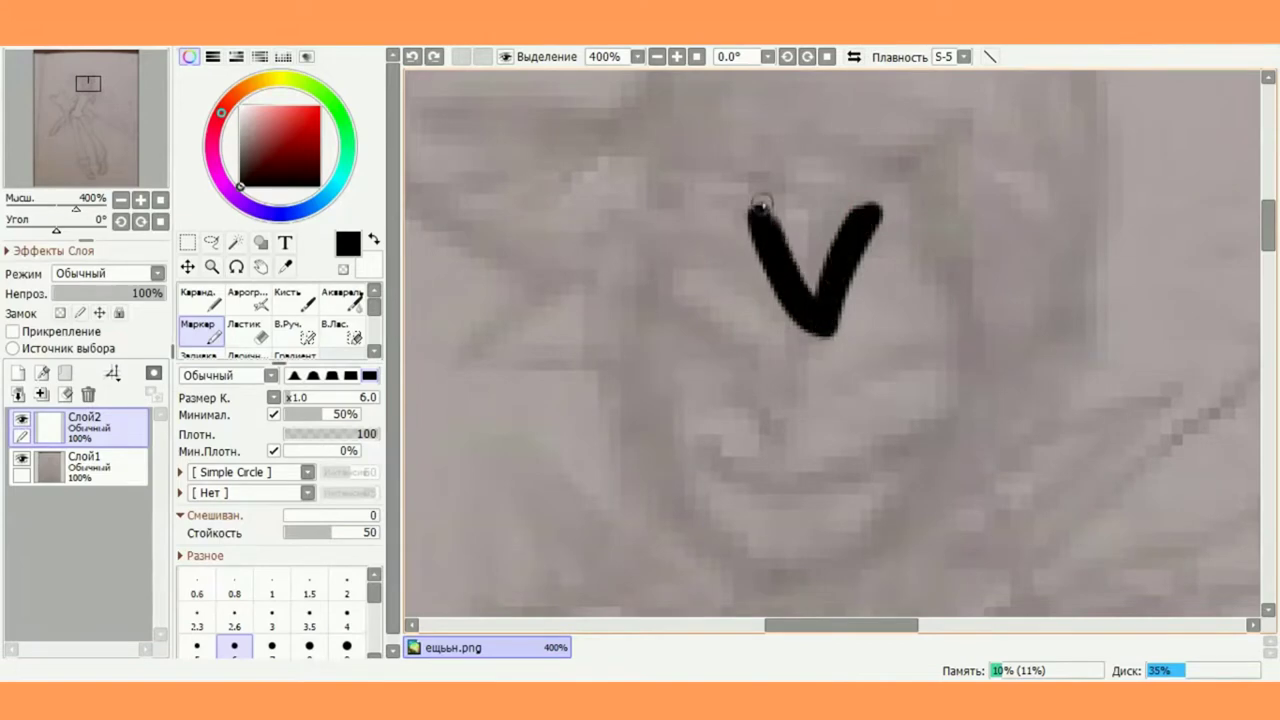
# Ink a long curved fringe strand left of the V-shaped lock with the black size 6 Marker
pyautogui.moveTo(678, 177); pyautogui.dragTo(797, 311)
pyautogui.scroll(-3, 725, 325)
pyautogui.scroll(2, 725, 325)
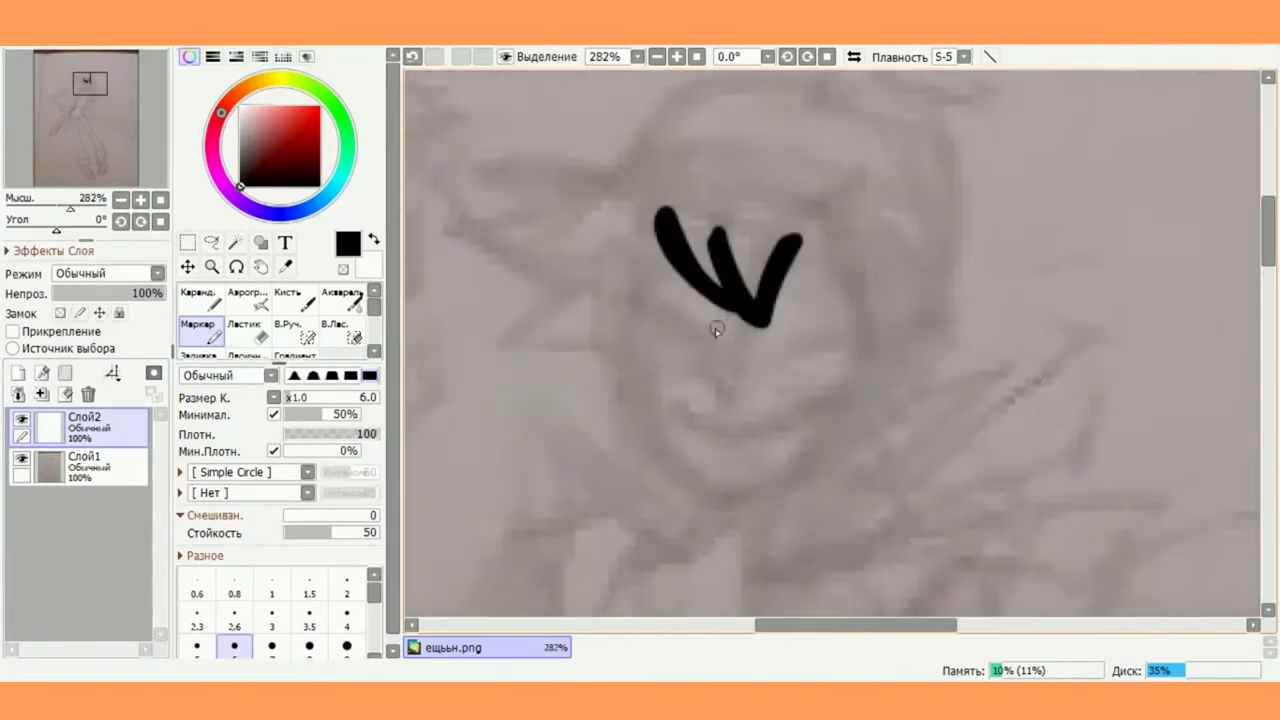
pyautogui.moveTo(557, 262); pyautogui.dragTo(590, 200)
pyautogui.hotkey('ctrl', 'z')
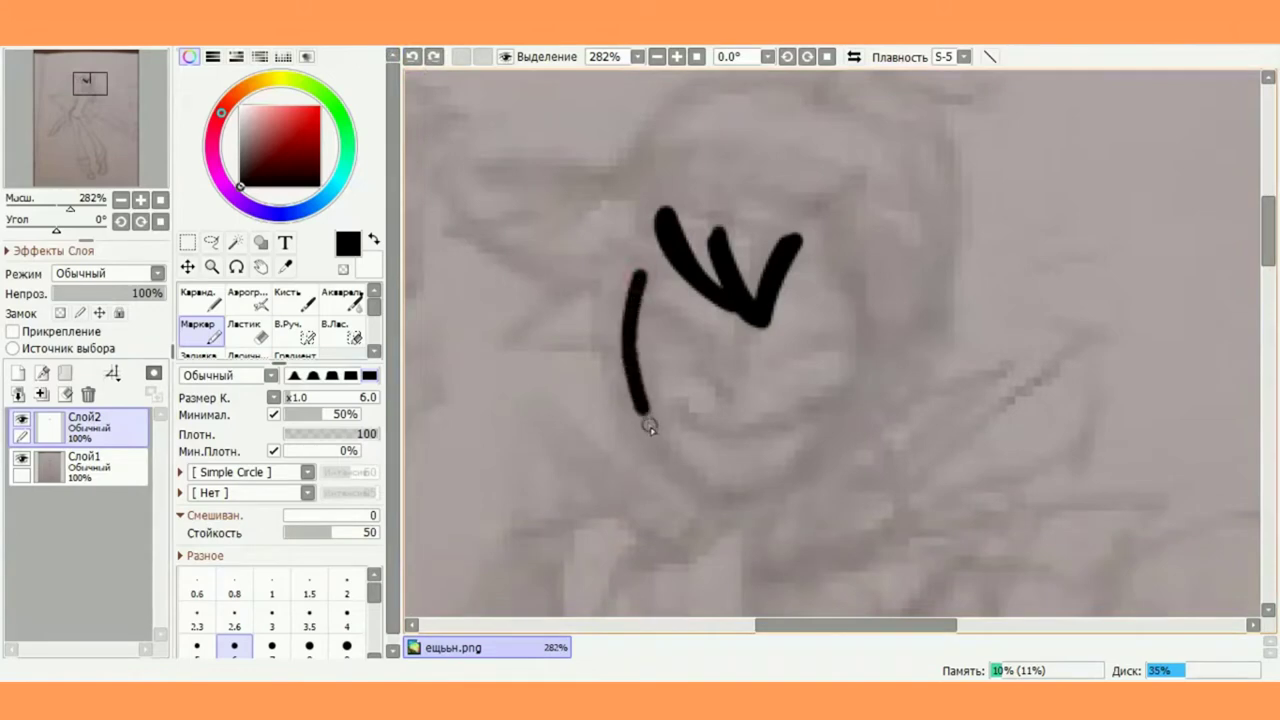
pyautogui.moveTo(752, 474); pyautogui.dragTo(846, 423)
pyautogui.hotkey('ctrl', 'z')
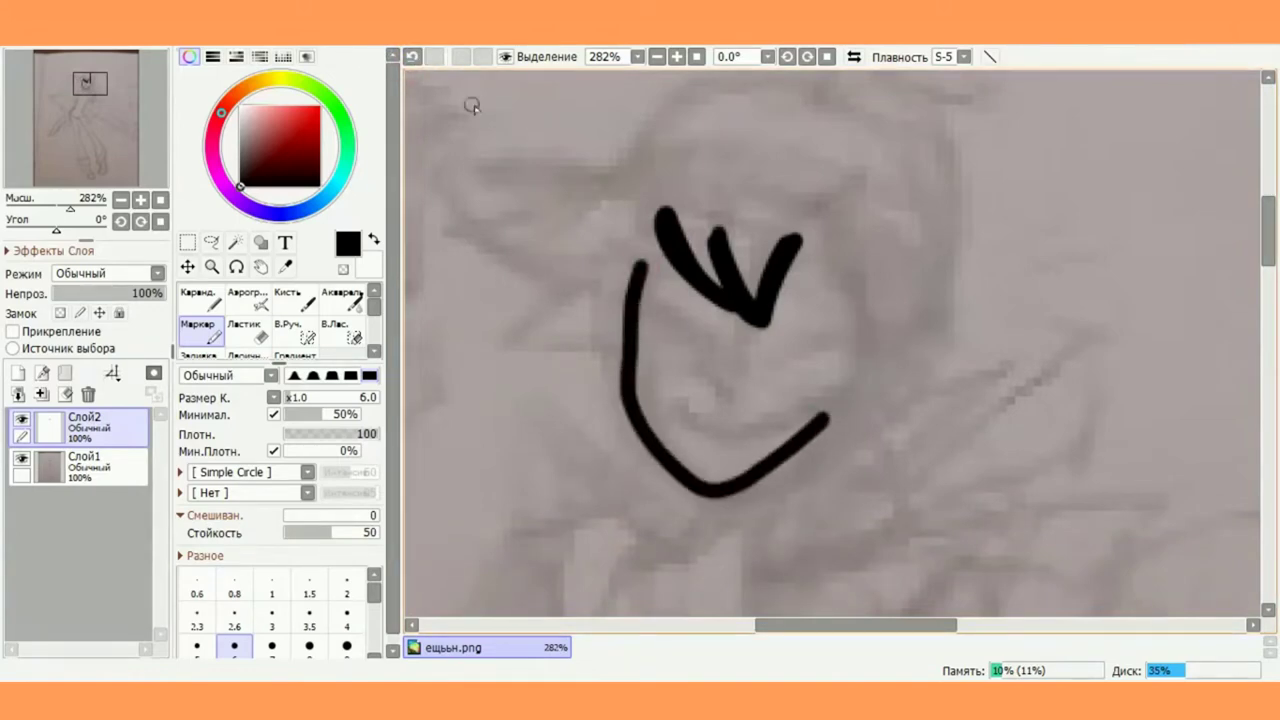
pyautogui.hotkey('ctrl', 'z')
pyautogui.moveTo(640, 277)
pyautogui.mouseDown()
pyautogui.moveTo(628, 395)
pyautogui.moveTo(826, 420)
pyautogui.mouseUp()
pyautogui.hotkey('ctrl', 'z')
pyautogui.moveTo(712, 490); pyautogui.dragTo(645, 302)
pyautogui.click(412, 57)
# Ink the face outline from the left temple around the chin to the right jaw
pyautogui.scroll(2, 606, 240)
pyautogui.scroll(-2, 606, 240)
pyautogui.scroll(3, 718, 488)
pyautogui.scroll(-1, 718, 490)
pyautogui.moveTo(700, 501)
pyautogui.mouseDown()
pyautogui.moveTo(606, 380)
pyautogui.moveTo(600, 352)
pyautogui.moveTo(669, 491)
pyautogui.moveTo(592, 283)
pyautogui.mouseUp()
pyautogui.click(411, 56)
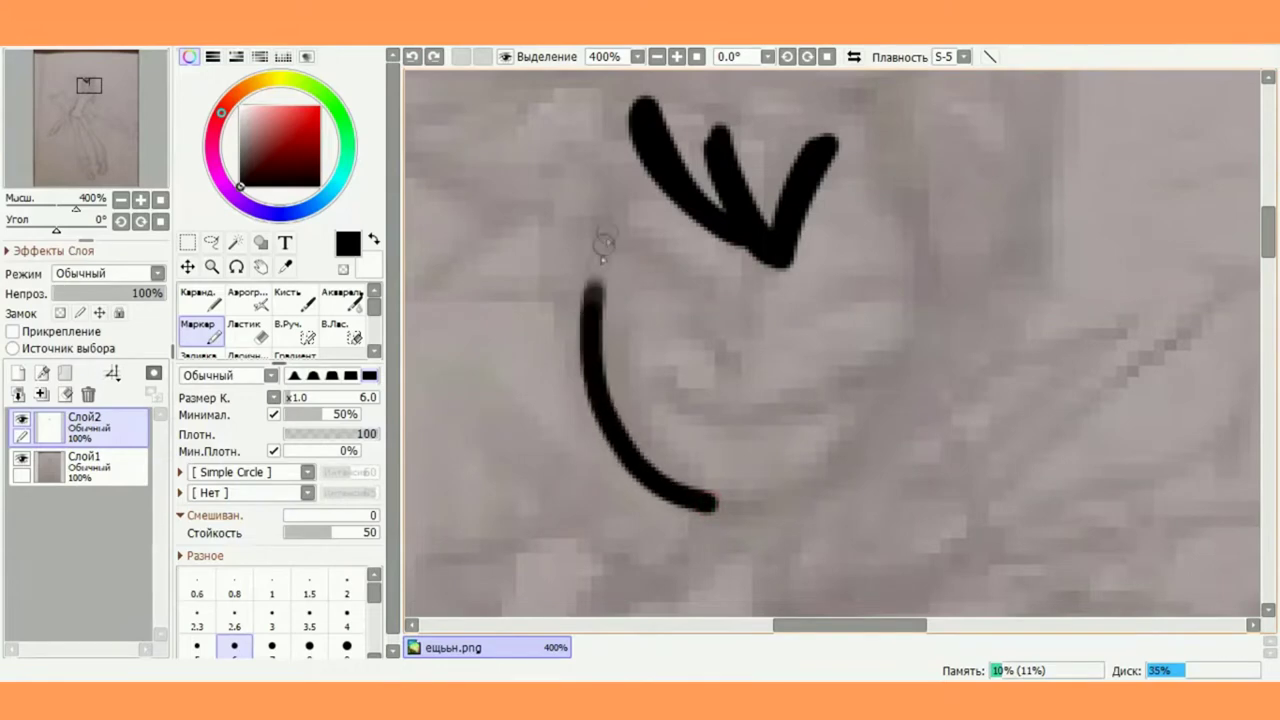
pyautogui.moveTo(604, 244); pyautogui.dragTo(646, 150)
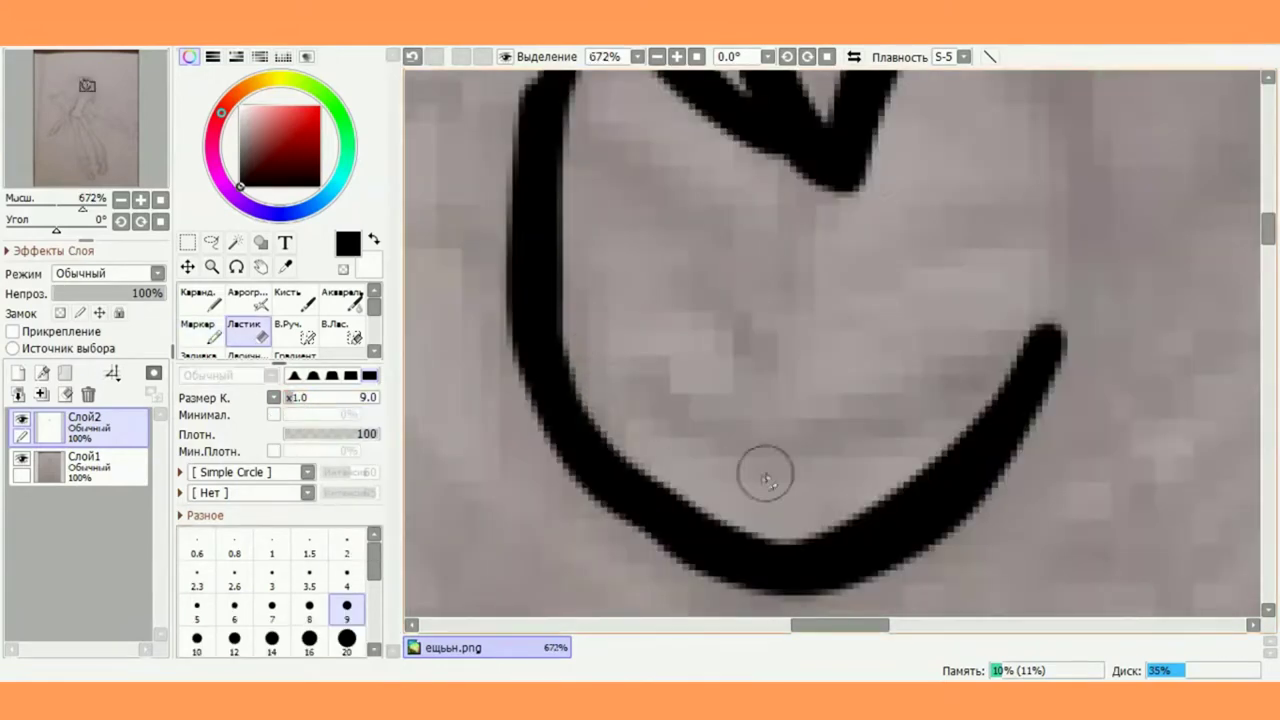
# Thin and smooth the outer edge of the face outline with the Eraser at size 9
pyautogui.moveTo(852, 598)
pyautogui.mouseDown()
pyautogui.moveTo(1020, 466)
pyautogui.moveTo(1092, 355)
pyautogui.mouseUp()
pyautogui.moveTo(898, 583)
pyautogui.mouseDown()
pyautogui.moveTo(574, 516)
pyautogui.moveTo(505, 415)
pyautogui.mouseUp()
pyautogui.scroll(-3, 604, 309)
pyautogui.scroll(2, 604, 309)
pyautogui.moveTo(494, 145); pyautogui.dragTo(472, 340)
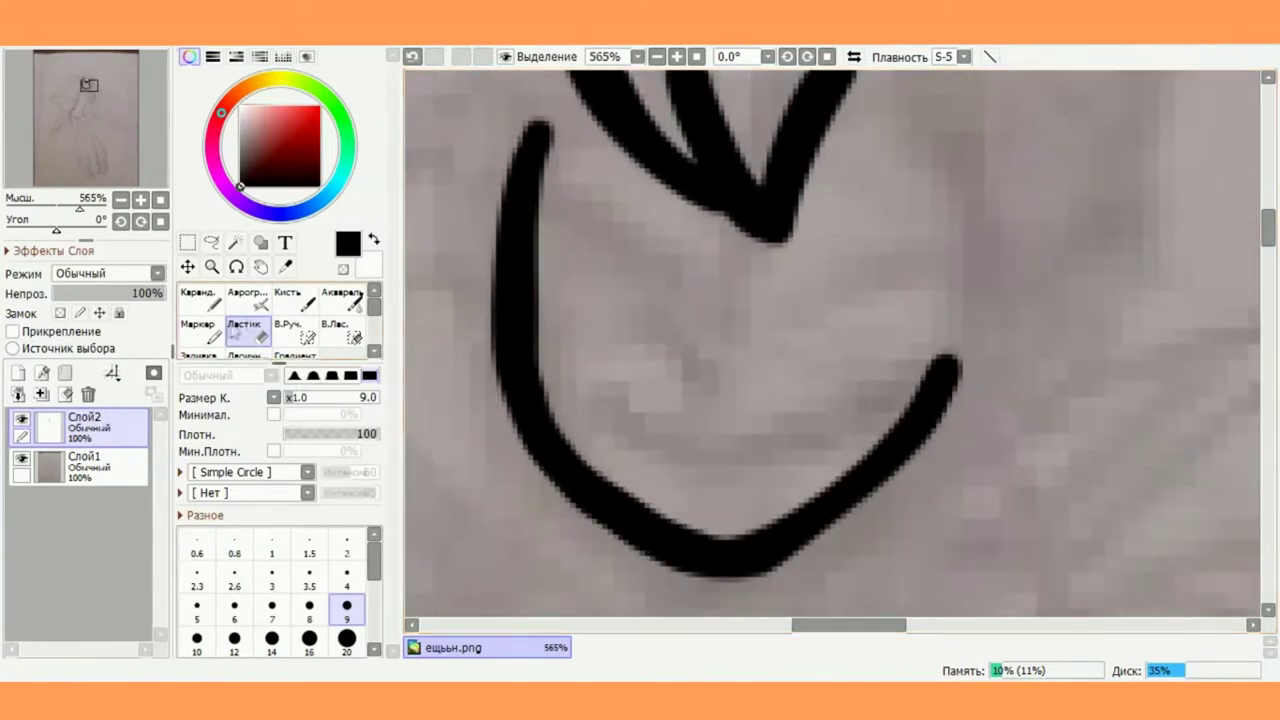
# Ink the jagged hair locks left of the face with the Marker, ending them at the cheek outline
pyautogui.click(208, 331)
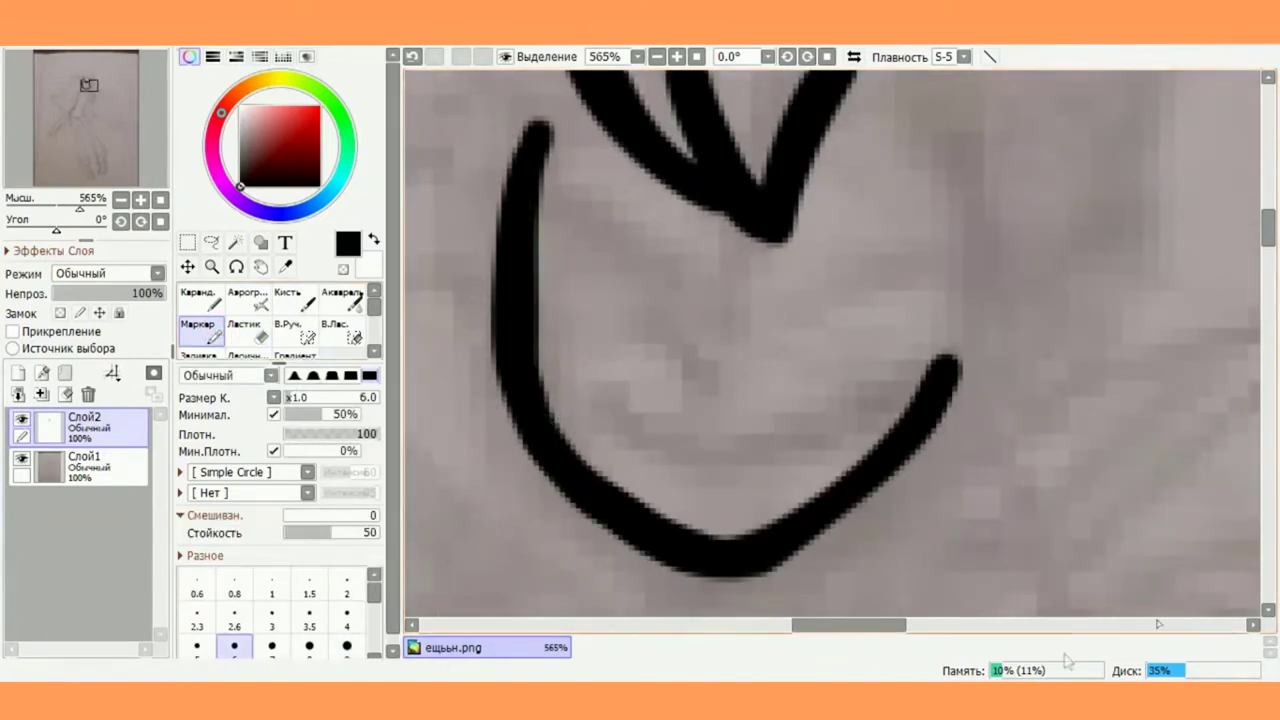
pyautogui.click(1070, 690)
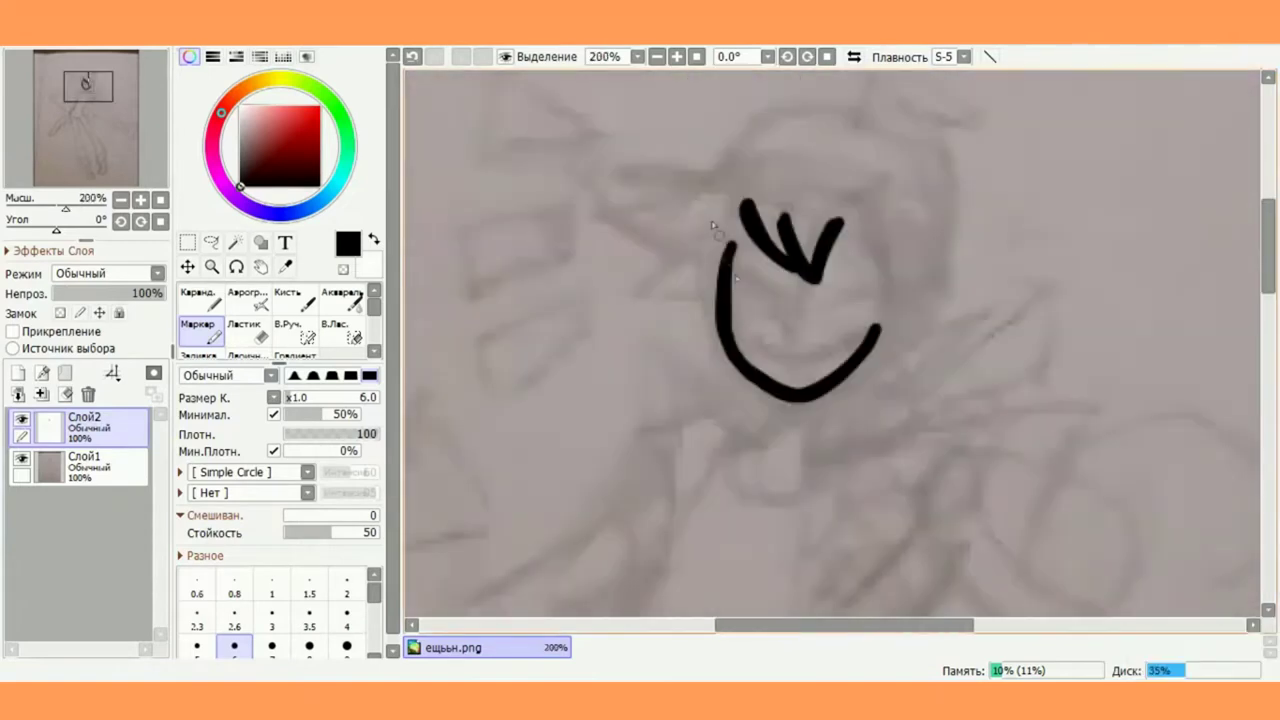
pyautogui.scroll(3, 725, 183)
pyautogui.moveTo(730, 183)
pyautogui.mouseDown()
pyautogui.moveTo(535, 249)
pyautogui.moveTo(735, 182)
pyautogui.moveTo(480, 254)
pyautogui.moveTo(652, 325)
pyautogui.moveTo(595, 268)
pyautogui.moveTo(525, 245)
pyautogui.moveTo(653, 337)
pyautogui.moveTo(537, 397)
pyautogui.moveTo(720, 430)
pyautogui.mouseUp()
pyautogui.scroll(-2, 651, 323)
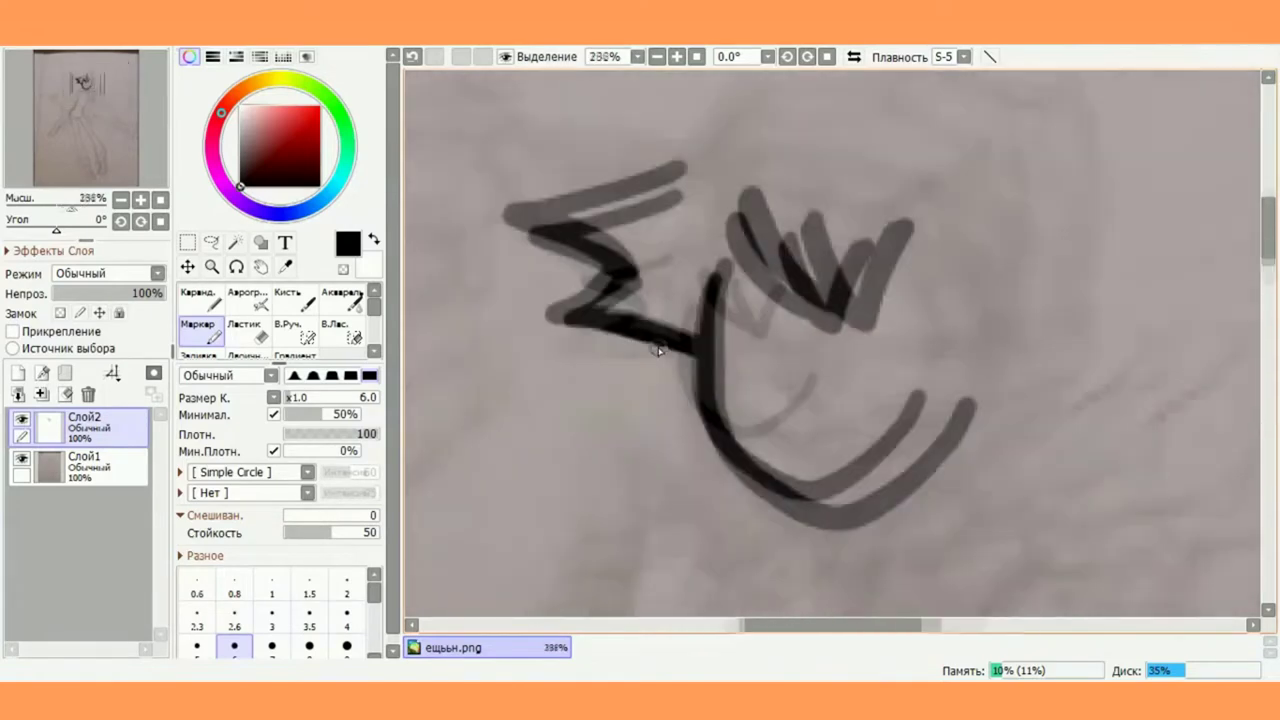
pyautogui.click(411, 57)
pyautogui.click(411, 57)
pyautogui.click(413, 56)
pyautogui.moveTo(678, 172)
pyautogui.mouseDown()
pyautogui.moveTo(528, 198)
pyautogui.moveTo(631, 260)
pyautogui.moveTo(599, 272)
pyautogui.moveTo(607, 292)
pyautogui.moveTo(705, 346)
pyautogui.moveTo(578, 272)
pyautogui.mouseUp()
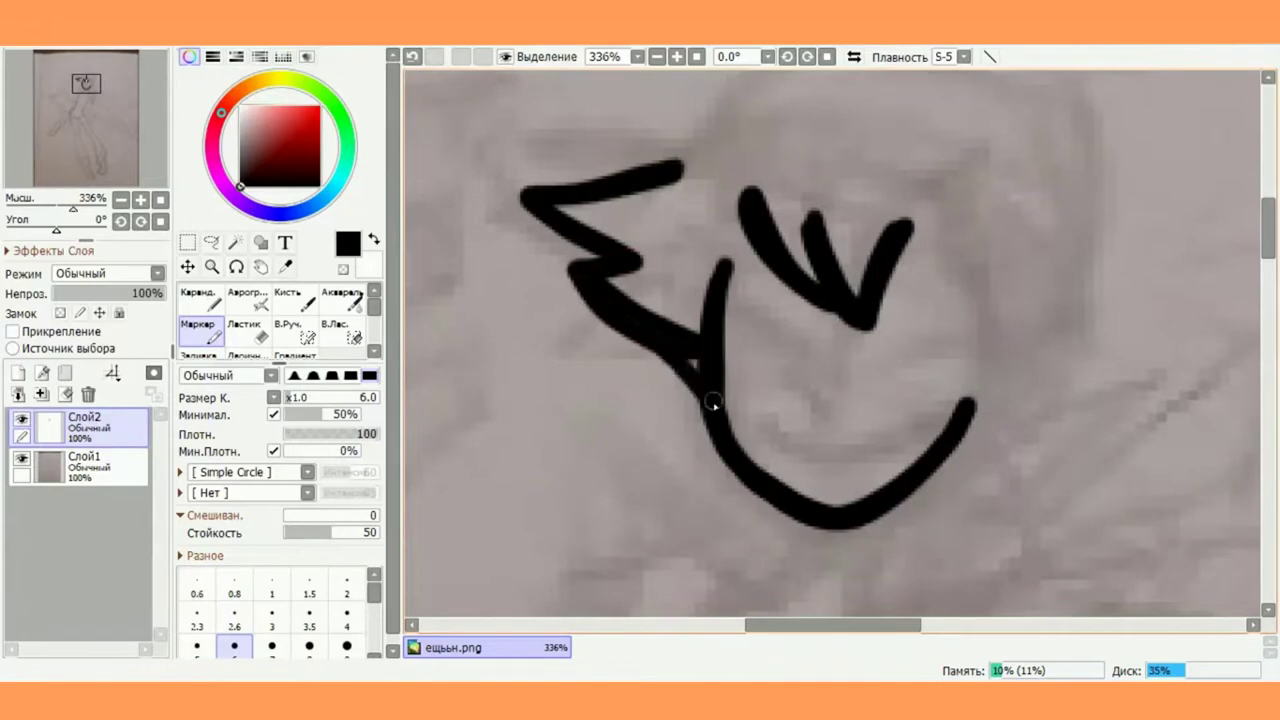
# Extend the left face outline upward to meet the leftmost fringe strand
pyautogui.scroll(-2, 703, 377)
pyautogui.scroll(3, 737, 263)
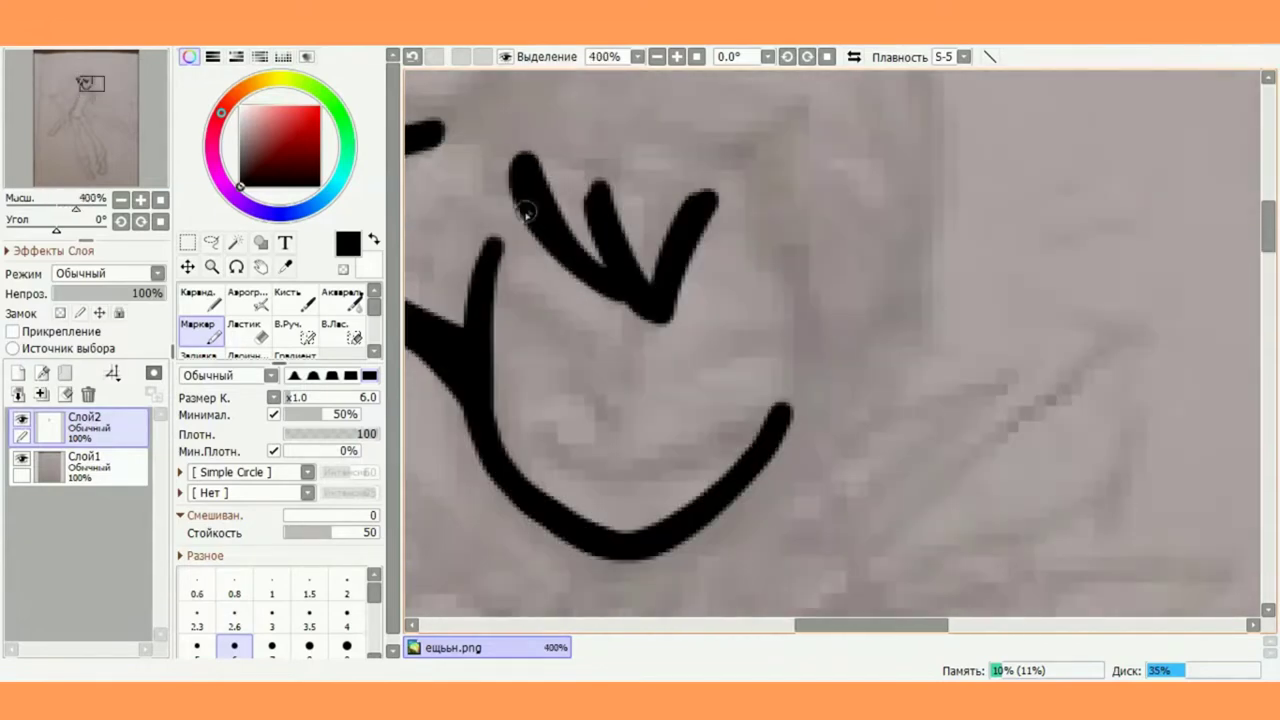
pyautogui.hotkey('ctrl', 'z')
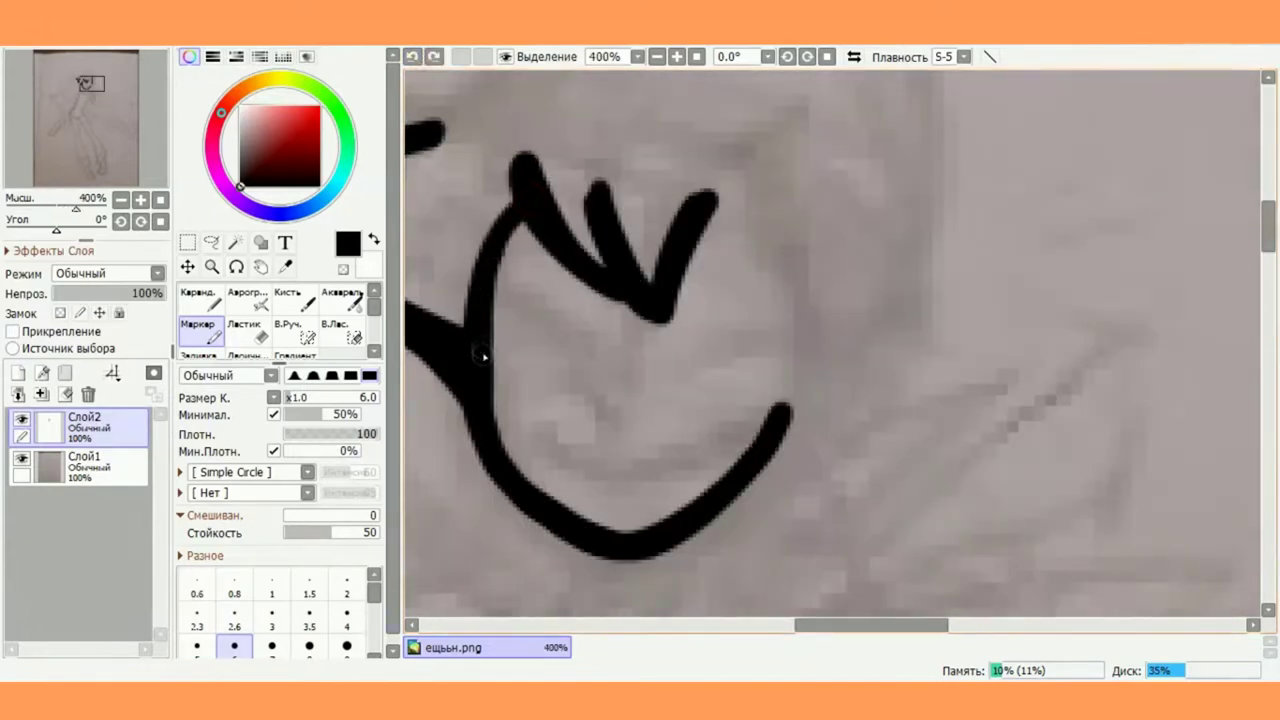
pyautogui.scroll(-1, 482, 347)
pyautogui.scroll(1, 690, 205)
# Ink the right fringe strand from the peak of the V-shaped lock down to the right temple
pyautogui.moveTo(686, 205); pyautogui.dragTo(739, 350)
pyautogui.click(412, 57)
pyautogui.moveTo(691, 206)
pyautogui.mouseDown()
pyautogui.moveTo(750, 316)
pyautogui.moveTo(782, 299)
pyautogui.mouseUp()
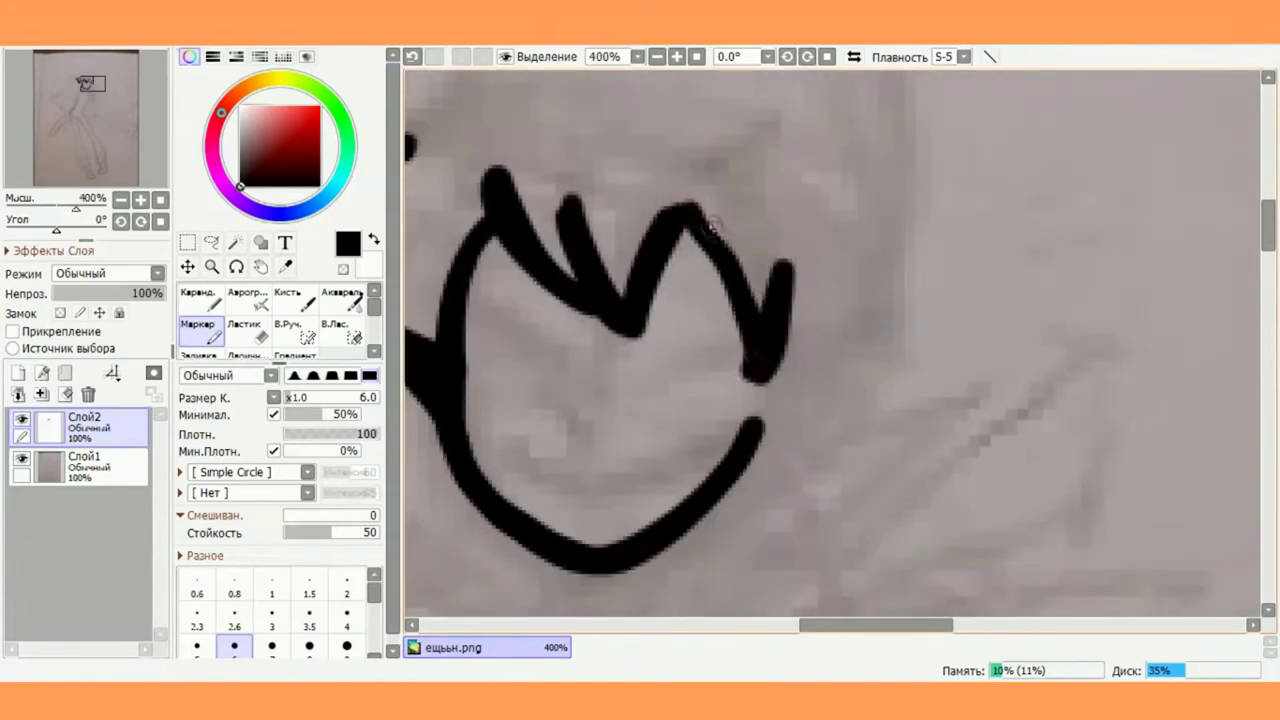
# Ink the small side hair strands and the ear, joining the ear to the right jaw
pyautogui.scroll(-1, 786, 237)
pyautogui.scroll(2, 694, 289)
pyautogui.moveTo(694, 289)
pyautogui.mouseDown()
pyautogui.moveTo(747, 261)
pyautogui.moveTo(760, 368)
pyautogui.moveTo(672, 451)
pyautogui.moveTo(754, 341)
pyautogui.moveTo(708, 283)
pyautogui.mouseUp()
pyautogui.moveTo(680, 350); pyautogui.dragTo(738, 304)
pyautogui.scroll(-3, 745, 242)
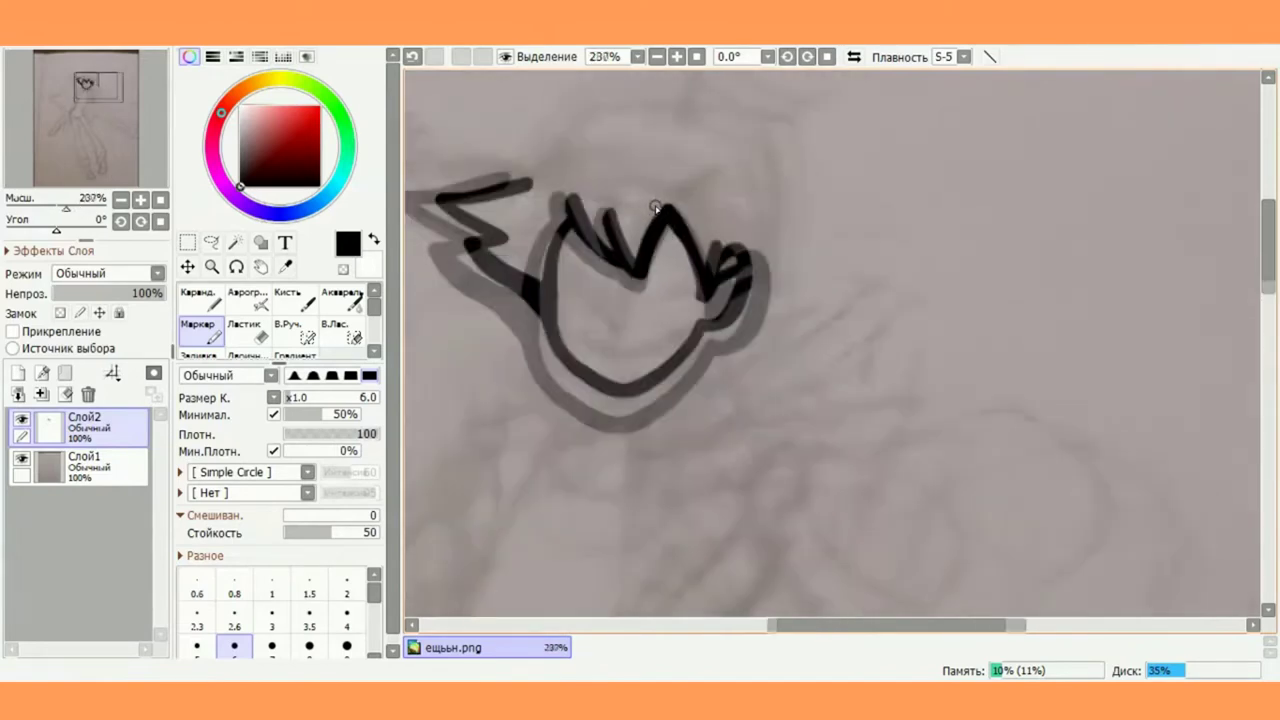
pyautogui.scroll(-3, 628, 189)
pyautogui.scroll(6, 998, 381)
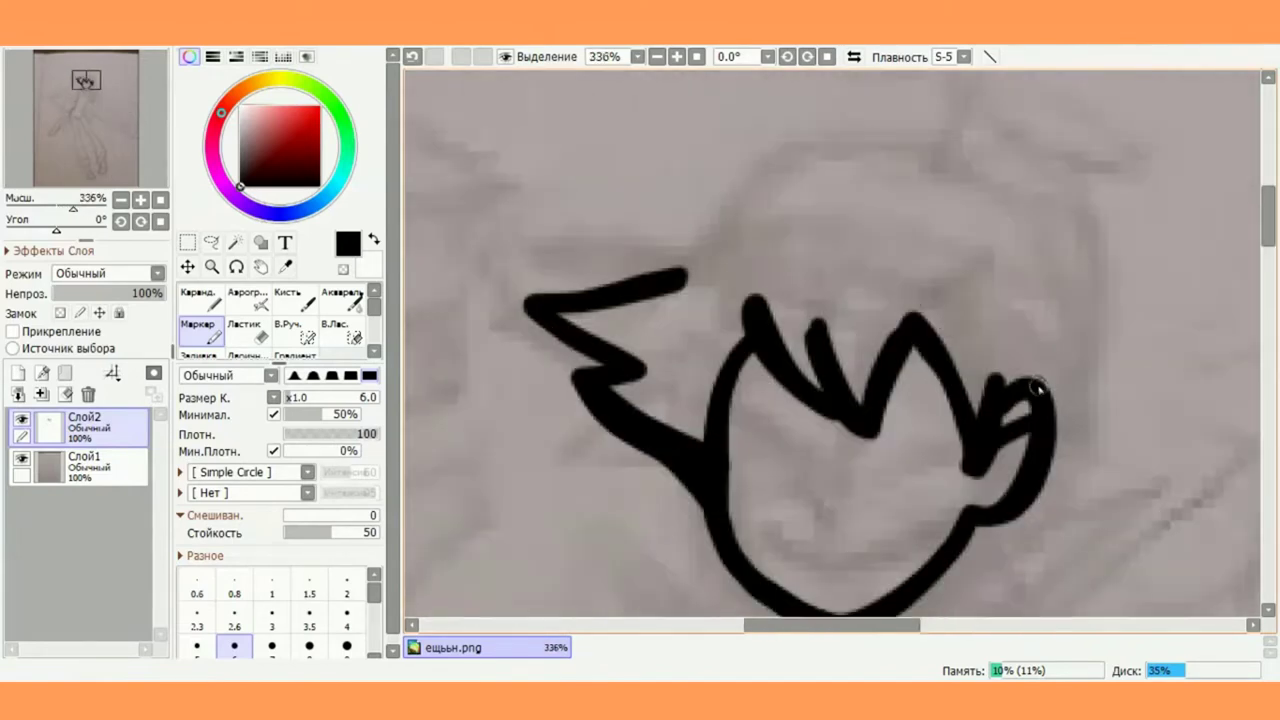
# Draw the cap's visor above the fringe, from the ear side to a rounded tip over the left hair locks
pyautogui.moveTo(1039, 342)
pyautogui.mouseDown()
pyautogui.moveTo(744, 246)
pyautogui.moveTo(548, 248)
pyautogui.moveTo(615, 302)
pyautogui.moveTo(702, 238)
pyautogui.moveTo(1007, 340)
pyautogui.mouseUp()
pyautogui.moveTo(546, 246)
pyautogui.mouseDown()
pyautogui.moveTo(592, 290)
pyautogui.moveTo(722, 257)
pyautogui.mouseUp()
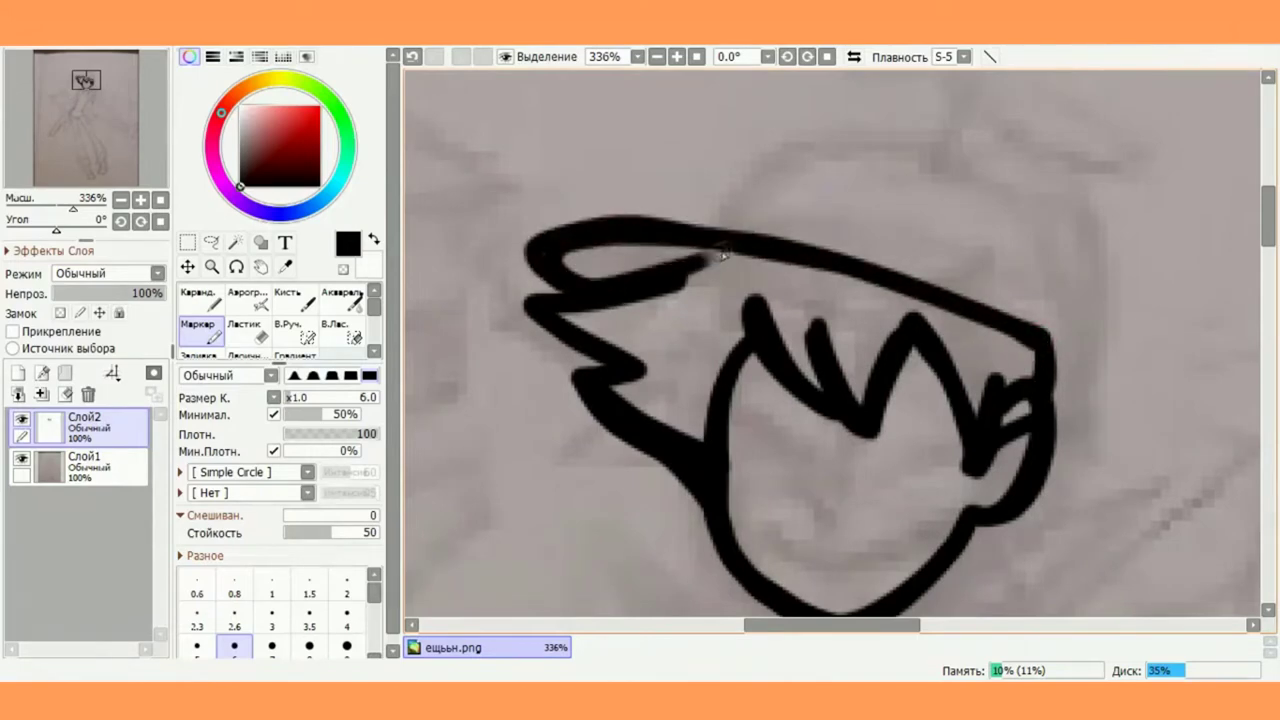
pyautogui.scroll(-5, 846, 349)
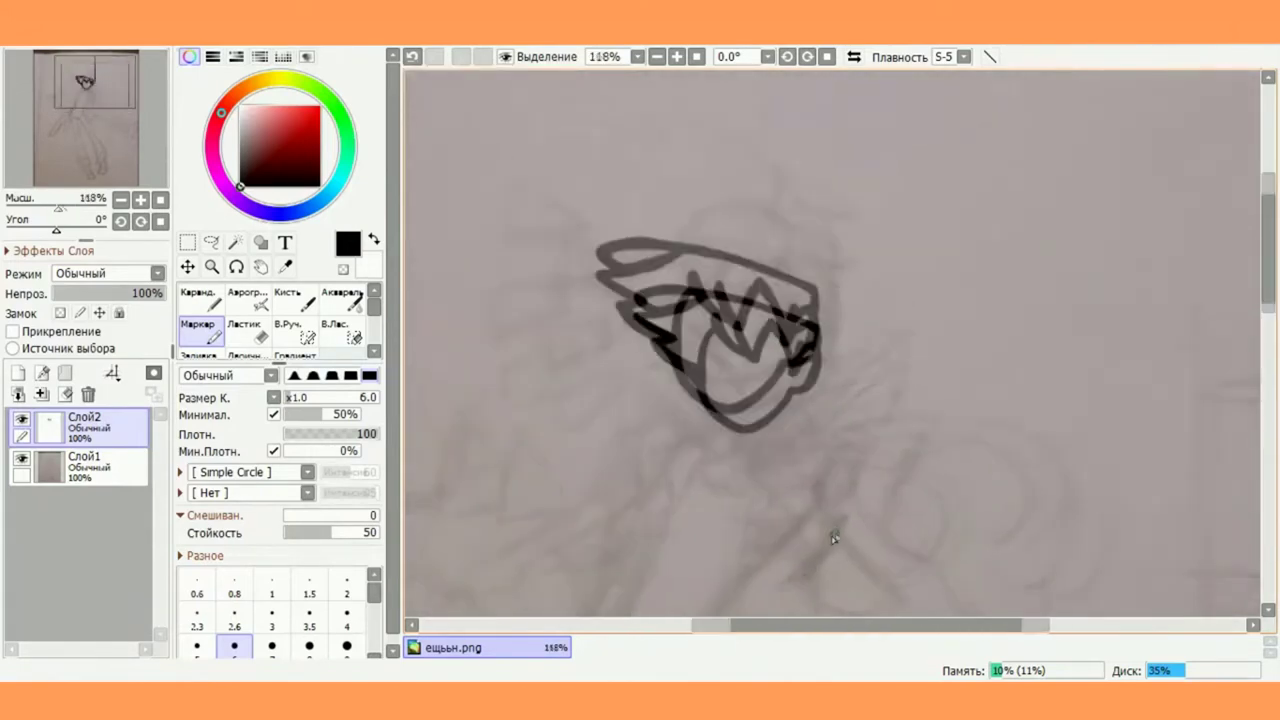
# Ink the palm outline and the folded thumb of the raised hand below the jaw
pyautogui.scroll(5, 713, 461)
pyautogui.moveTo(713, 461)
pyautogui.mouseDown()
pyautogui.moveTo(714, 302)
pyautogui.moveTo(810, 345)
pyautogui.moveTo(752, 332)
pyautogui.moveTo(745, 318)
pyautogui.mouseUp()
pyautogui.click(410, 55)
pyautogui.moveTo(706, 448)
pyautogui.mouseDown()
pyautogui.moveTo(648, 357)
pyautogui.moveTo(743, 228)
pyautogui.moveTo(785, 300)
pyautogui.moveTo(820, 325)
pyautogui.mouseUp()
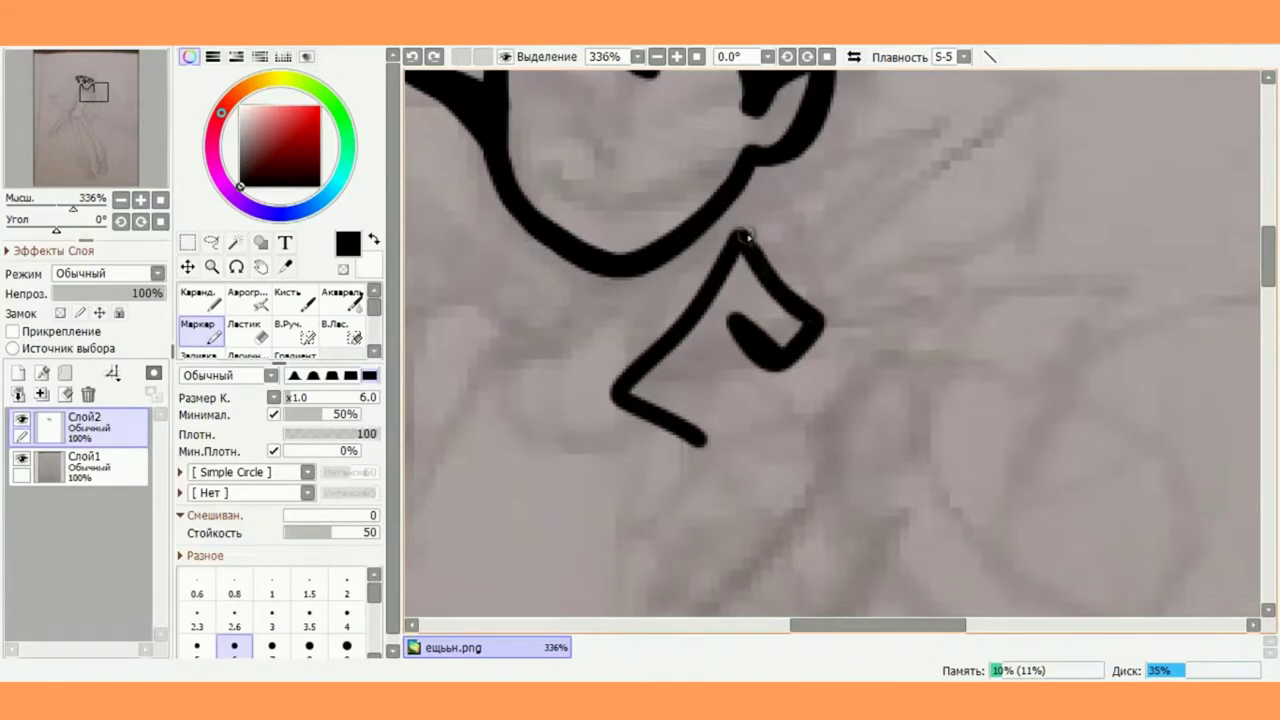
pyautogui.moveTo(745, 237); pyautogui.dragTo(638, 390)
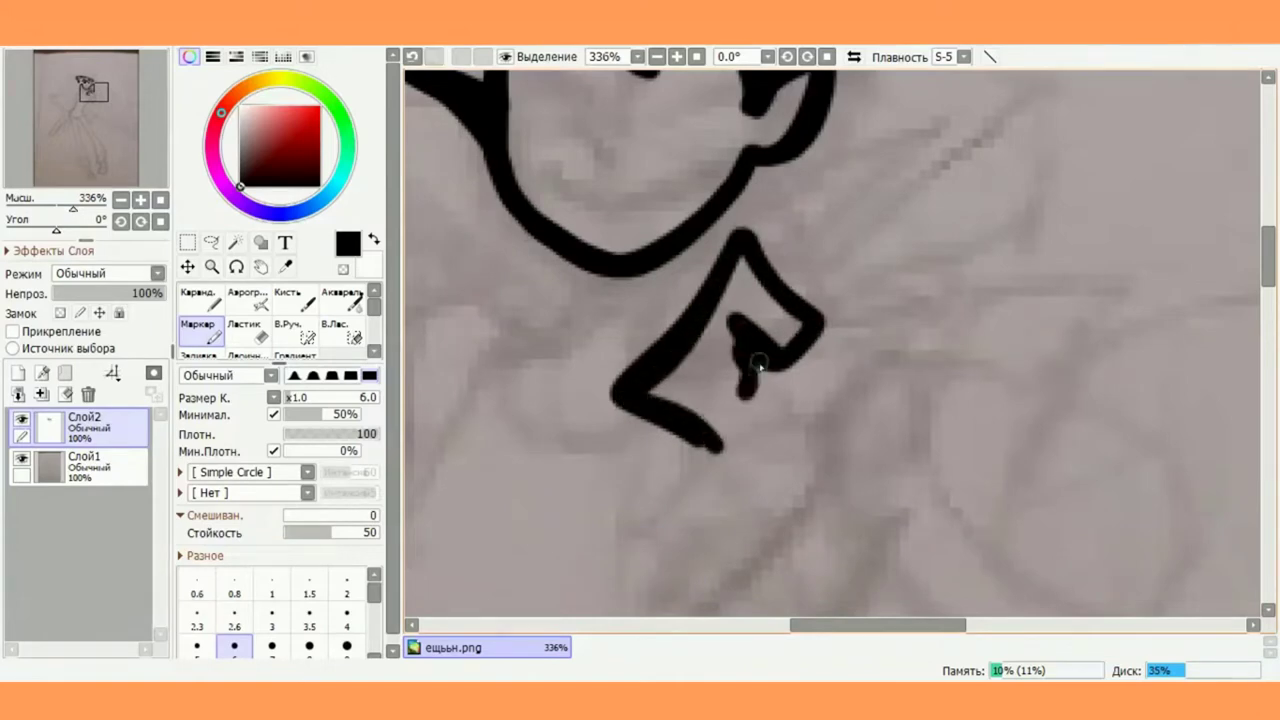
pyautogui.moveTo(756, 373); pyautogui.dragTo(750, 392)
pyautogui.scroll(-3, 742, 352)
pyautogui.scroll(3, 920, 250)
# Ink the hand's two extended fingers pointing up to the right and thicken their outlines
pyautogui.moveTo(604, 380)
pyautogui.mouseDown()
pyautogui.moveTo(779, 265)
pyautogui.moveTo(814, 270)
pyautogui.moveTo(814, 316)
pyautogui.moveTo(675, 415)
pyautogui.mouseUp()
pyautogui.click(410, 55)
pyautogui.moveTo(620, 382)
pyautogui.mouseDown()
pyautogui.moveTo(835, 202)
pyautogui.moveTo(832, 301)
pyautogui.moveTo(662, 401)
pyautogui.moveTo(660, 418)
pyautogui.moveTo(860, 376)
pyautogui.moveTo(888, 393)
pyautogui.moveTo(674, 455)
pyautogui.mouseUp()
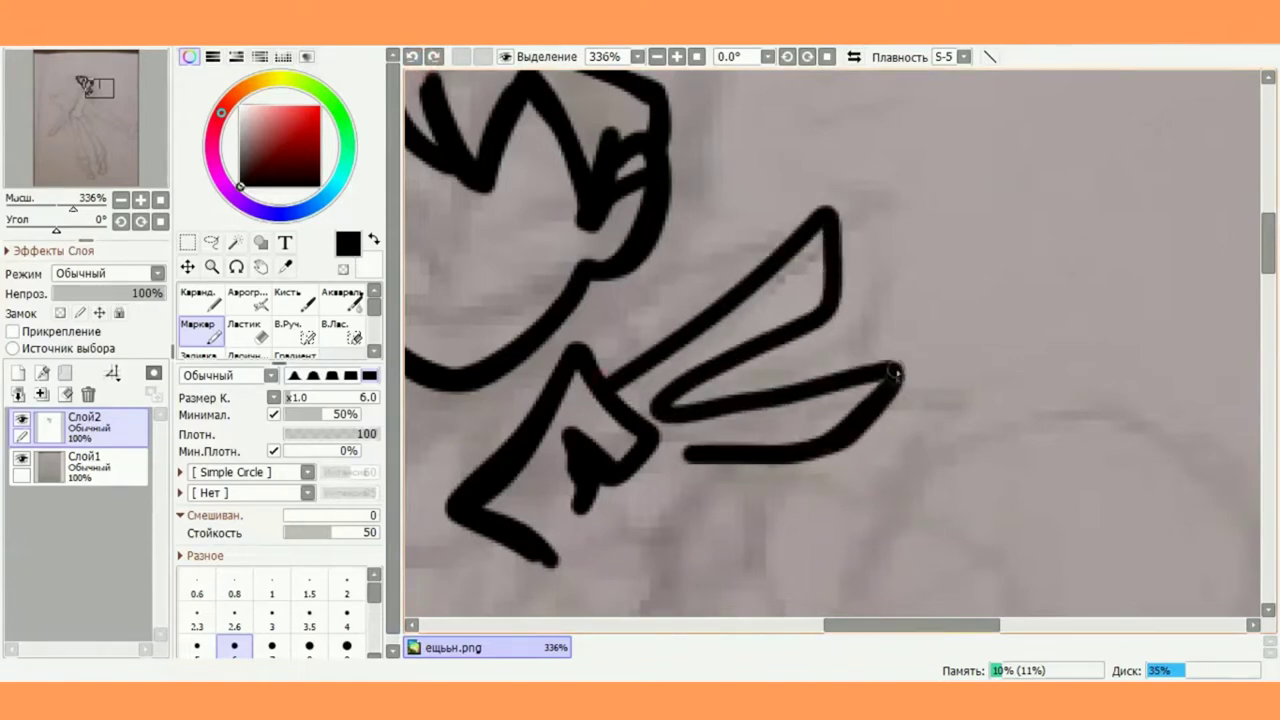
pyautogui.scroll(-3, 703, 262)
pyautogui.scroll(3, 700, 323)
pyautogui.moveTo(658, 362); pyautogui.dragTo(840, 235)
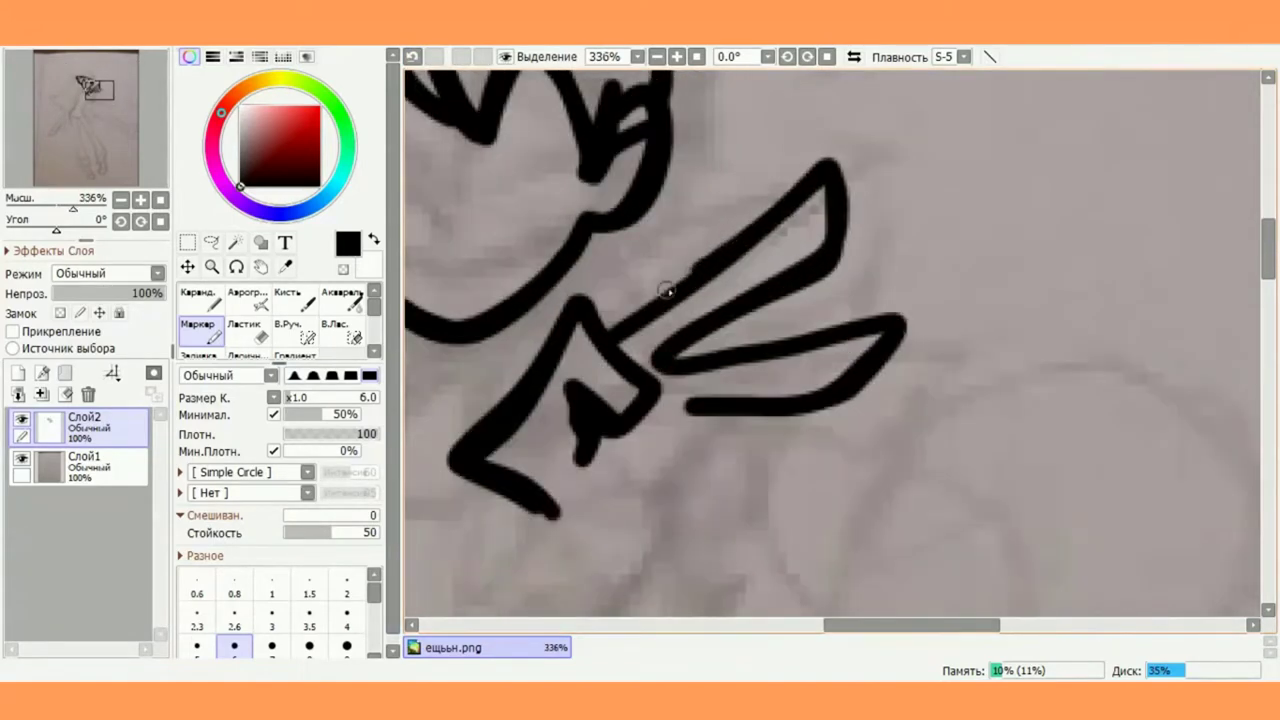
pyautogui.scroll(-2, 679, 285)
pyautogui.scroll(2, 703, 318)
# Draw the small folded finger as a slanted rectangle below the extended fingers
pyautogui.moveTo(683, 407)
pyautogui.mouseDown()
pyautogui.moveTo(644, 378)
pyautogui.moveTo(704, 318)
pyautogui.mouseUp()
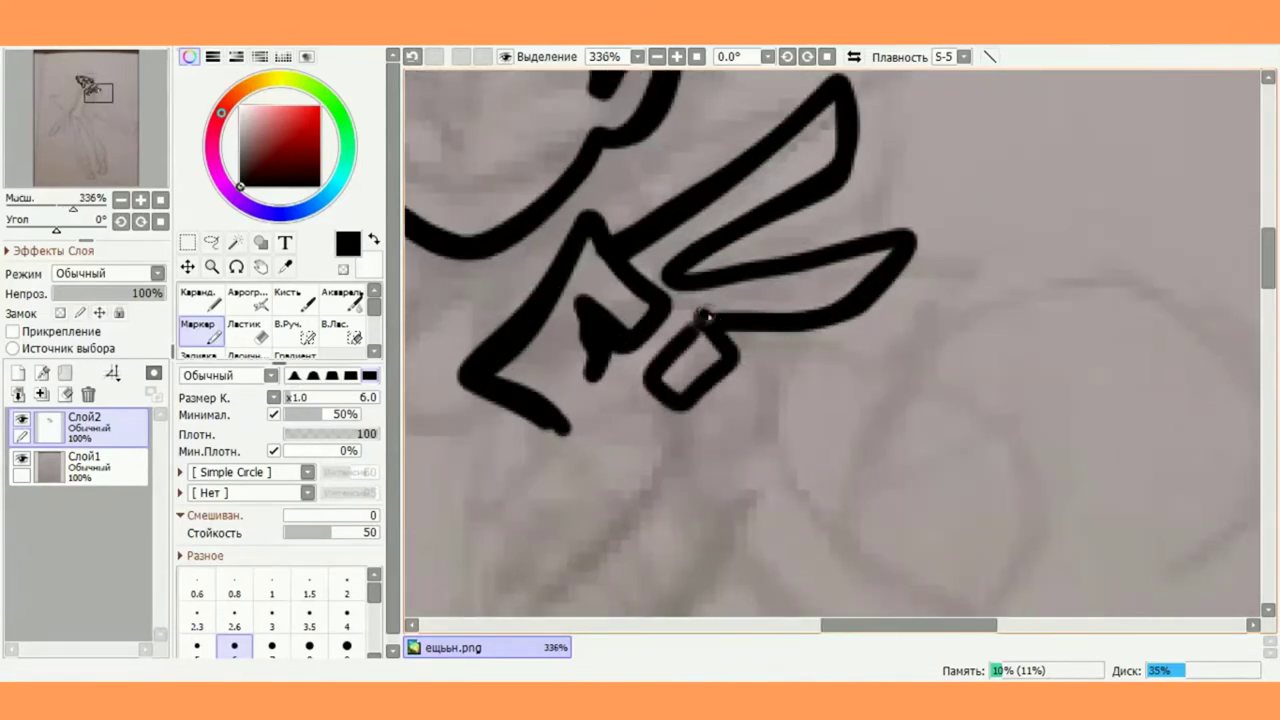
pyautogui.scroll(-2, 700, 316)
pyautogui.scroll(2, 636, 373)
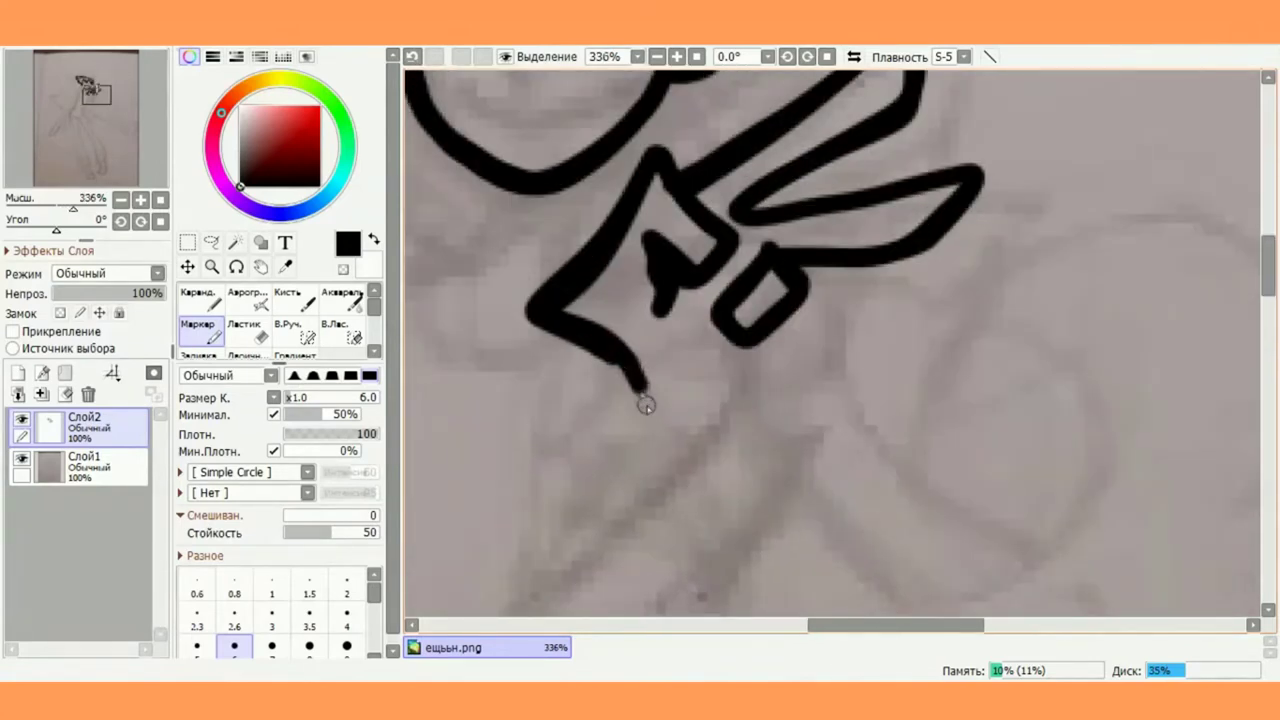
# Continue both edges of the hand down to the wrist and close them with a diagonal line
pyautogui.moveTo(745, 388); pyautogui.dragTo(658, 460)
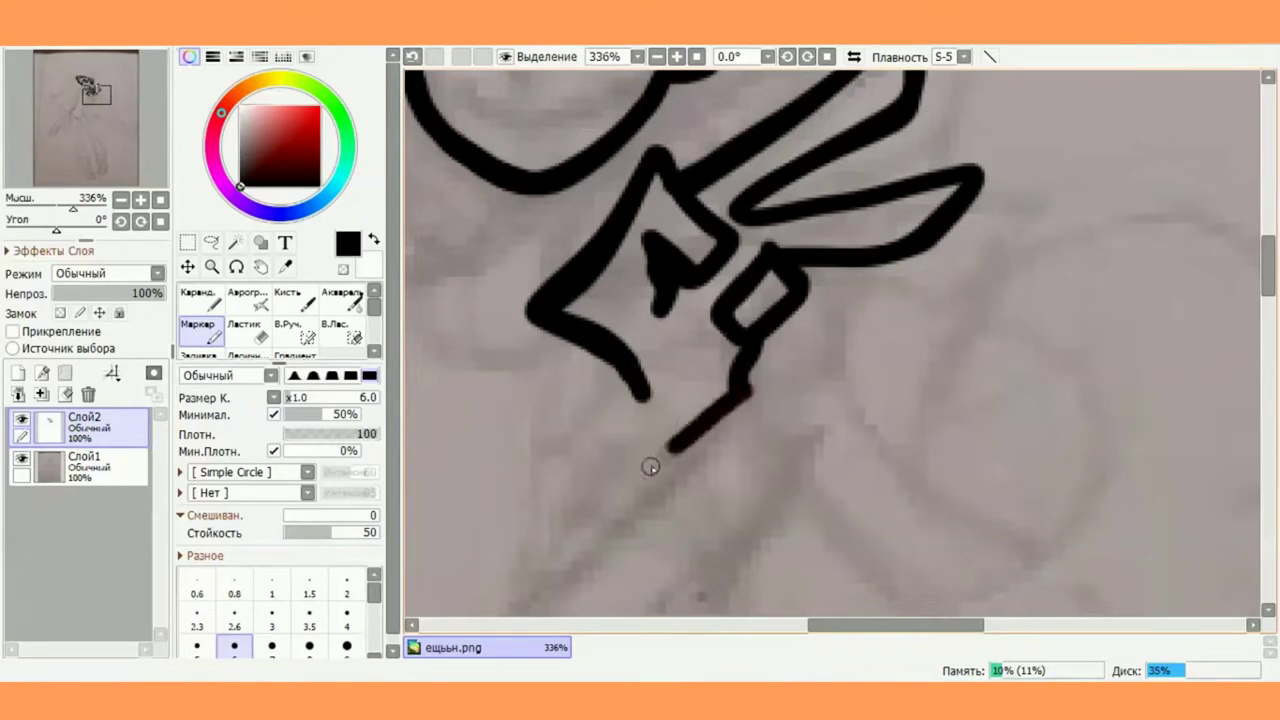
pyautogui.scroll(-2, 590, 340)
pyautogui.scroll(1, 640, 355)
pyautogui.scroll(2, 628, 365)
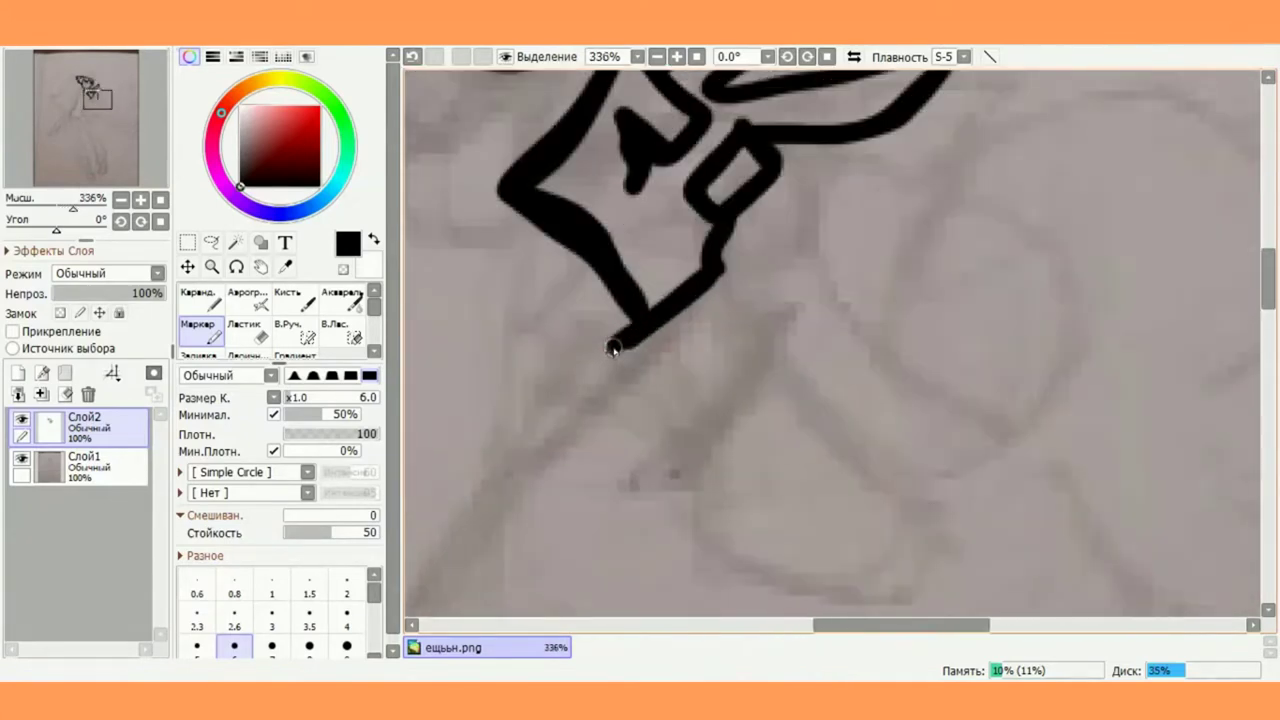
# Ink the four-sided cuff below the wrist and the rounded sleeve outline beneath it
pyautogui.moveTo(613, 344)
pyautogui.mouseDown()
pyautogui.moveTo(666, 459)
pyautogui.moveTo(740, 368)
pyautogui.mouseUp()
pyautogui.moveTo(643, 380)
pyautogui.mouseDown()
pyautogui.moveTo(646, 440)
pyautogui.moveTo(766, 481)
pyautogui.moveTo(821, 436)
pyautogui.moveTo(700, 320)
pyautogui.moveTo(690, 294)
pyautogui.moveTo(770, 405)
pyautogui.mouseUp()
pyautogui.scroll(-5, 590, 310)
pyautogui.scroll(4, 640, 375)
pyautogui.hotkey('ctrl', 'z')
pyautogui.moveTo(622, 370)
pyautogui.mouseDown()
pyautogui.moveTo(757, 492)
pyautogui.moveTo(745, 360)
pyautogui.moveTo(722, 330)
pyautogui.mouseUp()
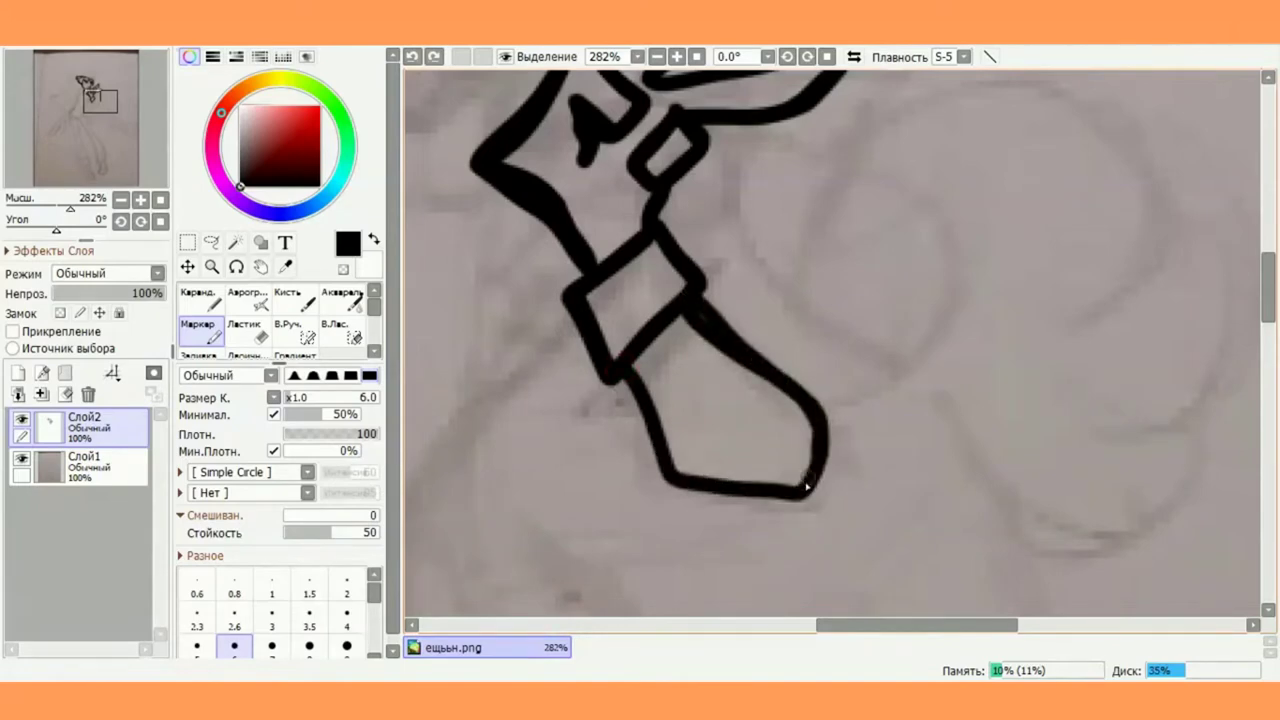
pyautogui.scroll(2, 752, 345)
pyautogui.scroll(-5, 810, 386)
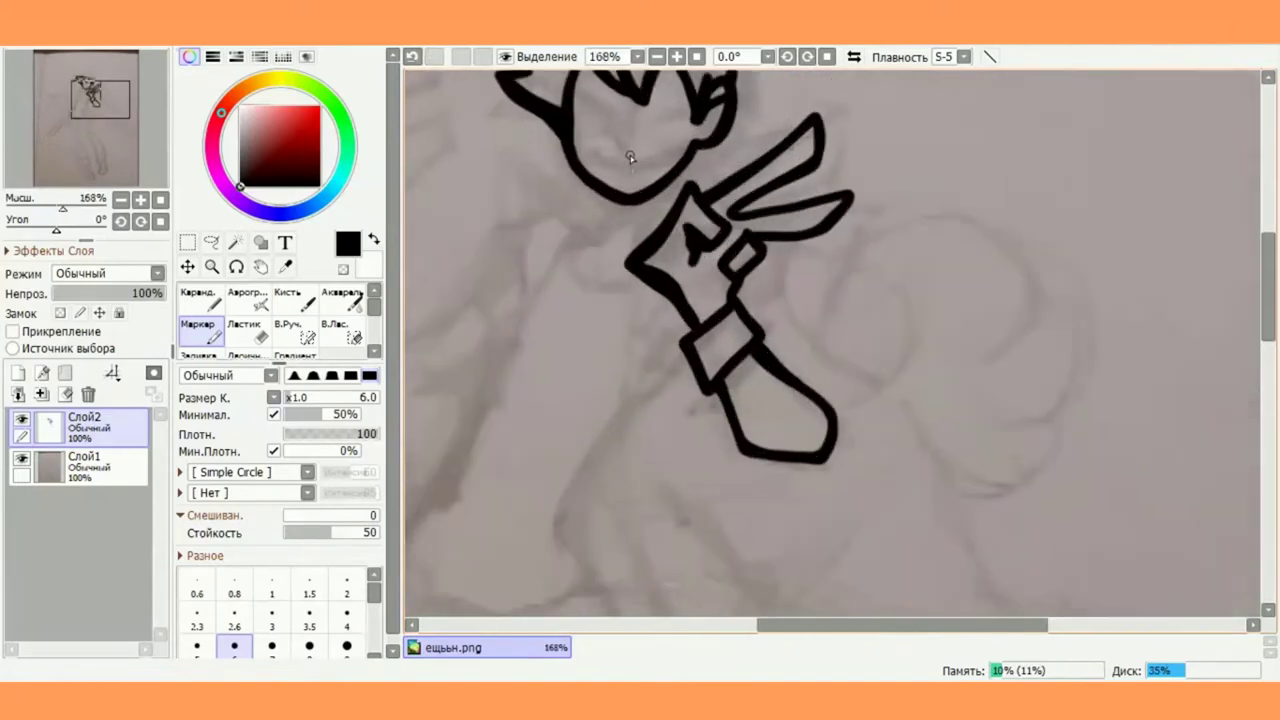
# Ink the neck lines on both sides below the chin
pyautogui.scroll(5, 600, 153)
pyautogui.moveTo(660, 283); pyautogui.dragTo(609, 351)
pyautogui.moveTo(750, 265); pyautogui.dragTo(728, 388)
pyautogui.scroll(-4, 750, 255)
pyautogui.scroll(2, 755, 290)
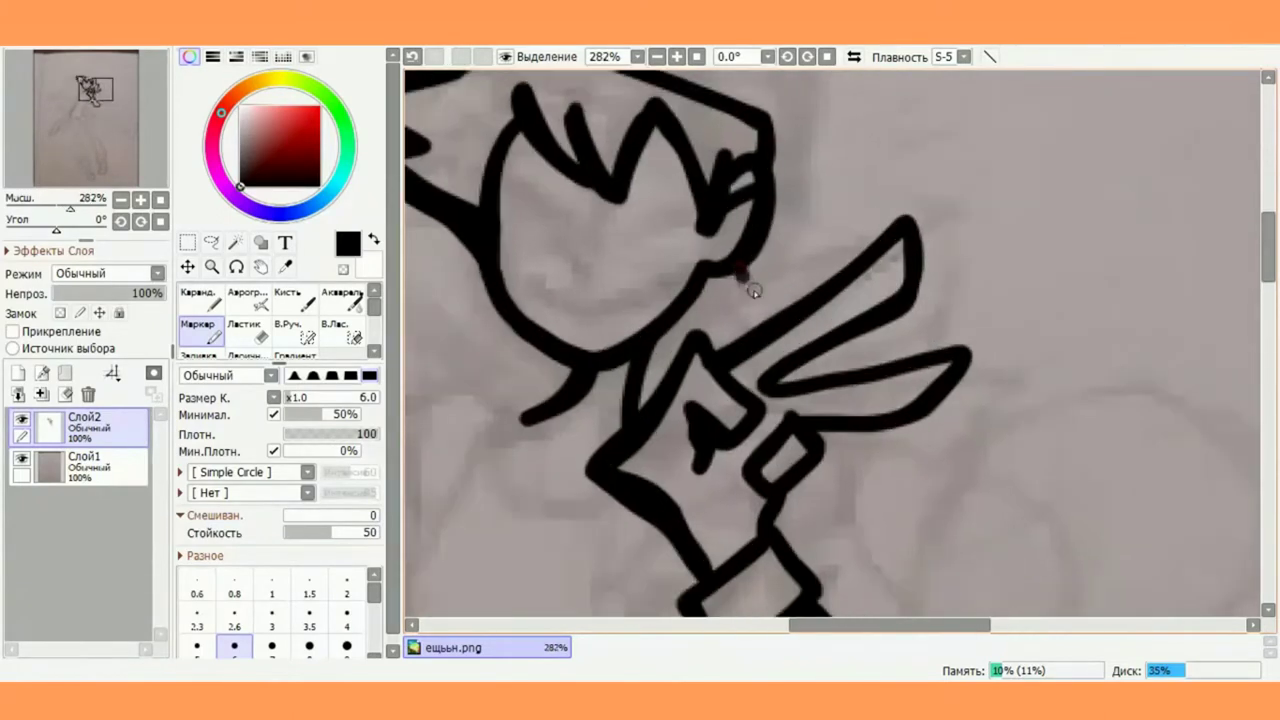
# Draw the pointed collar shape from below the ear to the extended fingers, undoing stray strokes
pyautogui.hotkey('ctrl', 'z')
pyautogui.hotkey('ctrl', 'z')
pyautogui.hotkey('ctrl', 'z')
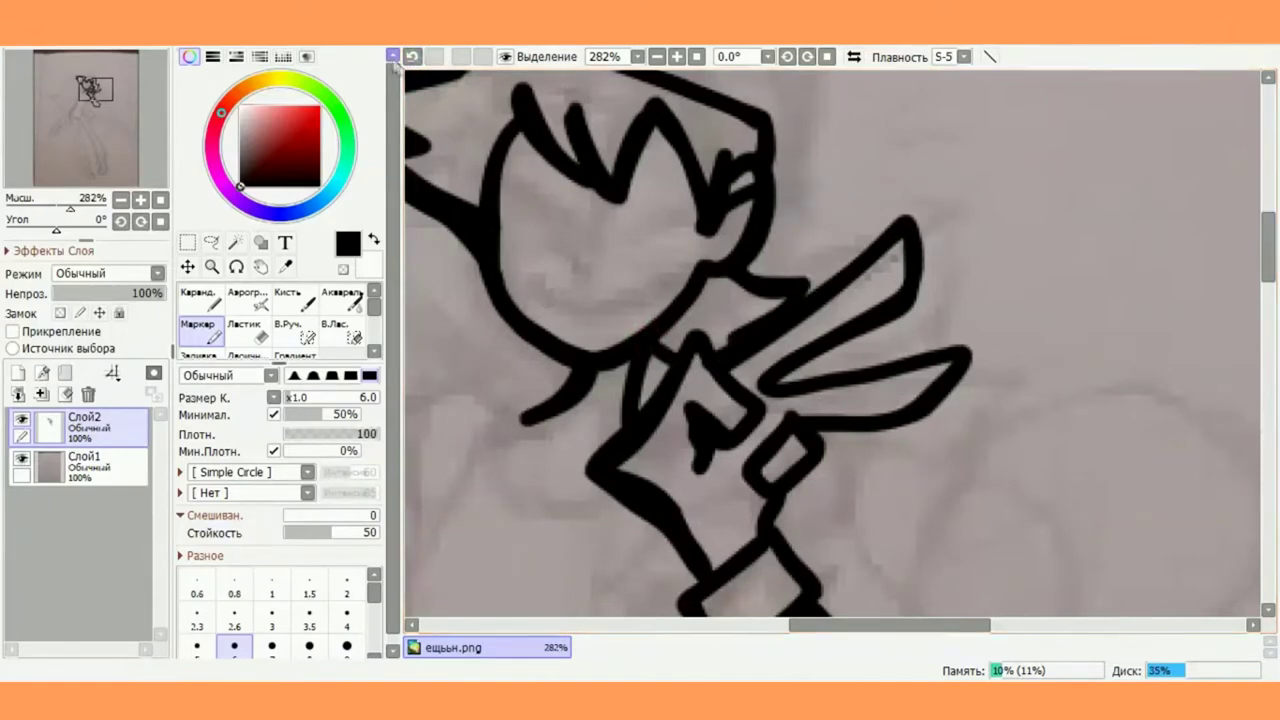
pyautogui.hotkey('ctrl', 'z')
# Ink the cap's domed crown above the visor and thicken its outline
pyautogui.scroll(-3, 680, 368)
pyautogui.scroll(3, 577, 188)
pyautogui.scroll(1, 566, 243)
pyautogui.moveTo(535, 298)
pyautogui.mouseDown()
pyautogui.moveTo(562, 253)
pyautogui.moveTo(690, 199)
pyautogui.moveTo(857, 255)
pyautogui.moveTo(920, 375)
pyautogui.moveTo(910, 468)
pyautogui.moveTo(684, 197)
pyautogui.mouseUp()
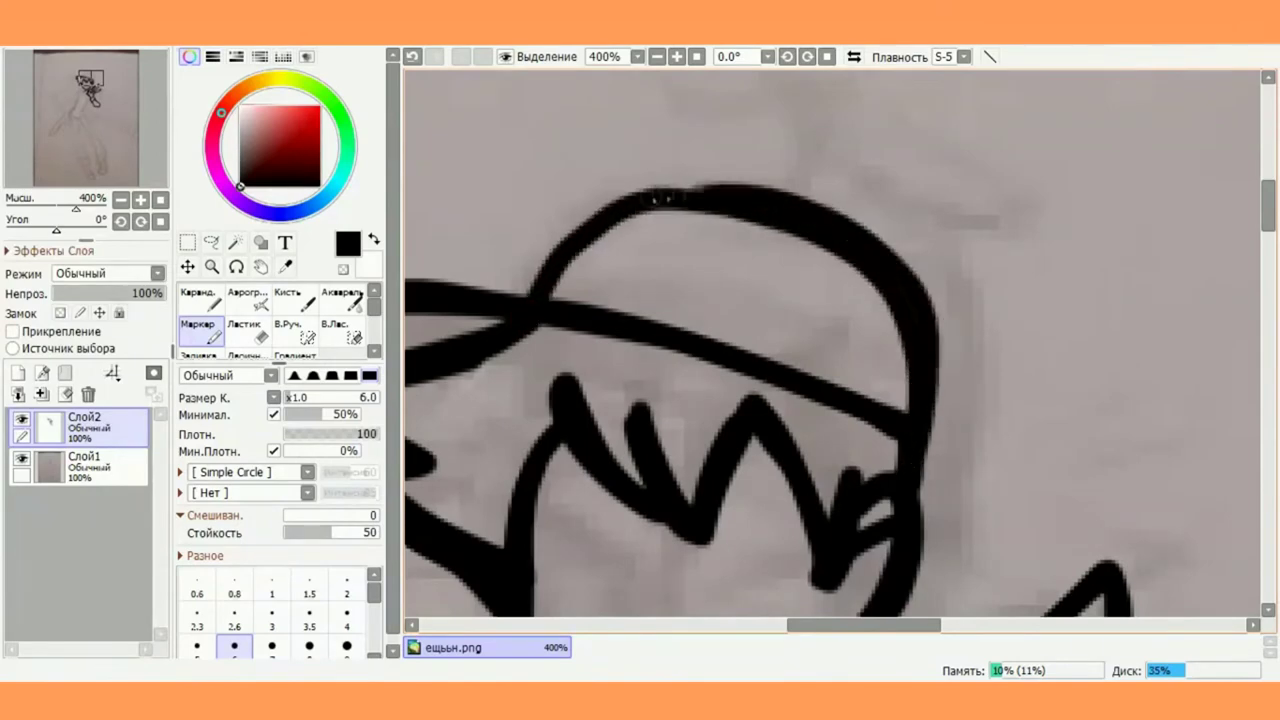
pyautogui.moveTo(548, 278)
pyautogui.mouseDown()
pyautogui.moveTo(676, 188)
pyautogui.moveTo(860, 242)
pyautogui.mouseUp()
pyautogui.scroll(-4, 757, 343)
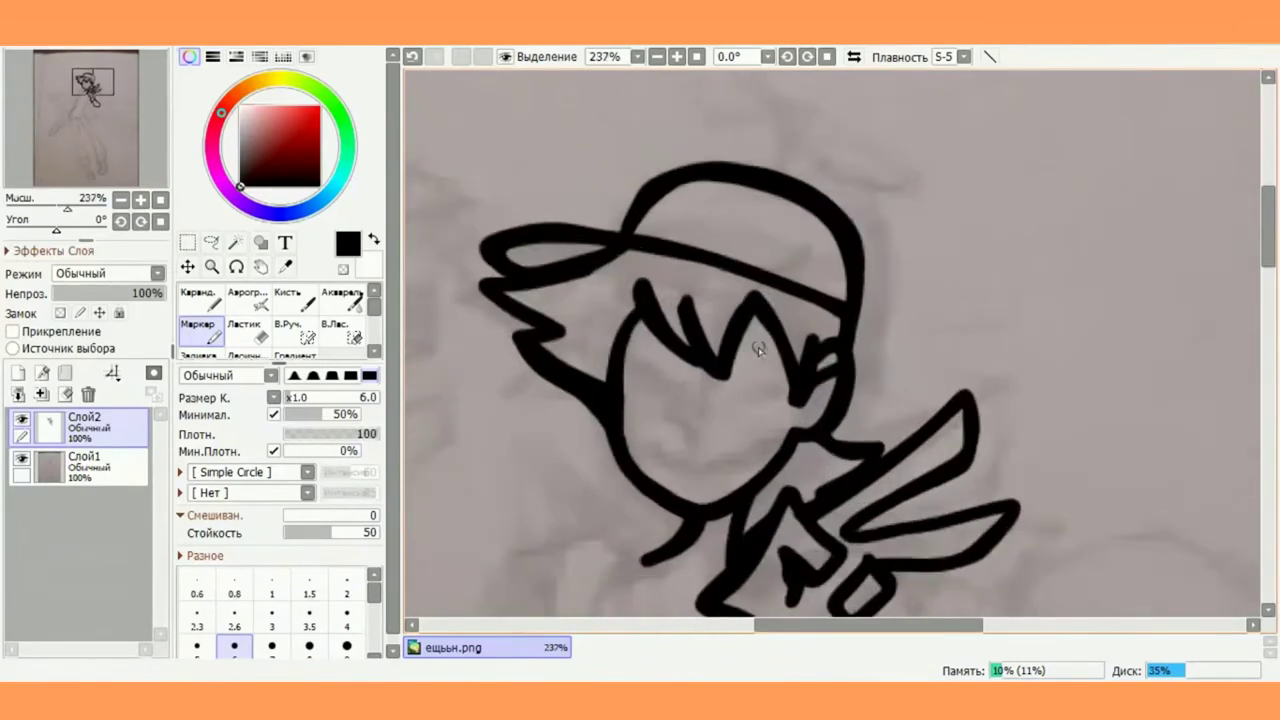
# Draw a two-blade propeller on a short stem on top of the cap
pyautogui.scroll(6, 731, 391)
pyautogui.moveTo(735, 380)
pyautogui.mouseDown()
pyautogui.moveTo(783, 248)
pyautogui.moveTo(922, 347)
pyautogui.moveTo(932, 392)
pyautogui.moveTo(712, 180)
pyautogui.moveTo(649, 264)
pyautogui.moveTo(787, 270)
pyautogui.moveTo(652, 228)
pyautogui.moveTo(640, 145)
pyautogui.moveTo(847, 350)
pyautogui.moveTo(977, 352)
pyautogui.moveTo(780, 251)
pyautogui.mouseUp()
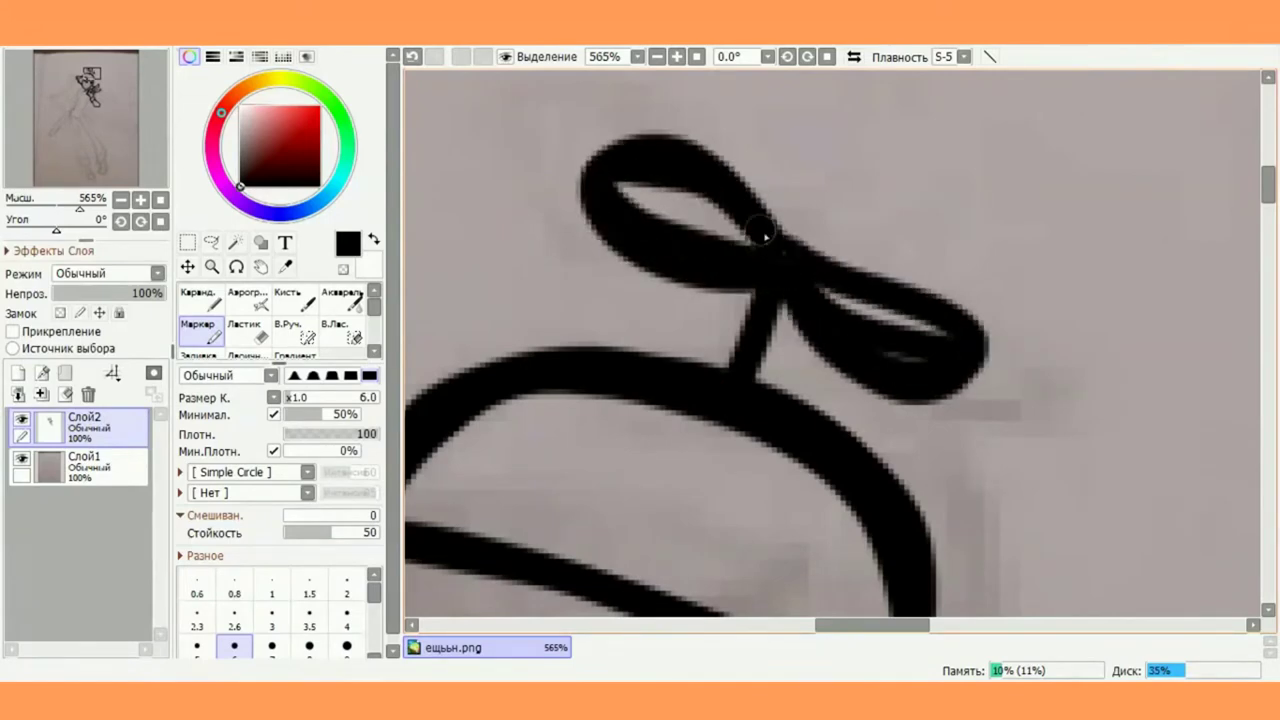
pyautogui.scroll(1, 729, 266)
# Thin the propeller blades' outlines and open up their insides with the Eraser at size 3
pyautogui.click(245, 330)
pyautogui.click(272, 578)
pyautogui.moveTo(730, 338)
pyautogui.mouseDown()
pyautogui.moveTo(800, 406)
pyautogui.moveTo(829, 383)
pyautogui.moveTo(848, 408)
pyautogui.moveTo(1009, 473)
pyautogui.mouseUp()
pyautogui.moveTo(563, 251)
pyautogui.mouseDown()
pyautogui.moveTo(585, 287)
pyautogui.moveTo(728, 333)
pyautogui.moveTo(681, 350)
pyautogui.moveTo(588, 278)
pyautogui.moveTo(638, 330)
pyautogui.moveTo(631, 288)
pyautogui.moveTo(563, 272)
pyautogui.moveTo(651, 342)
pyautogui.moveTo(615, 280)
pyautogui.moveTo(706, 327)
pyautogui.mouseUp()
pyautogui.moveTo(701, 281)
pyautogui.mouseDown()
pyautogui.moveTo(562, 236)
pyautogui.moveTo(608, 301)
pyautogui.mouseUp()
pyautogui.scroll(-1, 664, 300)
pyautogui.scroll(2, 828, 356)
pyautogui.moveTo(779, 335); pyautogui.dragTo(878, 392)
pyautogui.scroll(-3, 852, 368)
pyautogui.scroll(-8, 805, 410)
pyautogui.scroll(5, 756, 543)
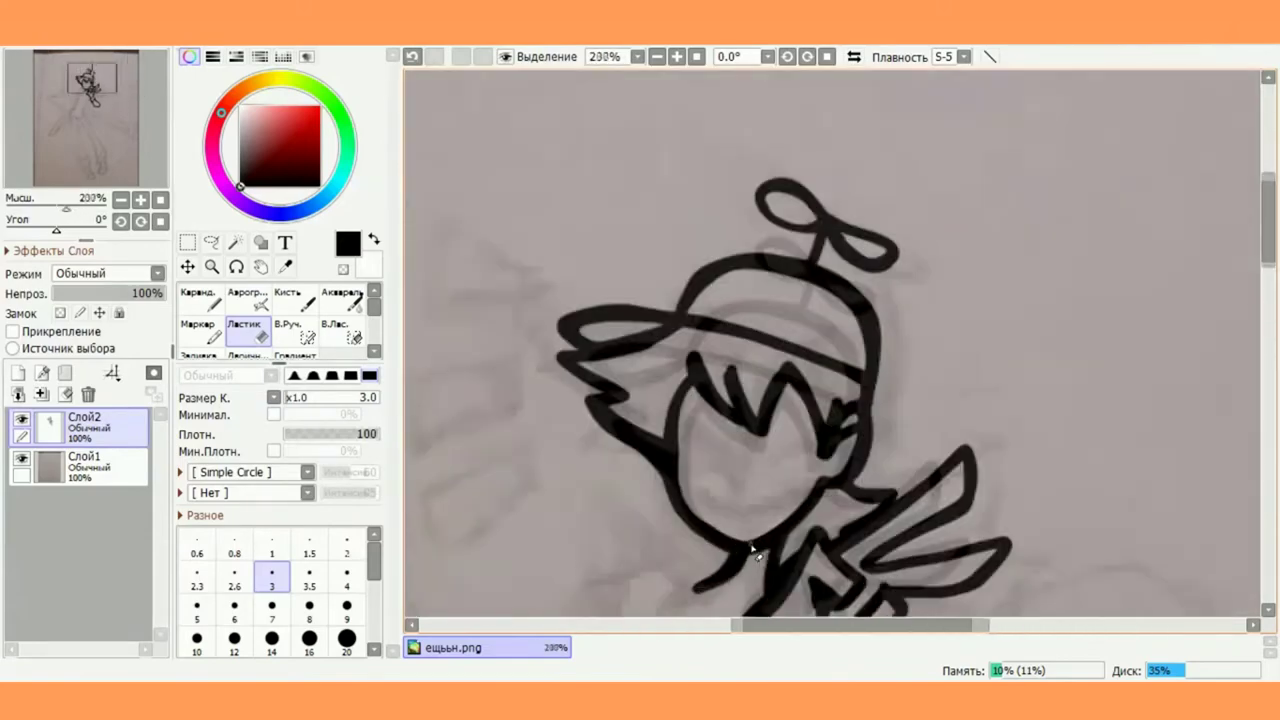
# Thicken the propeller's stem with the Marker down to the cap's crown
pyautogui.scroll(6, 900, 122)
pyautogui.click(204, 330)
pyautogui.moveTo(770, 243); pyautogui.dragTo(756, 374)
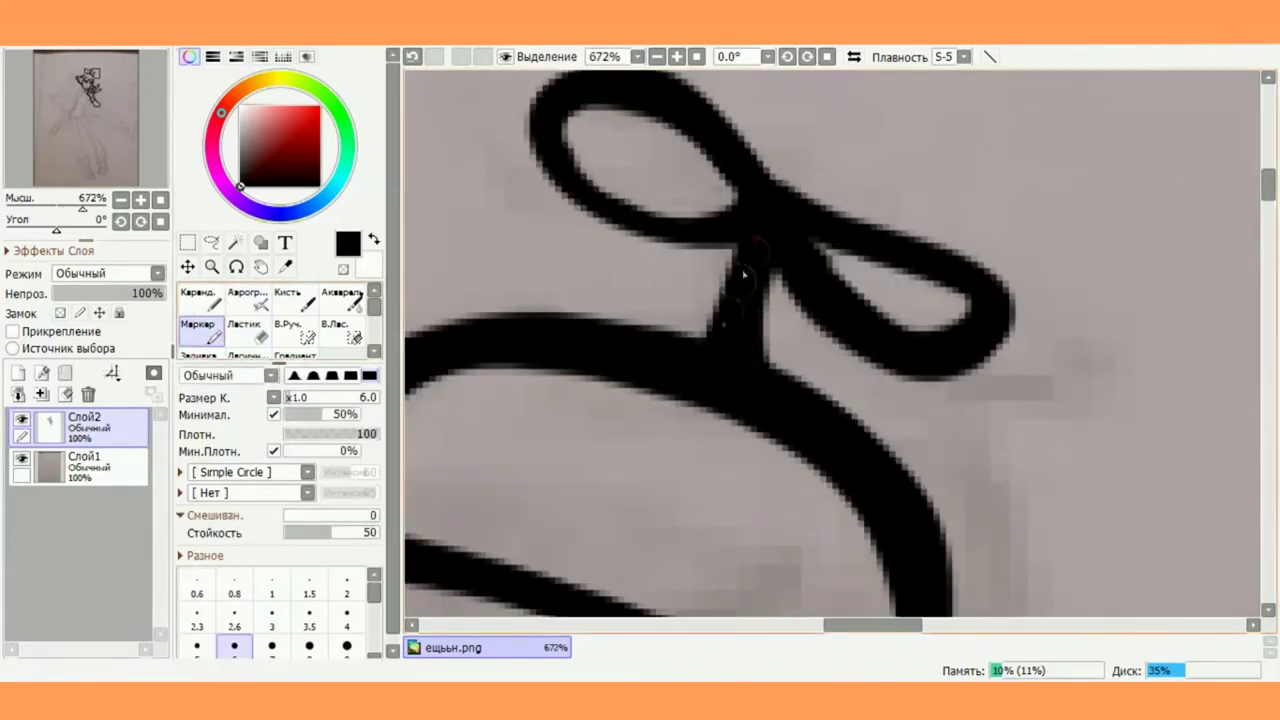
pyautogui.moveTo(746, 268); pyautogui.dragTo(675, 328)
# Ink the shoulder line from the neck outward and down the first part of the lowered arm's sleeve
pyautogui.scroll(-11, 711, 256)
pyautogui.scroll(3, 563, 517)
pyautogui.scroll(3, 622, 422)
pyautogui.scroll(1, 627, 425)
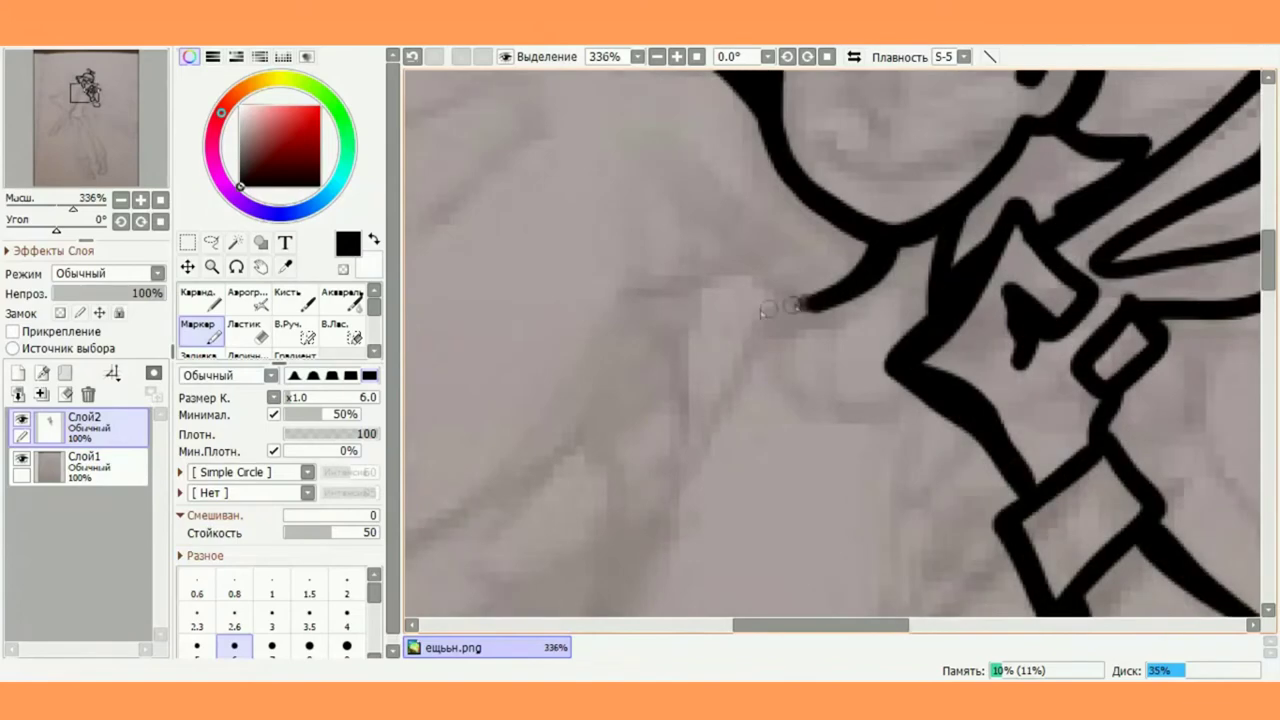
pyautogui.moveTo(812, 308)
pyautogui.mouseDown()
pyautogui.moveTo(681, 268)
pyautogui.moveTo(570, 425)
pyautogui.mouseUp()
pyautogui.scroll(-4, 510, 412)
pyautogui.scroll(4, 812, 408)
pyautogui.moveTo(814, 400); pyautogui.dragTo(924, 607)
pyautogui.scroll(-4, 876, 372)
pyautogui.scroll(-2, 875, 370)
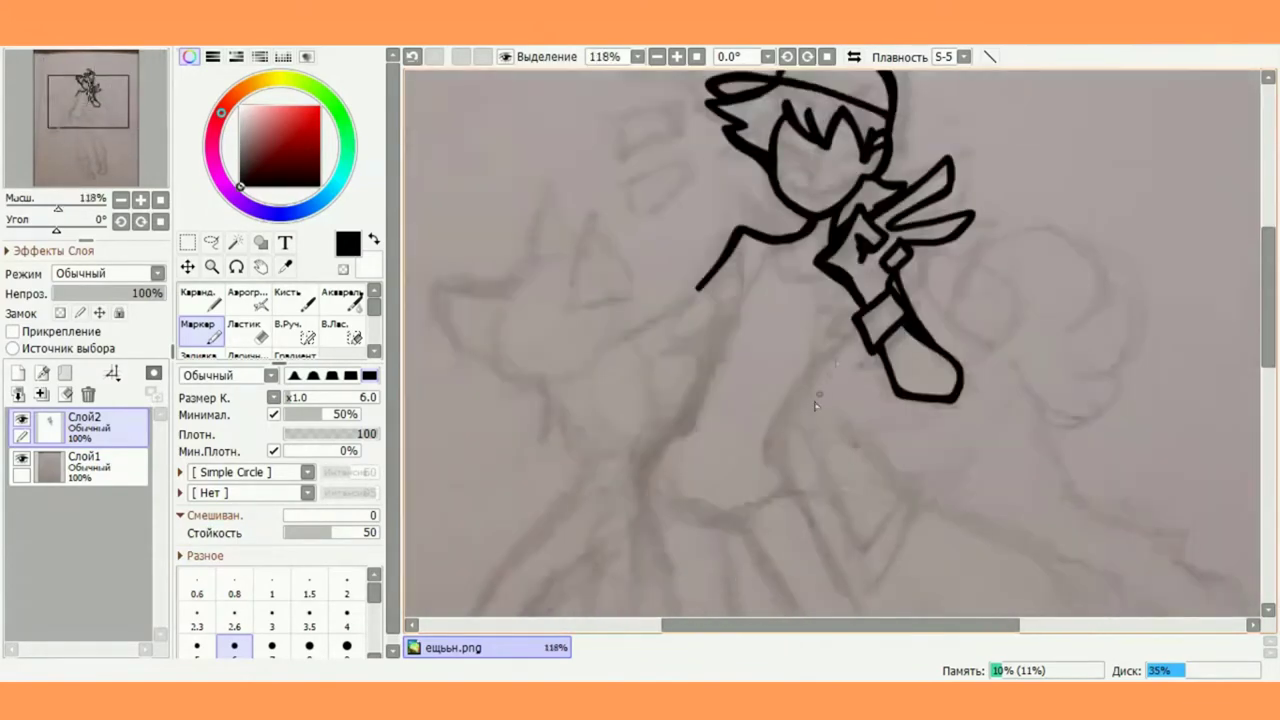
# Ink the jacket's long pointed front flap below the raised hand and the sleeve fold lines joining it to the cuff
pyautogui.scroll(2, 800, 170)
pyautogui.moveTo(800, 162); pyautogui.dragTo(790, 340)
pyautogui.moveTo(790, 340); pyautogui.dragTo(826, 524)
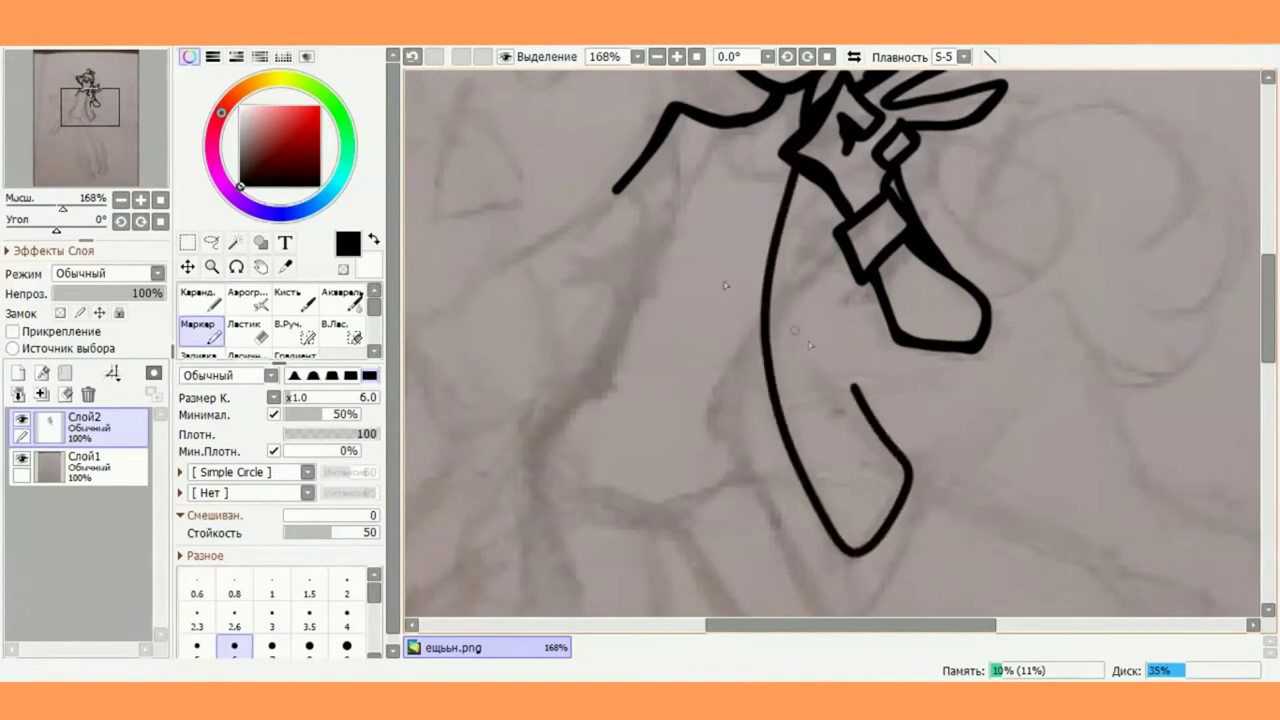
pyautogui.hotkey('ctrl', 'z')
pyautogui.moveTo(772, 352); pyautogui.dragTo(846, 572)
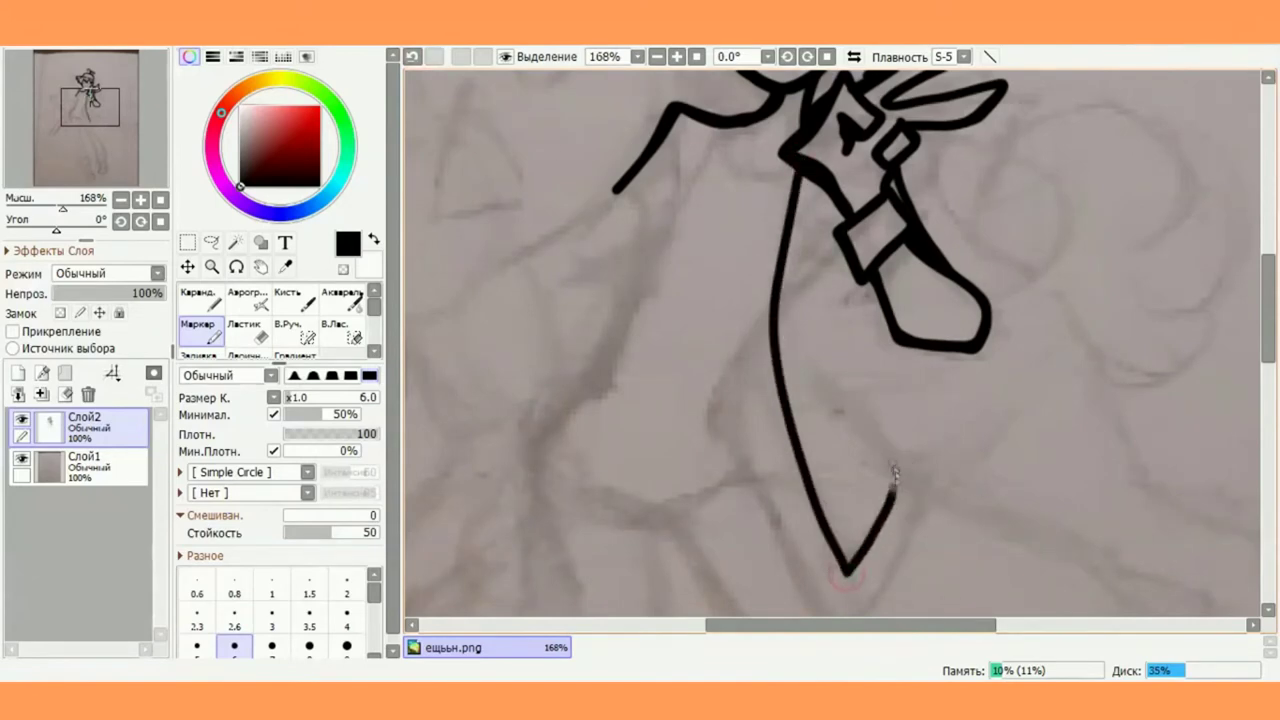
pyautogui.moveTo(896, 485); pyautogui.dragTo(901, 412)
pyautogui.scroll(-2, 790, 360)
pyautogui.scroll(4, 795, 295)
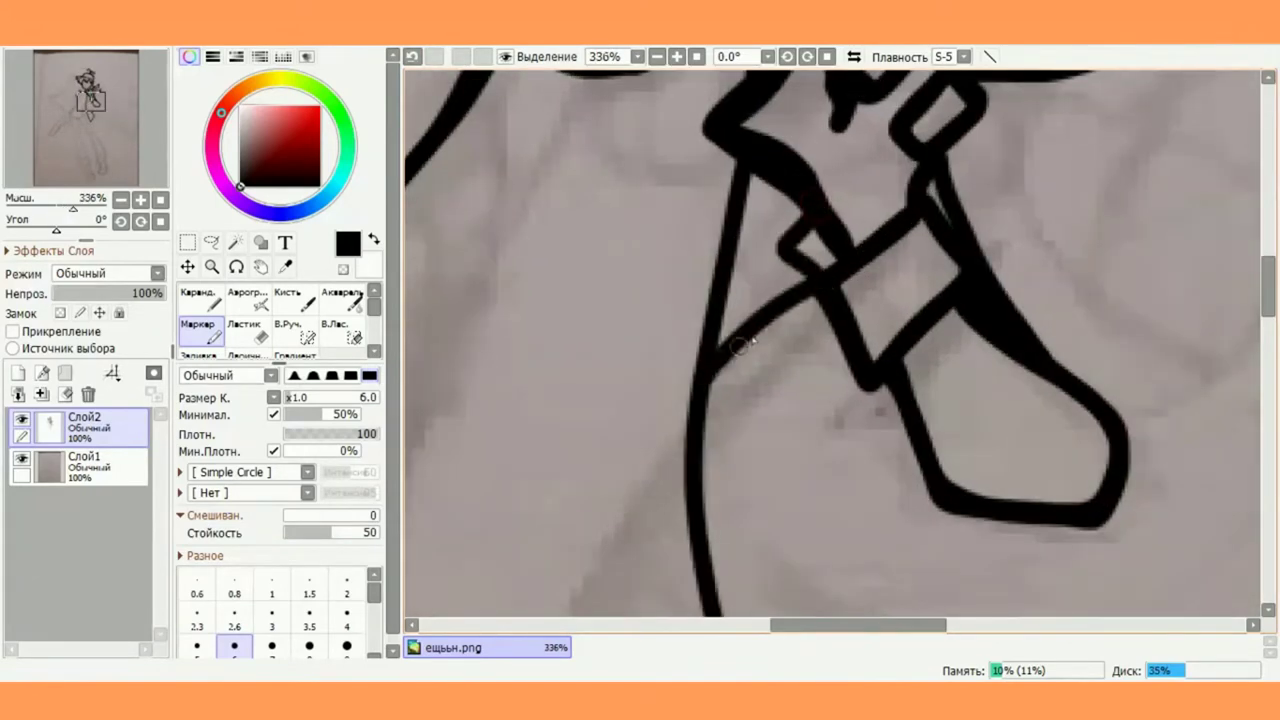
pyautogui.scroll(-2, 790, 225)
pyautogui.scroll(2, 817, 390)
pyautogui.moveTo(808, 94)
pyautogui.mouseDown()
pyautogui.moveTo(708, 213)
pyautogui.moveTo(713, 200)
pyautogui.moveTo(723, 276)
pyautogui.moveTo(858, 451)
pyautogui.mouseUp()
pyautogui.scroll(-3, 762, 180)
pyautogui.scroll(5, 768, 254)
pyautogui.click(412, 57)
pyautogui.moveTo(680, 200)
pyautogui.mouseDown()
pyautogui.moveTo(838, 458)
pyautogui.moveTo(682, 203)
pyautogui.moveTo(851, 451)
pyautogui.mouseUp()
pyautogui.hotkey('ctrl', 'z')
pyautogui.scroll(-5, 822, 300)
pyautogui.scroll(4, 810, 160)
pyautogui.moveTo(680, 208)
pyautogui.mouseDown()
pyautogui.moveTo(726, 249)
pyautogui.moveTo(793, 420)
pyautogui.mouseUp()
pyautogui.click(412, 57)
# Ink the front flap's outer edge curving down from the zigzag fold under the cuff
pyautogui.moveTo(671, 202)
pyautogui.mouseDown()
pyautogui.moveTo(760, 374)
pyautogui.moveTo(697, 581)
pyautogui.moveTo(770, 458)
pyautogui.mouseUp()
pyautogui.scroll(-5, 733, 310)
pyautogui.scroll(-4, 571, 120)
# Ink the jacket's opposite front edge from the neckline to the waist, end it with a short hook, and thicken the line
pyautogui.scroll(5, 743, 234)
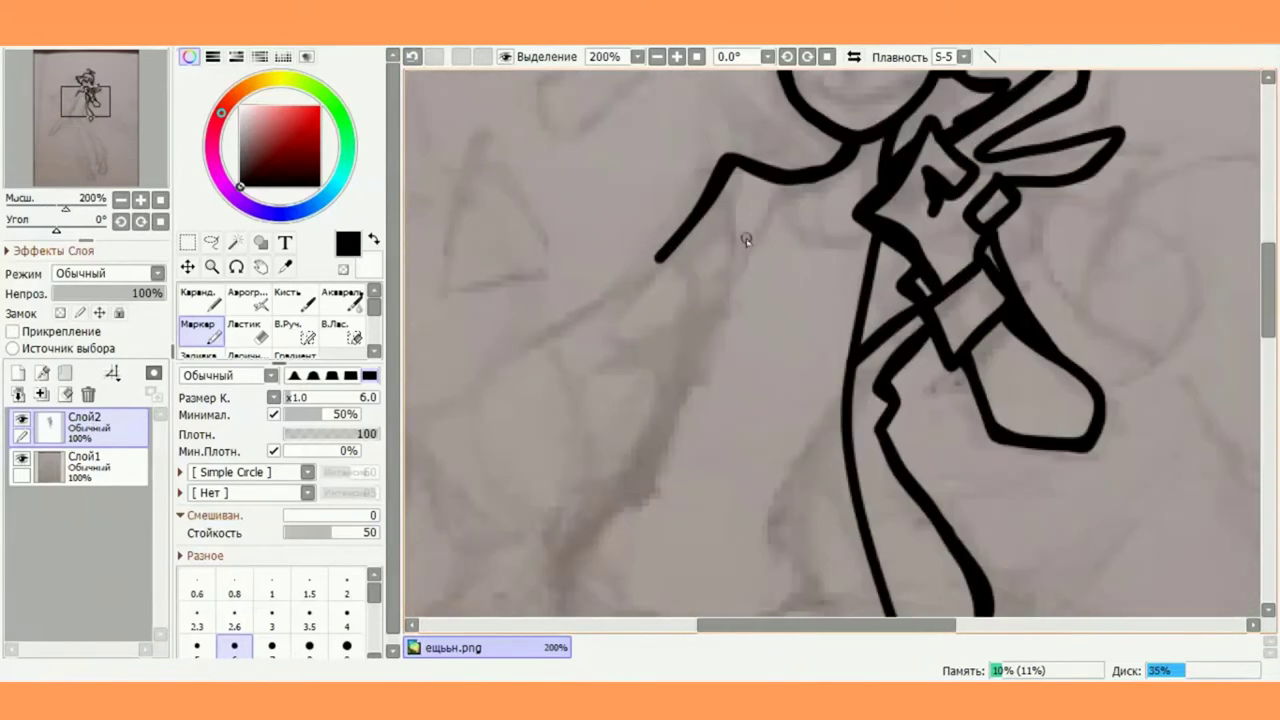
pyautogui.moveTo(828, 134); pyautogui.dragTo(662, 447)
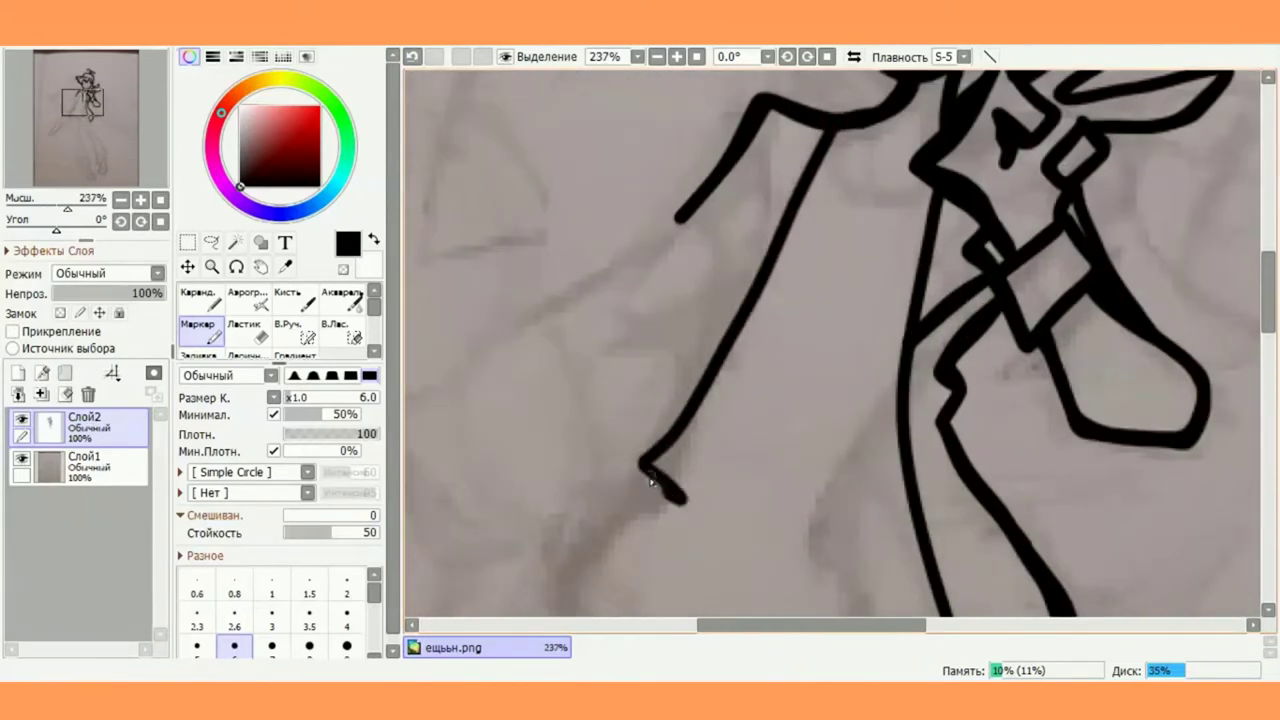
pyautogui.moveTo(748, 303); pyautogui.dragTo(808, 152)
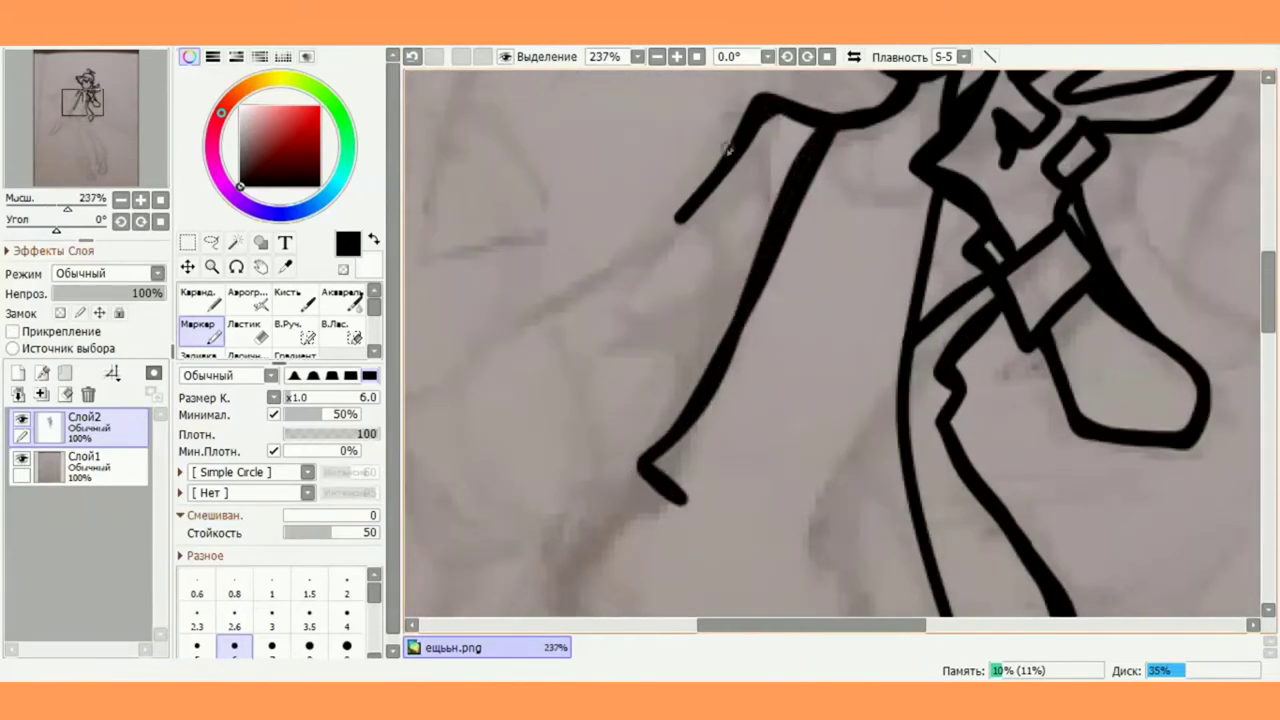
# Add a zigzag fold beneath the shoulder of the lowered arm and trim its edges with the Eraser at size 3
pyautogui.hotkey('ctrl', 'z')
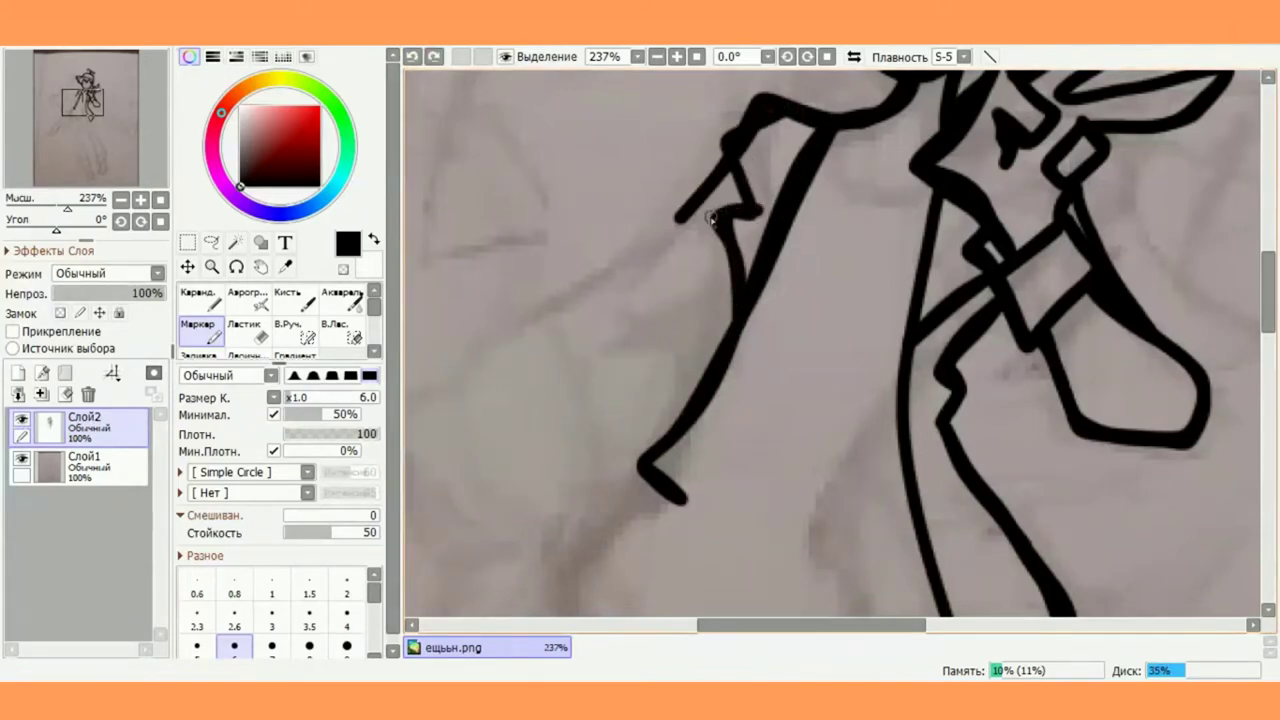
pyautogui.scroll(5, 710, 218)
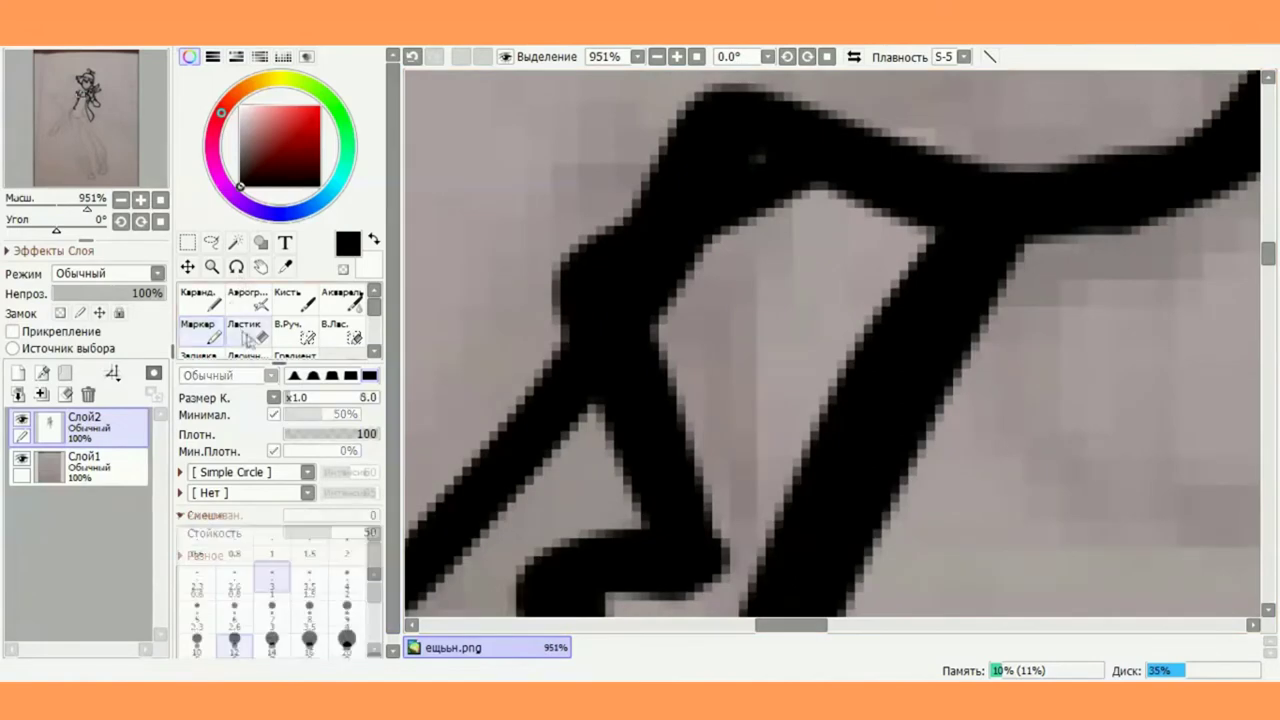
pyautogui.click(248, 338)
pyautogui.moveTo(732, 238)
pyautogui.mouseDown()
pyautogui.moveTo(652, 302)
pyautogui.moveTo(677, 283)
pyautogui.mouseUp()
pyautogui.moveTo(704, 450); pyautogui.dragTo(711, 594)
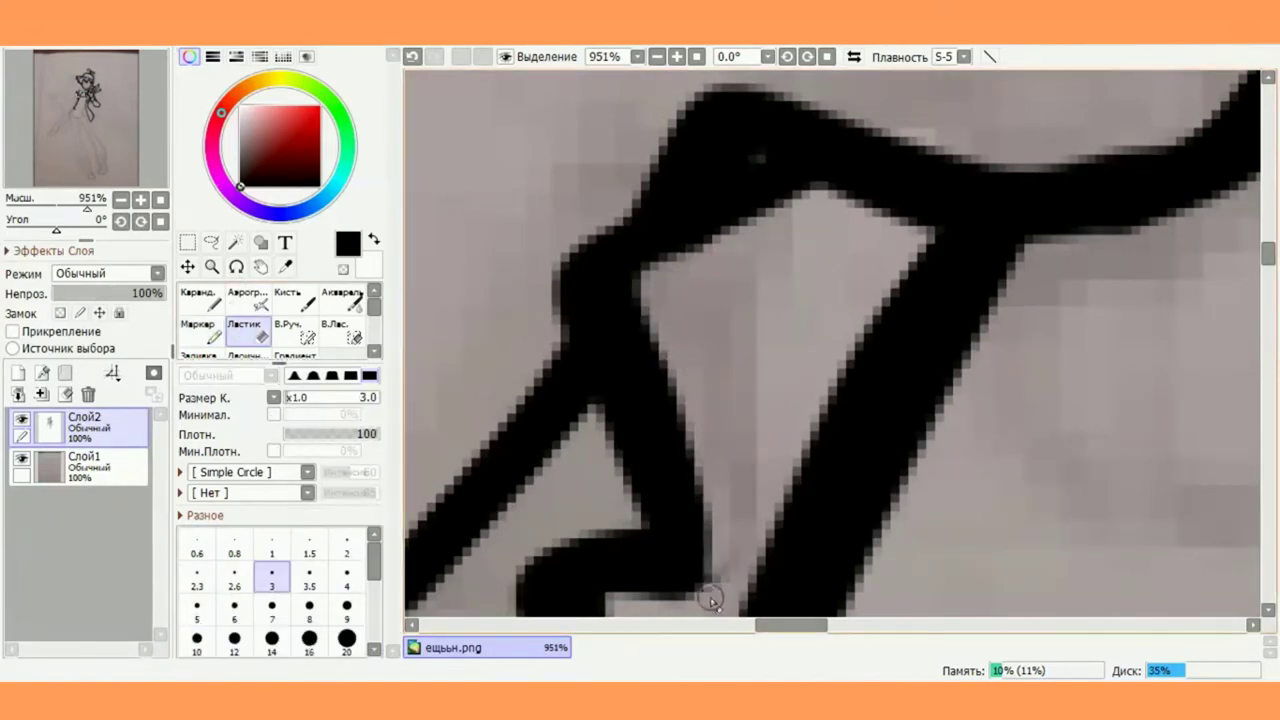
# Ink the shirt's jagged side edge beside the pointed front flap and the first part of its hem with the Marker
pyautogui.click(208, 333)
pyautogui.scroll(-10, 703, 194)
pyautogui.moveTo(801, 495); pyautogui.dragTo(829, 409)
pyautogui.scroll(3, 829, 407)
pyautogui.moveTo(872, 230)
pyautogui.mouseDown()
pyautogui.moveTo(814, 375)
pyautogui.moveTo(900, 445)
pyautogui.moveTo(680, 548)
pyautogui.mouseUp()
pyautogui.scroll(2, 822, 560)
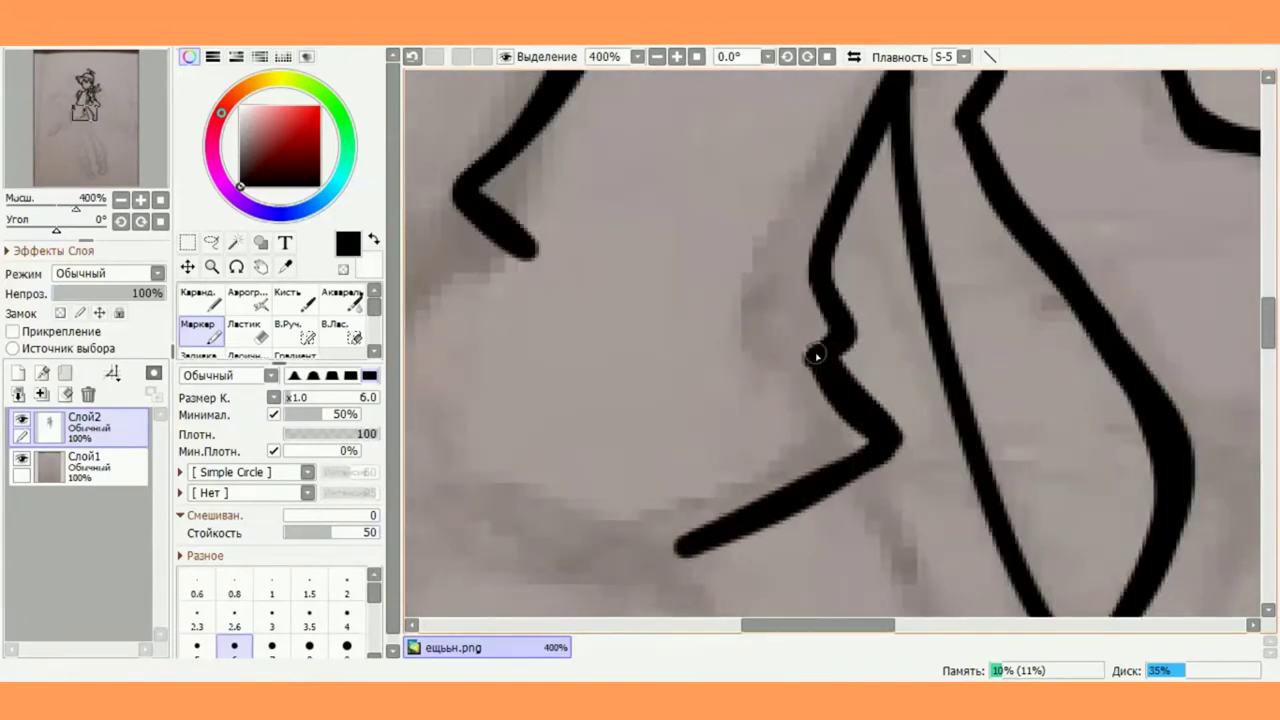
# Ink the shirt's other side from the waist hook around the bottom to close the hem, with a thickened side line
pyautogui.scroll(-1, 814, 357)
pyautogui.moveTo(745, 145)
pyautogui.mouseDown()
pyautogui.moveTo(655, 335)
pyautogui.moveTo(860, 428)
pyautogui.mouseUp()
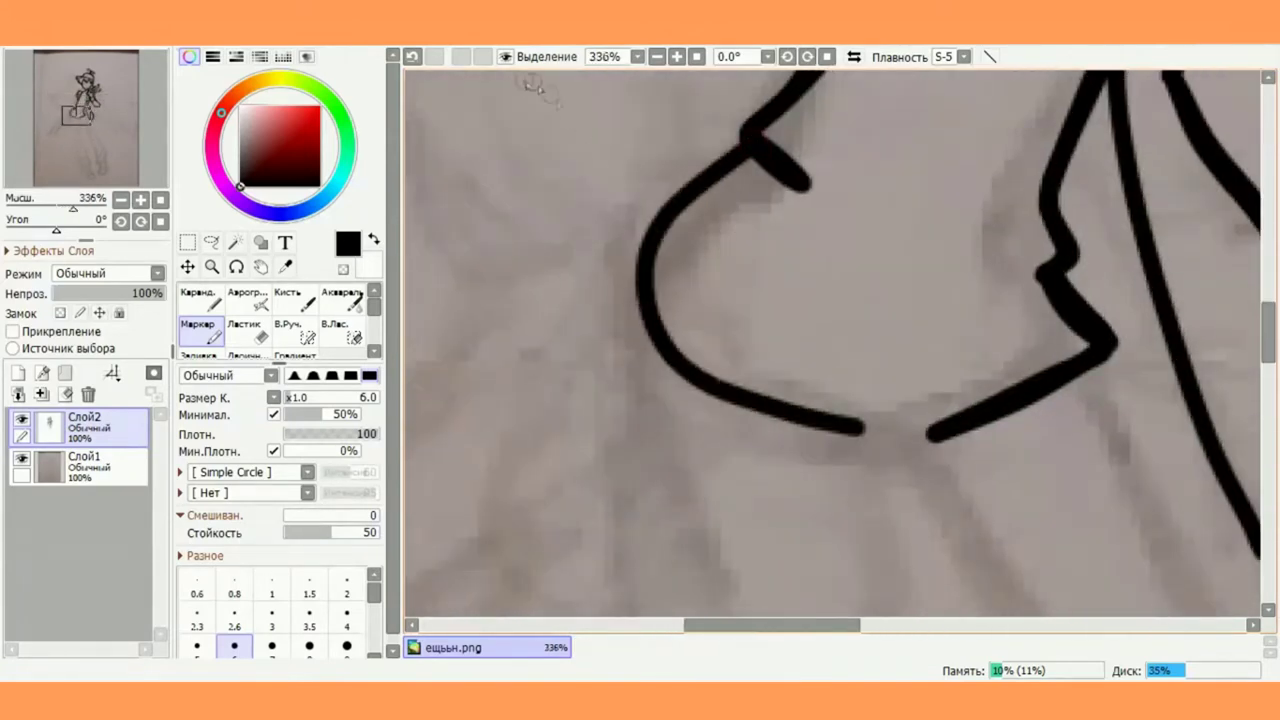
pyautogui.click(412, 56)
pyautogui.moveTo(745, 145)
pyautogui.mouseDown()
pyautogui.moveTo(640, 289)
pyautogui.moveTo(811, 434)
pyautogui.moveTo(920, 443)
pyautogui.moveTo(643, 355)
pyautogui.moveTo(738, 154)
pyautogui.moveTo(671, 186)
pyautogui.moveTo(766, 500)
pyautogui.moveTo(851, 503)
pyautogui.moveTo(570, 410)
pyautogui.moveTo(694, 160)
pyautogui.mouseUp()
pyautogui.hotkey('ctrl', 'z')
pyautogui.scroll(-2, 837, 286)
pyautogui.scroll(3, 889, 242)
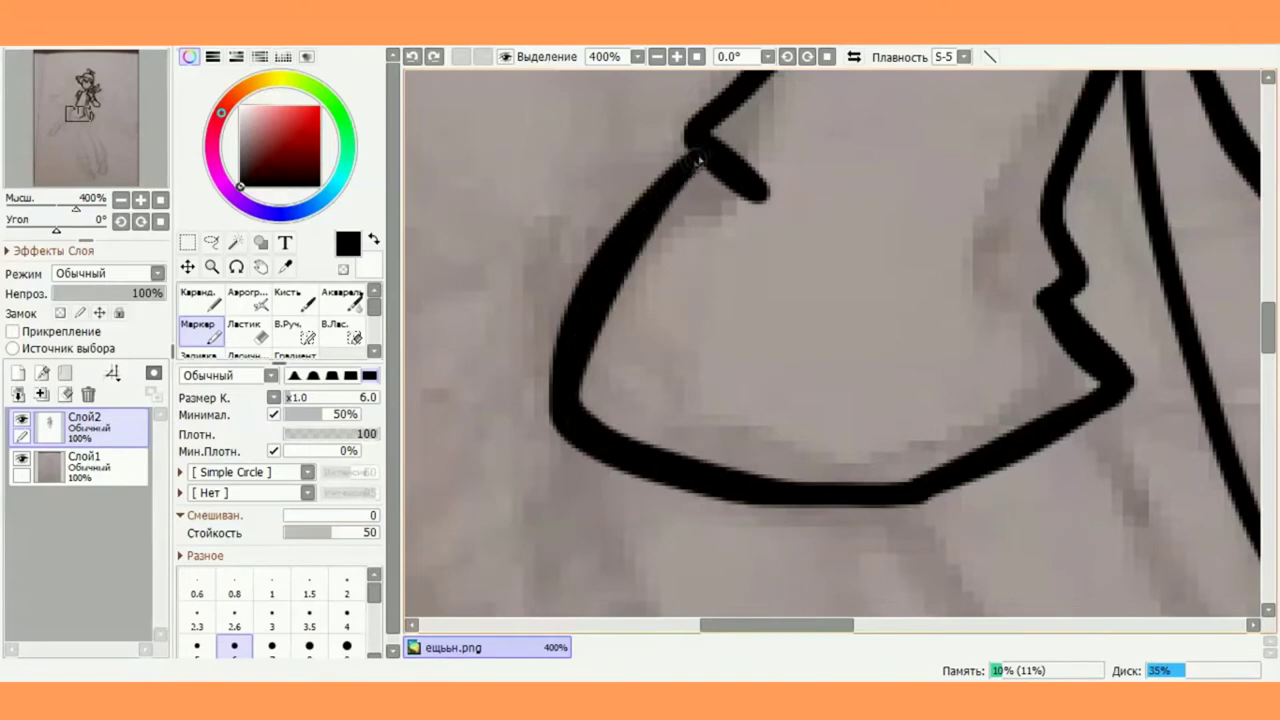
# Ink the jacket's second tail from the waist down to a point beside the shirt hem and thicken its outer edge
pyautogui.scroll(-13, 673, 232)
pyautogui.scroll(12, 551, 250)
pyautogui.moveTo(862, 166)
pyautogui.mouseDown()
pyautogui.moveTo(651, 283)
pyautogui.moveTo(748, 497)
pyautogui.mouseUp()
pyautogui.hotkey('ctrl', 'z')
pyautogui.scroll(-3, 935, 174)
pyautogui.scroll(2, 935, 174)
pyautogui.moveTo(938, 174); pyautogui.dragTo(897, 339)
pyautogui.scroll(-3, 941, 173)
pyautogui.scroll(2, 946, 197)
pyautogui.moveTo(930, 197); pyautogui.dragTo(812, 372)
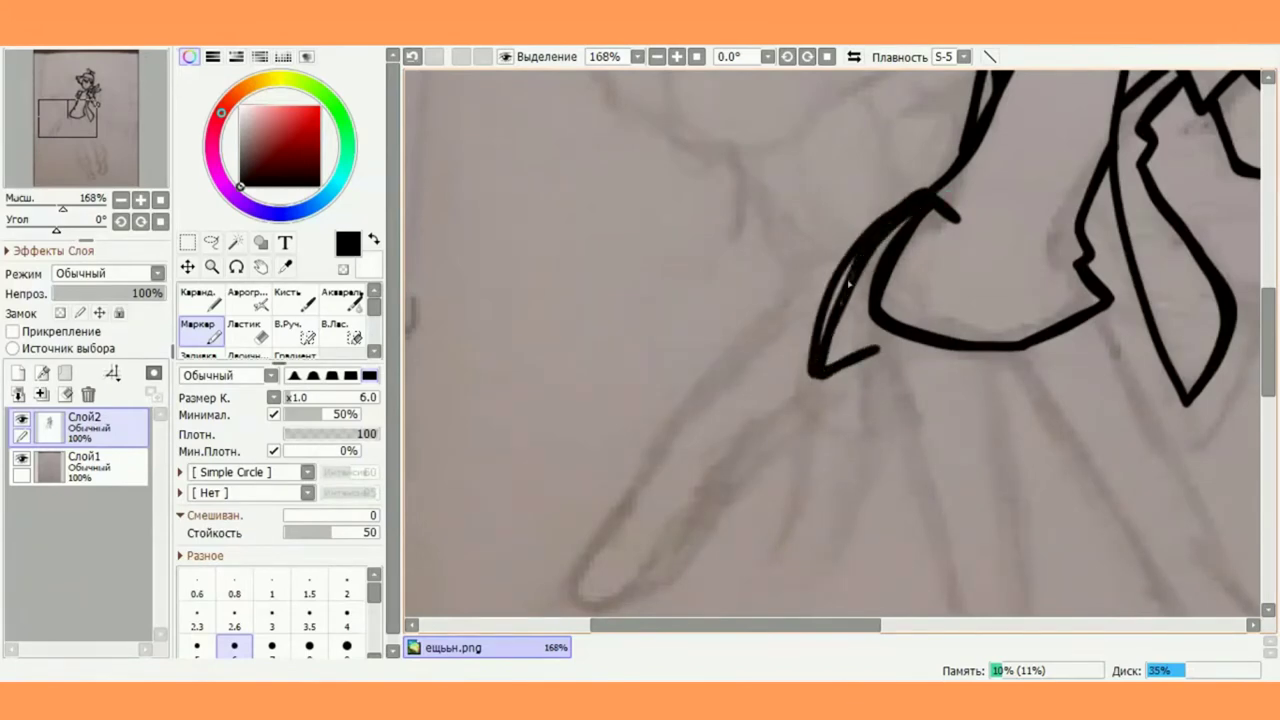
pyautogui.scroll(-2, 929, 229)
# Ink the bent sleeve's outline from the shoulder to the elbow and back to the waist, with small fold marks inside
pyautogui.scroll(4, 871, 300)
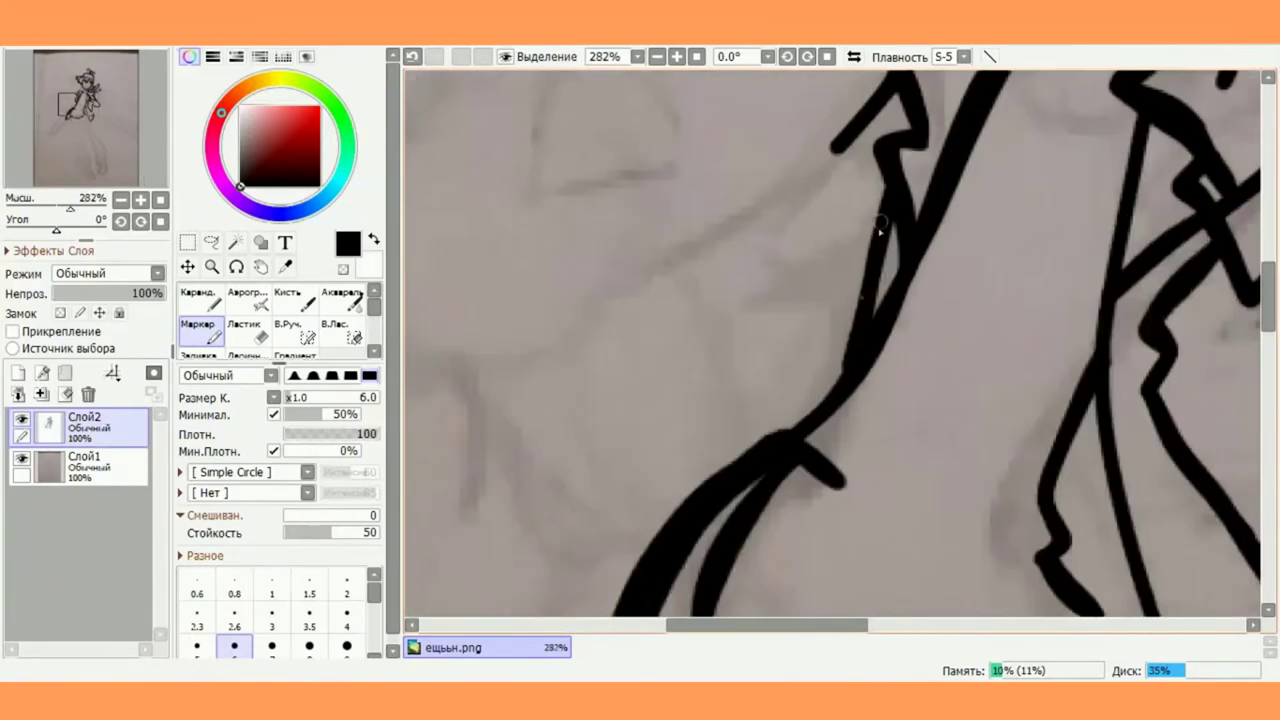
pyautogui.moveTo(837, 177)
pyautogui.mouseDown()
pyautogui.moveTo(686, 243)
pyautogui.moveTo(742, 468)
pyautogui.mouseUp()
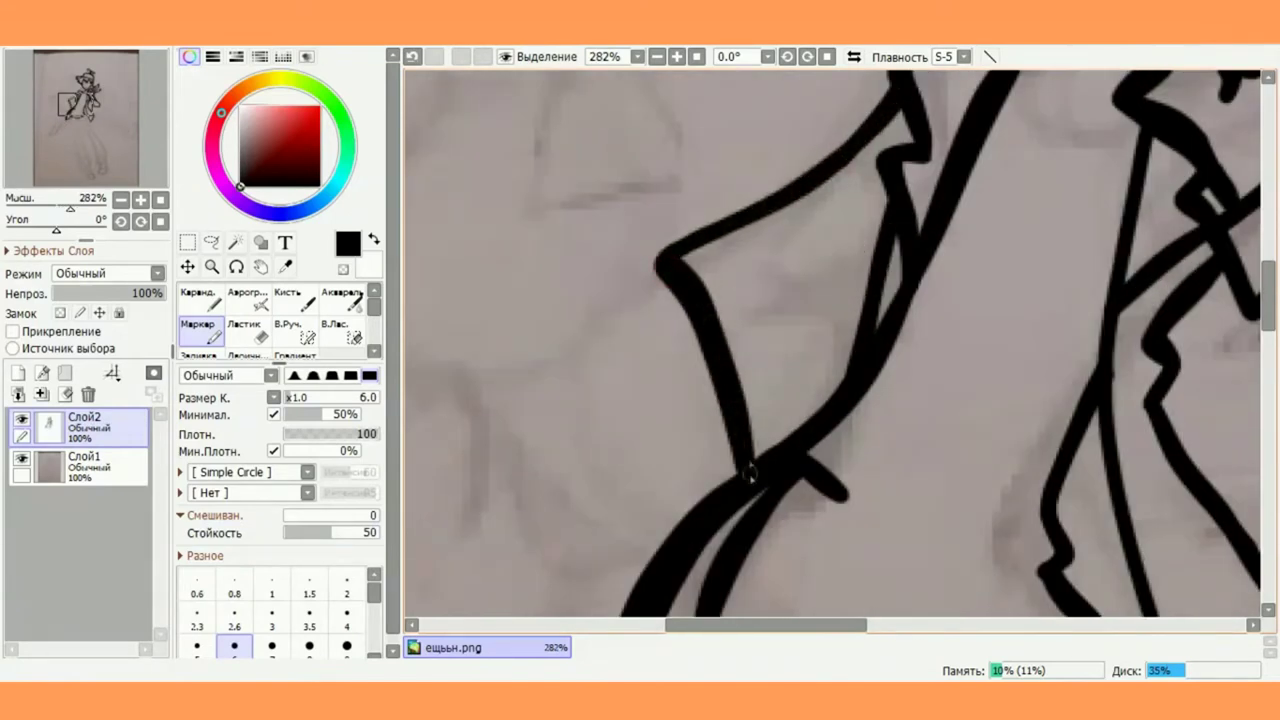
pyautogui.scroll(2, 750, 475)
pyautogui.moveTo(766, 309); pyautogui.dragTo(779, 382)
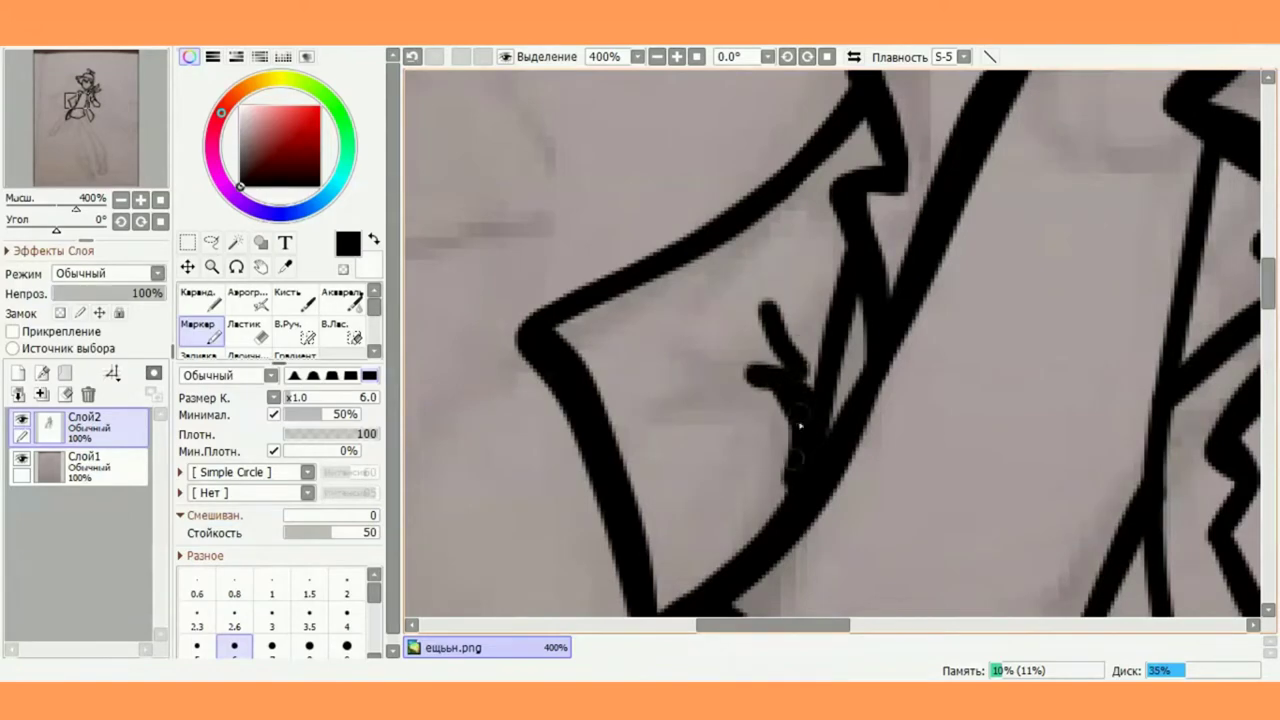
pyautogui.scroll(-5, 823, 320)
pyautogui.scroll(6, 795, 296)
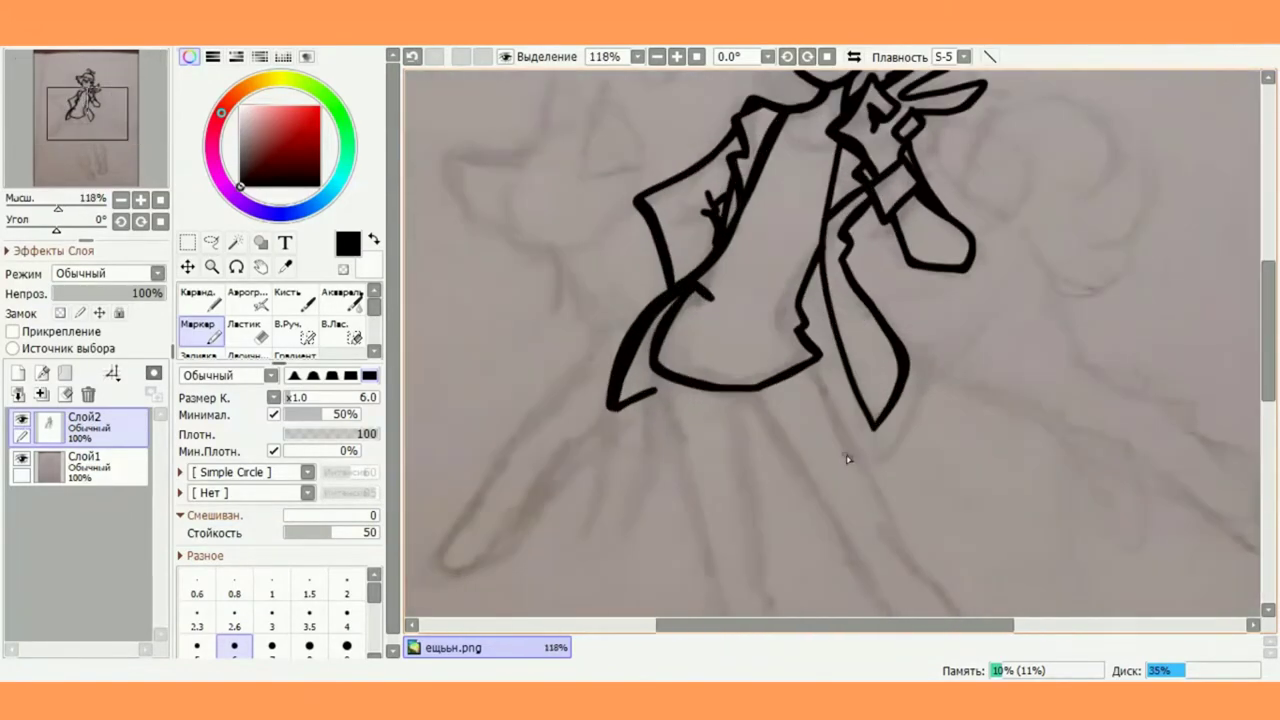
pyautogui.scroll(-3, 889, 305)
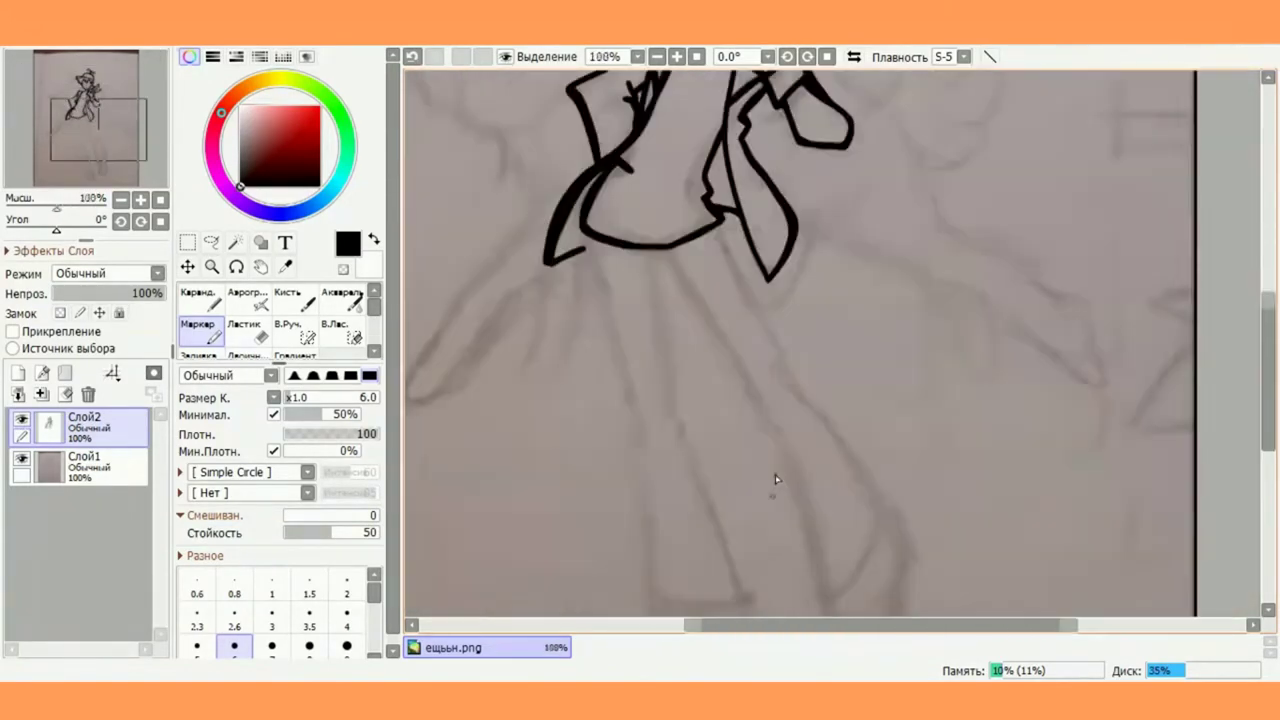
pyautogui.moveTo(745, 157); pyautogui.dragTo(885, 425)
pyautogui.hotkey('ctrl', 'z')
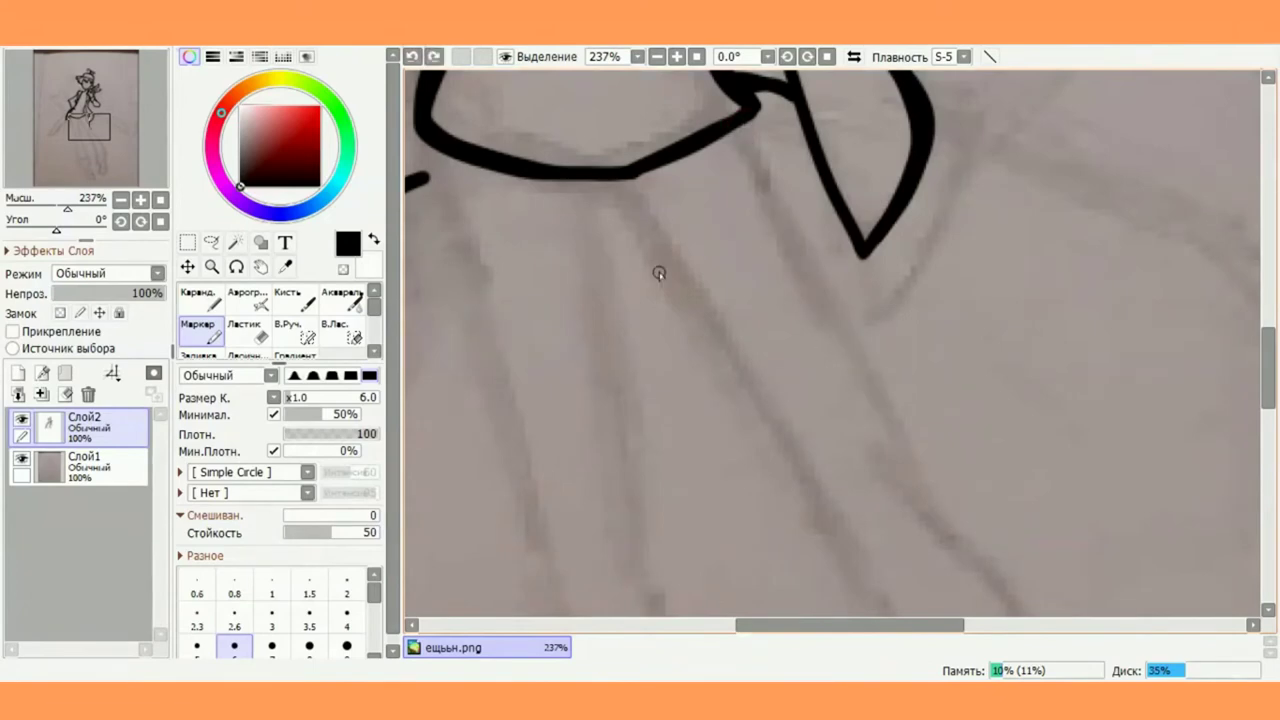
pyautogui.scroll(2, 626, 371)
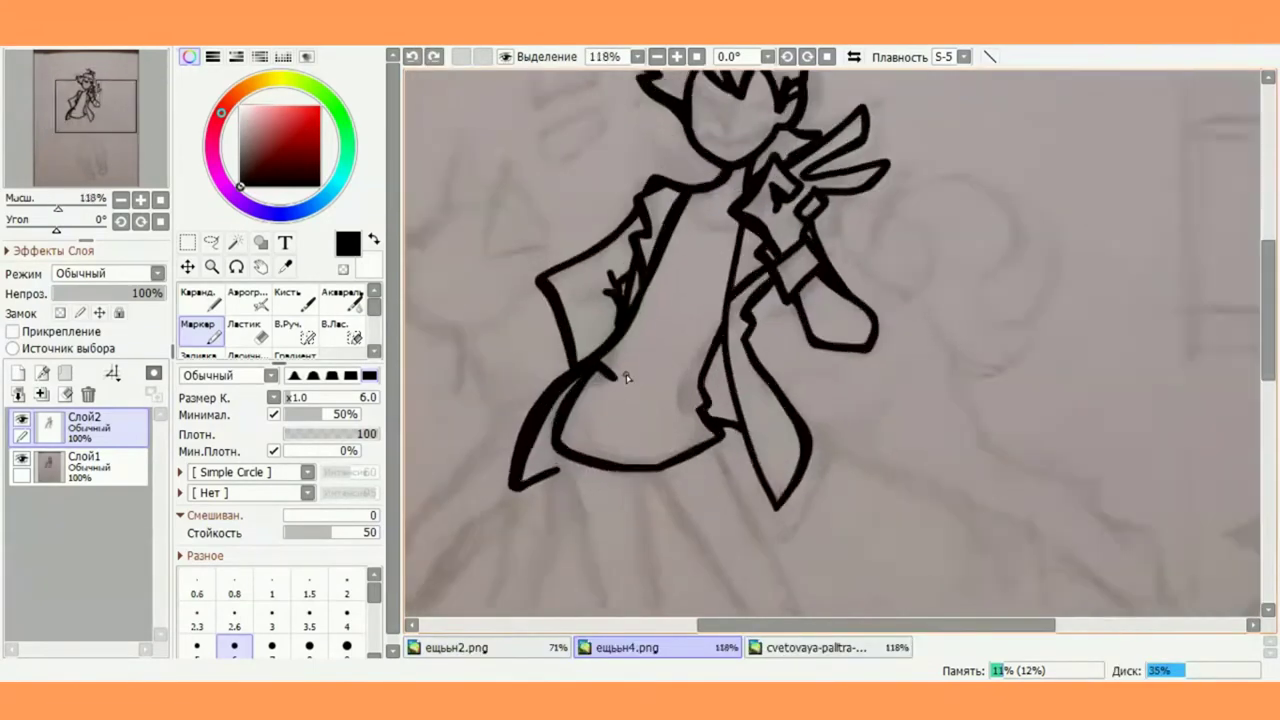
# Ink a short trouser line down from the hem's corner and thicken the jacket tail's lower edge up to it
pyautogui.scroll(7, 646, 460)
pyautogui.moveTo(602, 288)
pyautogui.mouseDown()
pyautogui.moveTo(616, 398)
pyautogui.moveTo(668, 540)
pyautogui.mouseUp()
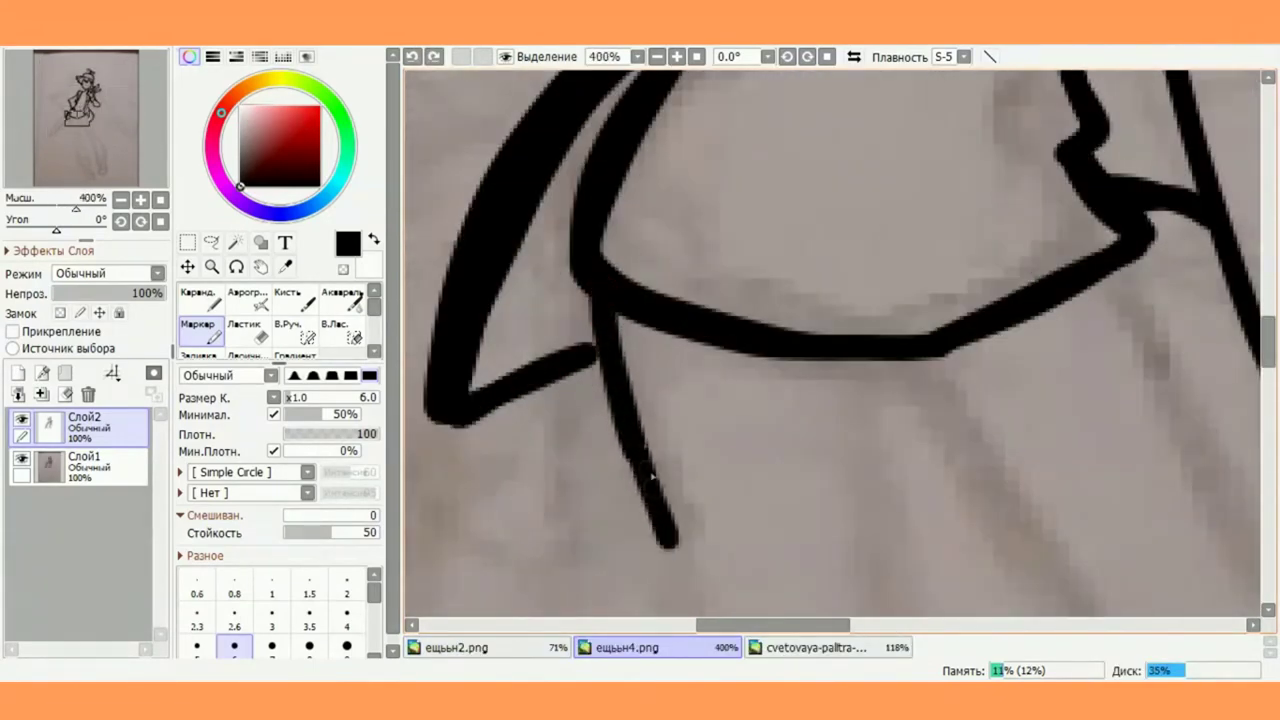
pyautogui.moveTo(460, 425); pyautogui.dragTo(612, 352)
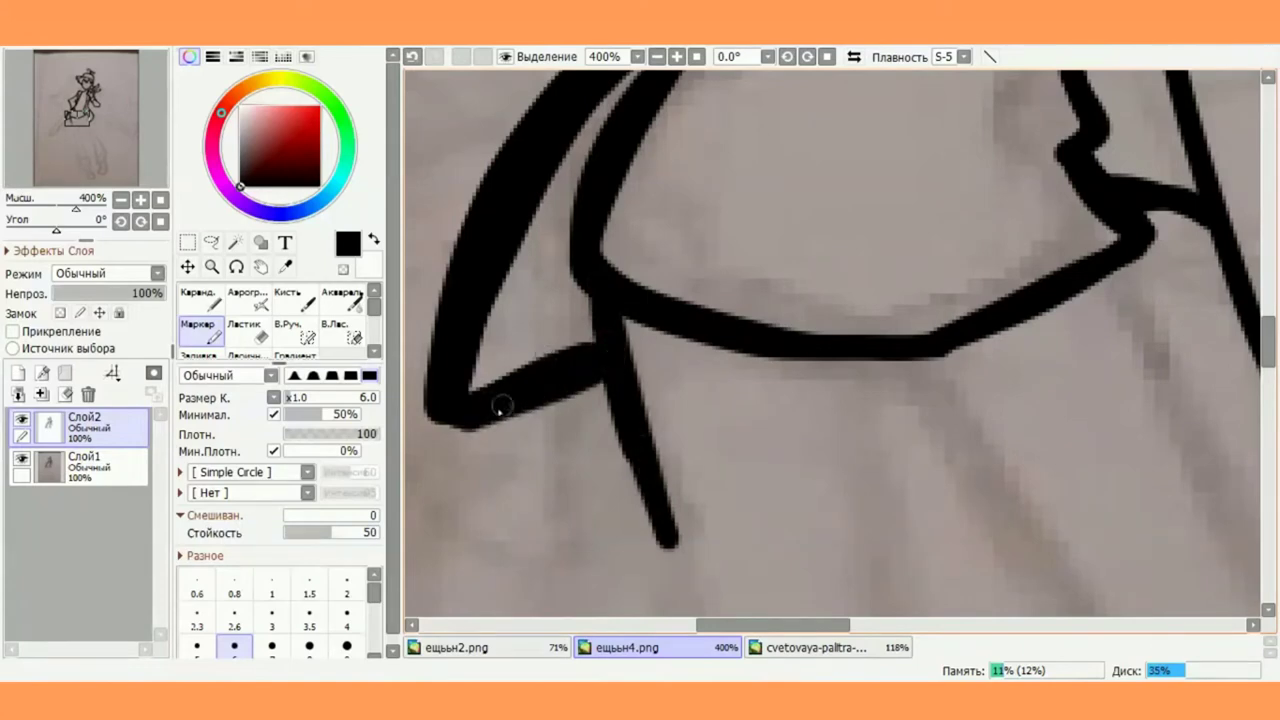
pyautogui.scroll(-3, 700, 480)
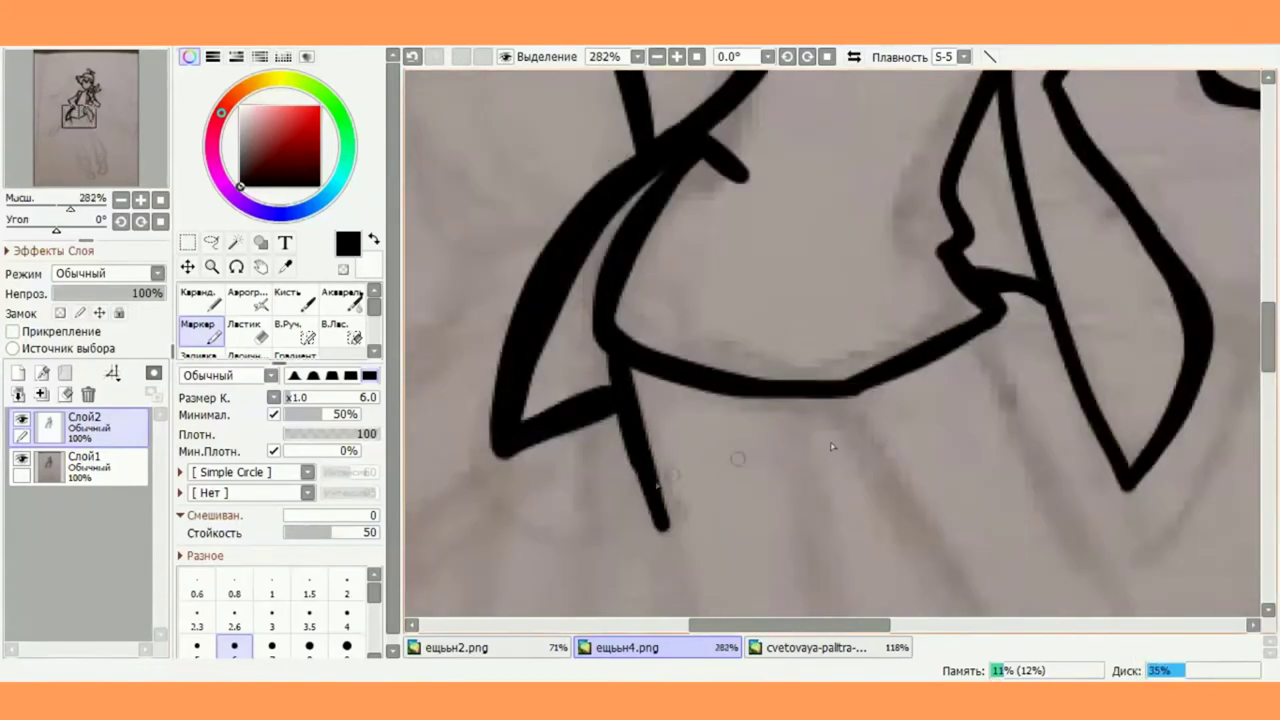
# Ink the start of a trouser leg line running down from the middle of the shirt hem
pyautogui.scroll(5, 726, 289)
pyautogui.moveTo(728, 300); pyautogui.dragTo(866, 535)
pyautogui.moveTo(760, 318); pyautogui.dragTo(908, 598)
pyautogui.scroll(-3, 815, 290)
pyautogui.scroll(2, 1165, 490)
pyautogui.moveTo(883, 88)
pyautogui.mouseDown()
pyautogui.moveTo(911, 115)
pyautogui.moveTo(1104, 497)
pyautogui.mouseUp()
pyautogui.moveTo(1098, 488)
pyautogui.mouseDown()
pyautogui.moveTo(991, 238)
pyautogui.moveTo(889, 84)
pyautogui.mouseUp()
pyautogui.moveTo(889, 84)
pyautogui.mouseDown()
pyautogui.moveTo(994, 292)
pyautogui.moveTo(1155, 534)
pyautogui.mouseUp()
pyautogui.hotkey('ctrl', 'z')
pyautogui.hotkey('ctrl', 'z')
pyautogui.scroll(-5, 602, 237)
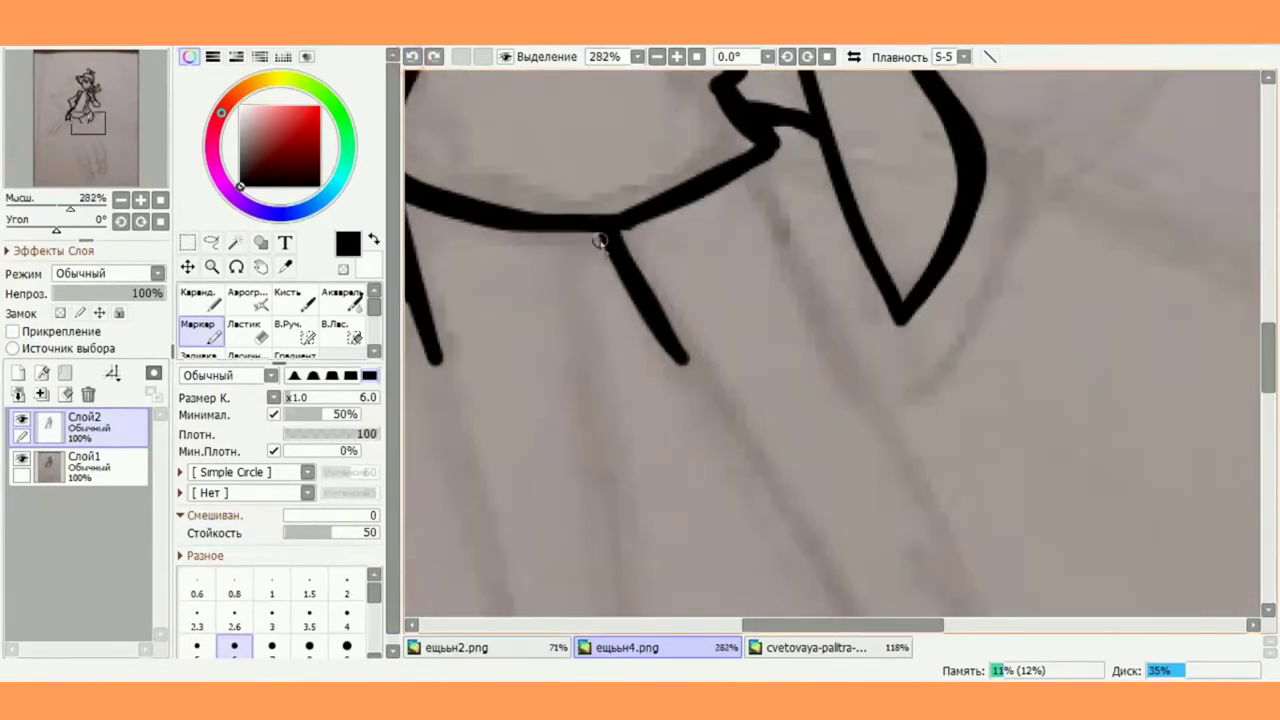
pyautogui.scroll(4, 705, 370)
pyautogui.moveTo(564, 222); pyautogui.dragTo(731, 498)
pyautogui.click(413, 57)
pyautogui.moveTo(612, 313); pyautogui.dragTo(716, 530)
pyautogui.hotkey('ctrl', 'z')
pyautogui.moveTo(580, 250); pyautogui.dragTo(620, 312)
pyautogui.hotkey('ctrl', 'z')
# Set the line smoothing to S-7, then extend and thicken the trouser leg line from the middle of the hem down the thigh
pyautogui.click(964, 57)
pyautogui.click(945, 465)
pyautogui.moveTo(569, 213); pyautogui.dragTo(662, 335)
pyautogui.hotkey('ctrl', 'z')
pyautogui.scroll(-4, 622, 278)
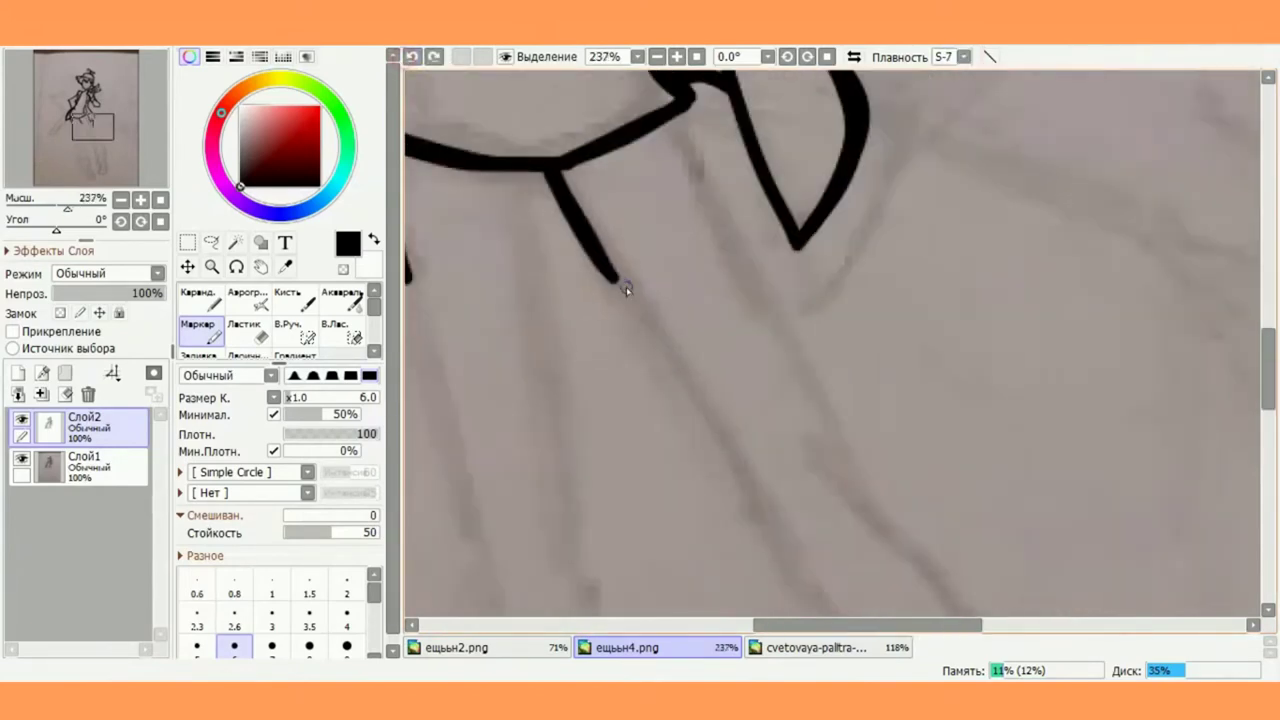
pyautogui.moveTo(586, 251); pyautogui.dragTo(568, 200)
pyautogui.click(413, 58)
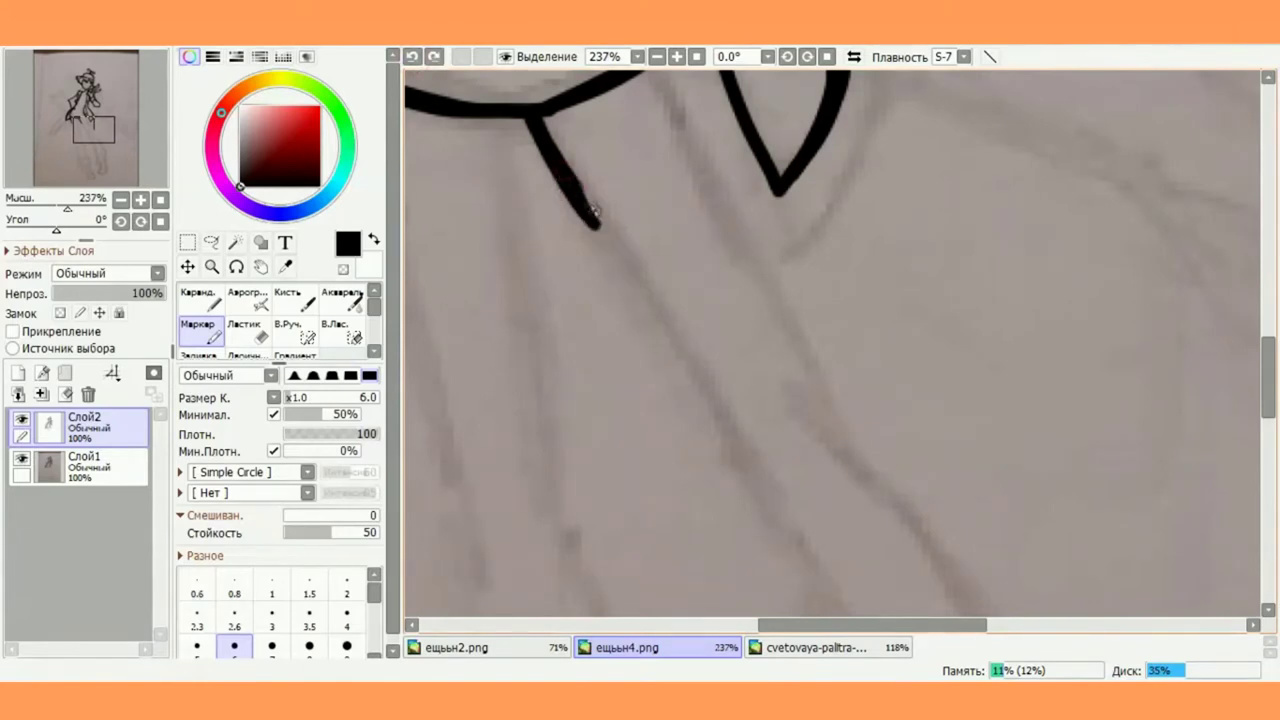
pyautogui.moveTo(596, 228); pyautogui.dragTo(690, 386)
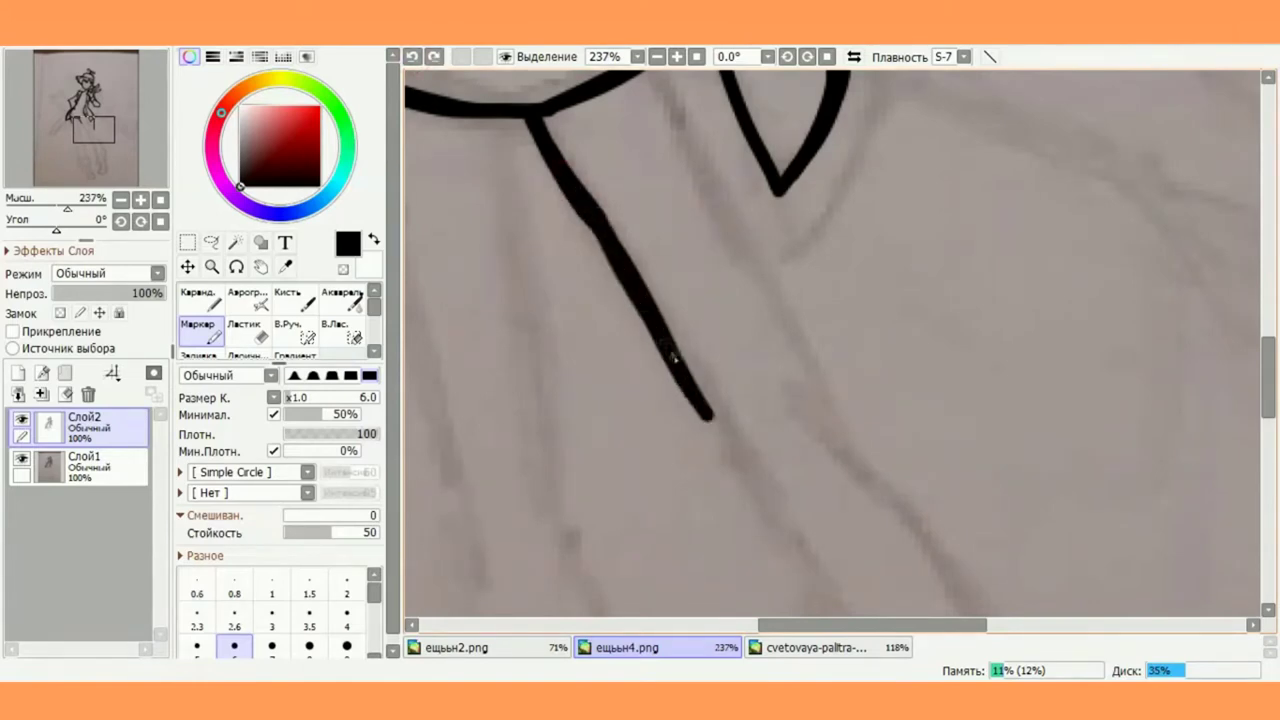
pyautogui.scroll(1, 721, 430)
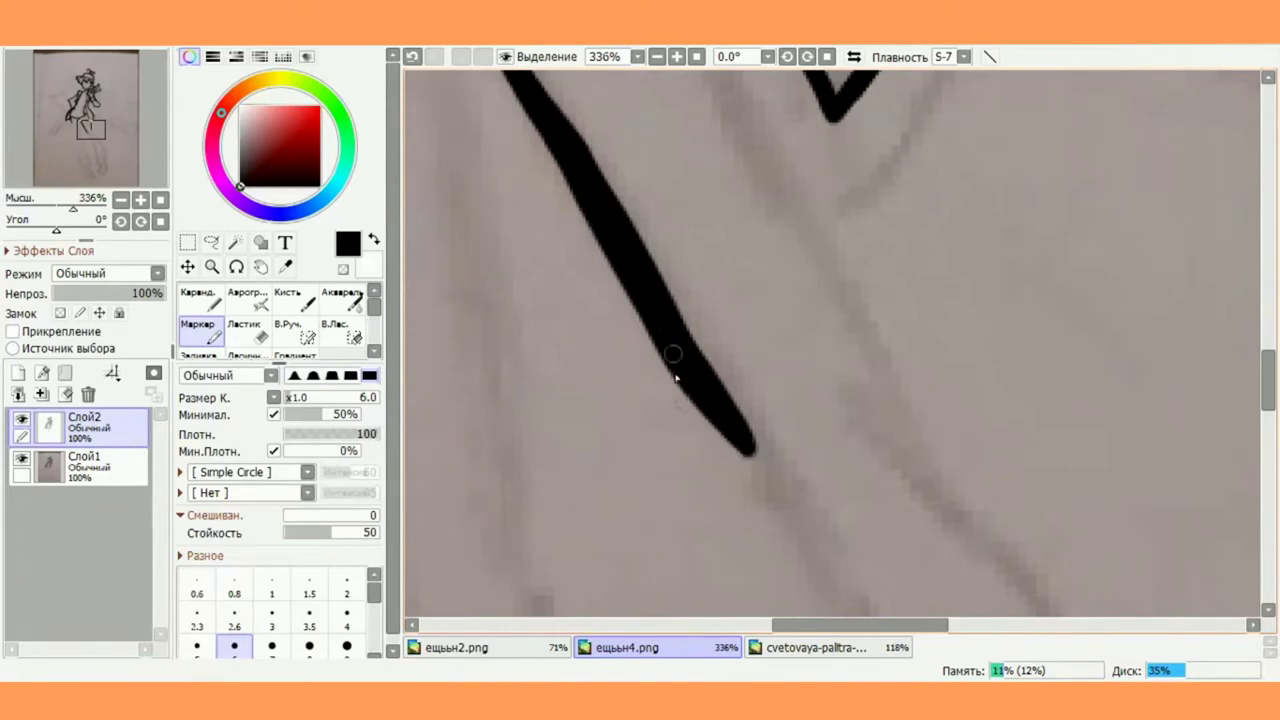
# Ink the same leg's outer thigh line from the hem beside the pointed flap and thicken it
pyautogui.scroll(-1, 676, 378)
pyautogui.moveTo(693, 92)
pyautogui.mouseDown()
pyautogui.moveTo(726, 206)
pyautogui.moveTo(865, 432)
pyautogui.moveTo(765, 288)
pyautogui.mouseUp()
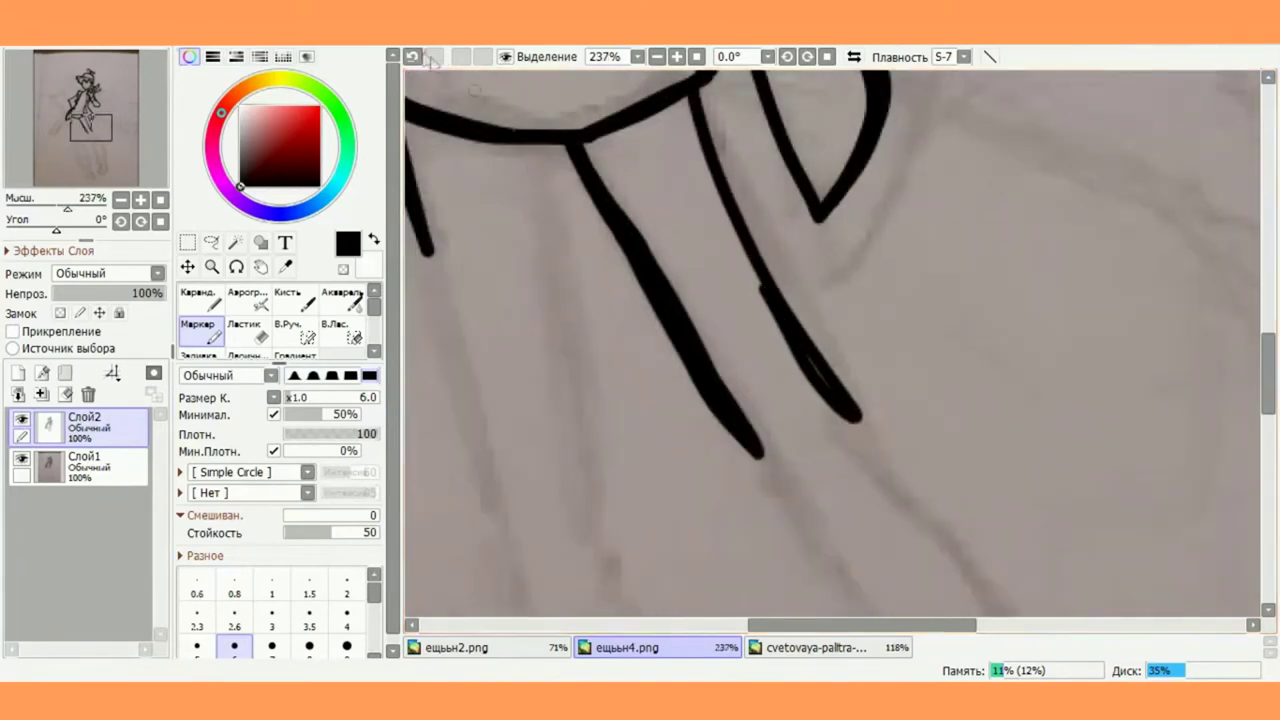
pyautogui.click(413, 57)
pyautogui.click(413, 57)
pyautogui.scroll(-1, 721, 228)
pyautogui.scroll(1, 800, 247)
pyautogui.moveTo(656, 84)
pyautogui.mouseDown()
pyautogui.moveTo(776, 363)
pyautogui.moveTo(814, 416)
pyautogui.moveTo(699, 225)
pyautogui.mouseUp()
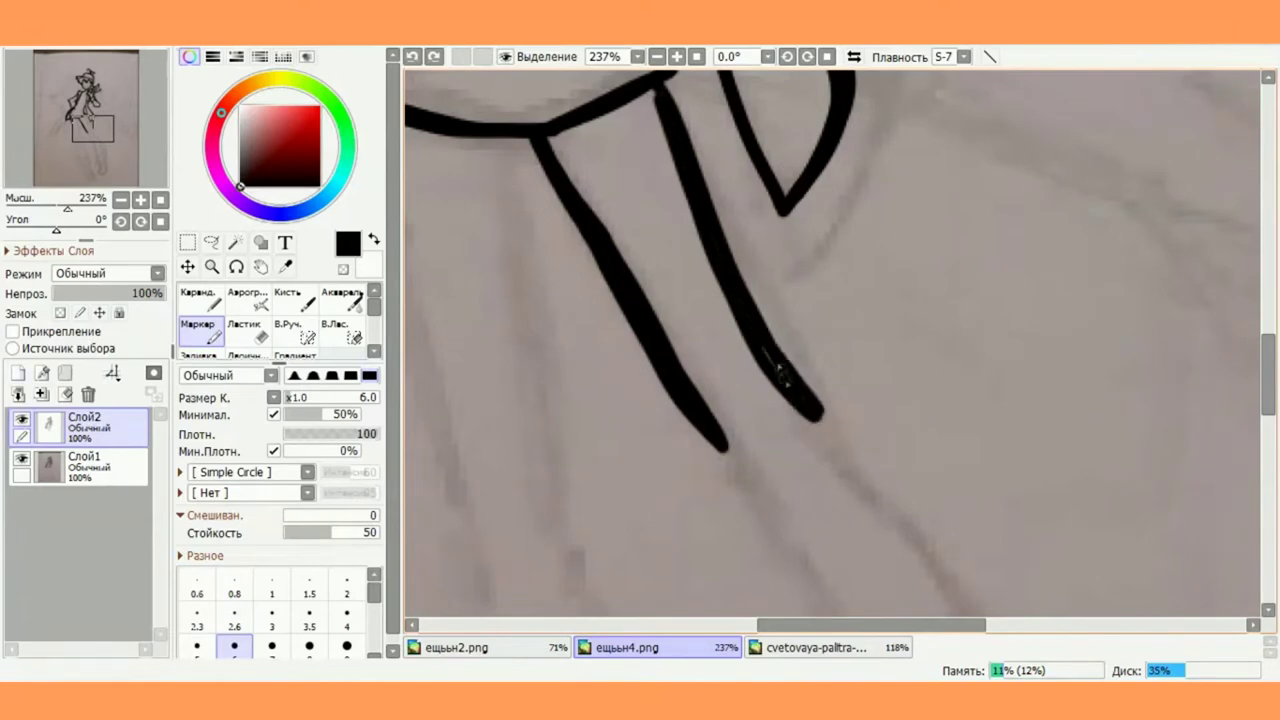
# Extend the outer trouser line along the sketch from the knee down the flared lower leg
pyautogui.scroll(-4, 645, 78)
pyautogui.scroll(3, 677, 200)
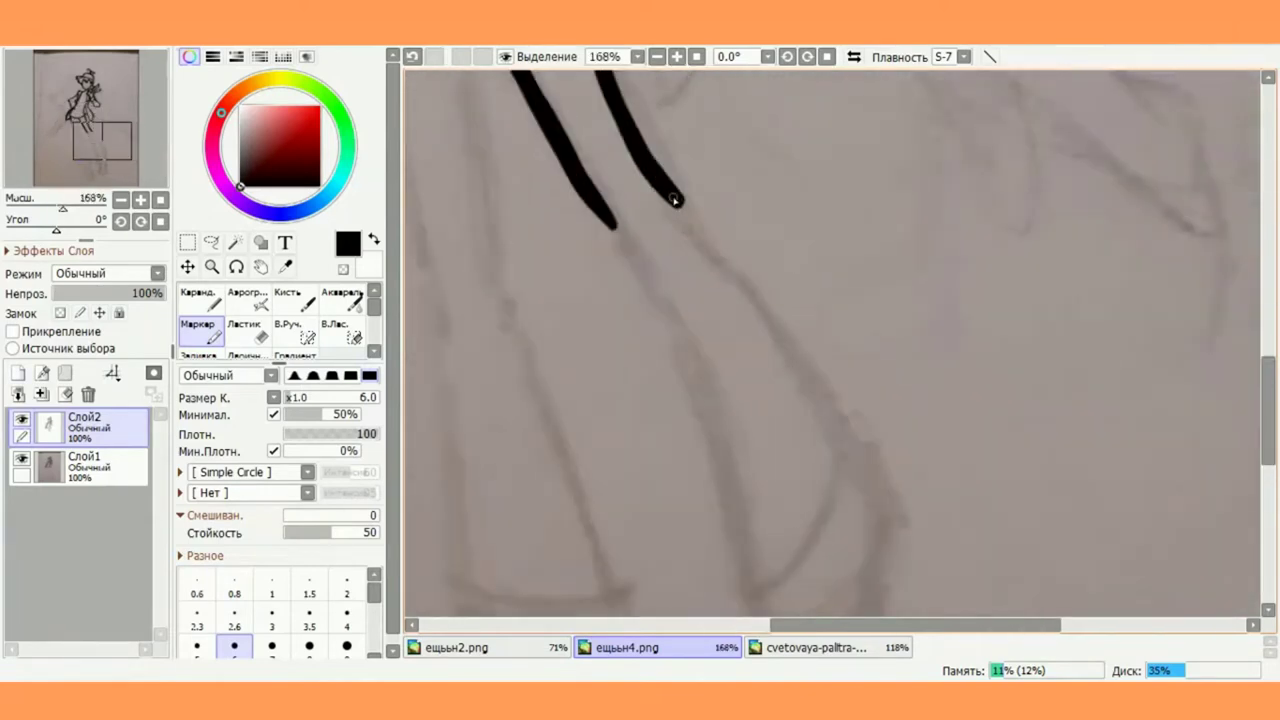
pyautogui.moveTo(680, 205)
pyautogui.mouseDown()
pyautogui.moveTo(729, 249)
pyautogui.moveTo(851, 418)
pyautogui.mouseUp()
pyautogui.moveTo(712, 243); pyautogui.dragTo(672, 200)
pyautogui.scroll(-4, 655, 174)
# Extend the inner trouser line from the knee down to the cuff and thicken it
pyautogui.scroll(3, 711, 358)
pyautogui.moveTo(575, 90); pyautogui.dragTo(690, 382)
pyautogui.click(413, 57)
pyautogui.scroll(2, 596, 226)
pyautogui.moveTo(528, 72)
pyautogui.mouseDown()
pyautogui.moveTo(614, 143)
pyautogui.moveTo(757, 538)
pyautogui.mouseUp()
pyautogui.moveTo(597, 168); pyautogui.dragTo(746, 534)
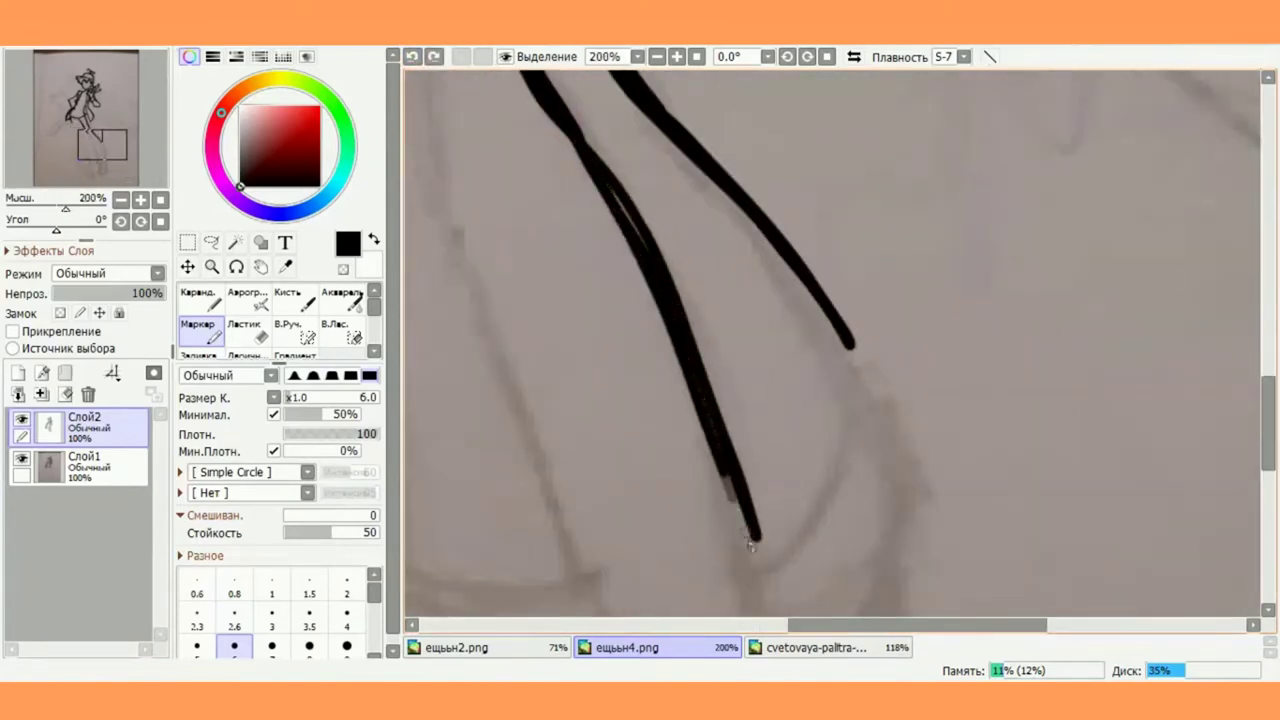
# Close the flared trouser leg with a curved line from its outer edge to the bottom of the inner line
pyautogui.scroll(-2, 686, 337)
pyautogui.scroll(2, 691, 171)
pyautogui.moveTo(692, 170)
pyautogui.mouseDown()
pyautogui.moveTo(681, 340)
pyautogui.moveTo(622, 358)
pyautogui.mouseUp()
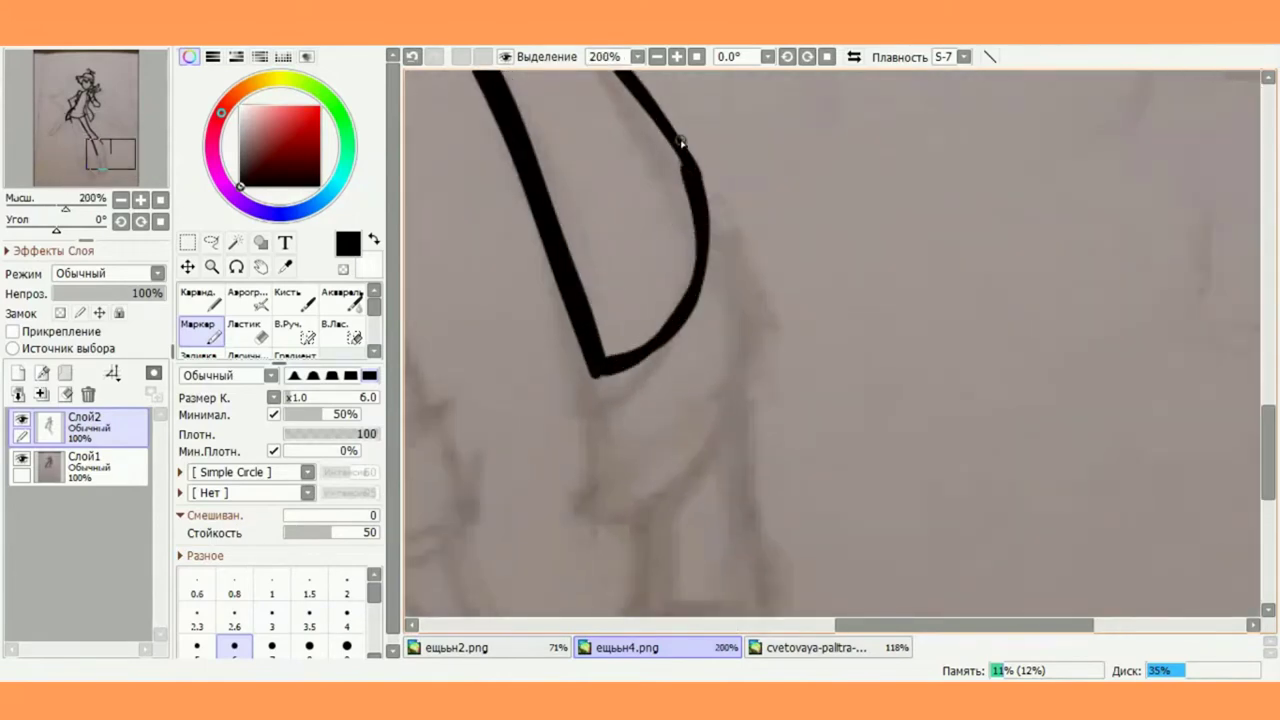
# Ink the turned-up cuff around the bottom of the flared trouser leg and thicken its lower curve
pyautogui.moveTo(655, 472)
pyautogui.mouseDown()
pyautogui.moveTo(755, 401)
pyautogui.moveTo(763, 268)
pyautogui.moveTo(675, 132)
pyautogui.mouseUp()
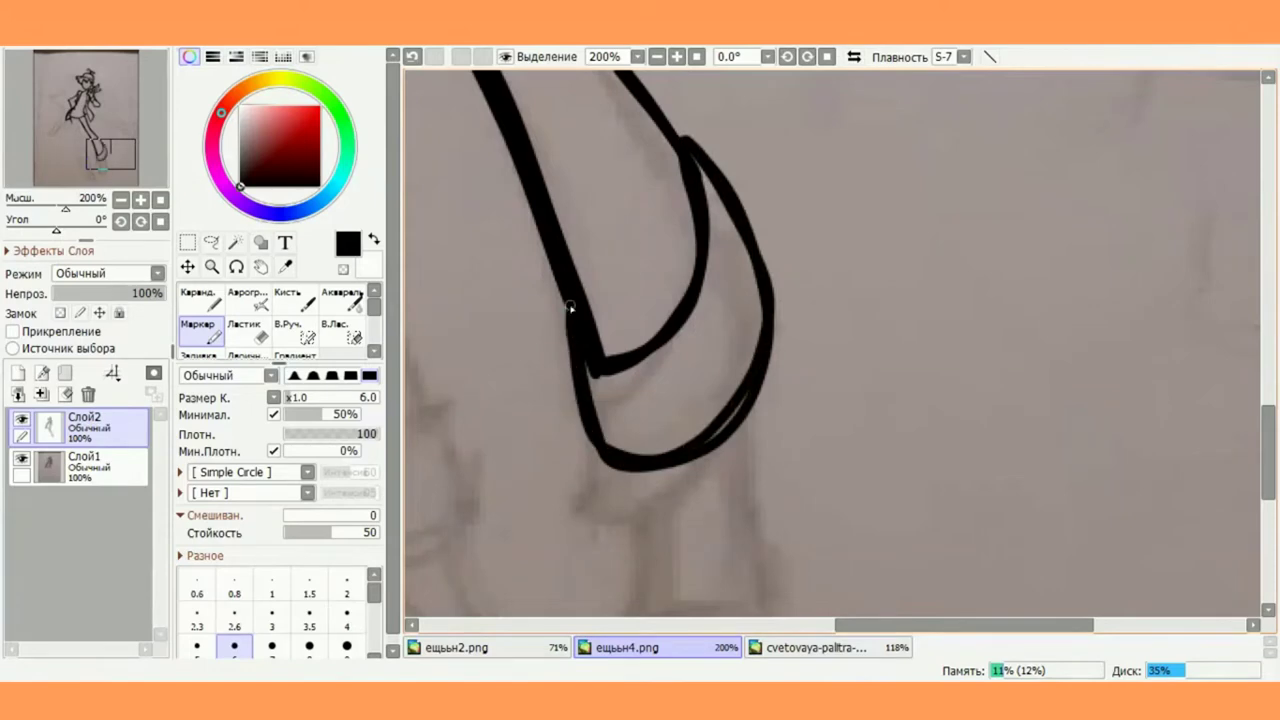
pyautogui.scroll(2, 560, 340)
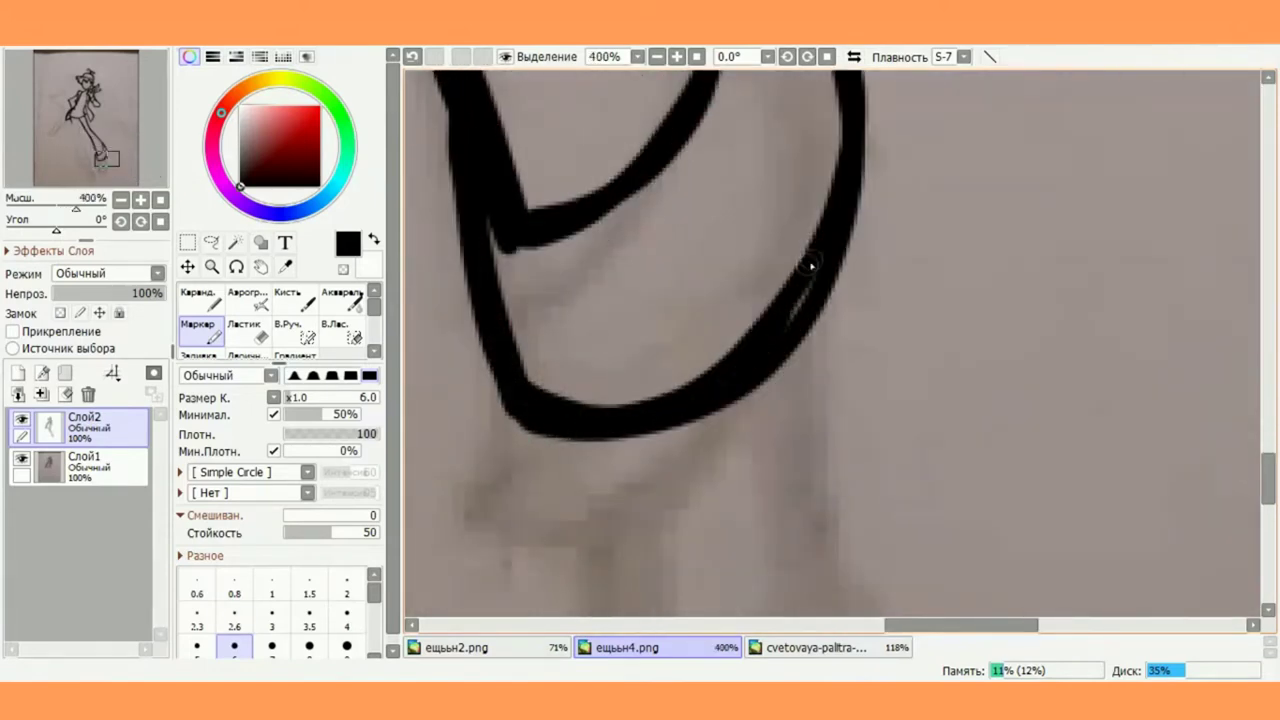
pyautogui.scroll(1, 606, 351)
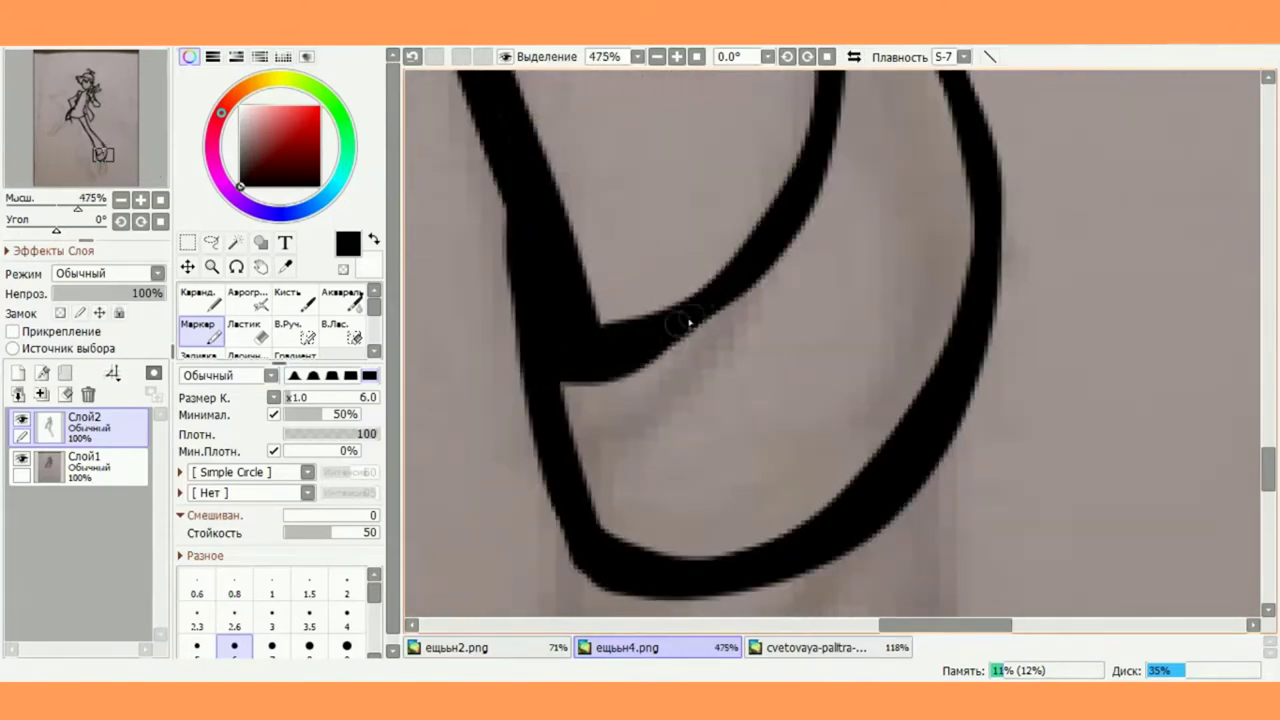
# Ink the sneaker outline below the cuff: the front ankle line, the rounded toe and sole, and the back edge
pyautogui.scroll(-3, 686, 320)
pyautogui.scroll(3, 591, 163)
pyautogui.scroll(-1, 661, 108)
pyautogui.moveTo(661, 108); pyautogui.dragTo(674, 292)
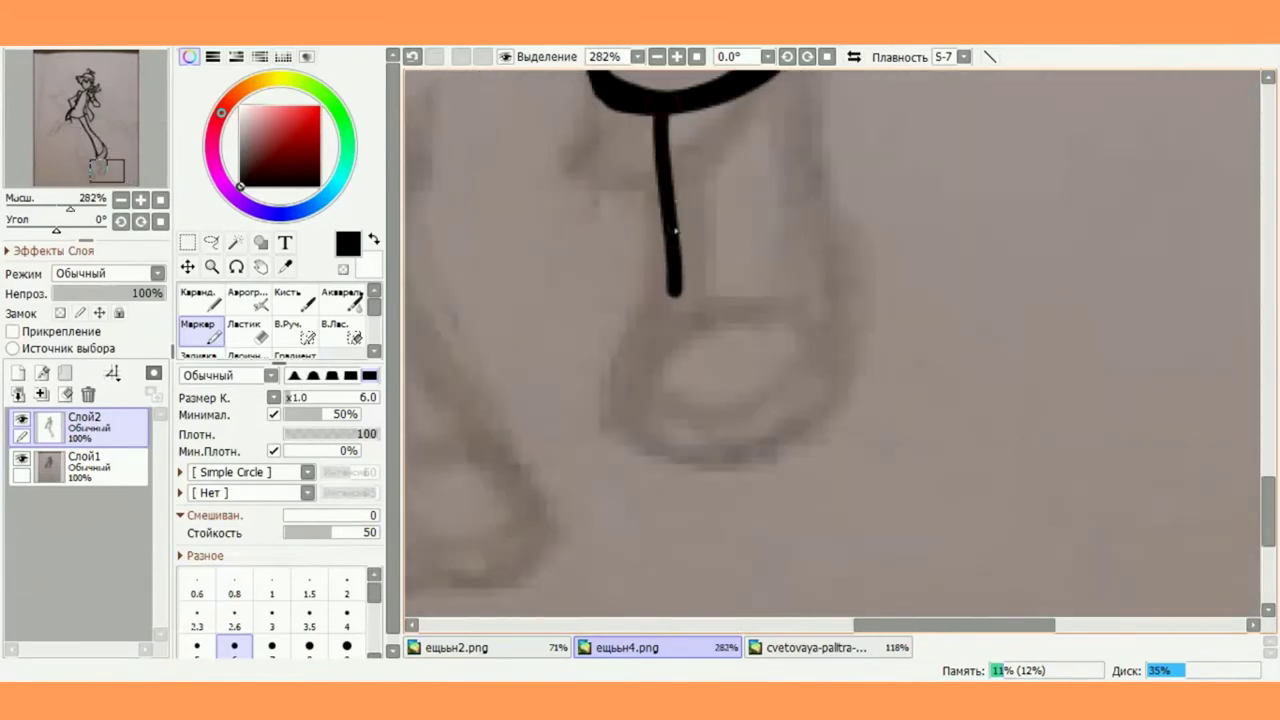
pyautogui.moveTo(624, 376)
pyautogui.mouseDown()
pyautogui.moveTo(818, 407)
pyautogui.moveTo(838, 305)
pyautogui.moveTo(810, 182)
pyautogui.mouseUp()
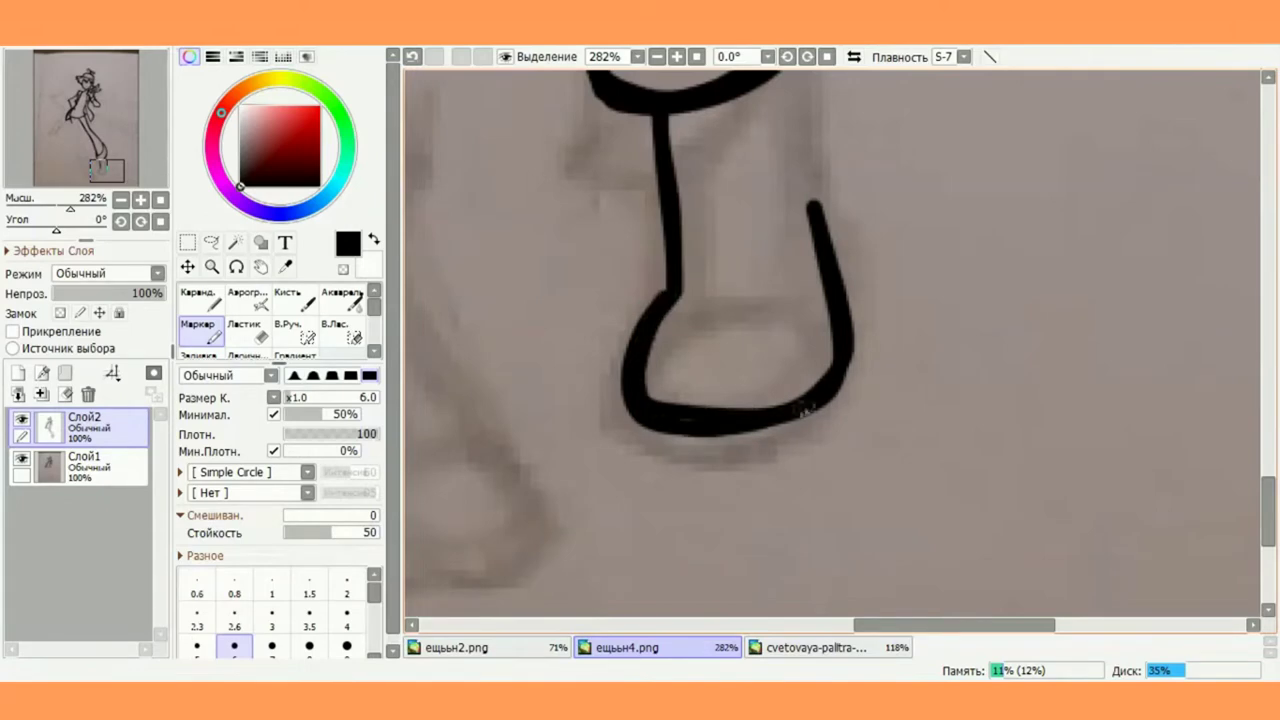
pyautogui.scroll(-3, 804, 408)
pyautogui.scroll(4, 840, 191)
pyautogui.moveTo(777, 200)
pyautogui.mouseDown()
pyautogui.moveTo(817, 337)
pyautogui.moveTo(804, 378)
pyautogui.moveTo(815, 384)
pyautogui.mouseUp()
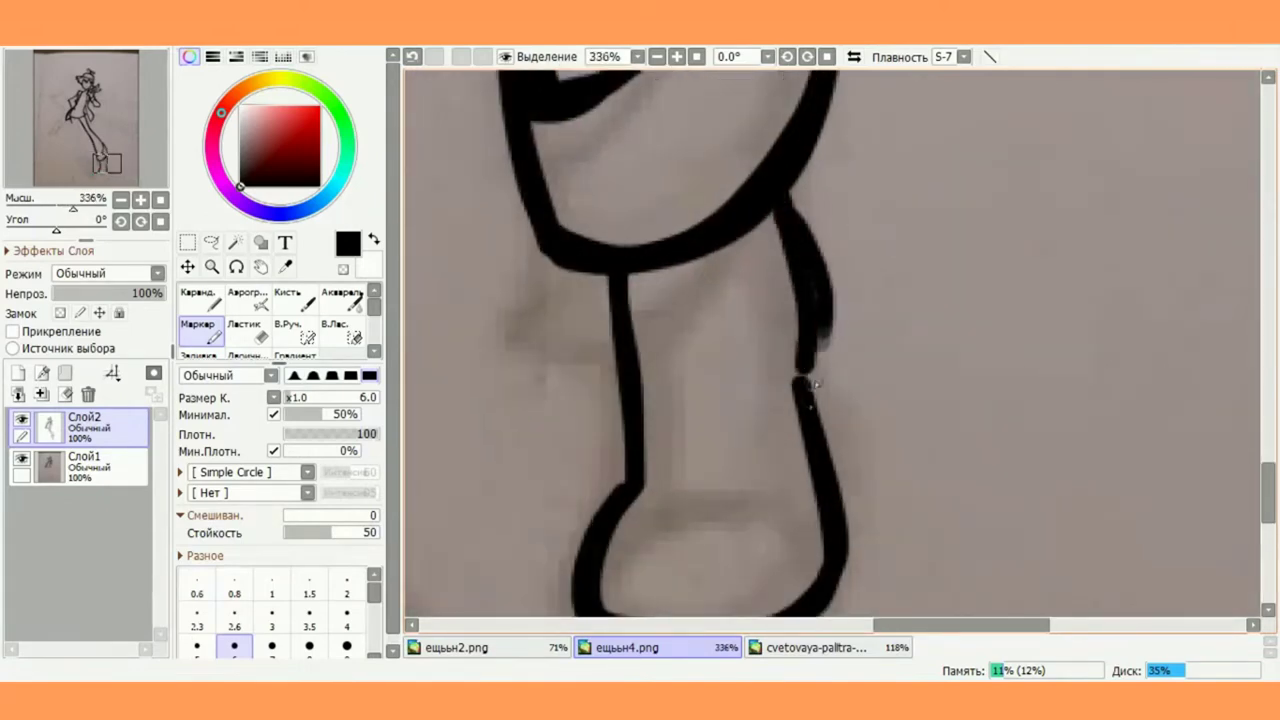
# Ink the curved toe cap and the sole line across the front of the sneaker
pyautogui.scroll(1, 806, 335)
pyautogui.moveTo(592, 382)
pyautogui.mouseDown()
pyautogui.moveTo(790, 392)
pyautogui.moveTo(905, 372)
pyautogui.mouseUp()
pyautogui.moveTo(627, 264)
pyautogui.mouseDown()
pyautogui.moveTo(843, 306)
pyautogui.moveTo(862, 332)
pyautogui.moveTo(789, 264)
pyautogui.moveTo(828, 292)
pyautogui.mouseUp()
pyautogui.click(412, 58)
pyautogui.click(416, 60)
pyautogui.scroll(1, 597, 363)
pyautogui.moveTo(466, 474)
pyautogui.mouseDown()
pyautogui.moveTo(586, 308)
pyautogui.moveTo(866, 373)
pyautogui.moveTo(897, 463)
pyautogui.mouseUp()
# Ink the upper pair of crossed lace bands on the sneaker's ankle
pyautogui.scroll(-3, 850, 300)
pyautogui.scroll(2, 835, 199)
pyautogui.moveTo(588, 205)
pyautogui.mouseDown()
pyautogui.moveTo(734, 197)
pyautogui.moveTo(818, 205)
pyautogui.moveTo(810, 263)
pyautogui.moveTo(738, 235)
pyautogui.moveTo(597, 265)
pyautogui.mouseUp()
pyautogui.click(412, 56)
pyautogui.moveTo(790, 192)
pyautogui.mouseDown()
pyautogui.moveTo(645, 280)
pyautogui.moveTo(600, 292)
pyautogui.mouseUp()
pyautogui.moveTo(820, 177)
pyautogui.mouseDown()
pyautogui.moveTo(824, 259)
pyautogui.moveTo(608, 342)
pyautogui.mouseUp()
pyautogui.moveTo(588, 197)
pyautogui.mouseDown()
pyautogui.moveTo(703, 249)
pyautogui.moveTo(841, 349)
pyautogui.moveTo(686, 331)
pyautogui.mouseUp()
pyautogui.moveTo(631, 278); pyautogui.dragTo(574, 246)
# Ink the lower crossed lace bands just above the toe cap and touch up the sneaker's lacing
pyautogui.scroll(1, 740, 357)
pyautogui.moveTo(857, 341)
pyautogui.mouseDown()
pyautogui.moveTo(607, 413)
pyautogui.moveTo(872, 400)
pyautogui.moveTo(707, 451)
pyautogui.moveTo(598, 464)
pyautogui.mouseUp()
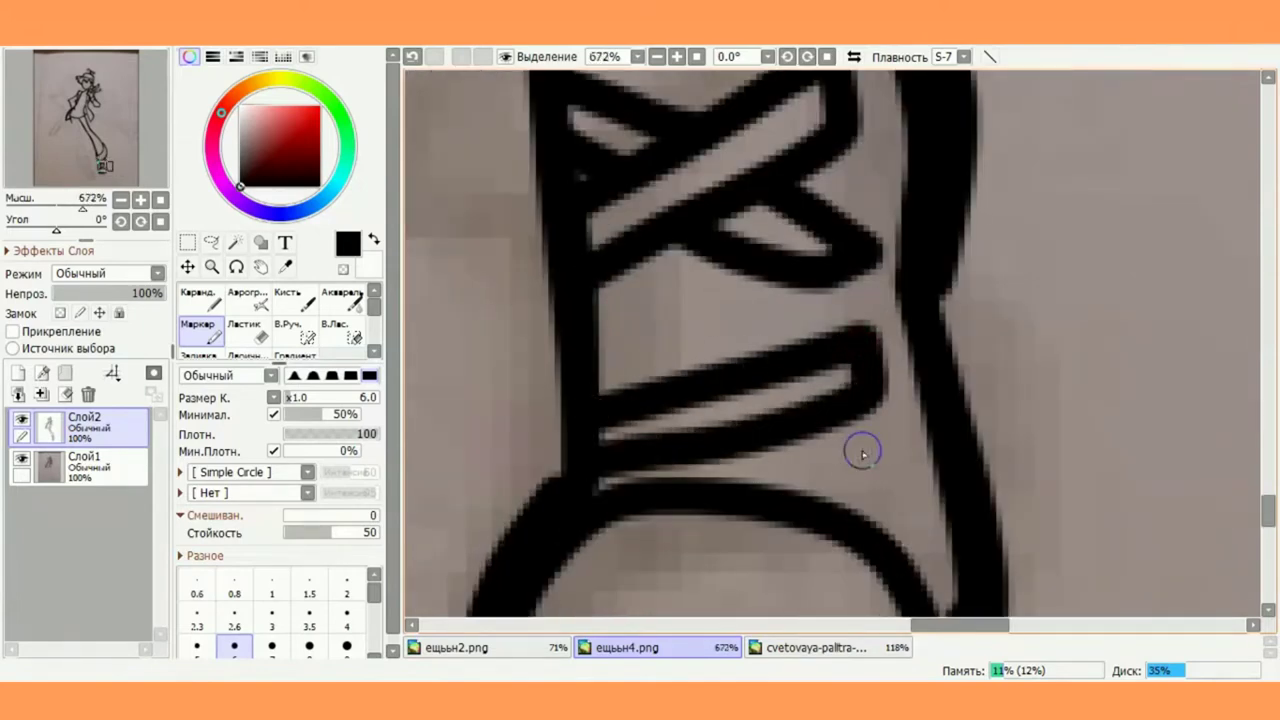
pyautogui.moveTo(860, 450); pyautogui.dragTo(808, 422)
pyautogui.moveTo(728, 374)
pyautogui.mouseDown()
pyautogui.moveTo(596, 333)
pyautogui.moveTo(728, 377)
pyautogui.moveTo(793, 430)
pyautogui.moveTo(861, 458)
pyautogui.moveTo(851, 503)
pyautogui.moveTo(665, 422)
pyautogui.mouseUp()
pyautogui.hotkey('ctrl', 'z')
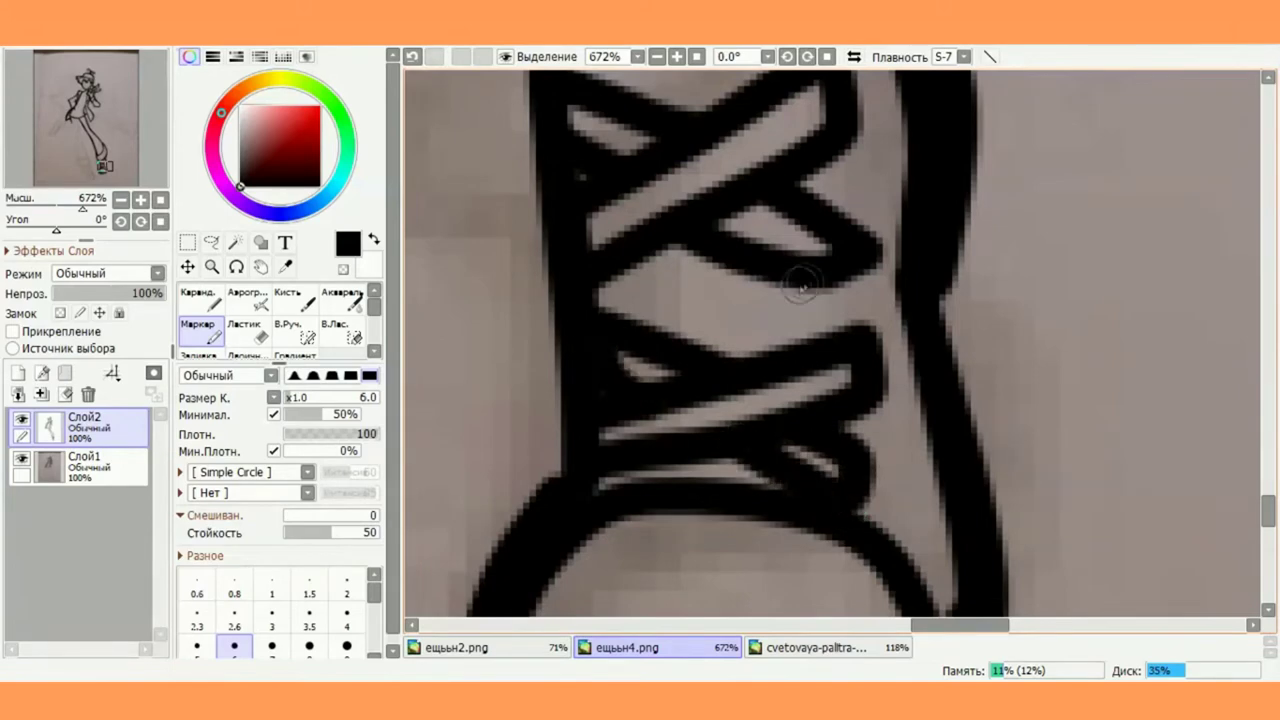
pyautogui.scroll(-3, 645, 275)
pyautogui.scroll(3, 813, 385)
pyautogui.moveTo(815, 385); pyautogui.dragTo(766, 195)
pyautogui.click(413, 57)
pyautogui.moveTo(774, 470)
pyautogui.mouseDown()
pyautogui.moveTo(818, 403)
pyautogui.moveTo(786, 190)
pyautogui.mouseUp()
pyautogui.click(150, 34)
pyautogui.click(391, 296)
# Ink the second leg's upper thigh lines down from the jacket hem and erase the stub poking above the hem
pyautogui.scroll(-7, 592, 225)
pyautogui.scroll(4, 488, 160)
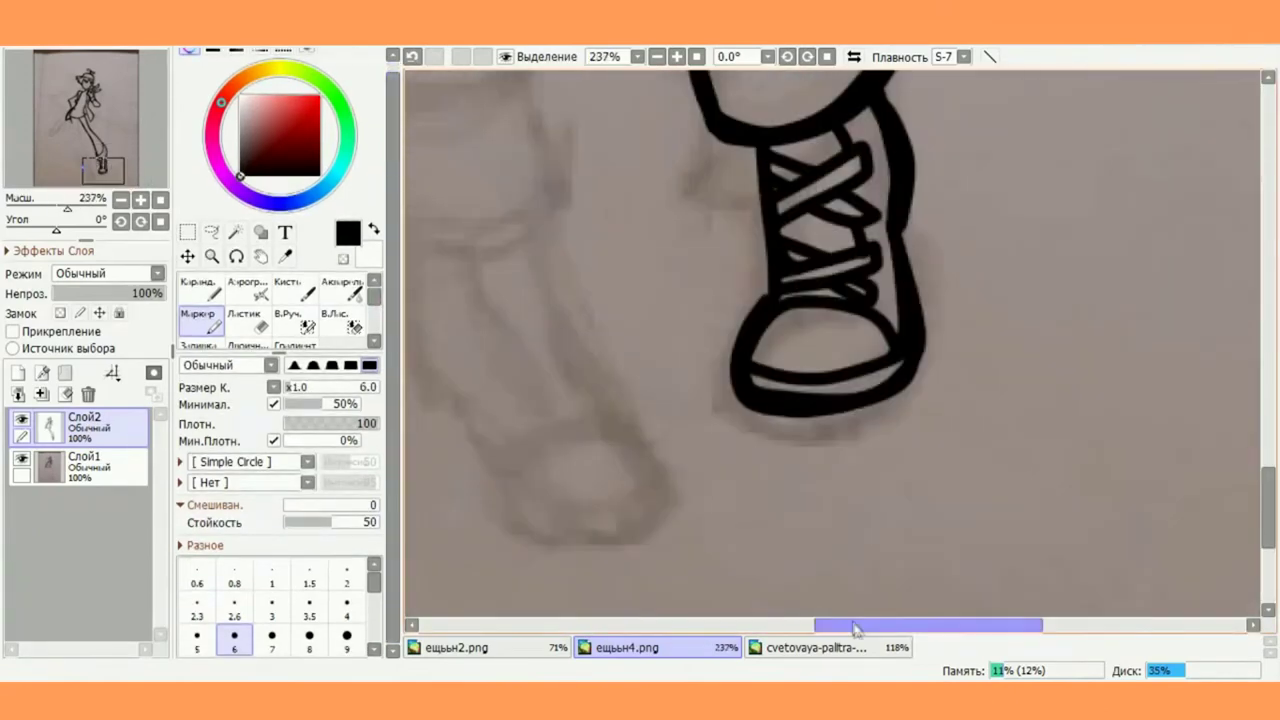
pyautogui.moveTo(855, 628); pyautogui.dragTo(690, 627)
pyautogui.scroll(-1, 866, 166)
pyautogui.moveTo(790, 626); pyautogui.dragTo(852, 626)
pyautogui.moveTo(1268, 508); pyautogui.dragTo(1268, 362)
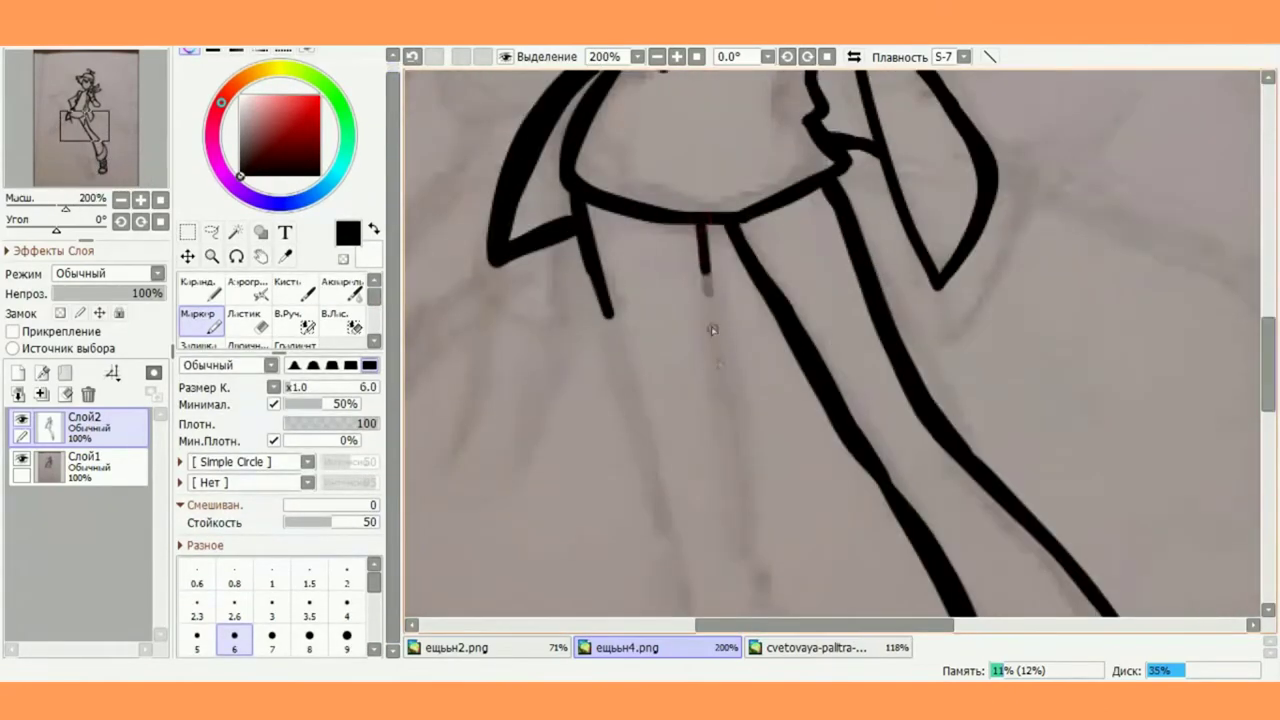
pyautogui.scroll(7, 705, 211)
pyautogui.press('e')
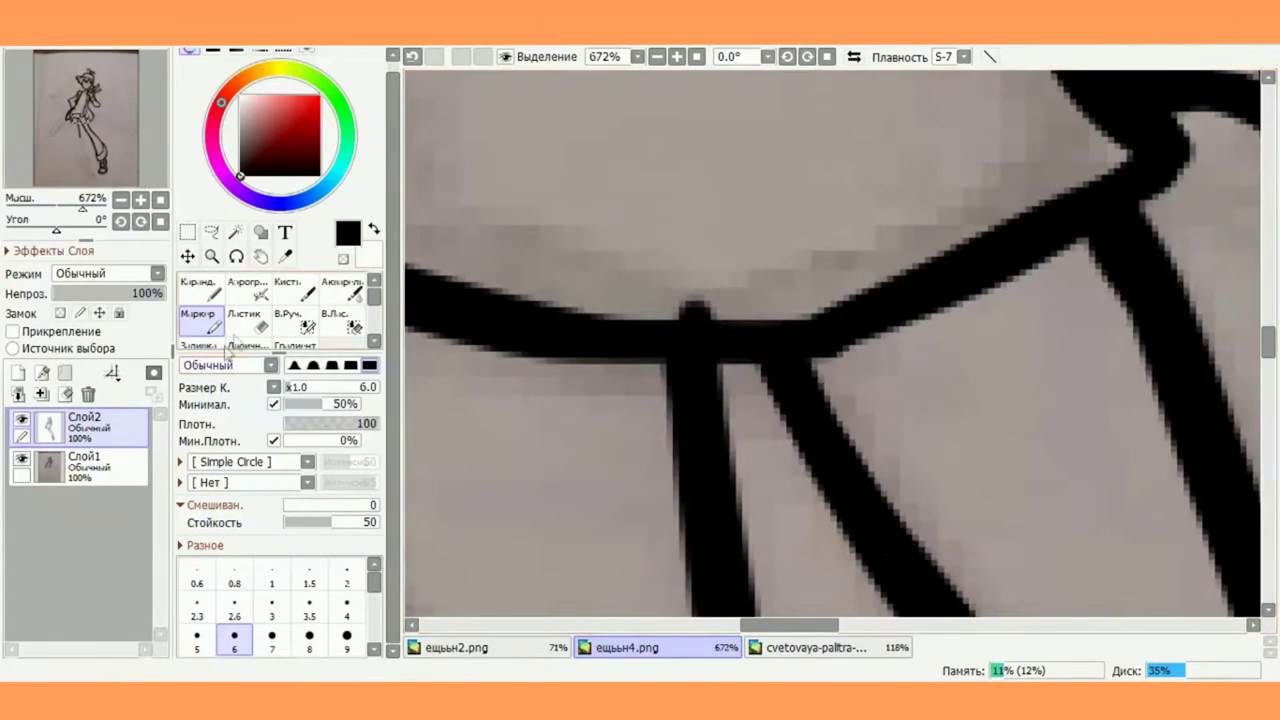
pyautogui.scroll(-7, 624, 299)
pyautogui.scroll(4, 834, 342)
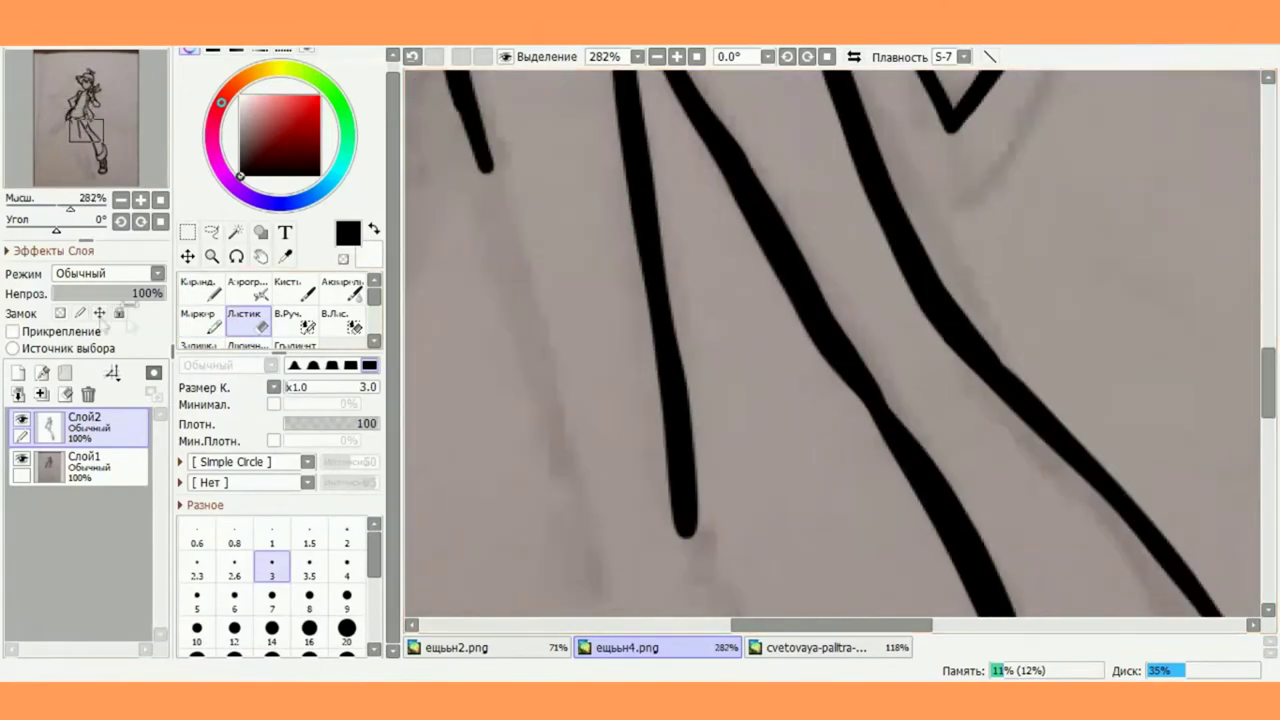
# Extend the second leg's outer thigh line along the sketch down to the knee with the Marker
pyautogui.press('b')
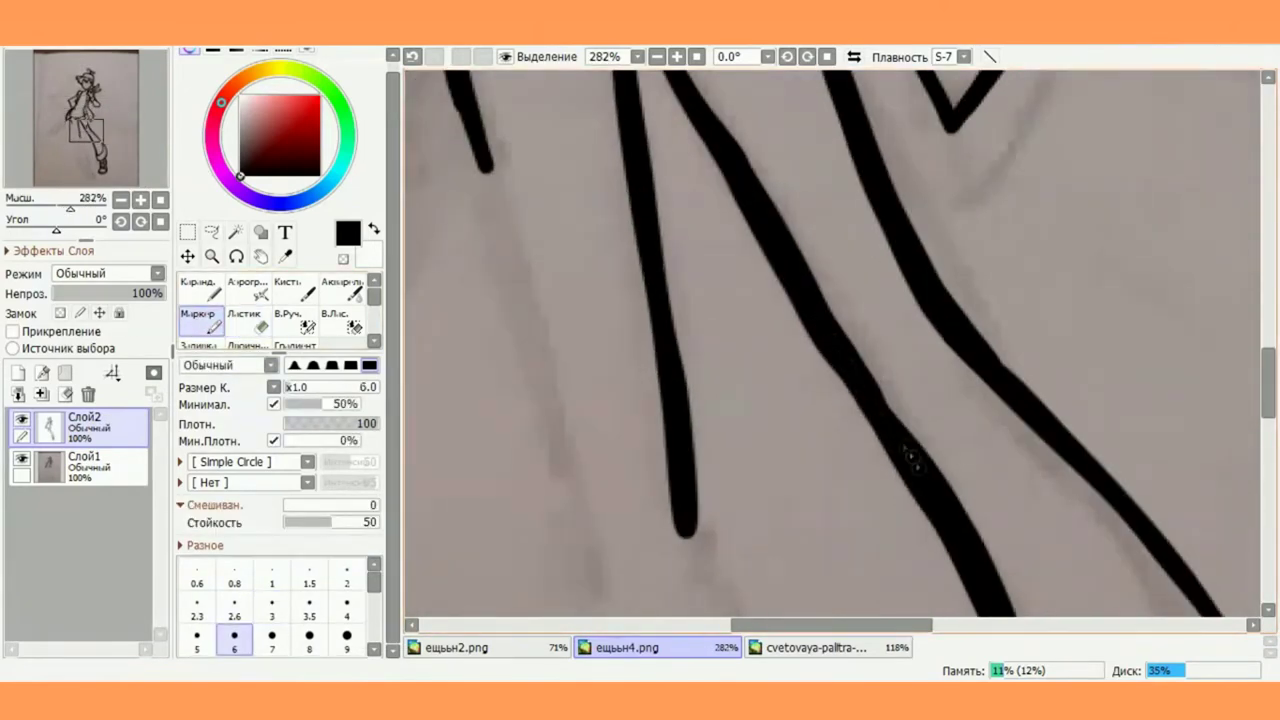
pyautogui.scroll(-1, 912, 458)
pyautogui.moveTo(603, 90); pyautogui.dragTo(704, 420)
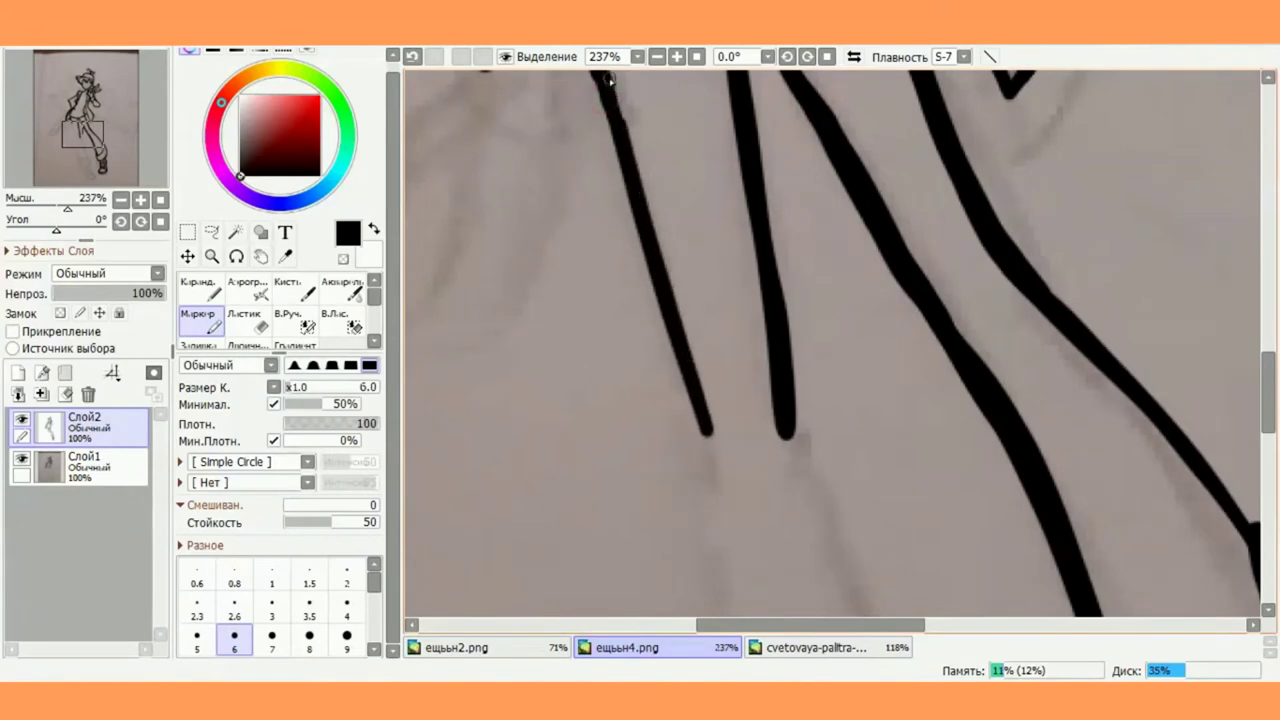
# Extend the second leg's inner line from the knee down to the cuff and thicken it
pyautogui.scroll(-4, 740, 526)
pyautogui.scroll(2, 740, 526)
pyautogui.moveTo(680, 172); pyautogui.dragTo(782, 430)
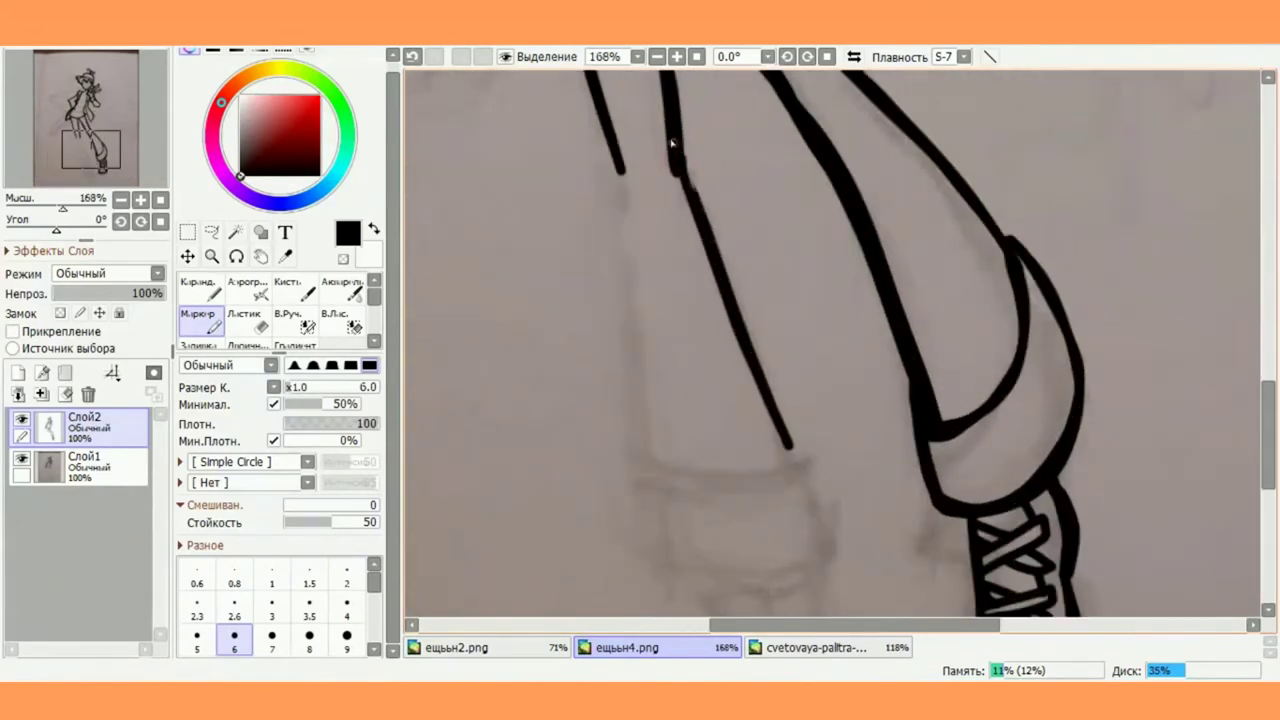
pyautogui.moveTo(672, 143)
pyautogui.mouseDown()
pyautogui.moveTo(679, 201)
pyautogui.moveTo(736, 348)
pyautogui.mouseUp()
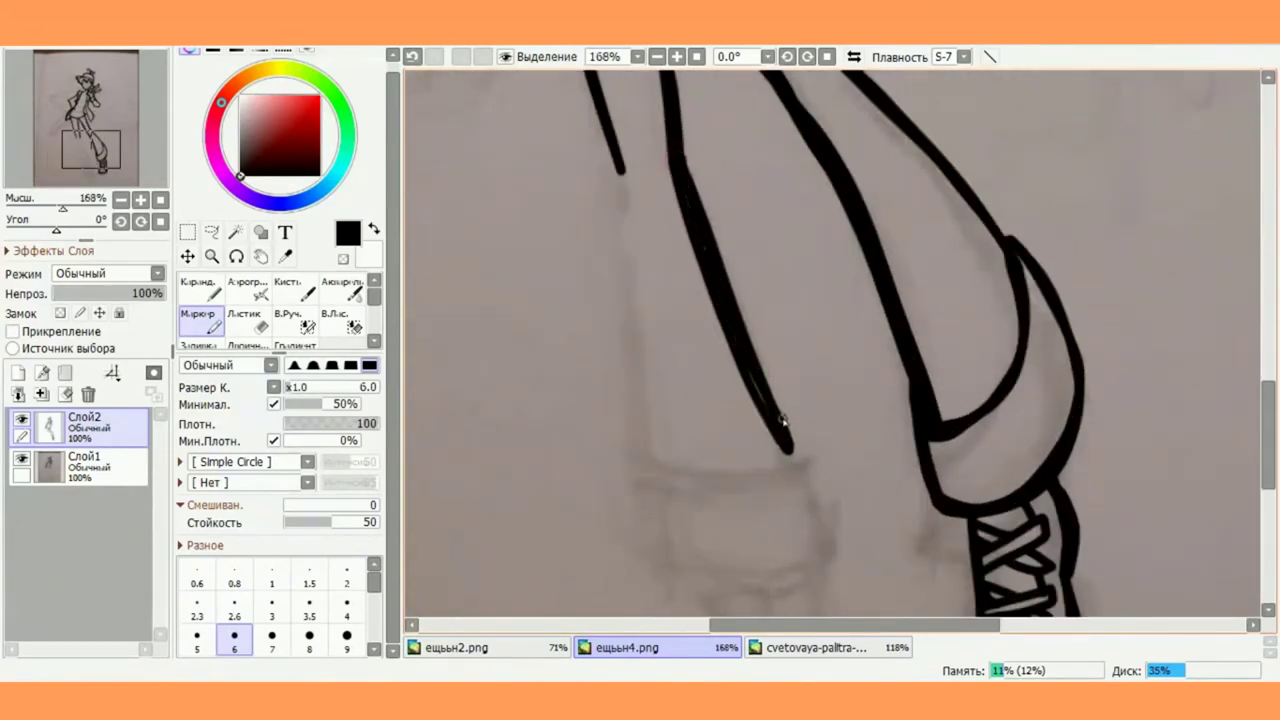
pyautogui.hotkey('ctrl', 'z')
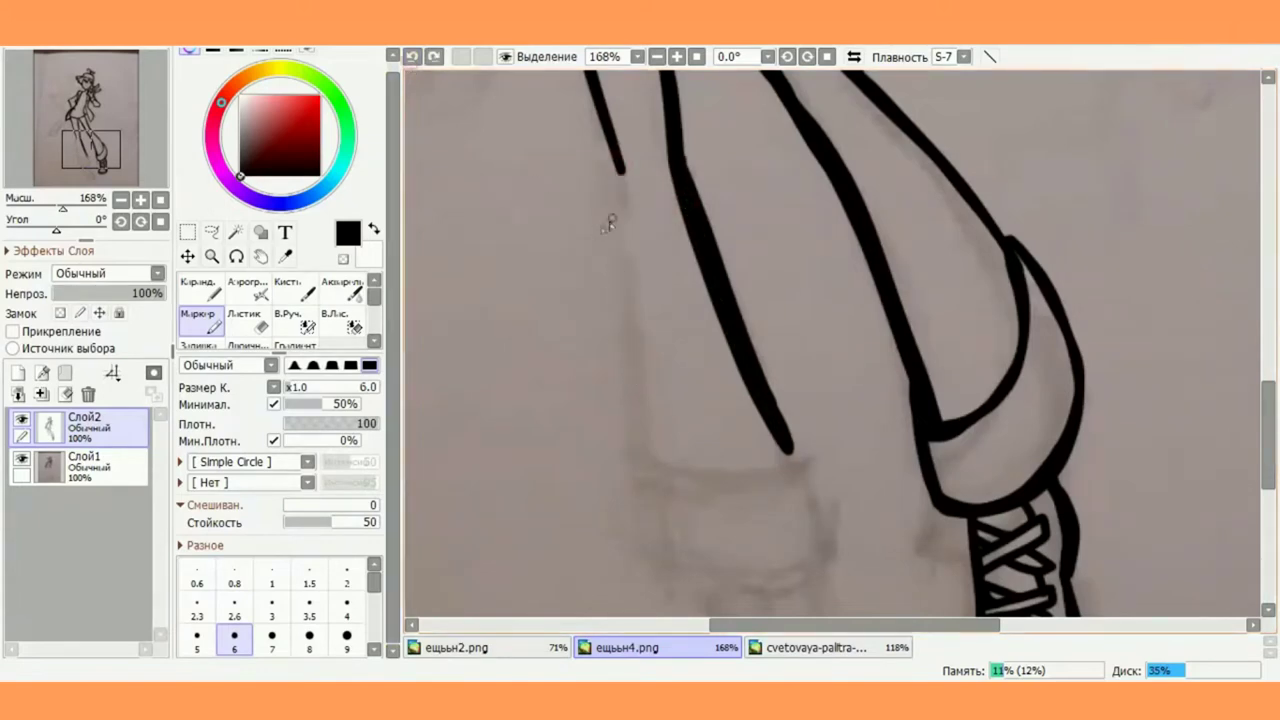
# Ink the second leg's outer line from the knee to the cuff, redo it, and smooth the join at the knee
pyautogui.moveTo(620, 178); pyautogui.dragTo(665, 452)
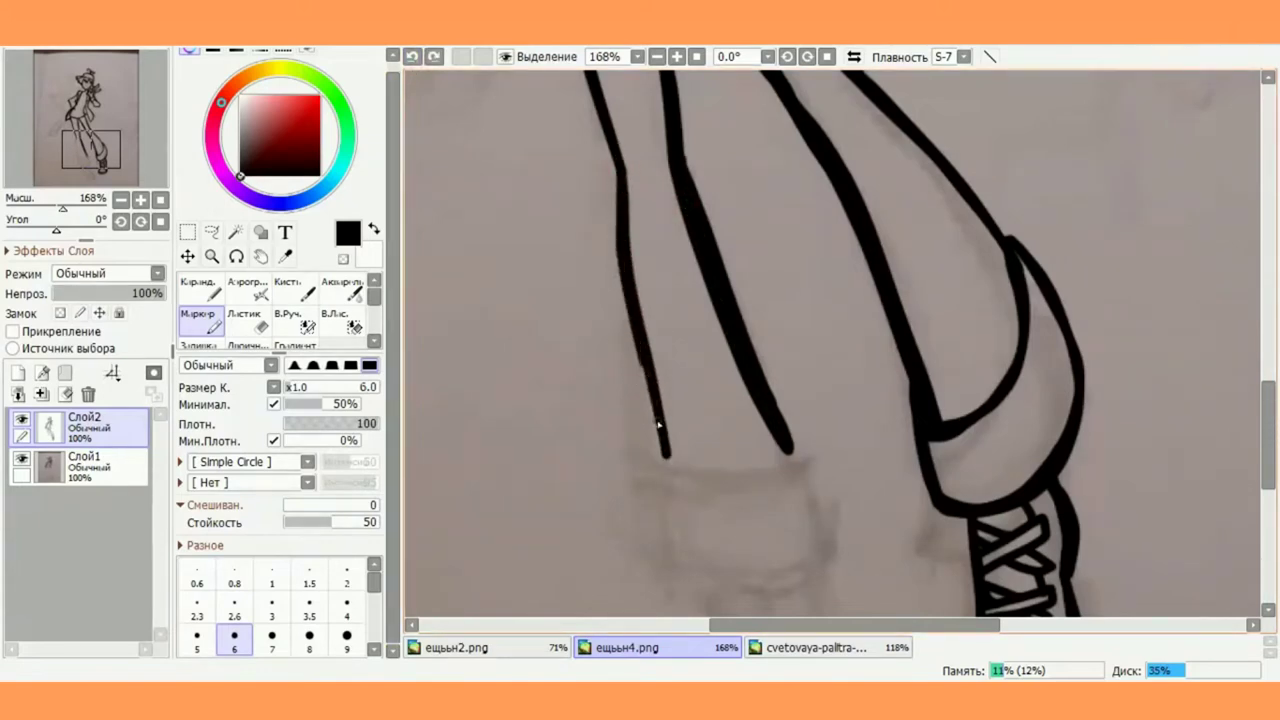
pyautogui.scroll(-3, 657, 420)
pyautogui.scroll(2, 594, 210)
pyautogui.hotkey('ctrl', 'z')
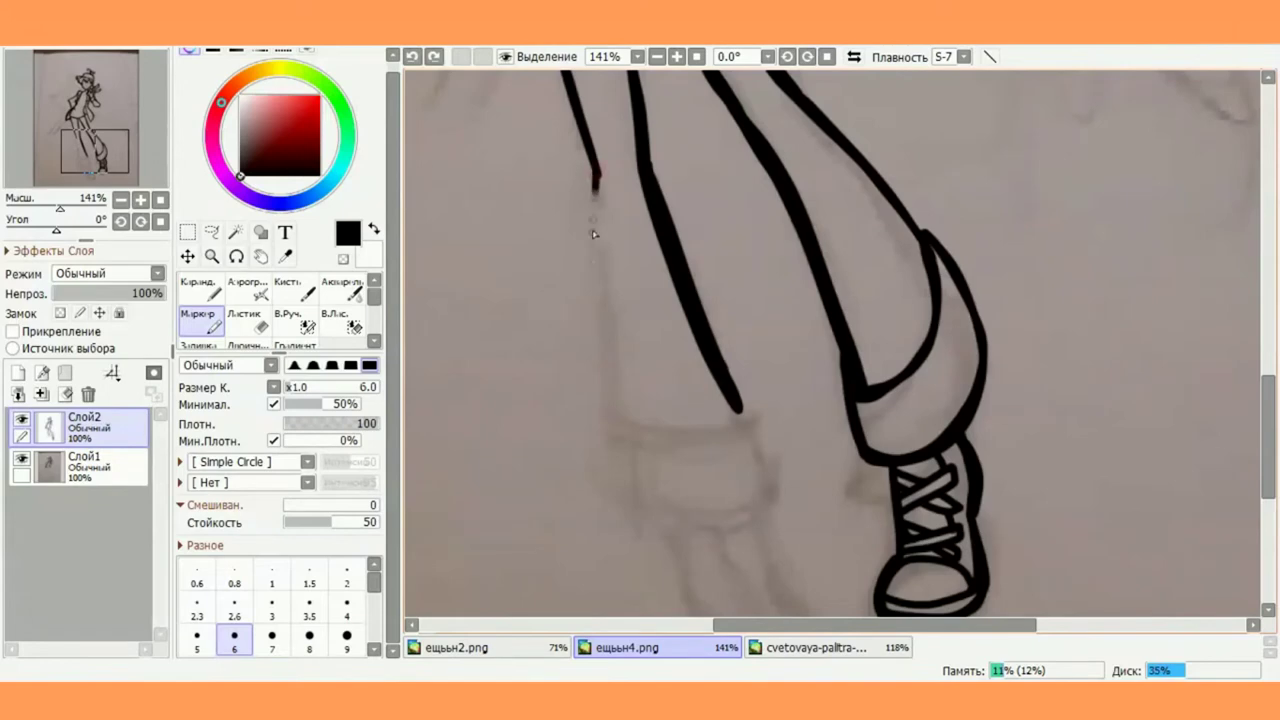
pyautogui.scroll(4, 592, 172)
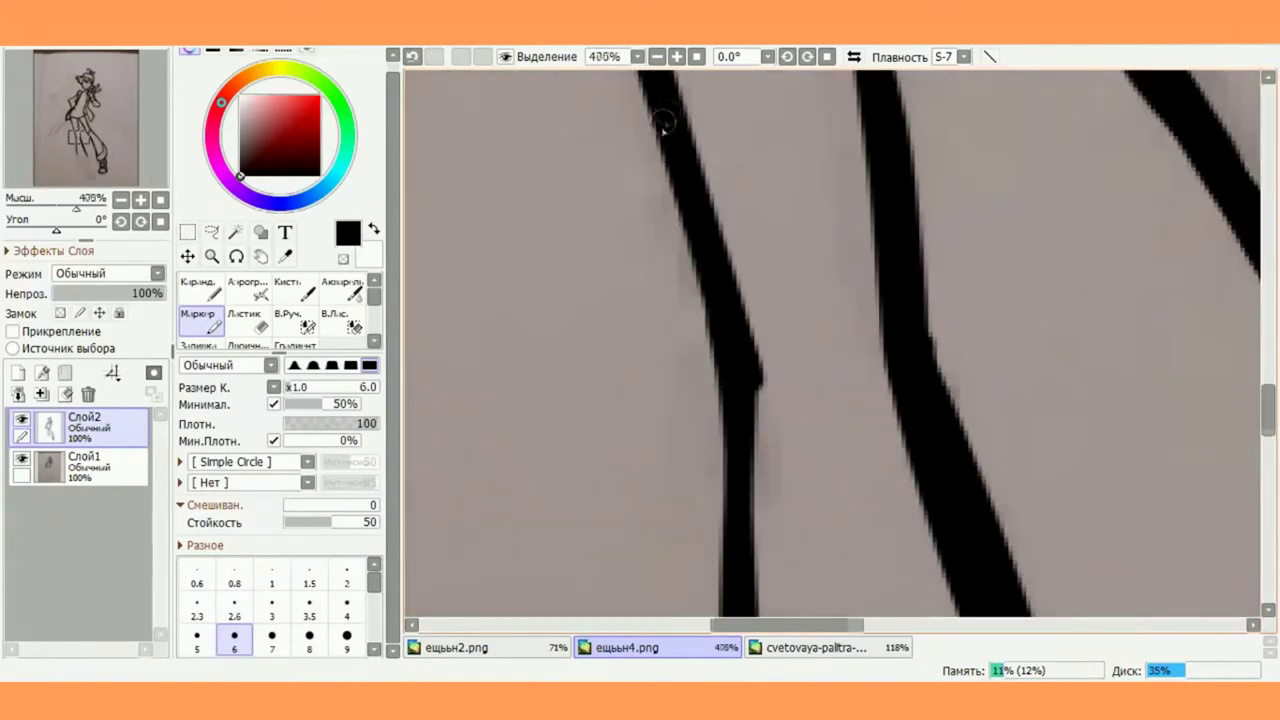
pyautogui.scroll(-3, 668, 115)
pyautogui.scroll(2, 843, 284)
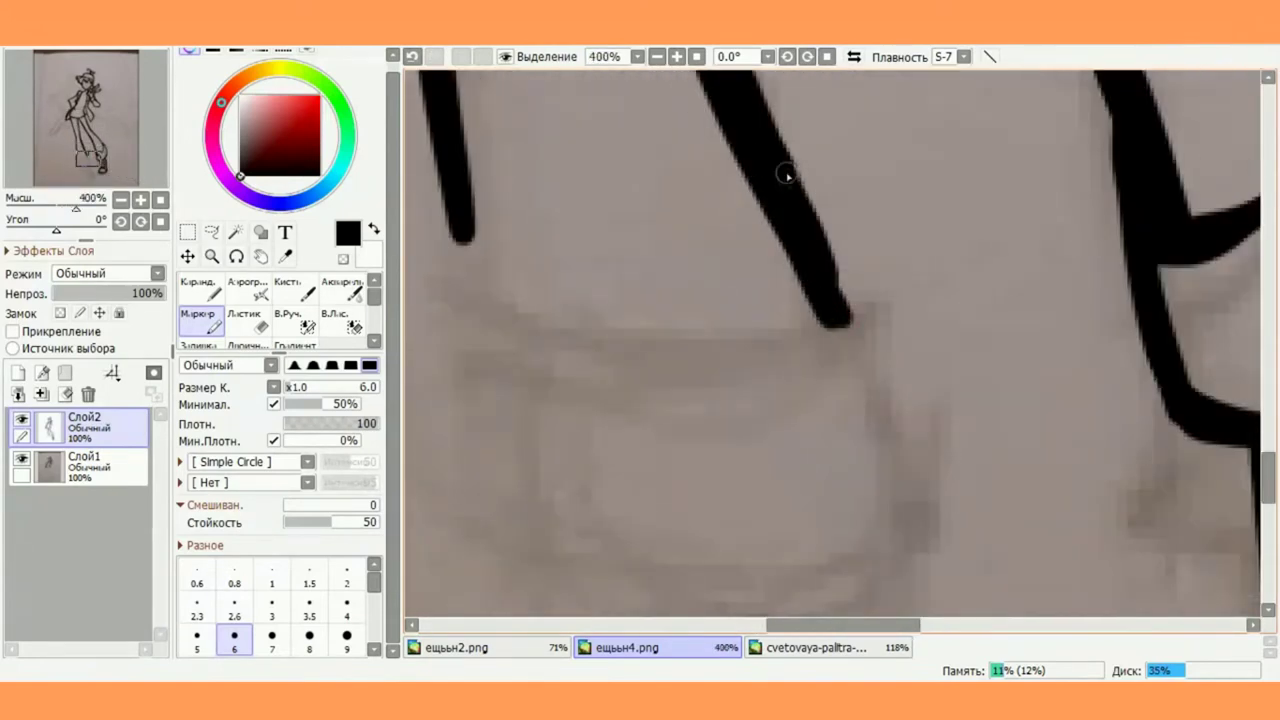
# Ink the second leg's trouser cuff with a curved top edge, a side line and a rounded lower edge
pyautogui.scroll(-1, 787, 176)
pyautogui.moveTo(562, 270)
pyautogui.mouseDown()
pyautogui.moveTo(774, 334)
pyautogui.moveTo(903, 297)
pyautogui.mouseUp()
pyautogui.moveTo(888, 300)
pyautogui.mouseDown()
pyautogui.moveTo(637, 313)
pyautogui.moveTo(565, 287)
pyautogui.moveTo(930, 484)
pyautogui.mouseUp()
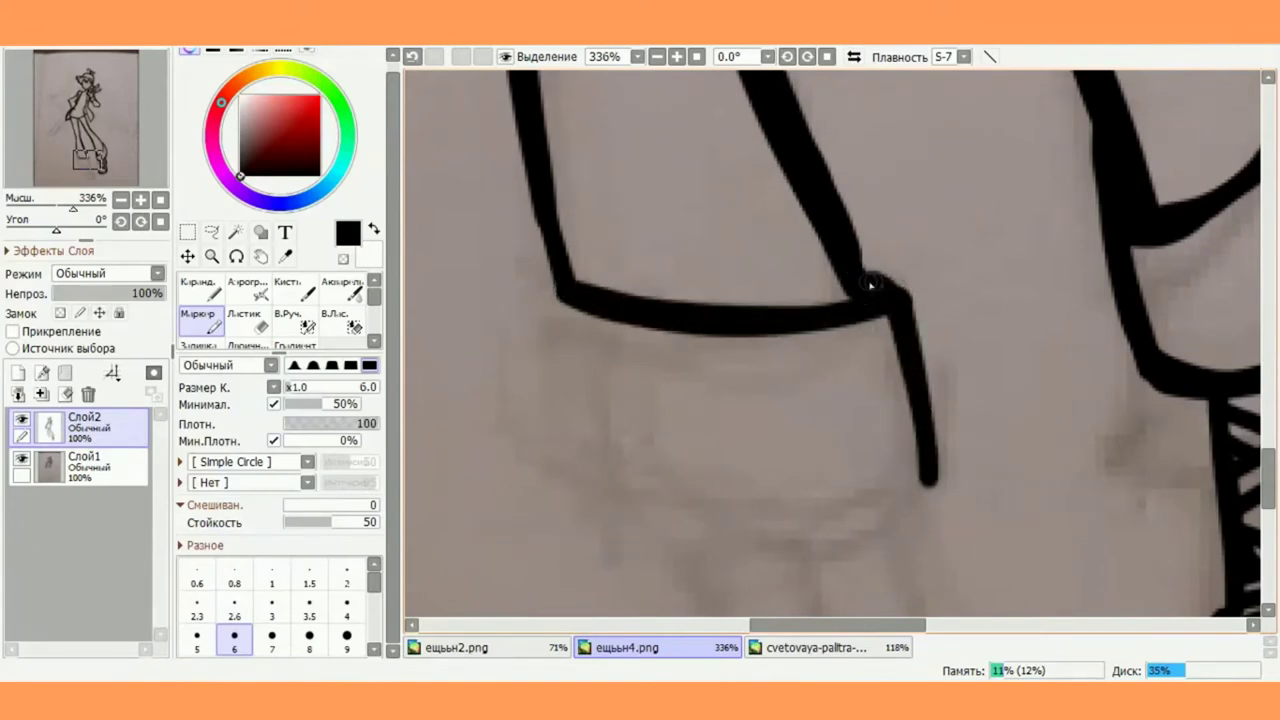
pyautogui.scroll(-3, 878, 284)
pyautogui.scroll(4, 600, 260)
pyautogui.moveTo(545, 205)
pyautogui.mouseDown()
pyautogui.moveTo(548, 250)
pyautogui.moveTo(650, 466)
pyautogui.moveTo(900, 478)
pyautogui.moveTo(995, 428)
pyautogui.mouseUp()
pyautogui.moveTo(867, 476)
pyautogui.mouseDown()
pyautogui.moveTo(683, 445)
pyautogui.moveTo(593, 400)
pyautogui.moveTo(550, 203)
pyautogui.mouseUp()
# Ink the second sneaker's outline from the cuff down both sides and close it around the toe
pyautogui.scroll(-4, 922, 462)
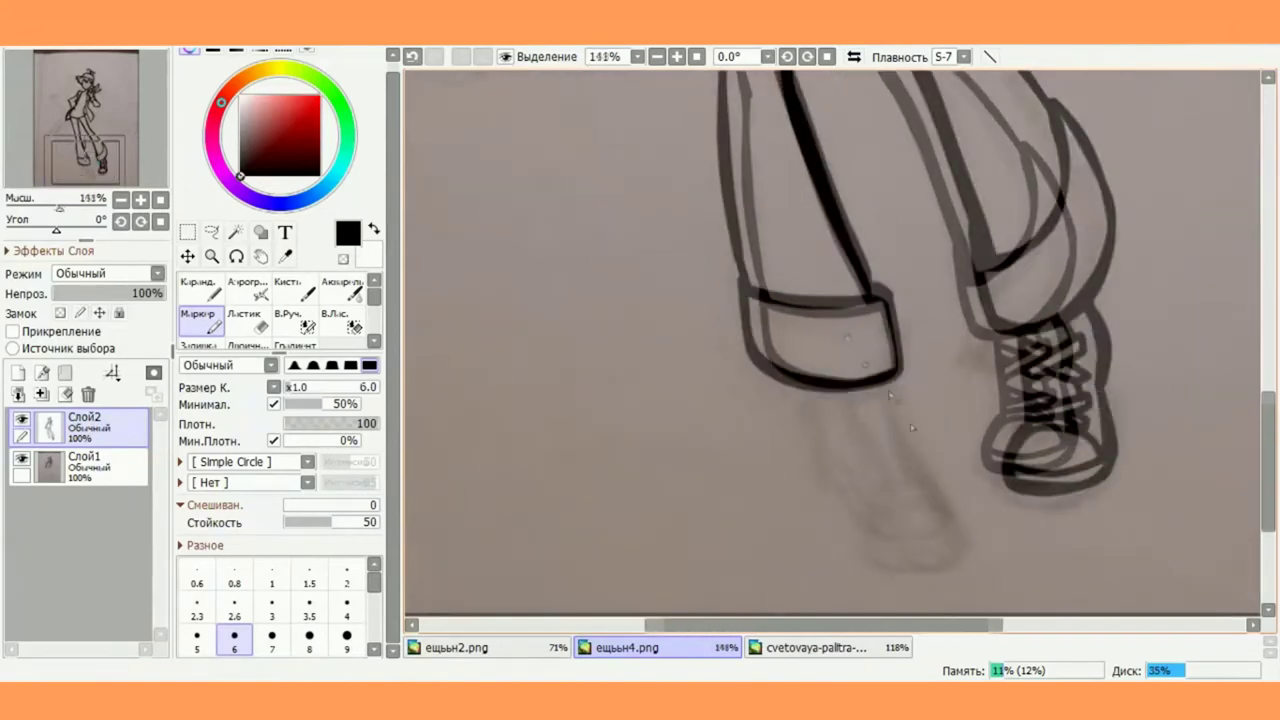
pyautogui.scroll(3, 900, 480)
pyautogui.moveTo(765, 120)
pyautogui.mouseDown()
pyautogui.moveTo(790, 215)
pyautogui.moveTo(940, 450)
pyautogui.mouseUp()
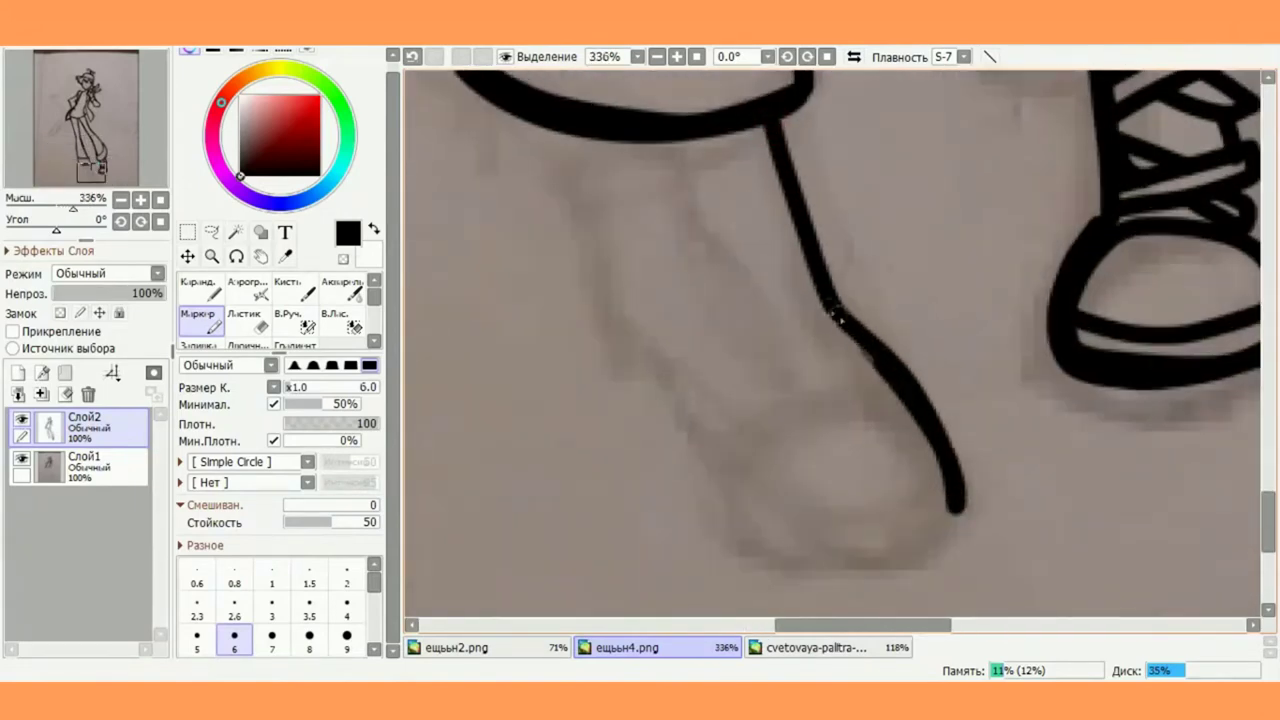
pyautogui.moveTo(576, 192)
pyautogui.mouseDown()
pyautogui.moveTo(735, 488)
pyautogui.moveTo(958, 503)
pyautogui.mouseUp()
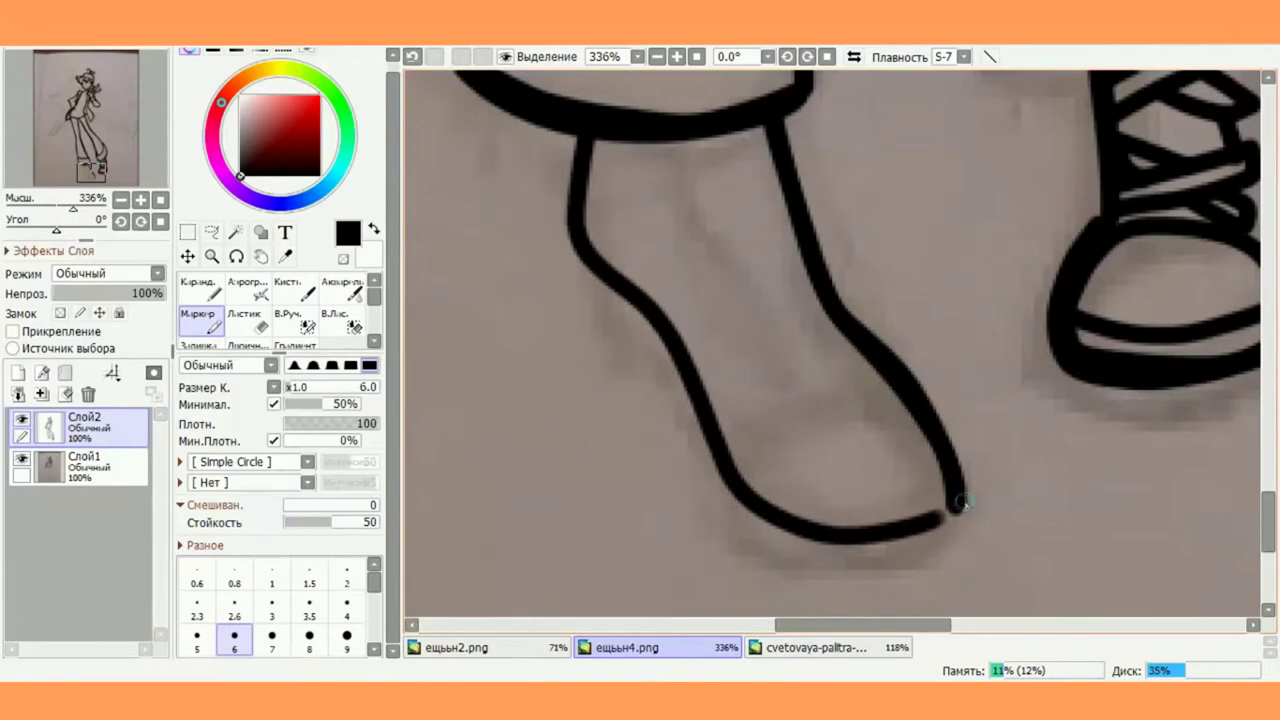
pyautogui.scroll(-2, 578, 148)
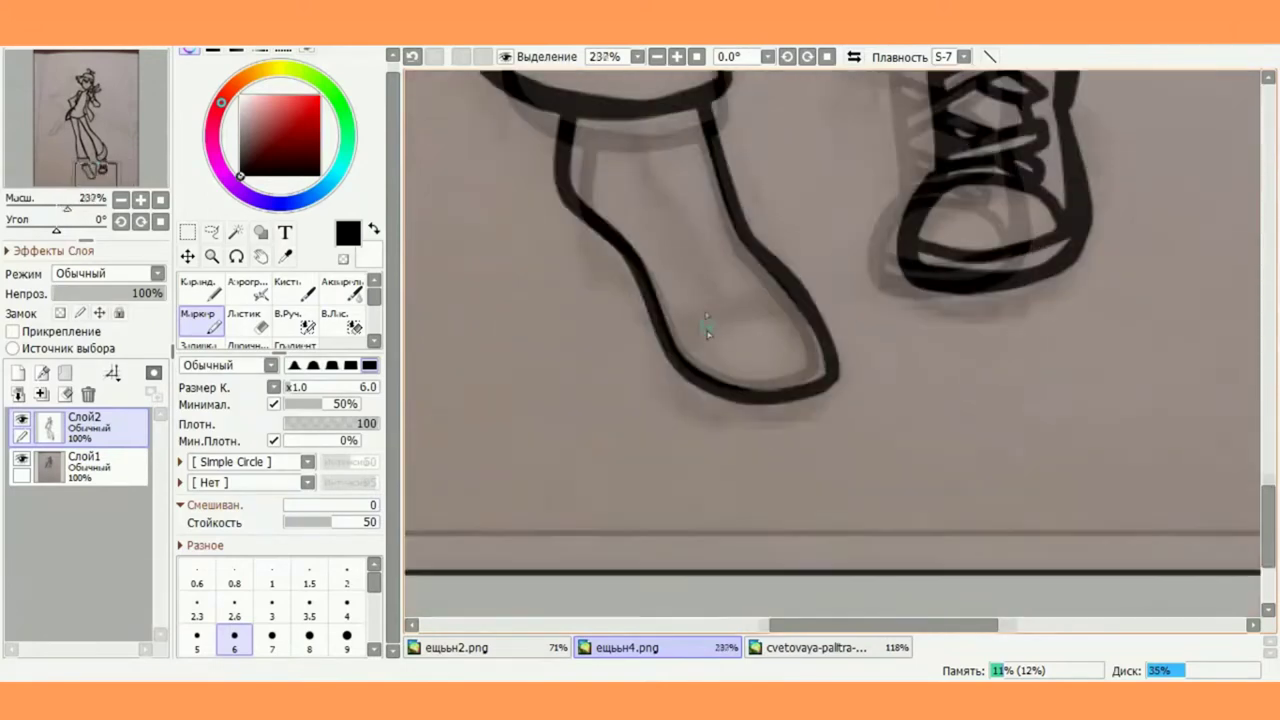
# Ink the sole line parallel to the second sneaker's lower edge and add the curved toe cap
pyautogui.scroll(3, 714, 354)
pyautogui.moveTo(918, 452); pyautogui.dragTo(755, 446)
pyautogui.hotkey('ctrl', 'z')
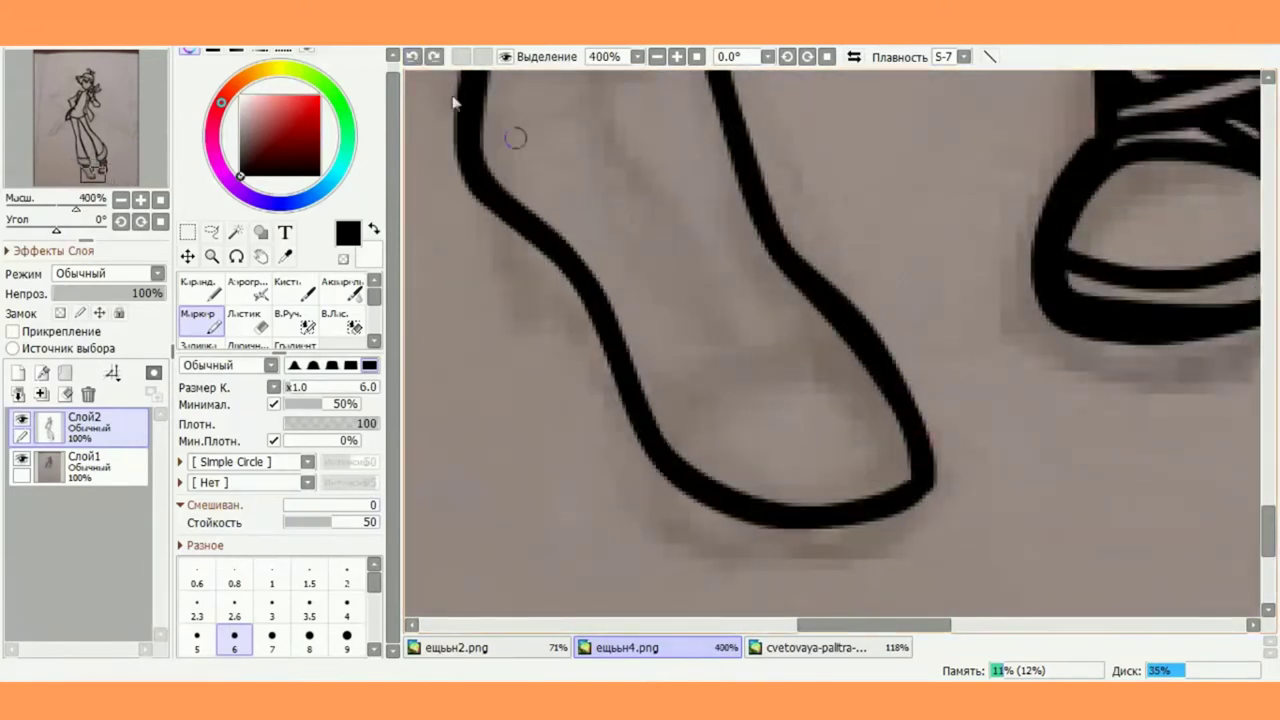
pyautogui.scroll(1, 514, 134)
pyautogui.moveTo(418, 118)
pyautogui.mouseDown()
pyautogui.moveTo(597, 323)
pyautogui.moveTo(718, 556)
pyautogui.moveTo(952, 547)
pyautogui.mouseUp()
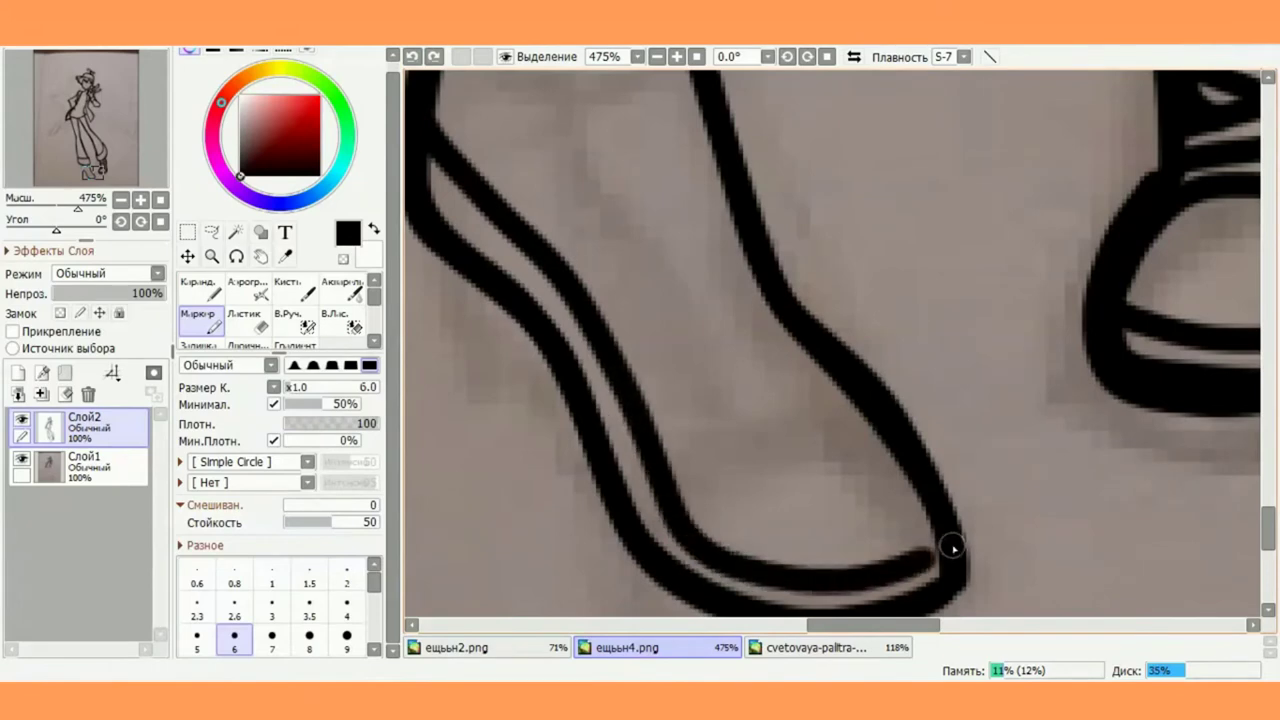
pyautogui.moveTo(767, 403); pyautogui.dragTo(708, 557)
# Ink the upper lace bands and a diagonal lace band above the toe cap on the second sneaker
pyautogui.scroll(-2, 712, 520)
pyautogui.scroll(2, 625, 320)
pyautogui.moveTo(755, 187)
pyautogui.mouseDown()
pyautogui.moveTo(660, 346)
pyautogui.moveTo(776, 248)
pyautogui.mouseUp()
pyautogui.moveTo(702, 215); pyautogui.dragTo(636, 250)
pyautogui.hotkey('ctrl', 'z')
pyautogui.moveTo(745, 298)
pyautogui.mouseDown()
pyautogui.moveTo(806, 311)
pyautogui.moveTo(770, 258)
pyautogui.mouseUp()
pyautogui.scroll(-1, 824, 330)
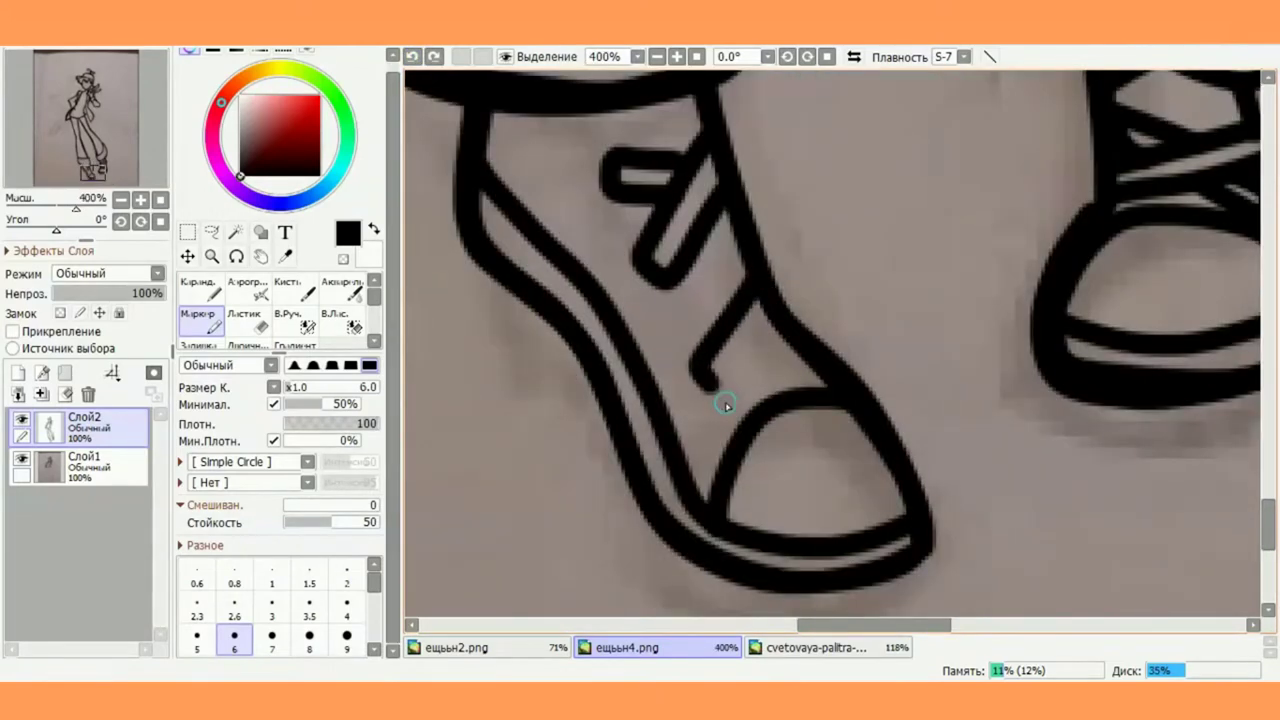
pyautogui.moveTo(726, 405)
pyautogui.mouseDown()
pyautogui.moveTo(775, 318)
pyautogui.moveTo(750, 319)
pyautogui.mouseUp()
# Ink the short lace band crossing the lower diagonal one and complete the lacing at the second sneaker's top
pyautogui.scroll(2, 679, 277)
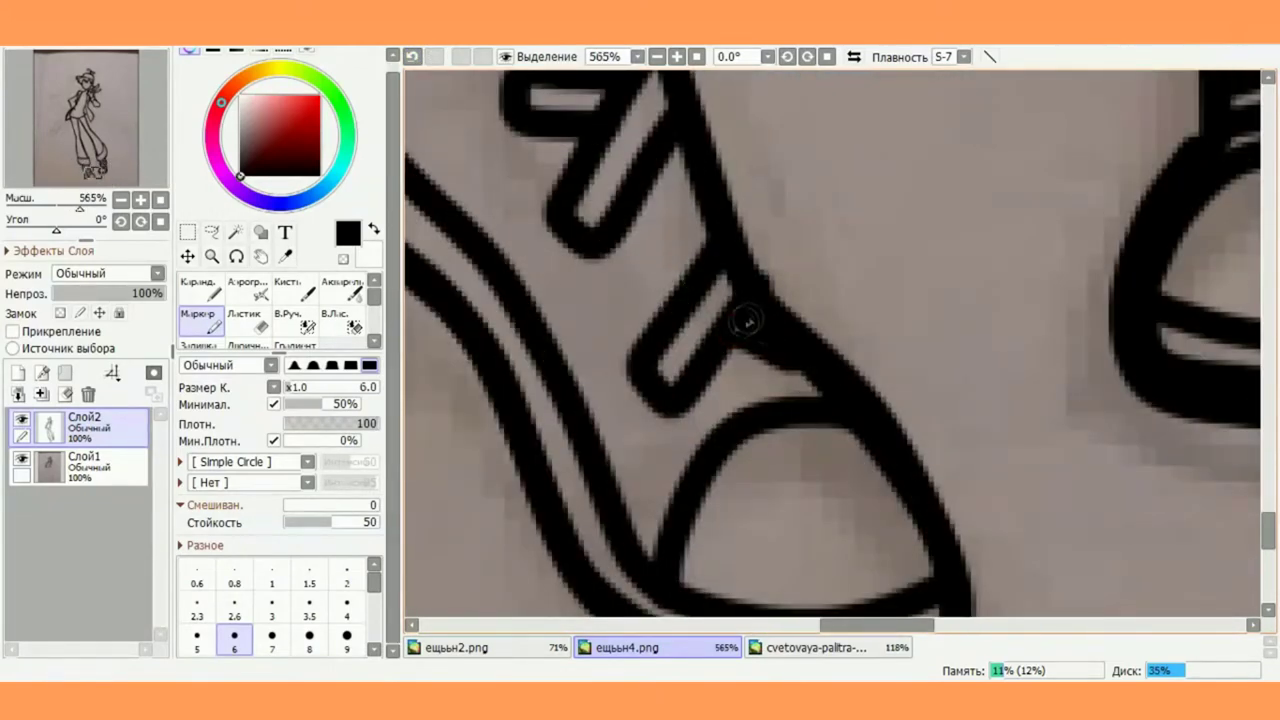
pyautogui.moveTo(616, 290)
pyautogui.mouseDown()
pyautogui.moveTo(700, 280)
pyautogui.moveTo(608, 256)
pyautogui.moveTo(702, 262)
pyautogui.moveTo(617, 249)
pyautogui.moveTo(678, 305)
pyautogui.mouseUp()
pyautogui.hotkey('ctrl', 'z')
pyautogui.hotkey('ctrl', 'z')
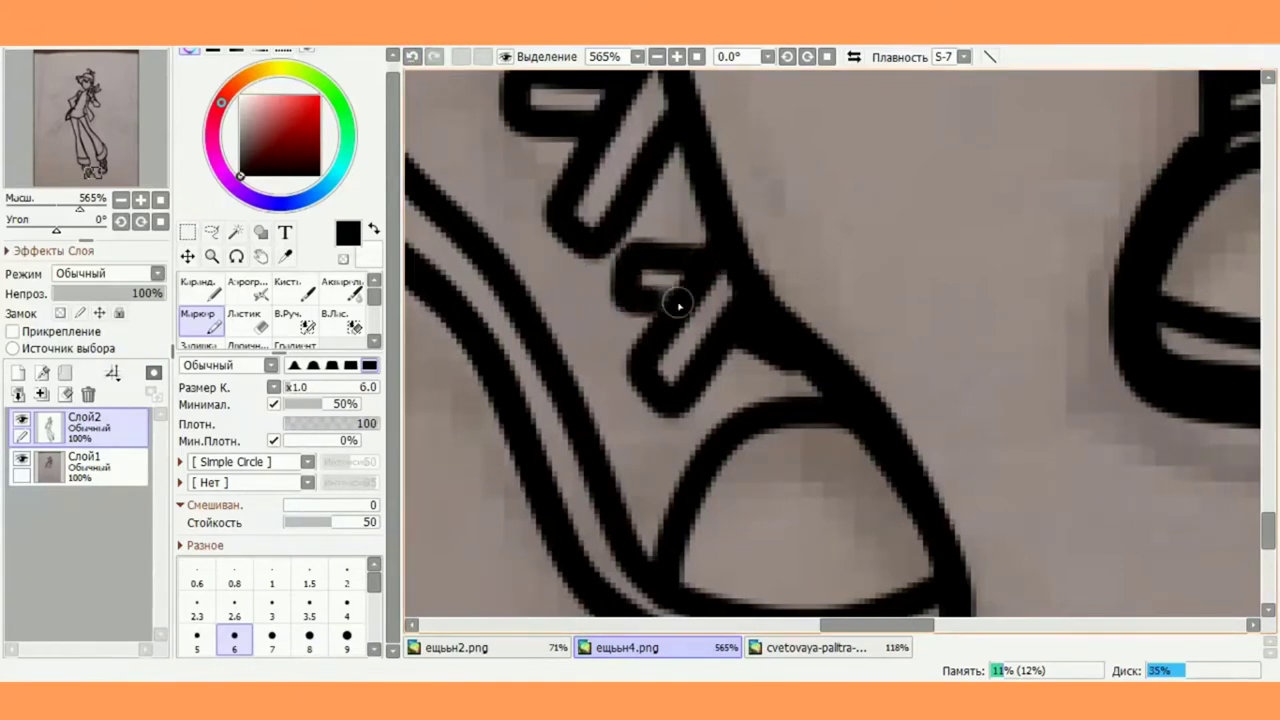
pyautogui.scroll(2, 690, 395)
pyautogui.moveTo(589, 189); pyautogui.dragTo(554, 98)
pyautogui.scroll(-9, 609, 232)
pyautogui.scroll(5, 615, 207)
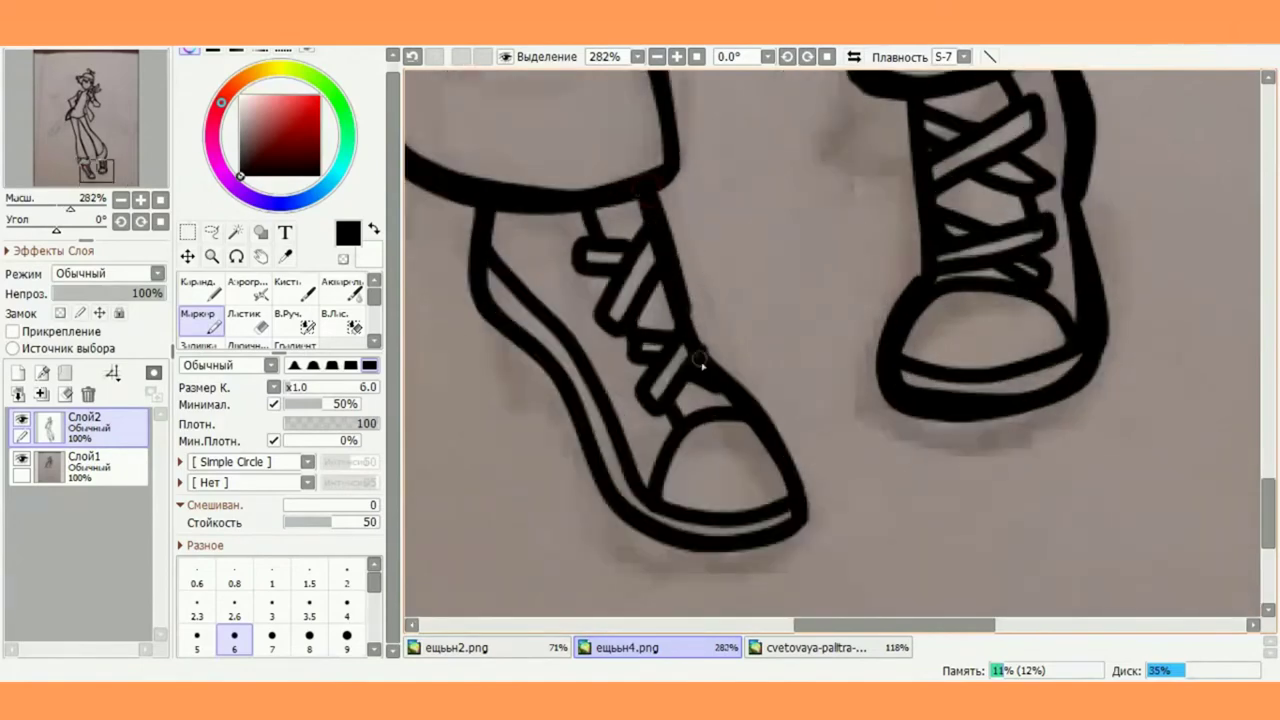
# Thicken the outer curve of the cuff on the first flared trouser leg
pyautogui.scroll(-6, 760, 432)
pyautogui.scroll(8, 805, 190)
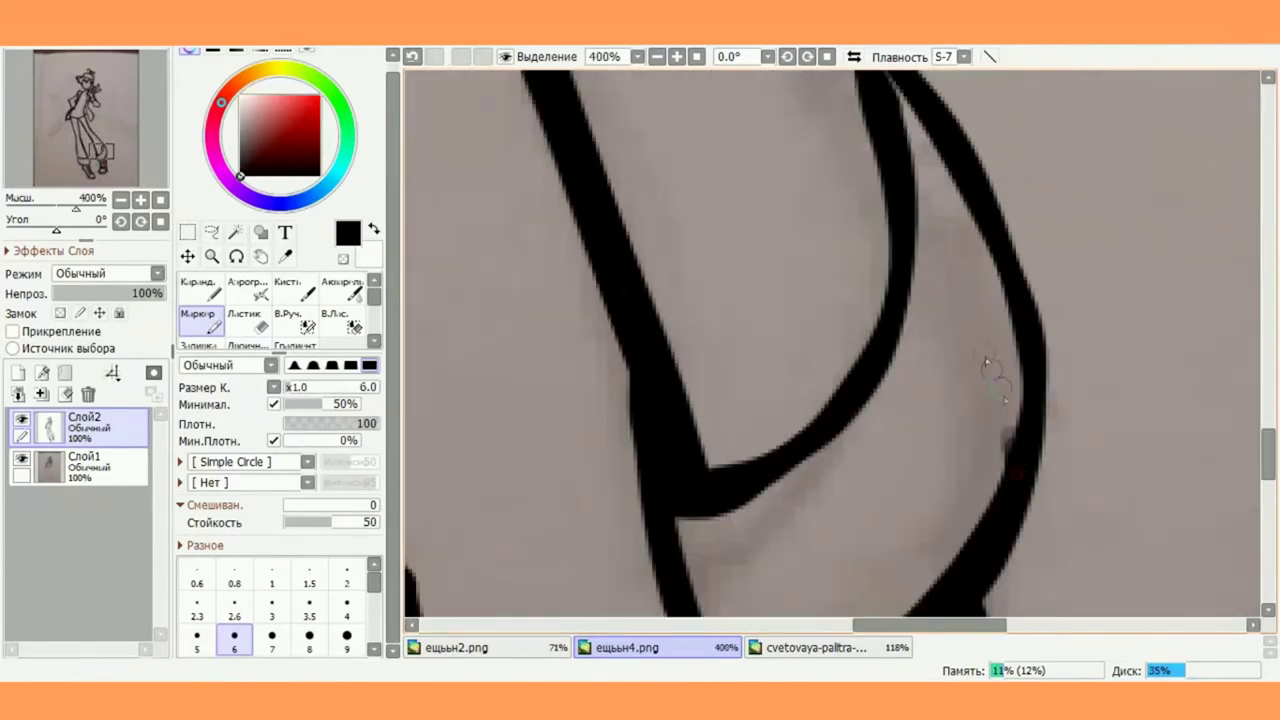
pyautogui.moveTo(1016, 461); pyautogui.dragTo(914, 227)
# Ink a second, wider outer line from the first leg's cuff corner up along the lower trouser leg
pyautogui.scroll(-4, 914, 227)
pyautogui.scroll(2, 913, 228)
pyautogui.scroll(-5, 543, 320)
pyautogui.scroll(4, 866, 436)
pyautogui.moveTo(866, 436); pyautogui.dragTo(674, 163)
pyautogui.scroll(3, 866, 363)
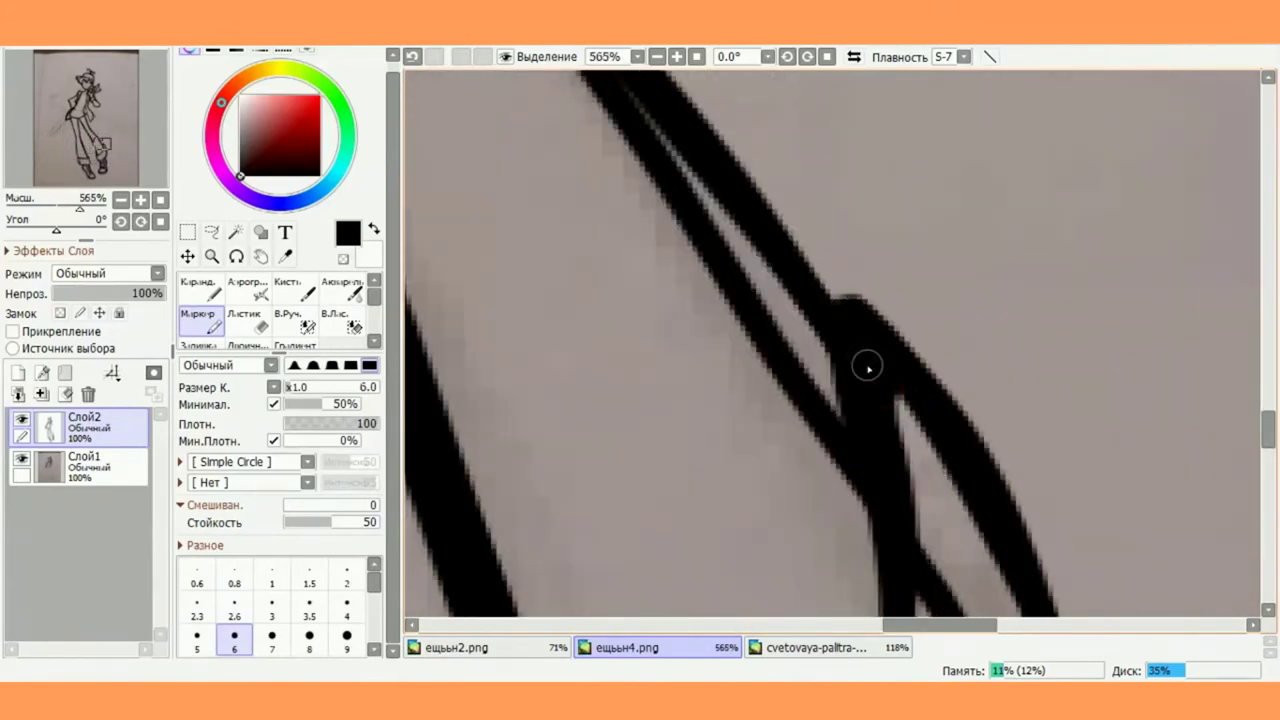
pyautogui.scroll(-4, 761, 232)
pyautogui.scroll(2, 620, 329)
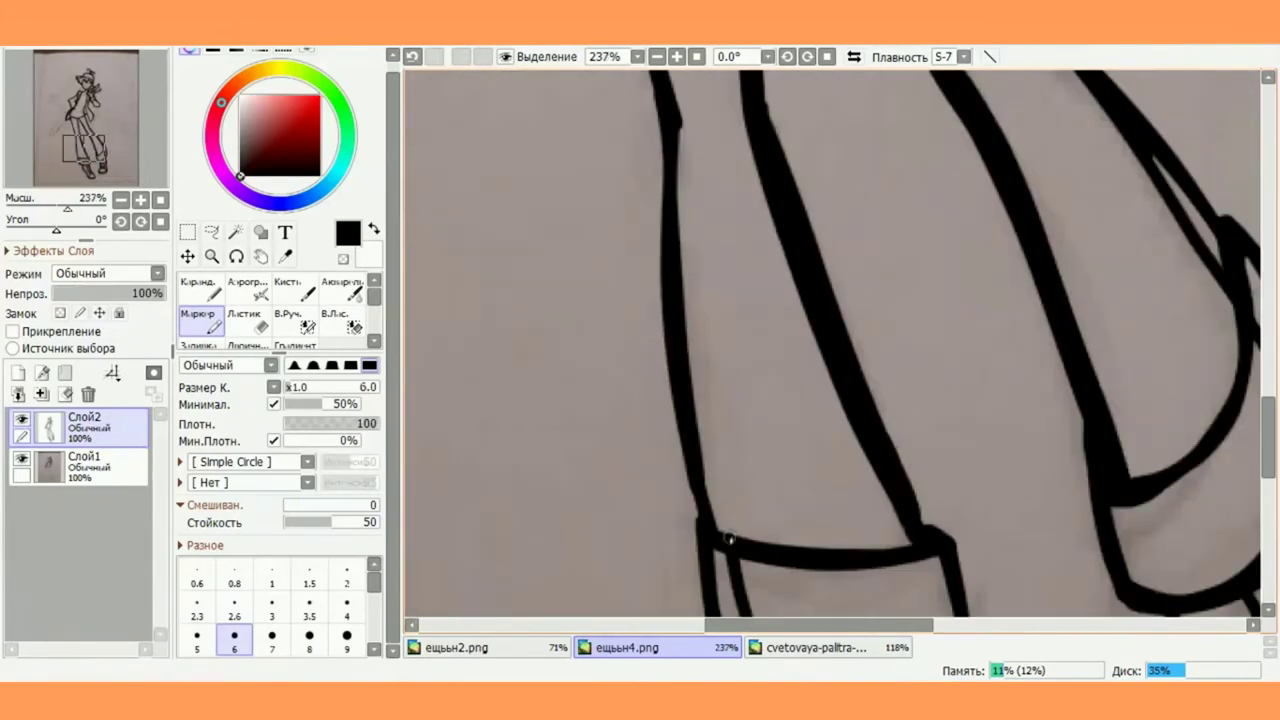
# Thicken the first trouser leg's outer line from the cuff corner up along the lower leg
pyautogui.moveTo(725, 545); pyautogui.dragTo(678, 190)
pyautogui.scroll(-5, 689, 301)
pyautogui.scroll(5, 689, 290)
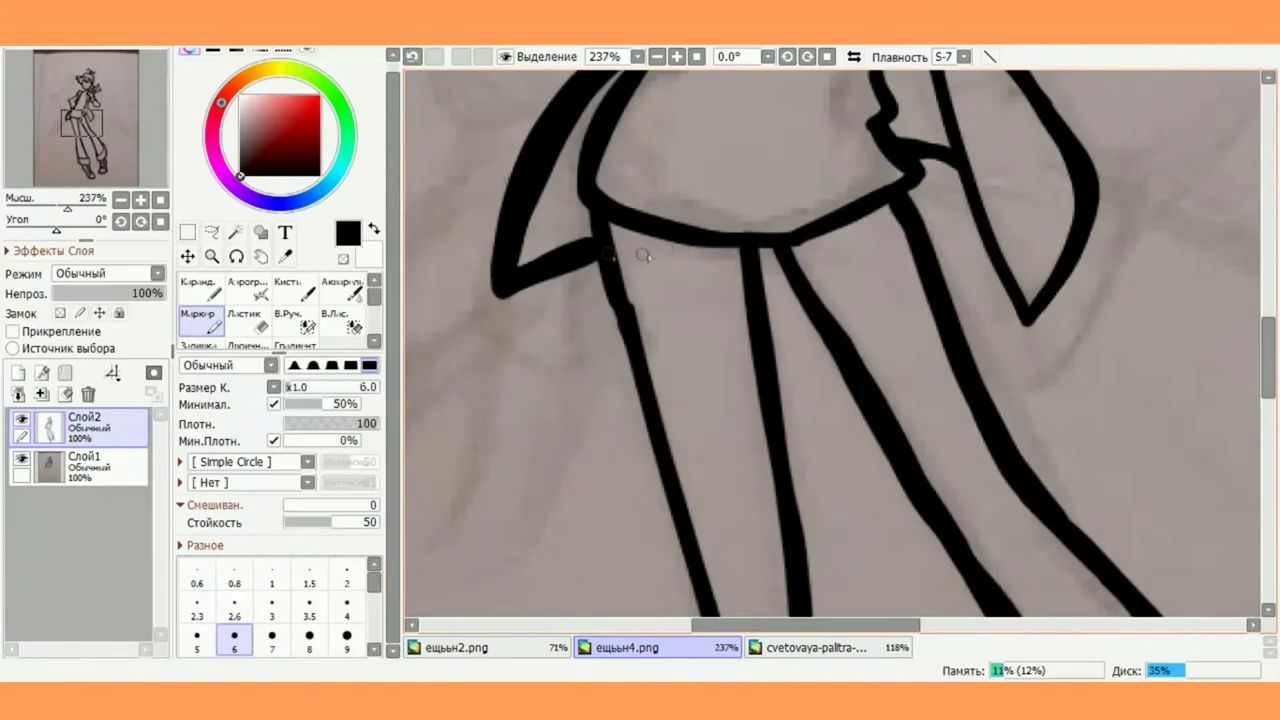
# Ink a thick, slightly slanted closed-eye line on the side of the face nearer the raised hand
pyautogui.scroll(-5, 689, 250)
pyautogui.scroll(3, 689, 174)
pyautogui.scroll(2, 688, 174)
pyautogui.moveTo(765, 235); pyautogui.dragTo(866, 214)
pyautogui.moveTo(762, 244); pyautogui.dragTo(888, 226)
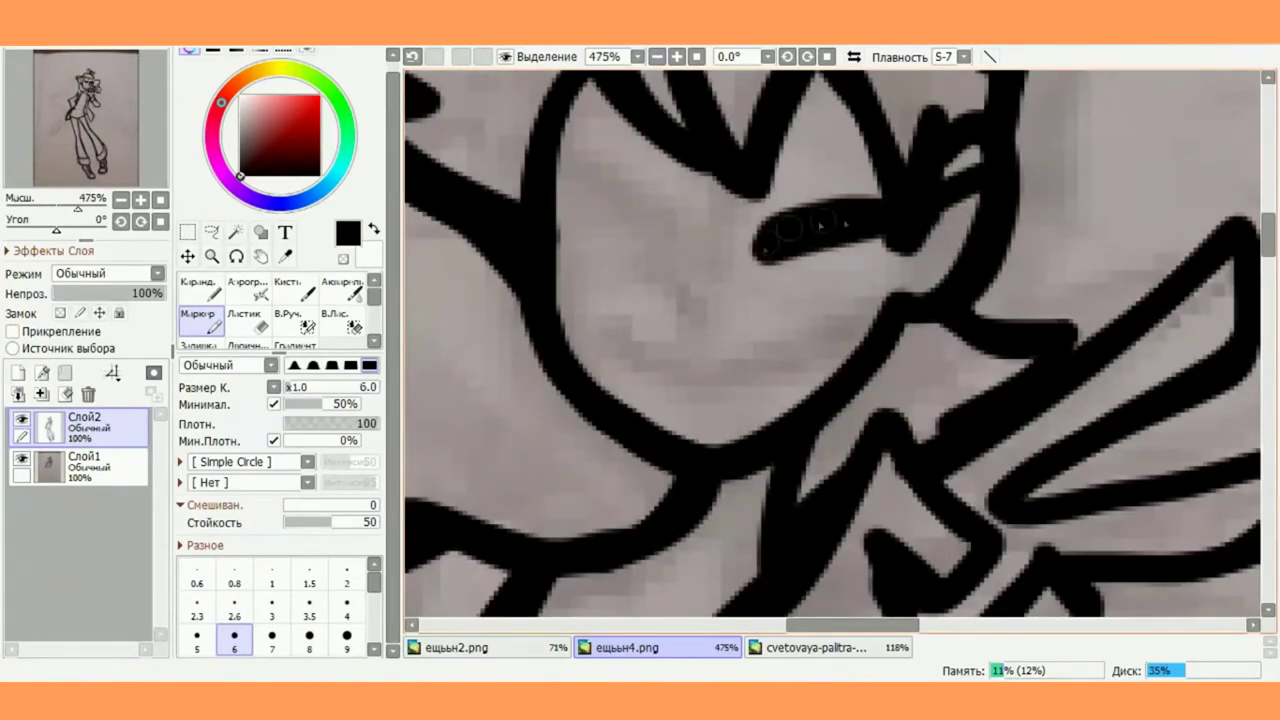
pyautogui.scroll(-3, 780, 235)
pyautogui.scroll(5, 720, 311)
pyautogui.moveTo(752, 228)
pyautogui.mouseDown()
pyautogui.moveTo(611, 349)
pyautogui.moveTo(715, 468)
pyautogui.mouseUp()
pyautogui.scroll(-3, 706, 323)
pyautogui.scroll(1, 703, 322)
pyautogui.hotkey('ctrl', 'z')
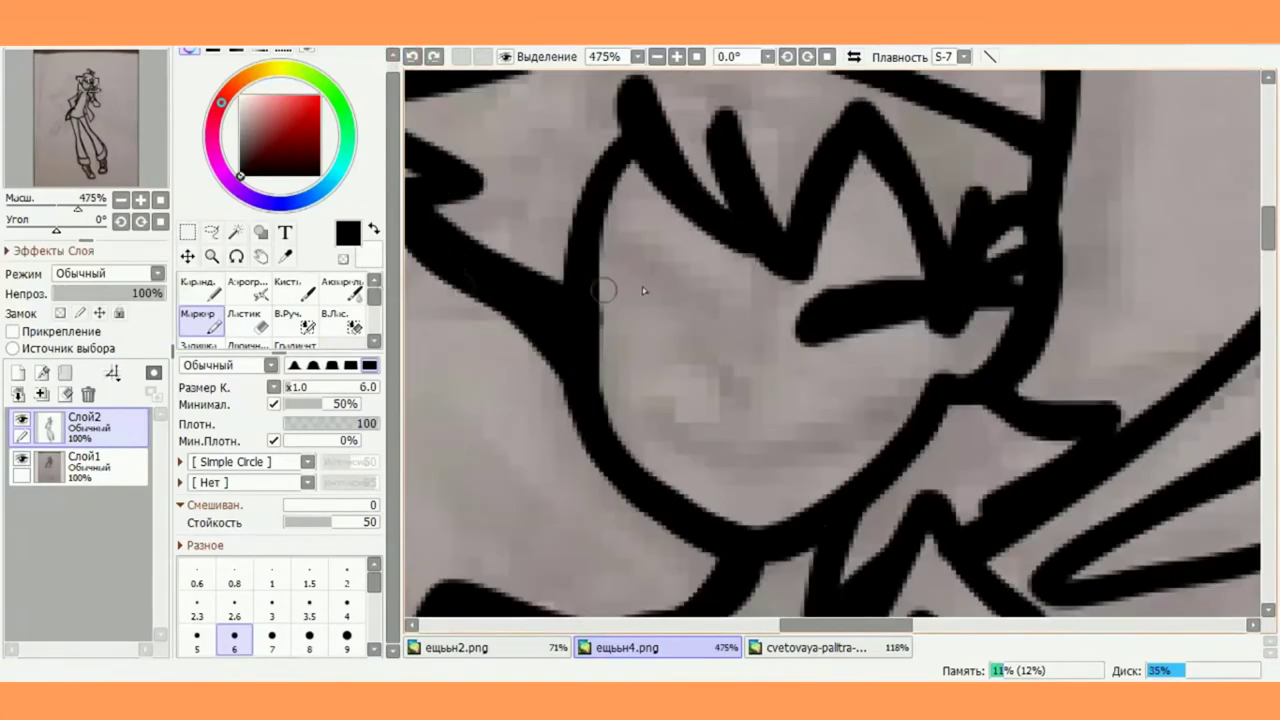
# Ink the second eye's slanted line from outside the face outline down toward the nose and thicken its inner end
pyautogui.moveTo(730, 318); pyautogui.dragTo(500, 203)
pyautogui.moveTo(630, 250)
pyautogui.mouseDown()
pyautogui.moveTo(700, 334)
pyautogui.moveTo(665, 278)
pyautogui.moveTo(512, 208)
pyautogui.mouseUp()
pyautogui.hotkey('ctrl', 'z')
pyautogui.hotkey('ctrl', 'z')
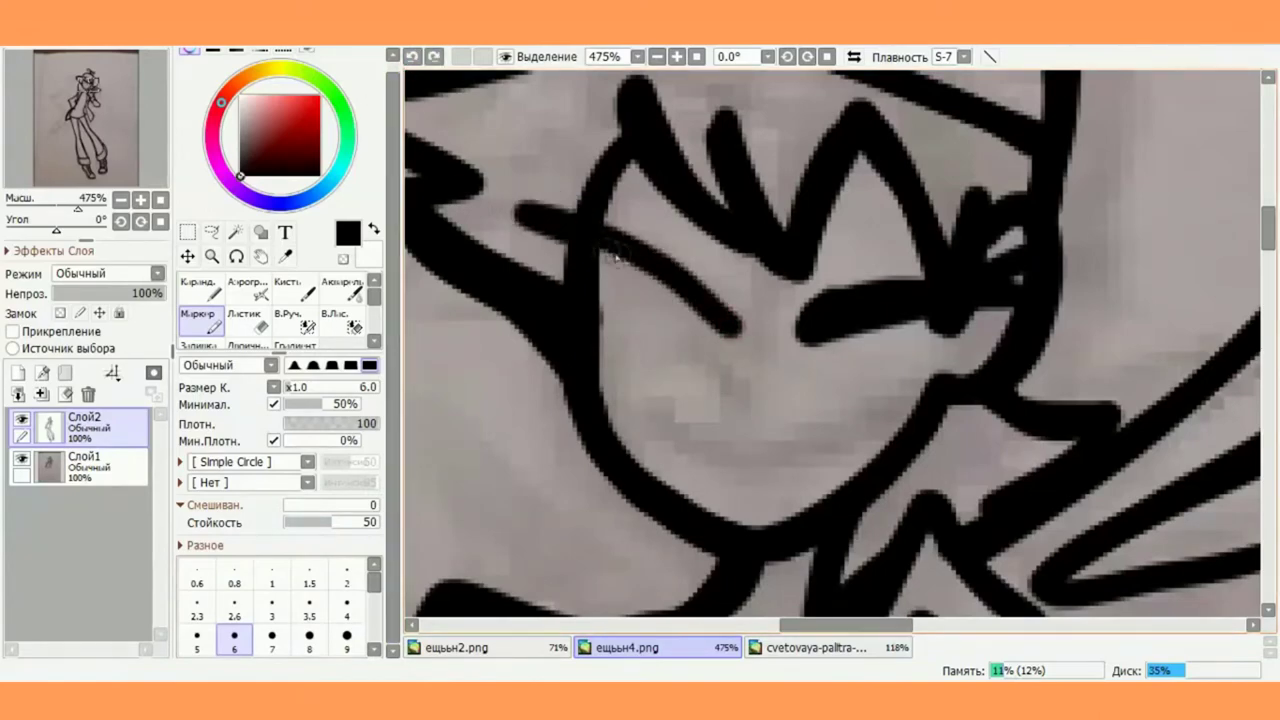
pyautogui.moveTo(705, 334); pyautogui.dragTo(634, 276)
pyautogui.scroll(-2, 636, 275)
pyautogui.scroll(2, 680, 294)
pyautogui.scroll(-1, 714, 300)
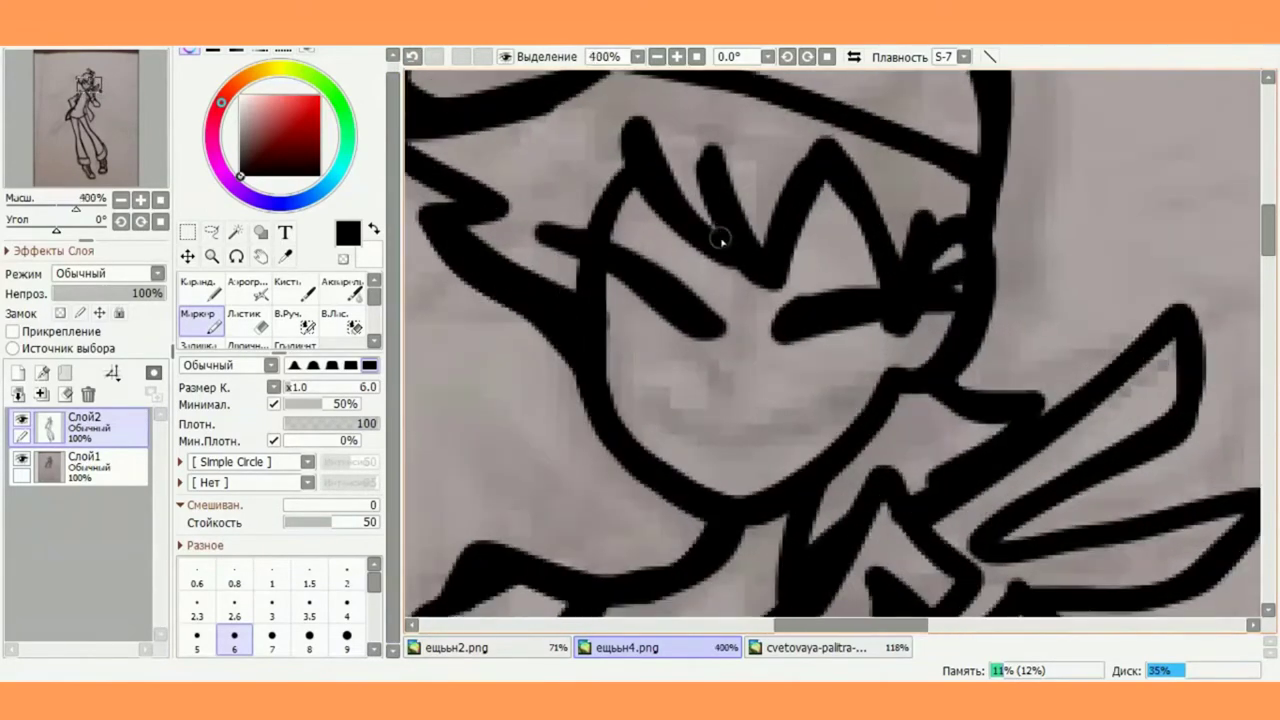
# Add a new layer above the line art and set the marker size to 4
pyautogui.click(17, 373)
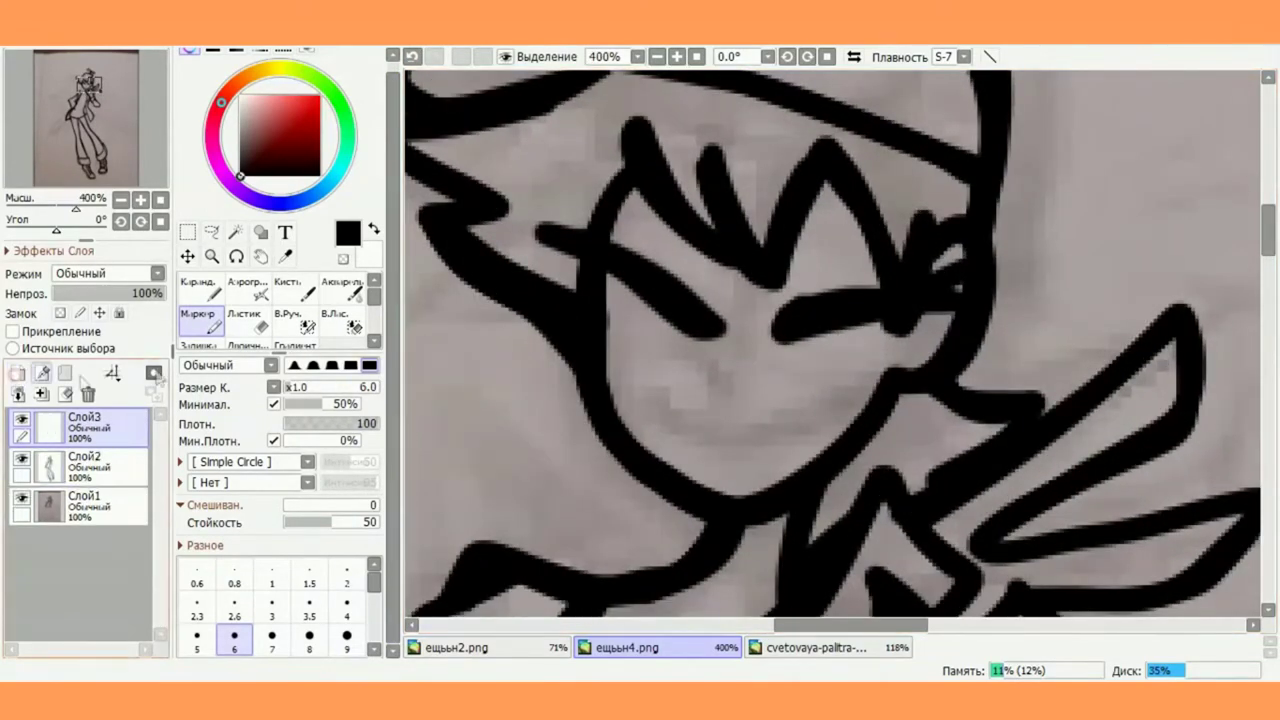
pyautogui.click(288, 386)
pyautogui.click(289, 383)
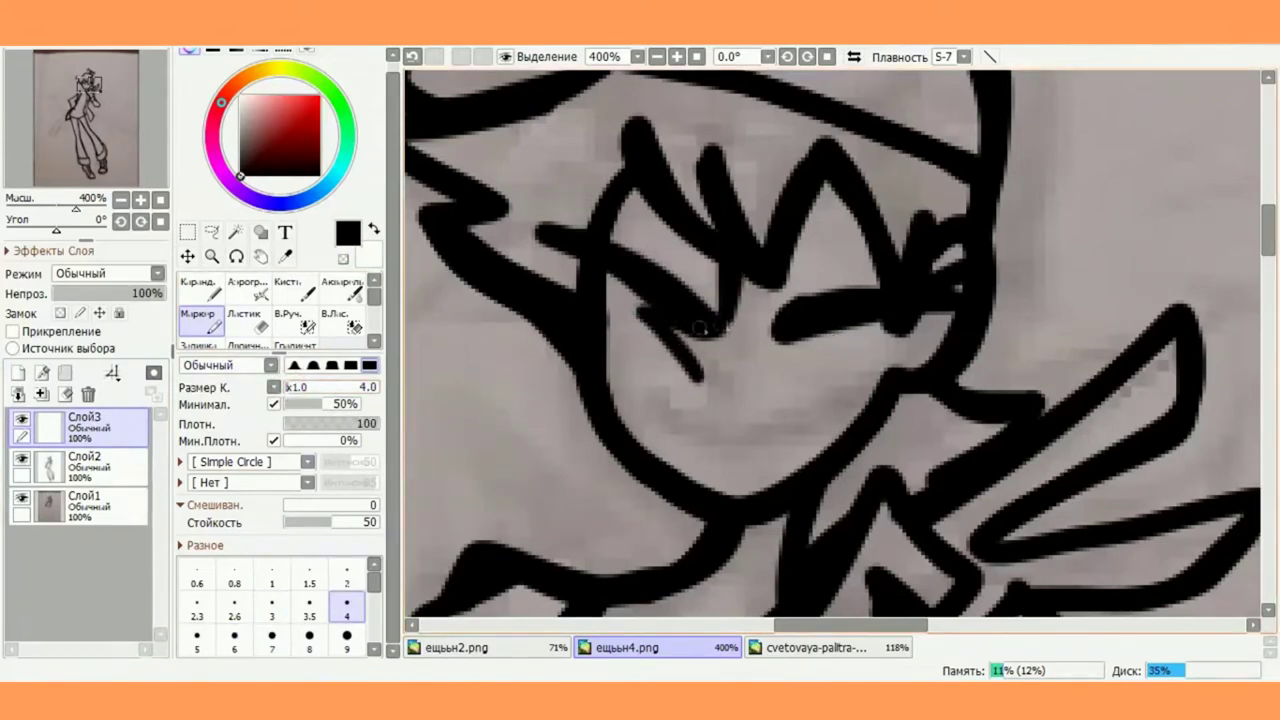
# Ink the short line from the fringe to the slanted eye's inner corner and thicken the eye's diagonal lower stroke
pyautogui.scroll(3, 698, 390)
pyautogui.moveTo(770, 148); pyautogui.dragTo(755, 262)
pyautogui.moveTo(668, 250); pyautogui.dragTo(602, 224)
pyautogui.moveTo(603, 226); pyautogui.dragTo(698, 334)
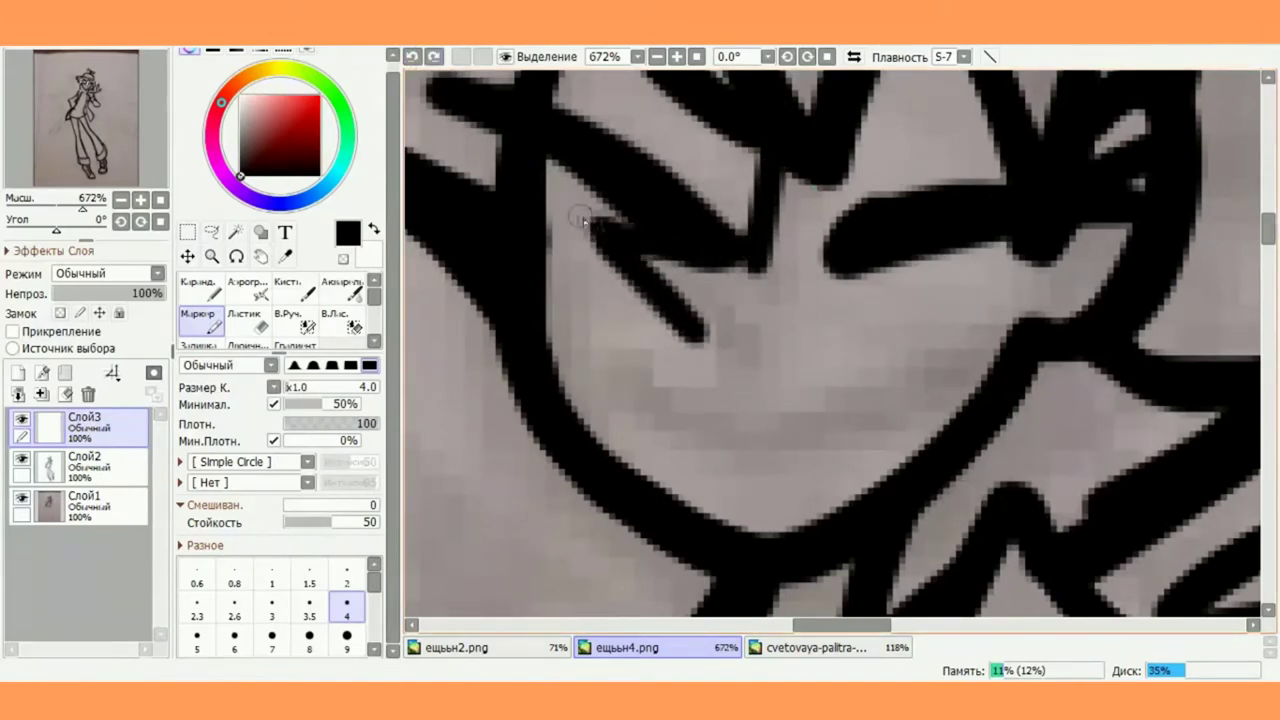
pyautogui.moveTo(602, 230); pyautogui.dragTo(700, 368)
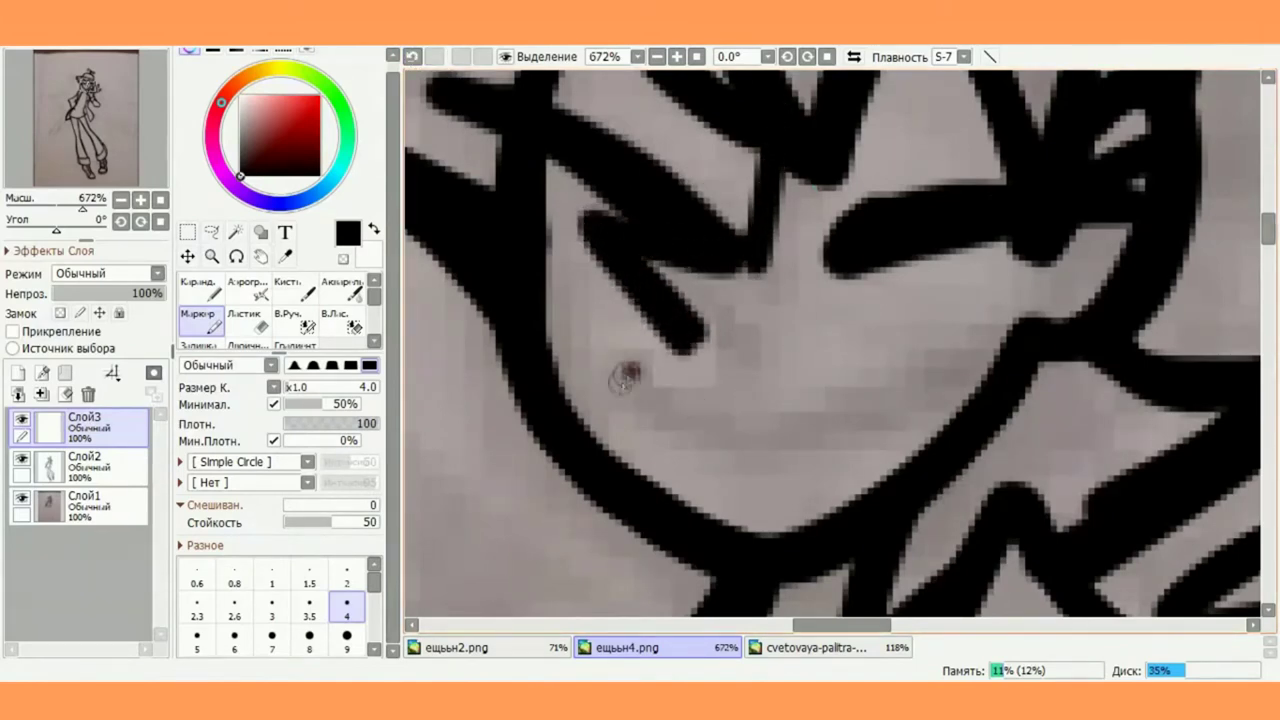
# Ink a wide curved smile across the lower face with short marks at both corners
pyautogui.moveTo(678, 390)
pyautogui.mouseDown()
pyautogui.moveTo(940, 335)
pyautogui.moveTo(965, 282)
pyautogui.mouseUp()
pyautogui.scroll(-3, 887, 285)
pyautogui.scroll(2, 887, 285)
pyautogui.scroll(1, 887, 285)
pyautogui.hotkey('ctrl', 'z')
pyautogui.moveTo(610, 350)
pyautogui.mouseDown()
pyautogui.moveTo(686, 423)
pyautogui.moveTo(938, 300)
pyautogui.mouseUp()
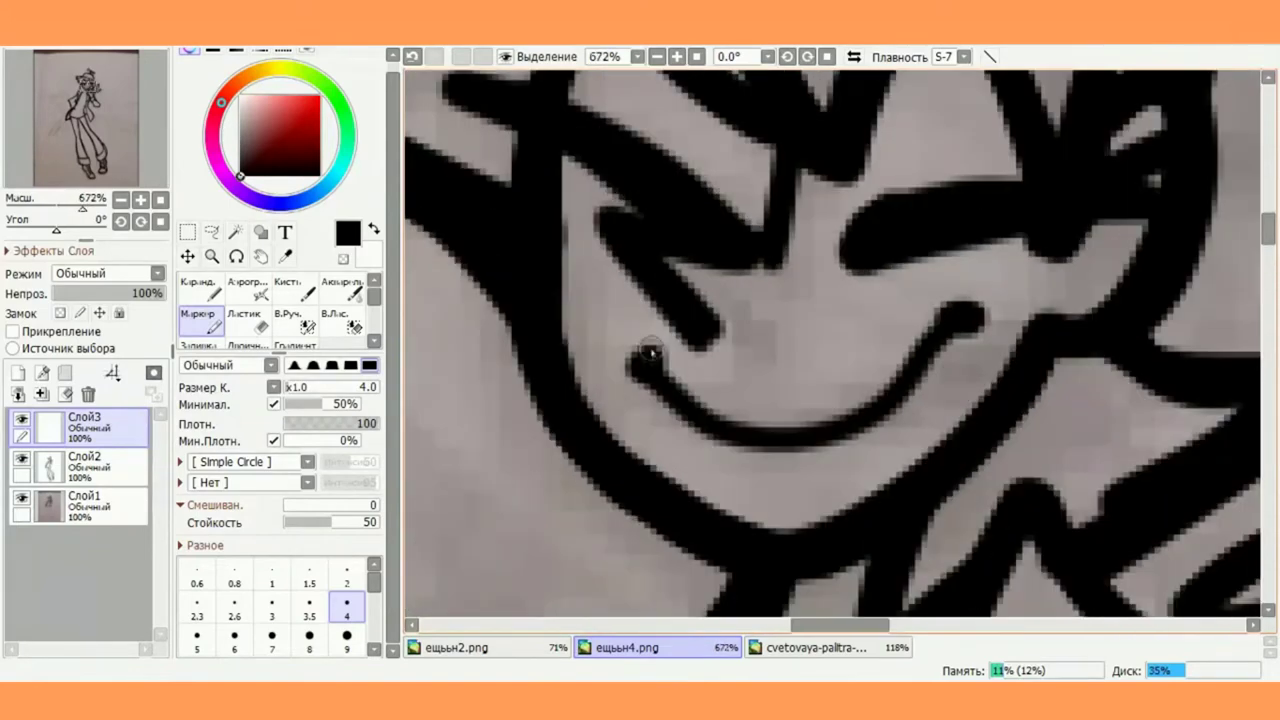
pyautogui.scroll(1, 828, 228)
pyautogui.moveTo(953, 272); pyautogui.dragTo(736, 242)
pyautogui.moveTo(803, 148)
pyautogui.mouseDown()
pyautogui.moveTo(888, 155)
pyautogui.moveTo(908, 207)
pyautogui.mouseUp()
pyautogui.scroll(-6, 927, 225)
pyautogui.scroll(5, 930, 180)
pyautogui.hotkey('ctrl', 'z')
pyautogui.hotkey('ctrl', 'z')
pyautogui.moveTo(988, 377); pyautogui.dragTo(760, 340)
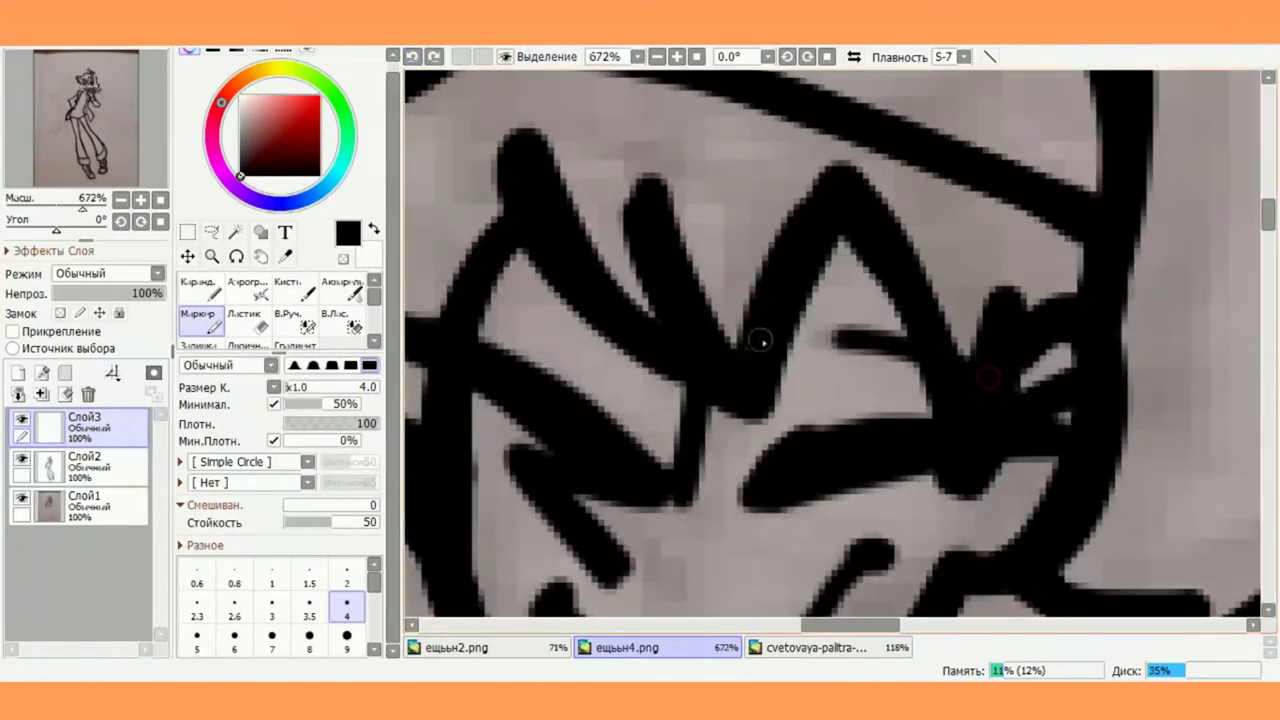
pyautogui.scroll(-3, 766, 303)
pyautogui.scroll(2, 766, 303)
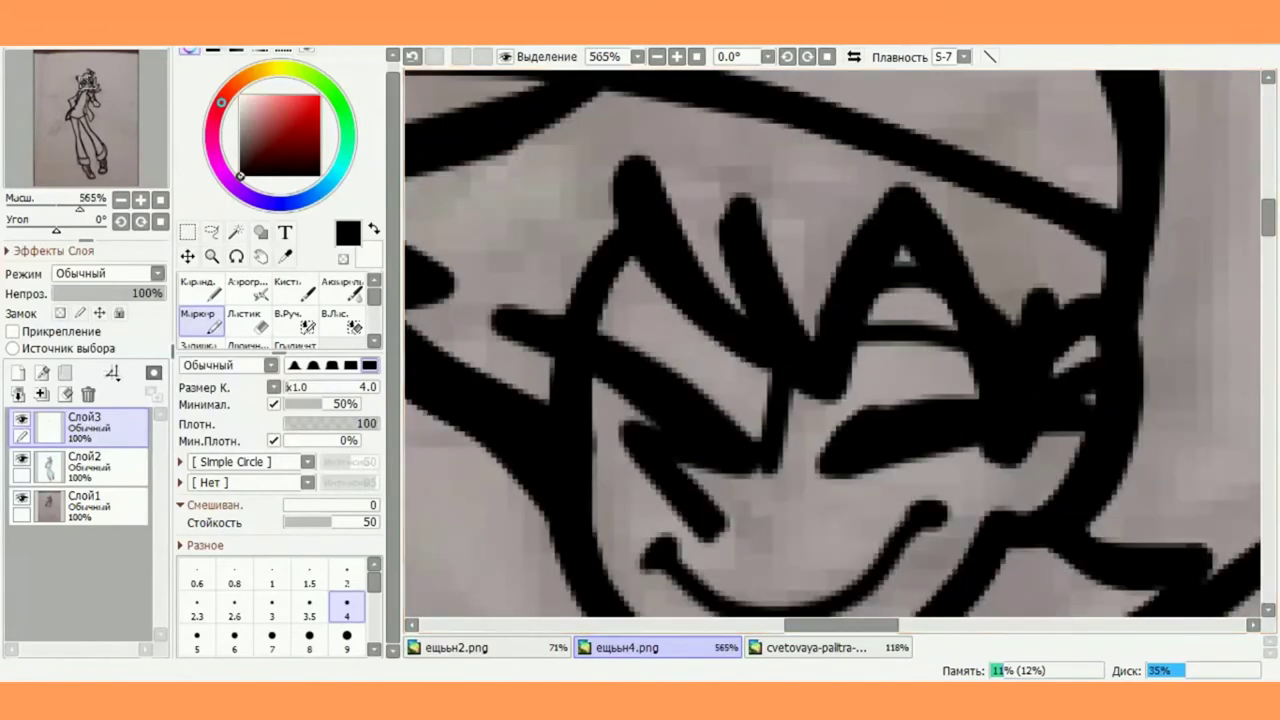
pyautogui.hotkey('ctrl', 'z')
pyautogui.hotkey('ctrl', 'z')
# Ink a slanted brow and a thin upper lid line inside the fringe gap above the closed eye
pyautogui.scroll(-3, 766, 295)
pyautogui.scroll(5, 876, 305)
pyautogui.moveTo(880, 349)
pyautogui.mouseDown()
pyautogui.moveTo(705, 158)
pyautogui.moveTo(881, 386)
pyautogui.mouseUp()
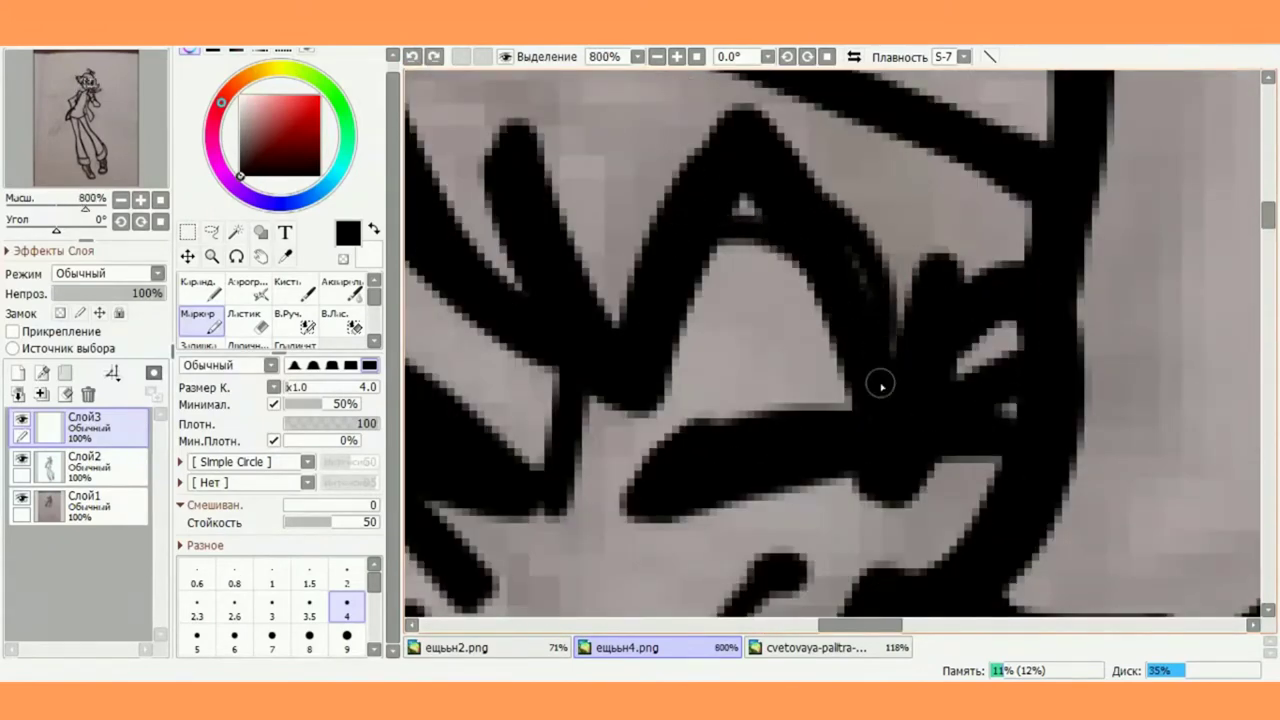
pyautogui.hotkey('ctrl', 'z')
pyautogui.moveTo(688, 352); pyautogui.dragTo(874, 366)
pyautogui.moveTo(828, 272); pyautogui.dragTo(695, 348)
pyautogui.scroll(-3, 612, 282)
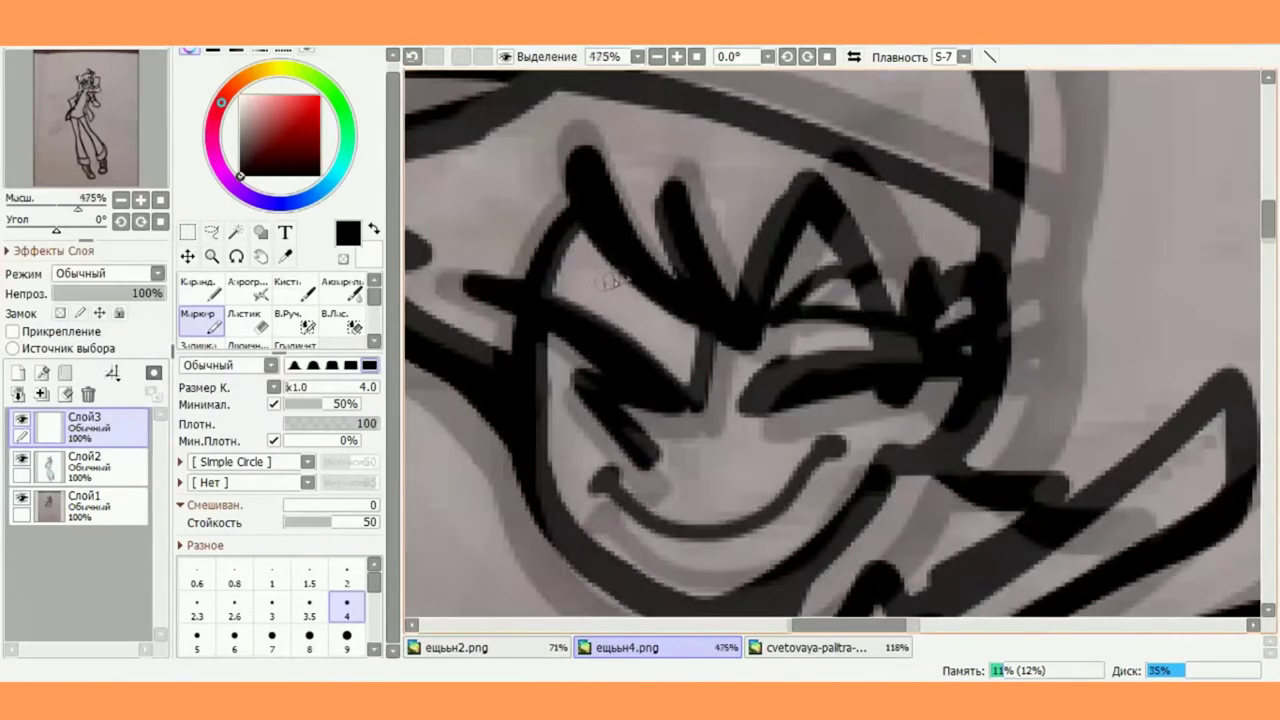
pyautogui.scroll(2, 611, 283)
pyautogui.hotkey('ctrl', 'z')
pyautogui.hotkey('ctrl', 'z')
pyautogui.moveTo(830, 316); pyautogui.dragTo(1010, 323)
pyautogui.moveTo(977, 264)
pyautogui.mouseDown()
pyautogui.moveTo(880, 266)
pyautogui.moveTo(998, 298)
pyautogui.mouseUp()
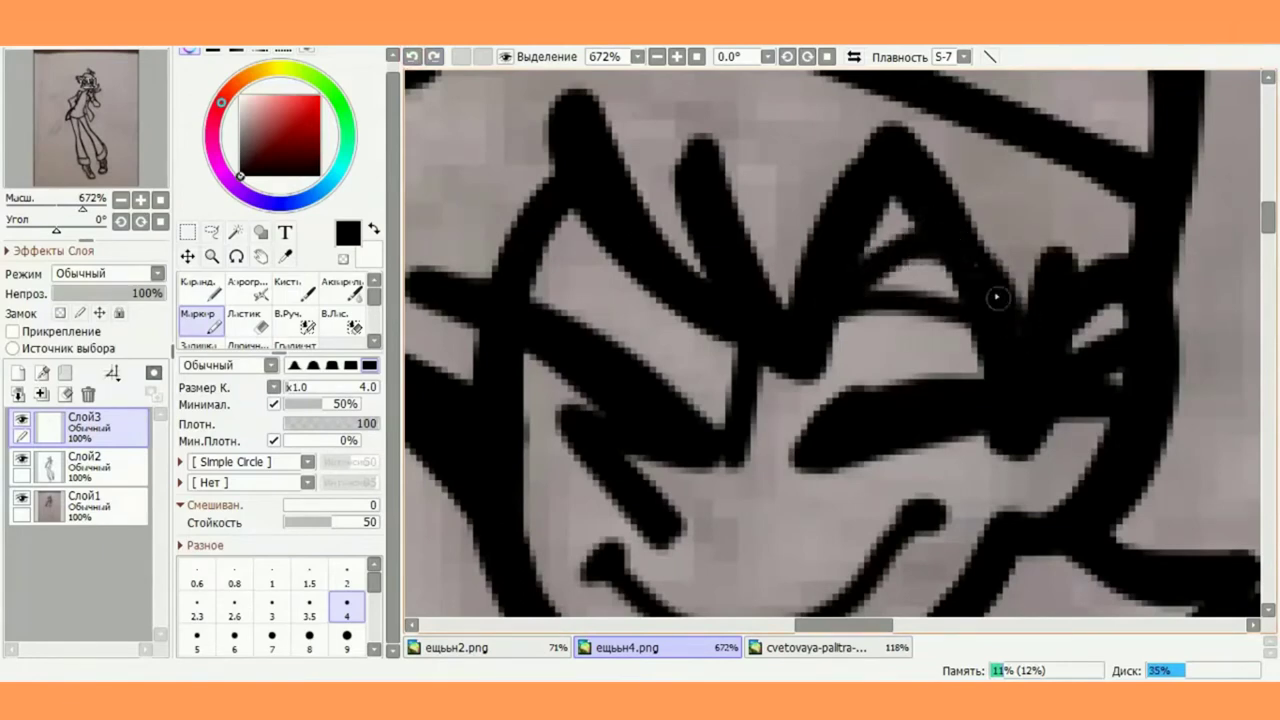
pyautogui.moveTo(694, 298)
pyautogui.mouseDown()
pyautogui.moveTo(624, 186)
pyautogui.moveTo(694, 291)
pyautogui.mouseUp()
pyautogui.hotkey('ctrl', 'z')
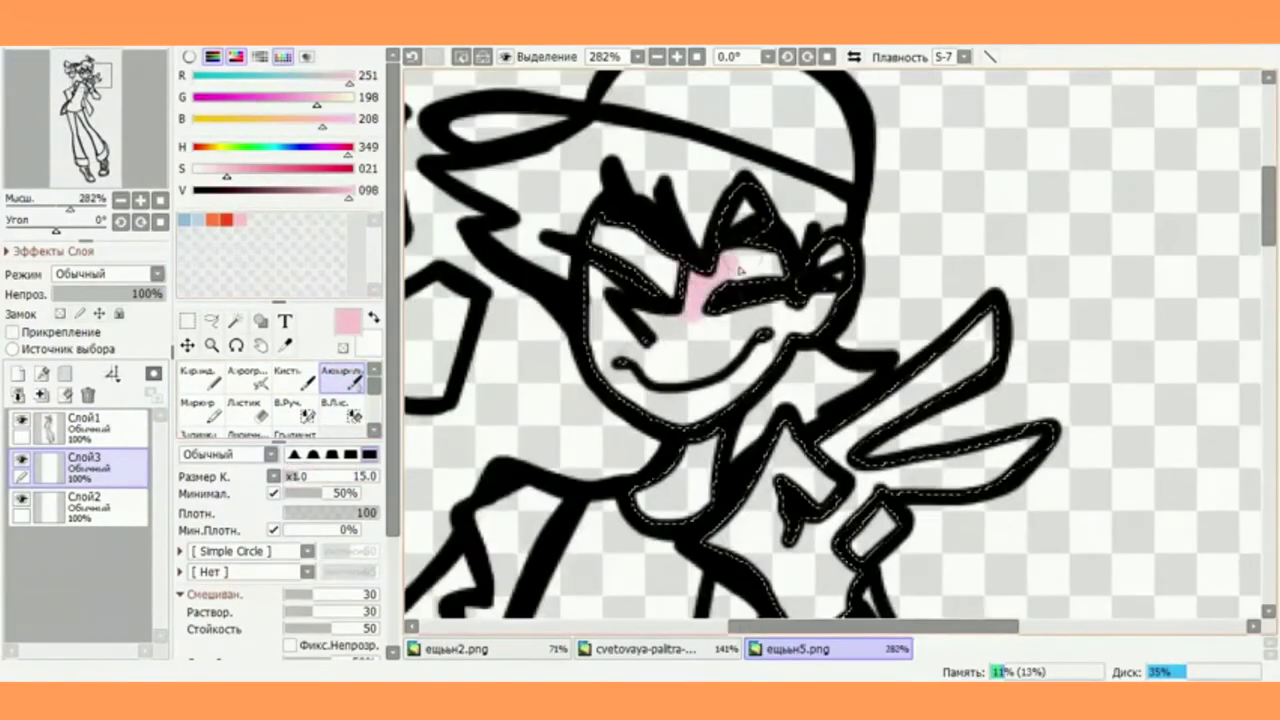
# Set the stroke smoothing to 9 and paint the selected face area pink on the Слой3 layer
pyautogui.click(964, 57)
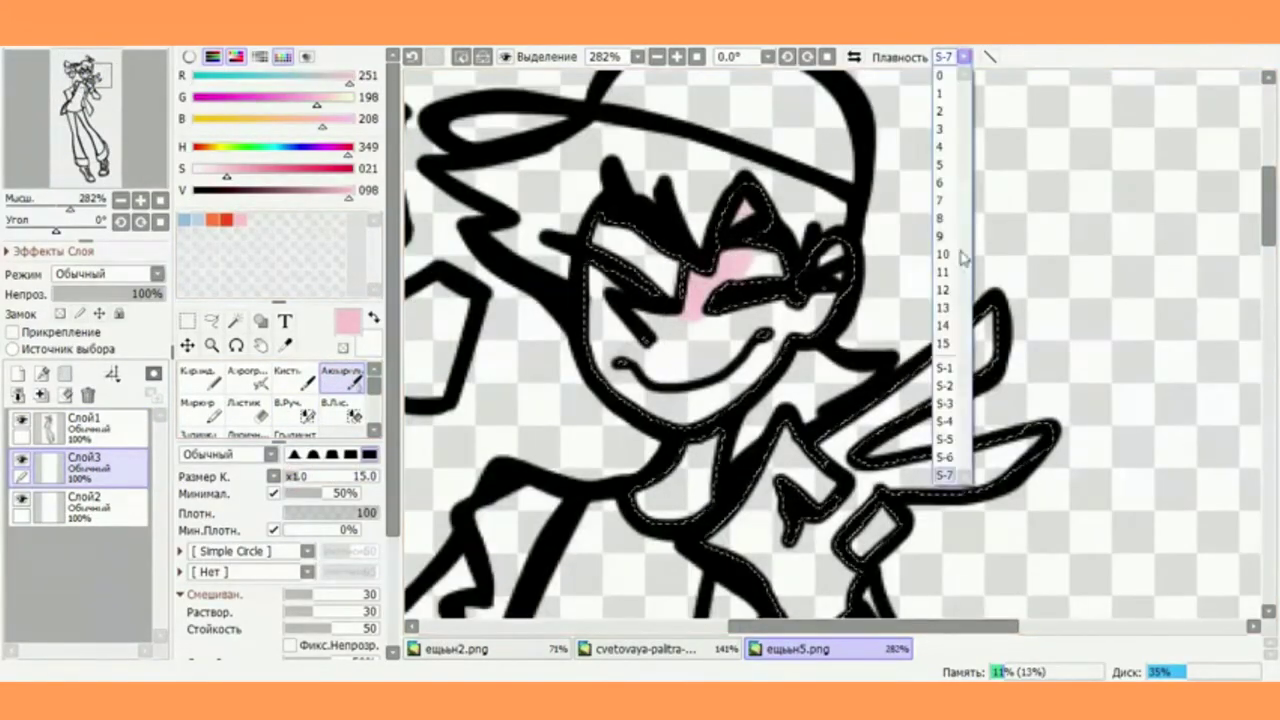
pyautogui.click(942, 236)
pyautogui.scroll(1, 743, 268)
pyautogui.moveTo(818, 344)
pyautogui.mouseDown()
pyautogui.moveTo(767, 335)
pyautogui.moveTo(545, 306)
pyautogui.mouseUp()
pyautogui.moveTo(562, 402)
pyautogui.mouseDown()
pyautogui.moveTo(657, 428)
pyautogui.moveTo(643, 400)
pyautogui.mouseUp()
pyautogui.scroll(1, 729, 291)
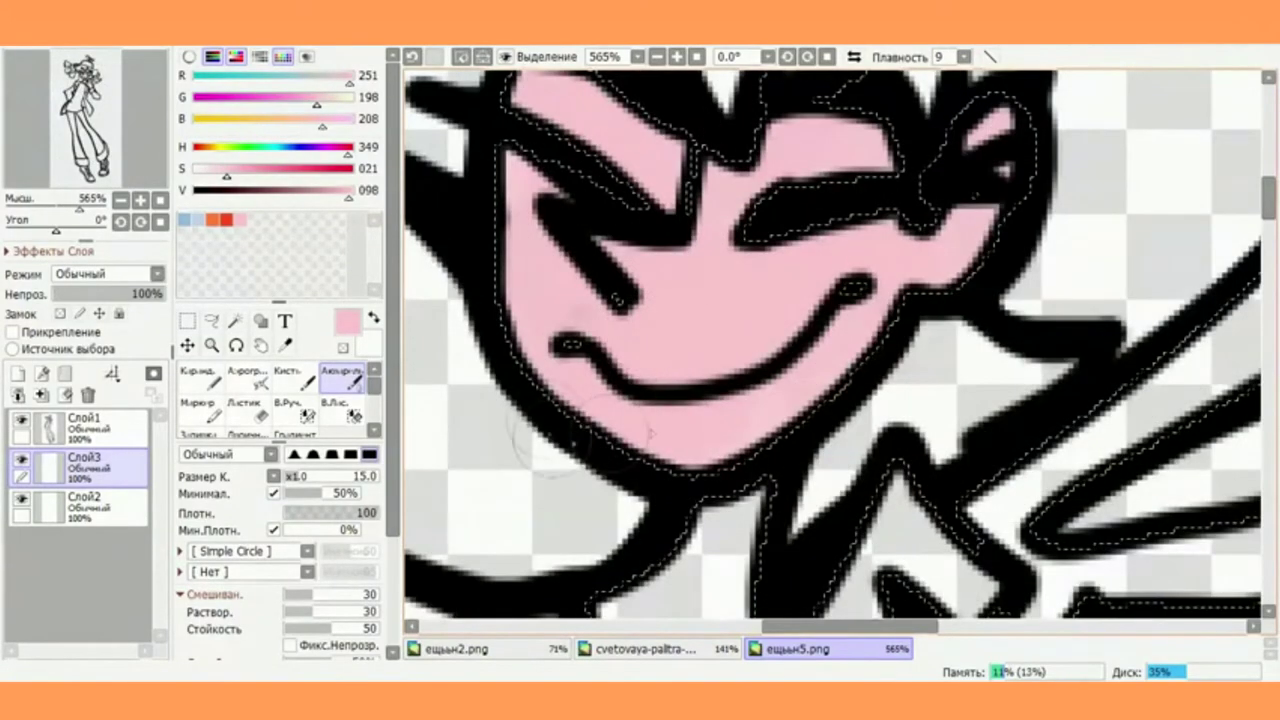
# Paint the neck and the raised hand with its fingers in the same pink
pyautogui.scroll(-1, 535, 265)
pyautogui.moveTo(705, 468); pyautogui.dragTo(780, 214)
pyautogui.moveTo(768, 222); pyautogui.dragTo(800, 203)
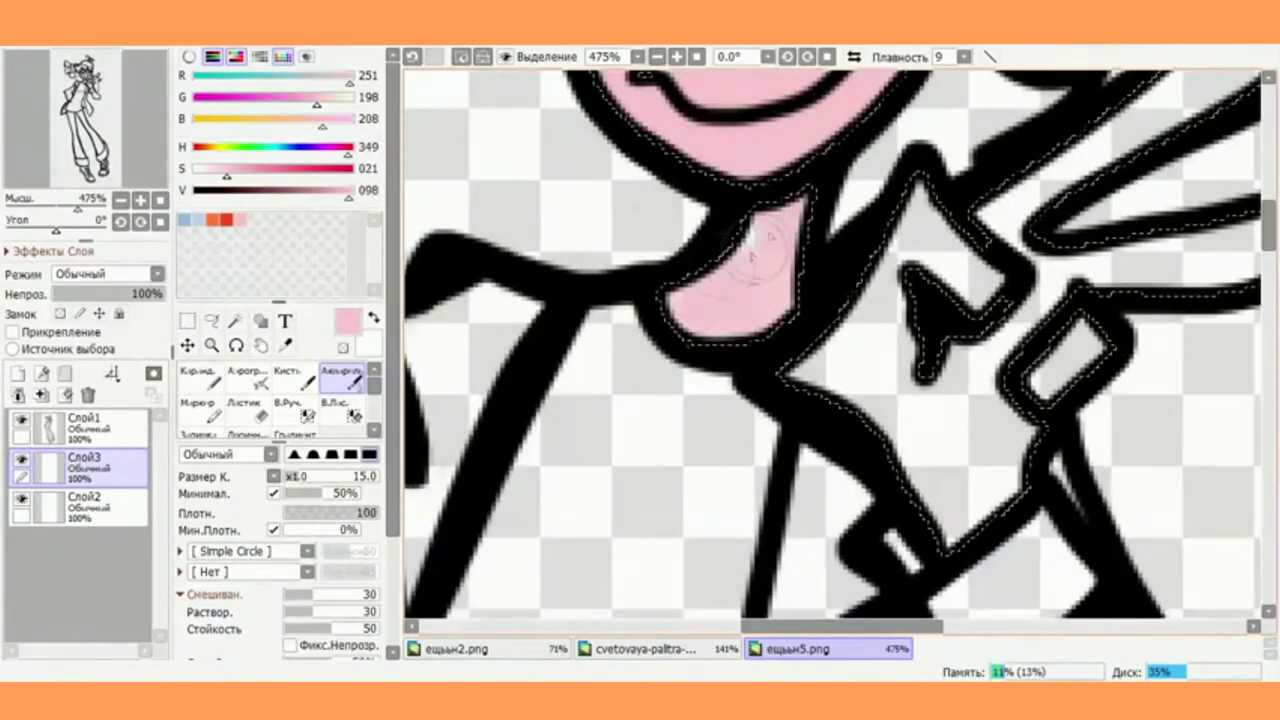
pyautogui.scroll(-5, 690, 288)
pyautogui.scroll(3, 1002, 115)
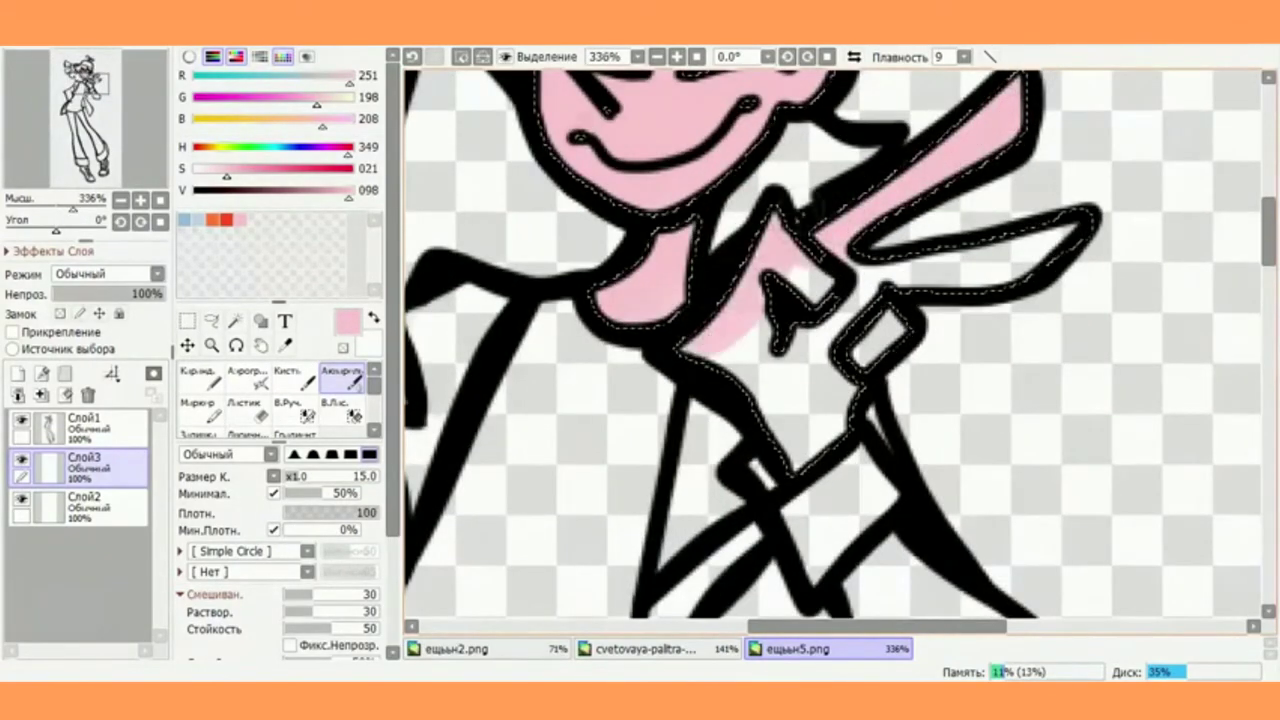
pyautogui.moveTo(757, 258); pyautogui.dragTo(840, 418)
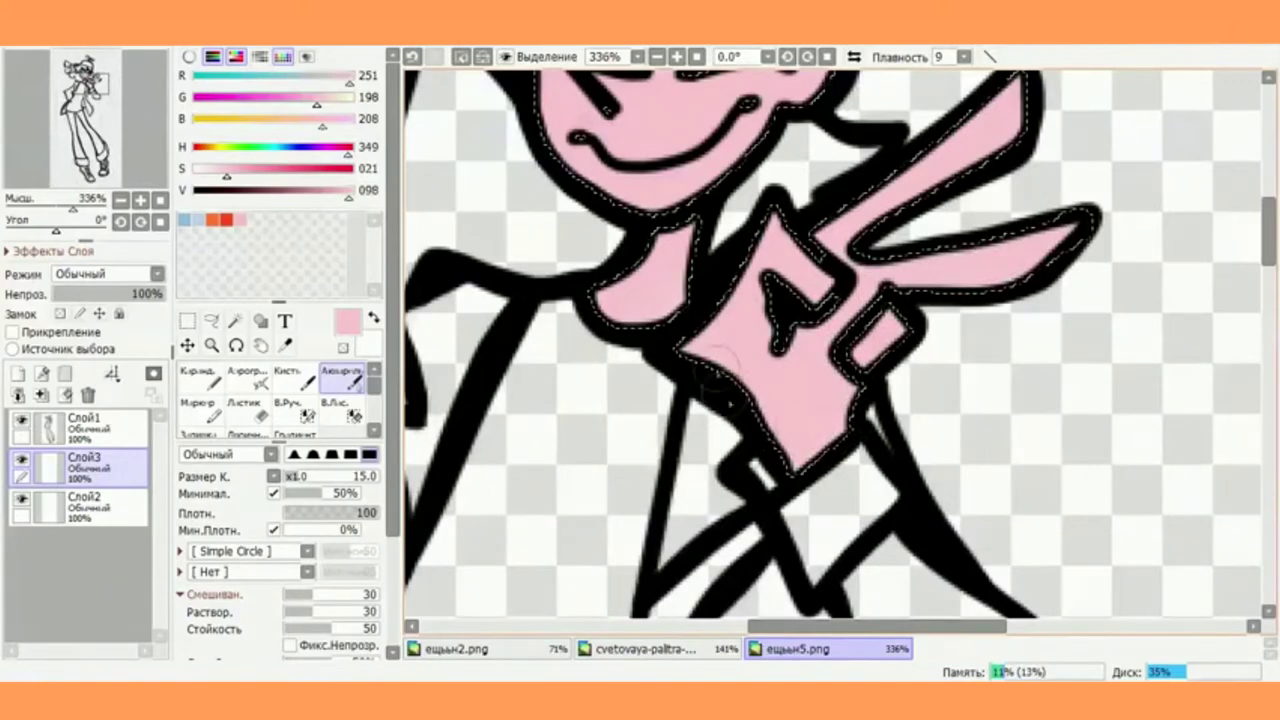
pyautogui.scroll(-3, 893, 333)
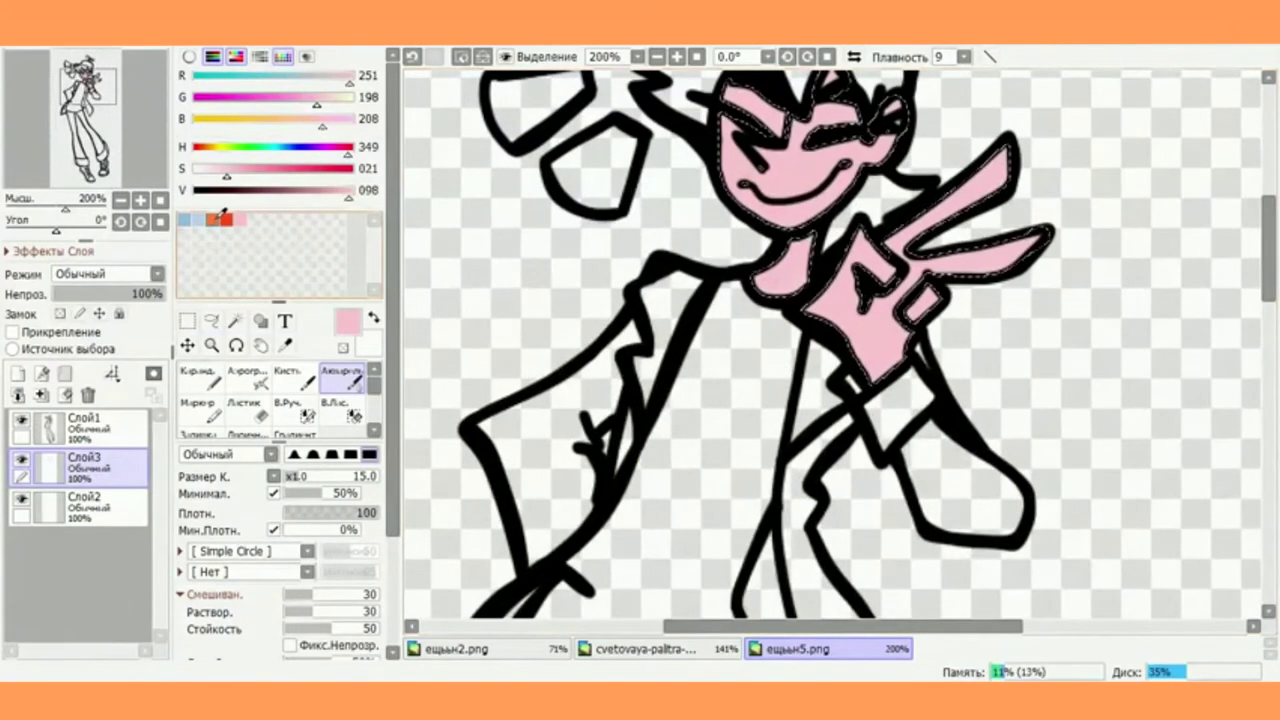
# Clear the skin selection and select the hair areas on the line art layer with the Magic Wand and selection pen
pyautogui.click(199, 219)
pyautogui.scroll(-1, 645, 277)
pyautogui.click(298, 38)
pyautogui.click(338, 57)
pyautogui.click(235, 320)
pyautogui.scroll(3, 680, 190)
pyautogui.click(680, 193)
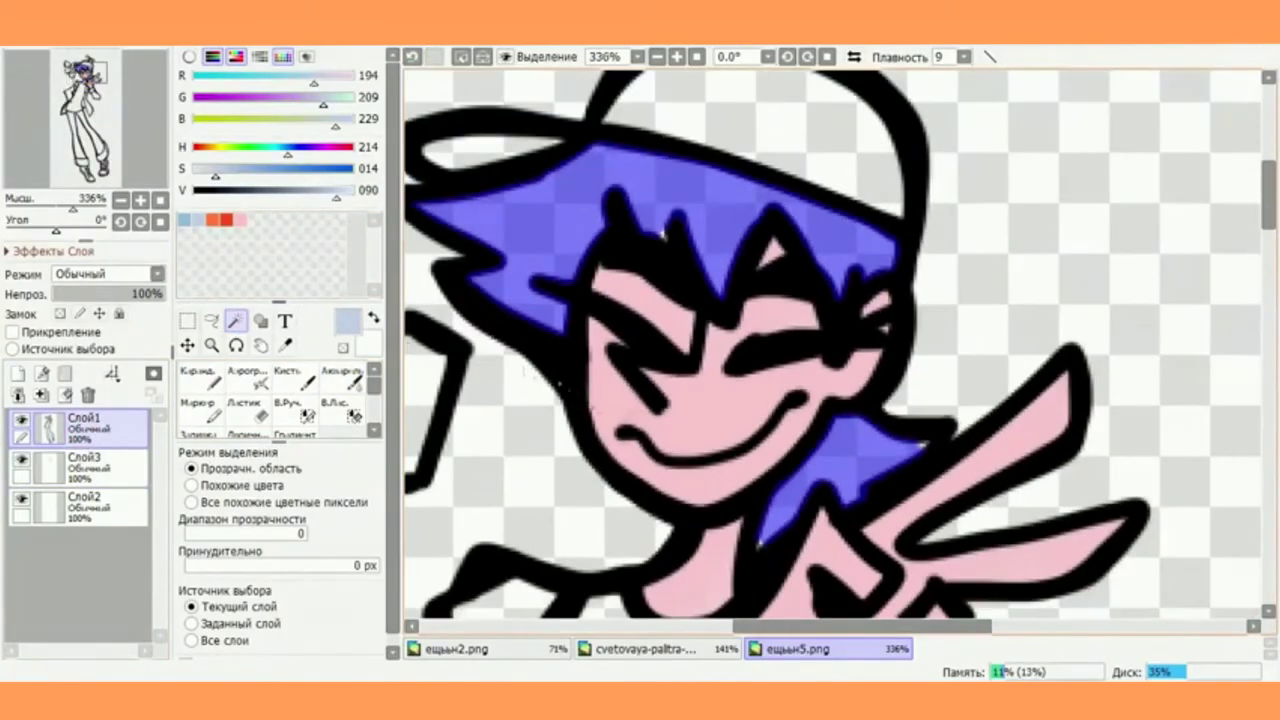
pyautogui.click(295, 408)
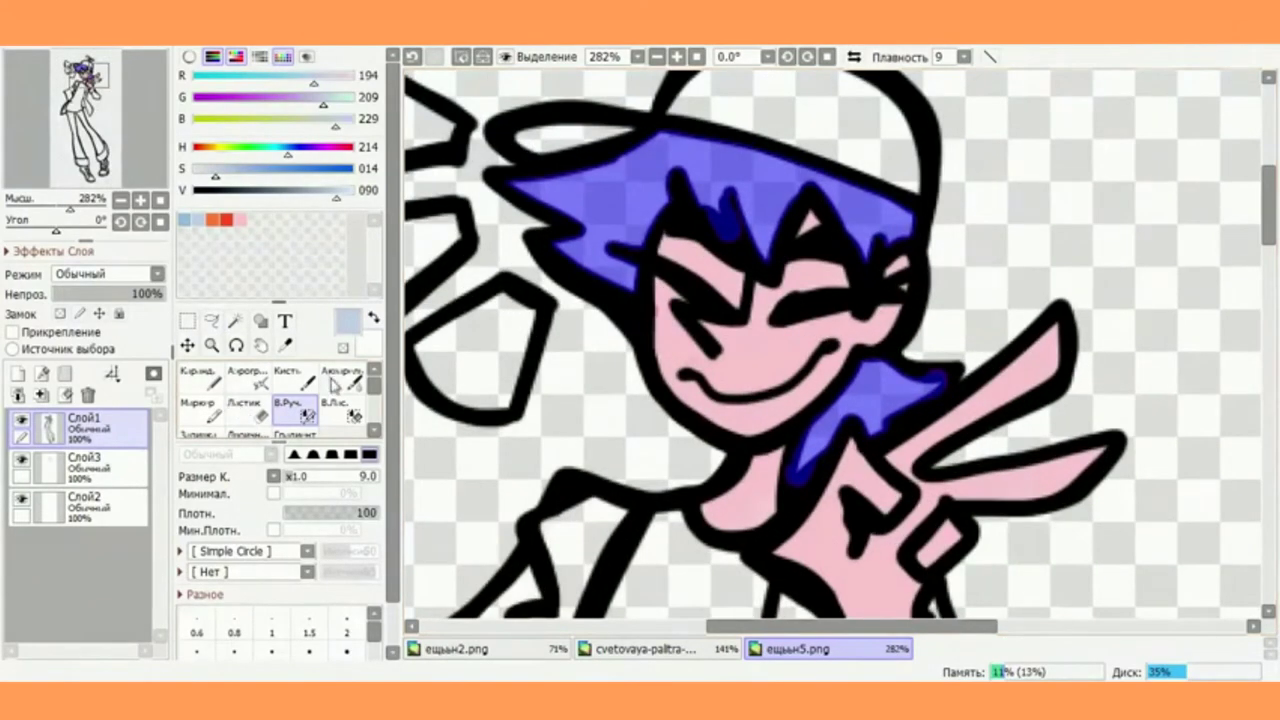
# Paint the selected hair red (251, 76, 31) on the Слой3 layer with the watercolour brush
pyautogui.click(333, 382)
pyautogui.click(229, 217)
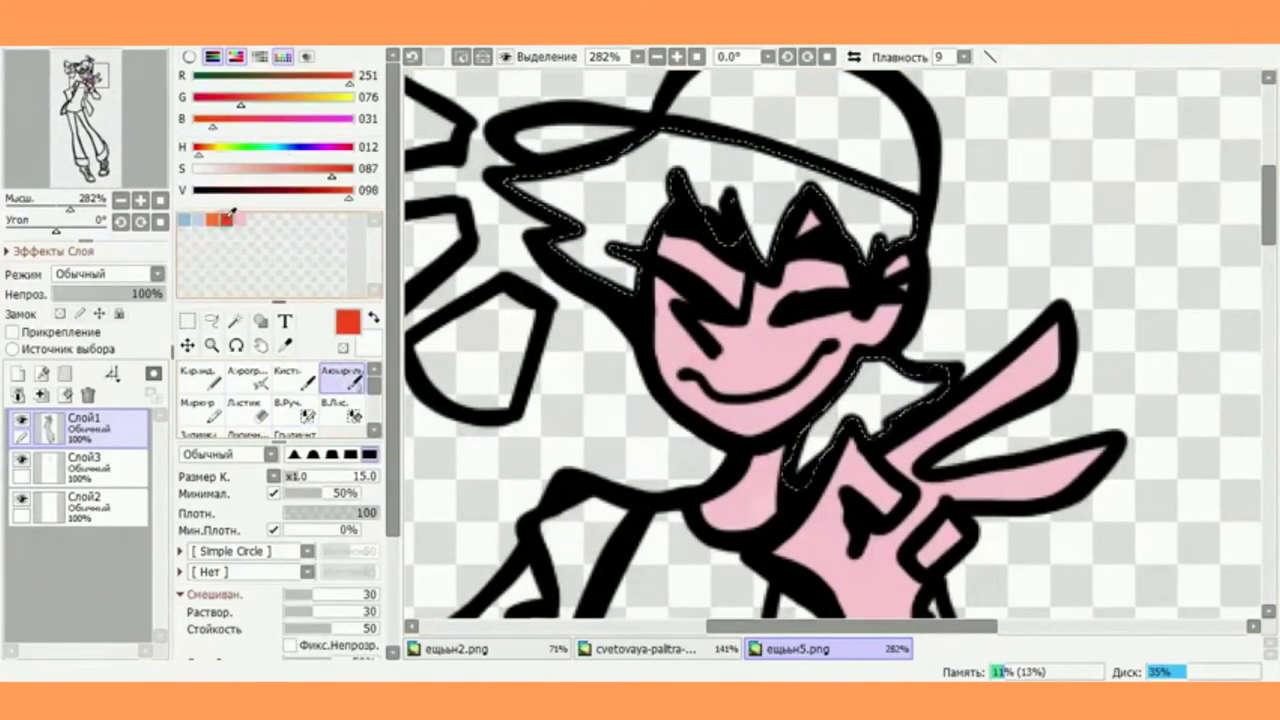
pyautogui.moveTo(766, 250)
pyautogui.mouseDown()
pyautogui.moveTo(797, 182)
pyautogui.moveTo(836, 190)
pyautogui.mouseUp()
pyautogui.click(412, 57)
pyautogui.click(122, 459)
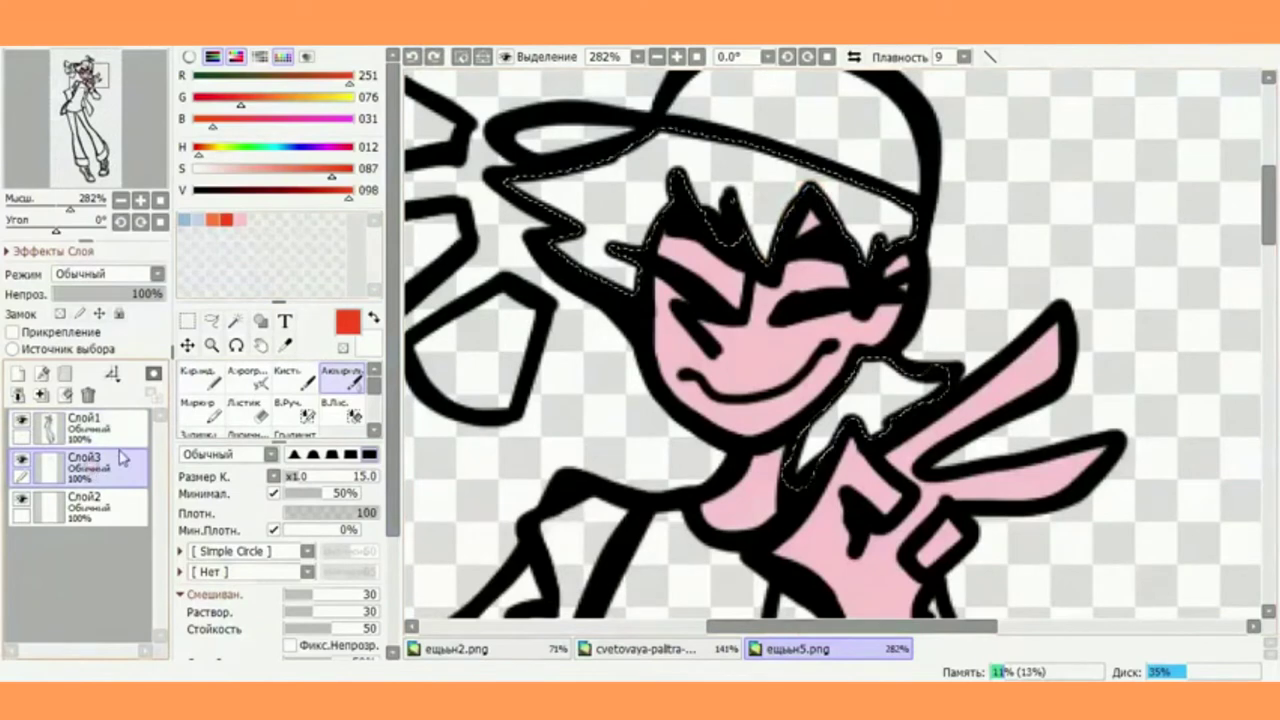
pyautogui.moveTo(764, 245); pyautogui.dragTo(818, 156)
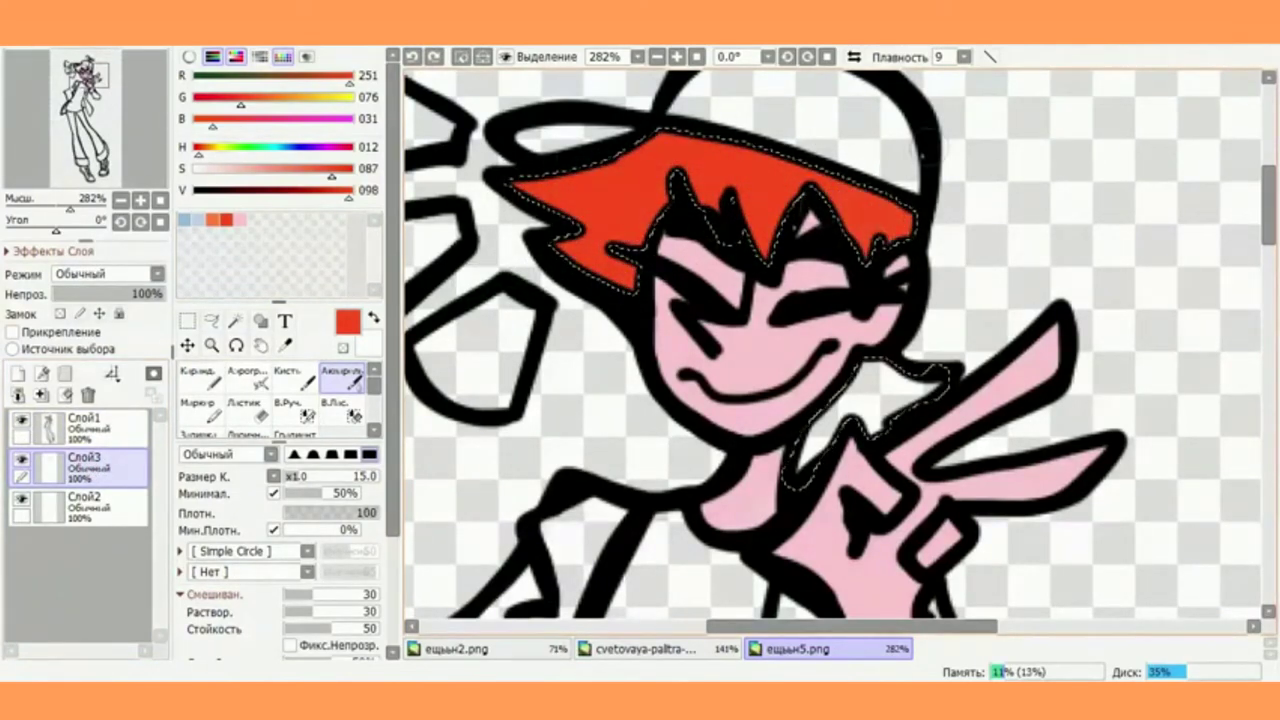
pyautogui.moveTo(810, 455); pyautogui.dragTo(920, 390)
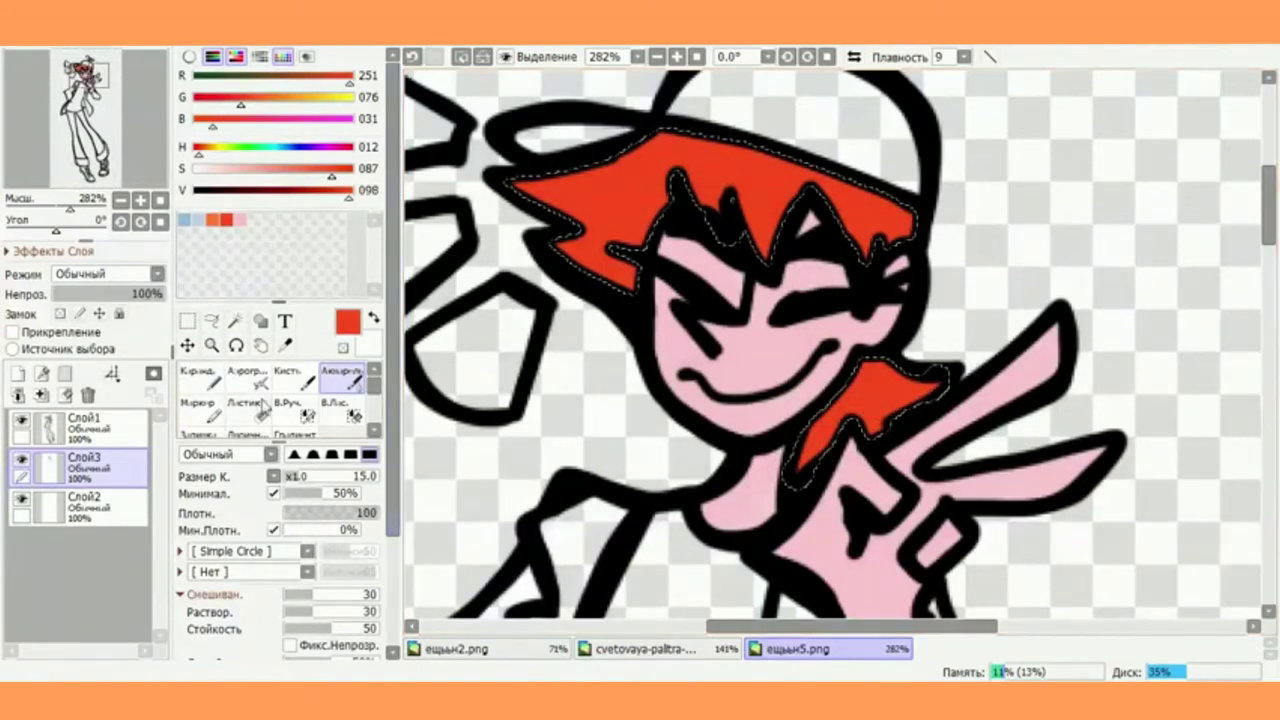
# Go over the red fringe with the regular brush and set the brush size to 40
pyautogui.click(203, 379)
pyautogui.click(296, 379)
pyautogui.moveTo(700, 180); pyautogui.dragTo(724, 196)
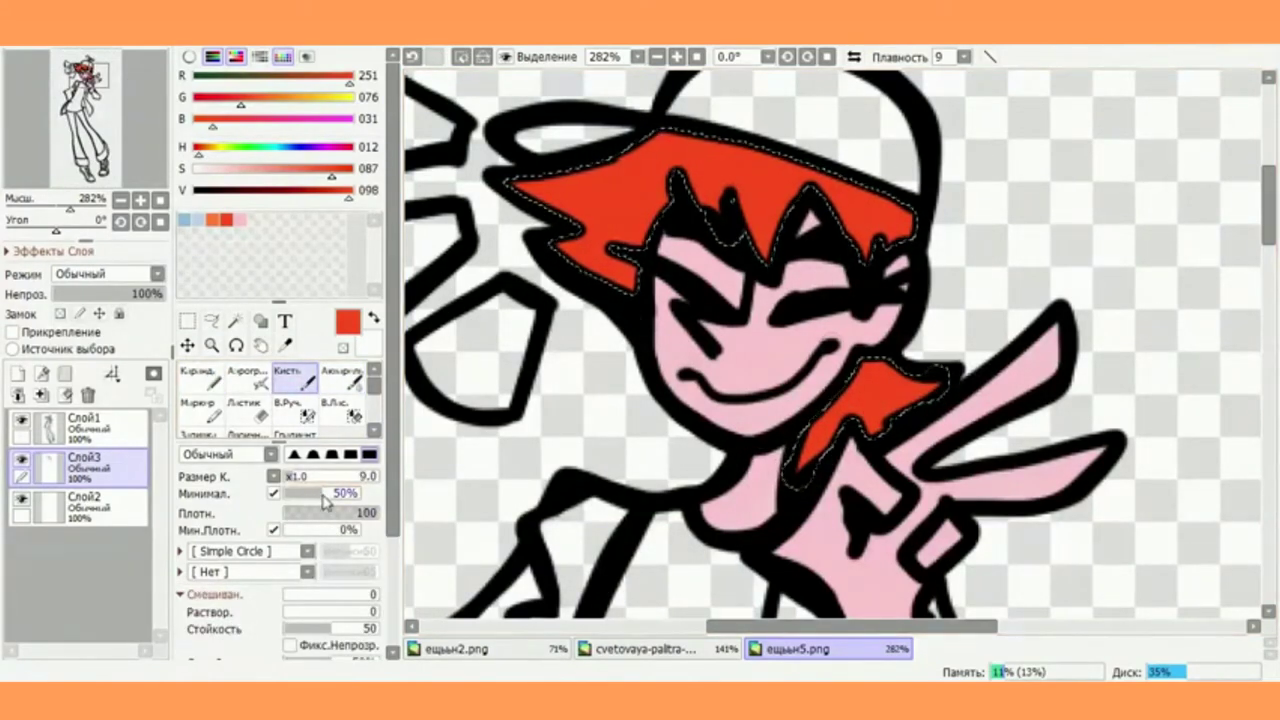
pyautogui.click(321, 478)
# Clear the hair selection and set up the brush with skin pink (251, 198, 208) at size 13 for the ear
pyautogui.scroll(-2, 908, 312)
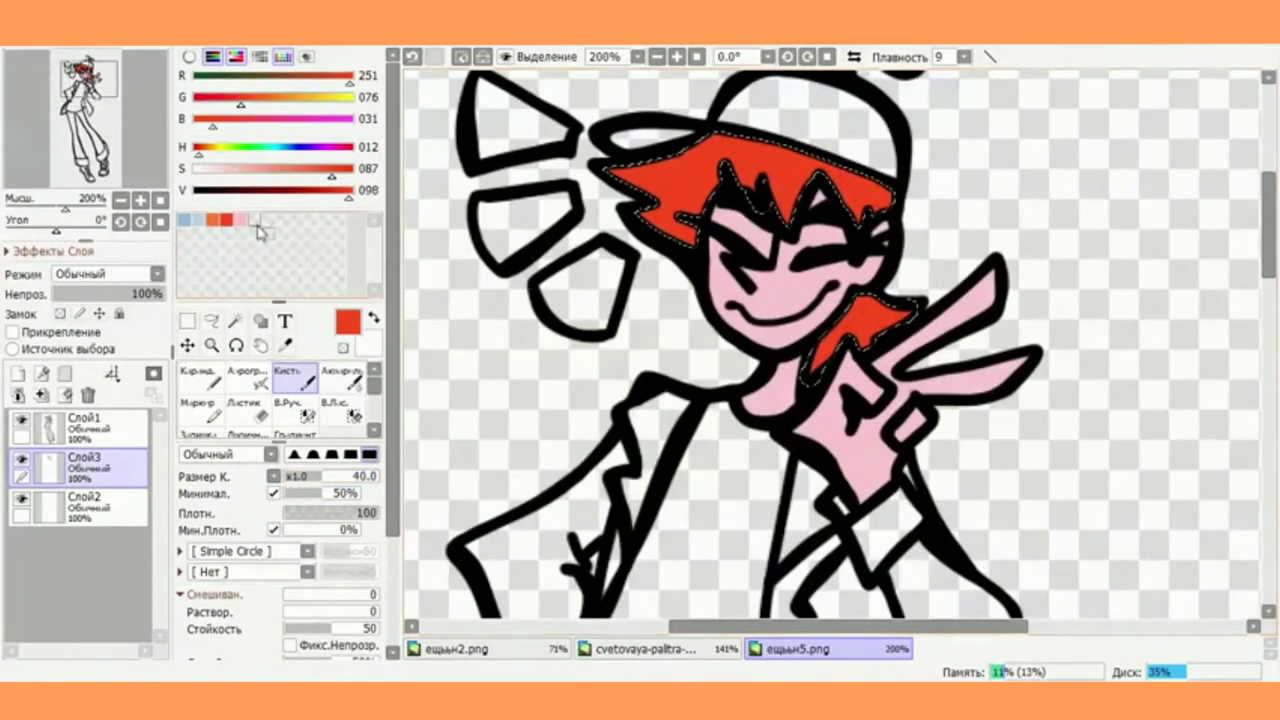
pyautogui.click(296, 38)
pyautogui.click(342, 60)
pyautogui.scroll(-2, 754, 196)
pyautogui.scroll(9, 754, 208)
pyautogui.click(240, 220)
pyautogui.moveTo(307, 478); pyautogui.dragTo(298, 477)
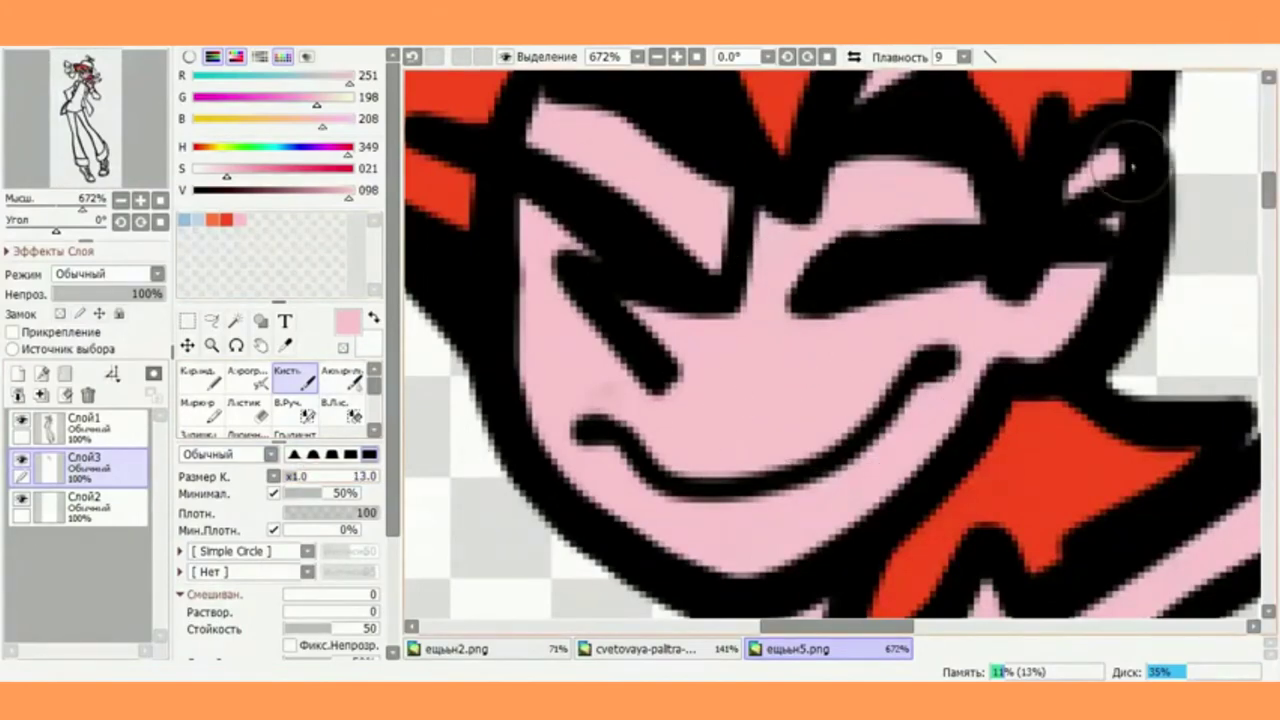
pyautogui.scroll(-10, 1130, 166)
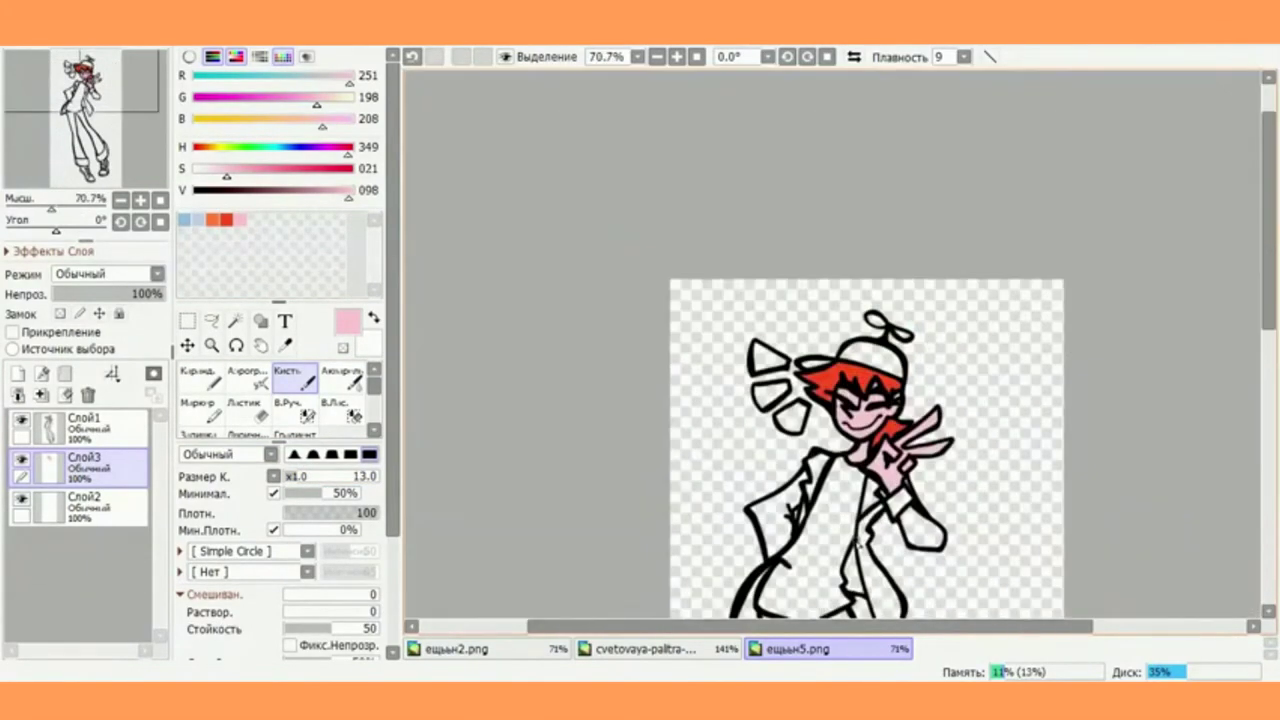
# Choose light blue (194, 209, 229) and select the jacket's panels, tails and sleeves on the line art layer with the Magic Wand
pyautogui.scroll(2, 857, 543)
pyautogui.click(197, 219)
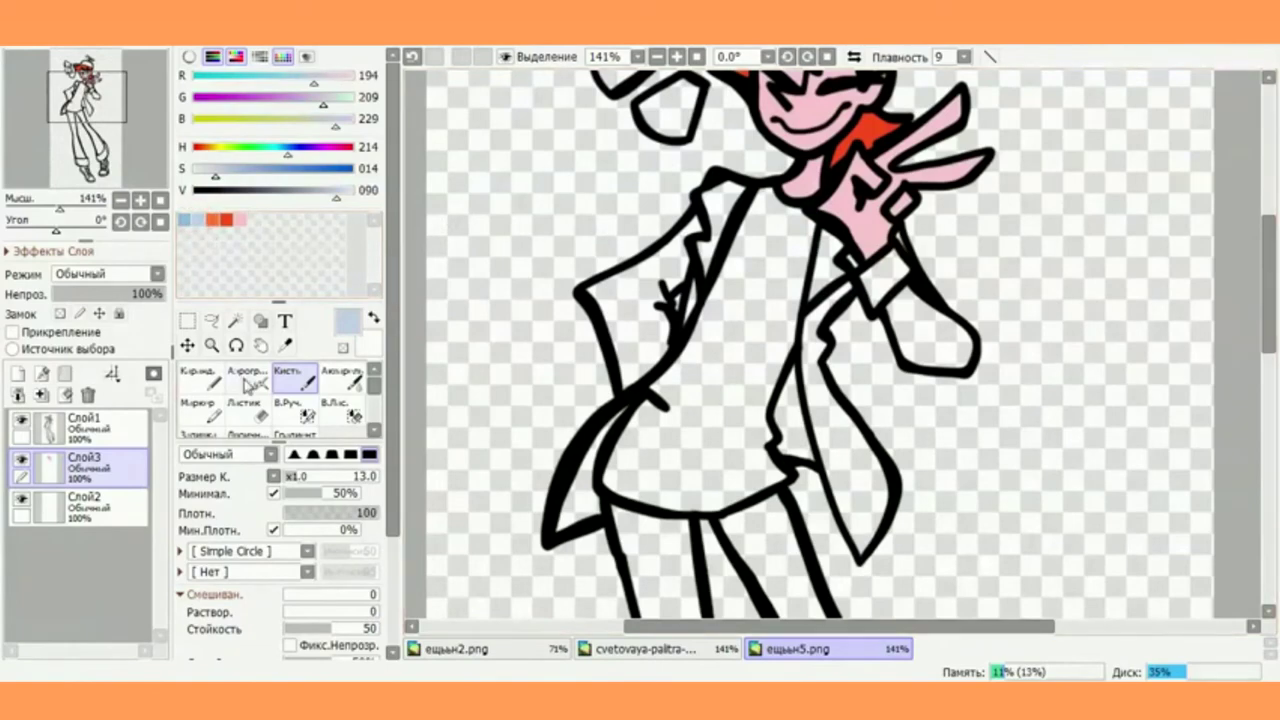
pyautogui.click(236, 322)
pyautogui.click(110, 427)
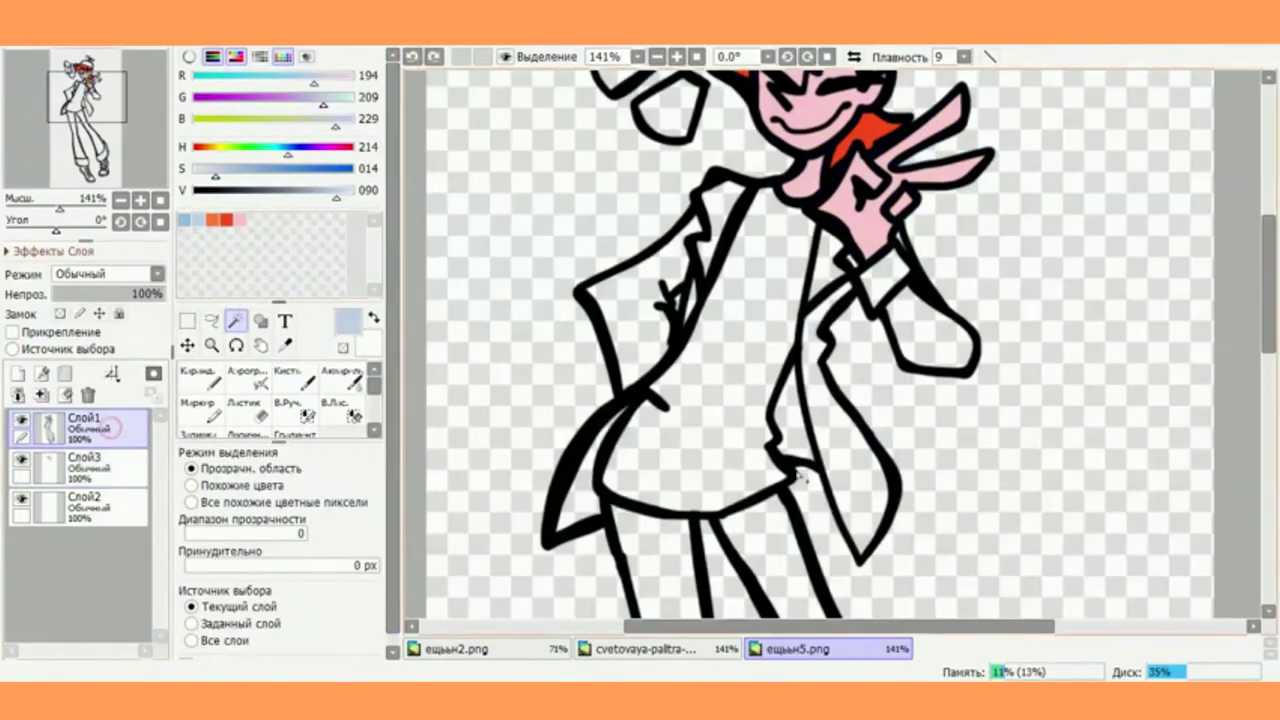
pyautogui.click(575, 503)
pyautogui.scroll(-2, 648, 340)
pyautogui.scroll(5, 653, 310)
pyautogui.click(625, 324)
pyautogui.click(759, 179)
pyautogui.click(943, 262)
pyautogui.click(1133, 390)
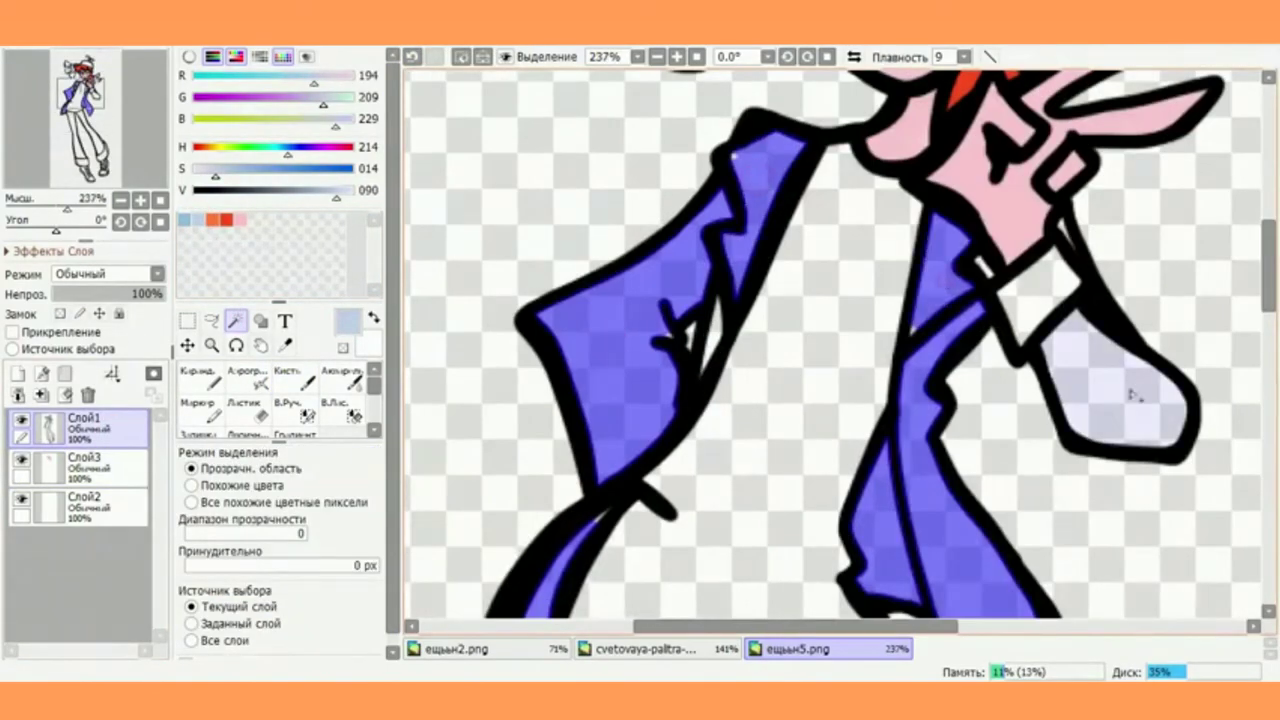
# Add the raised arm's cuff to the jacket selection and fill its missed slivers with the selection pen at size 9
pyautogui.click(1038, 280)
pyautogui.click(296, 410)
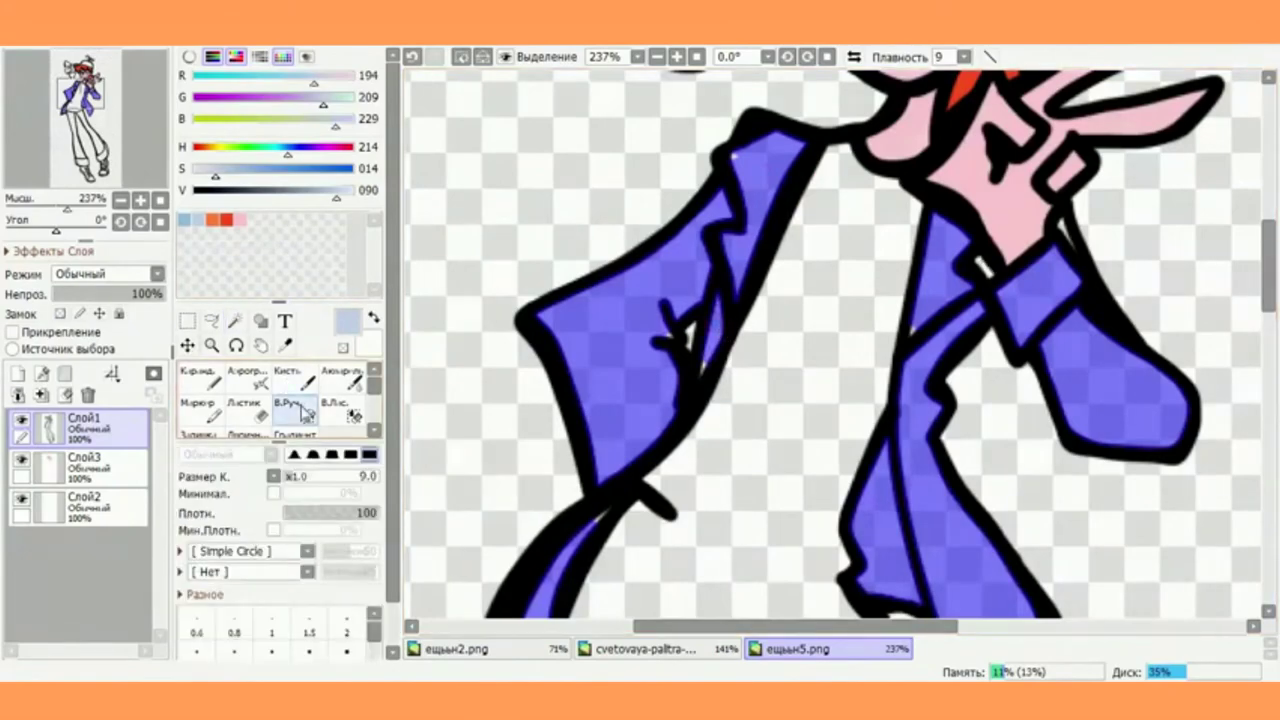
pyautogui.scroll(2, 676, 345)
pyautogui.scroll(-3, 715, 416)
pyautogui.scroll(5, 726, 262)
pyautogui.scroll(-5, 792, 145)
pyautogui.scroll(5, 985, 300)
pyautogui.moveTo(868, 264)
pyautogui.mouseDown()
pyautogui.moveTo(844, 300)
pyautogui.moveTo(927, 308)
pyautogui.mouseUp()
pyautogui.scroll(-5, 850, 298)
pyautogui.scroll(6, 915, 195)
pyautogui.moveTo(1120, 242); pyautogui.dragTo(1100, 184)
pyautogui.scroll(-10, 1100, 205)
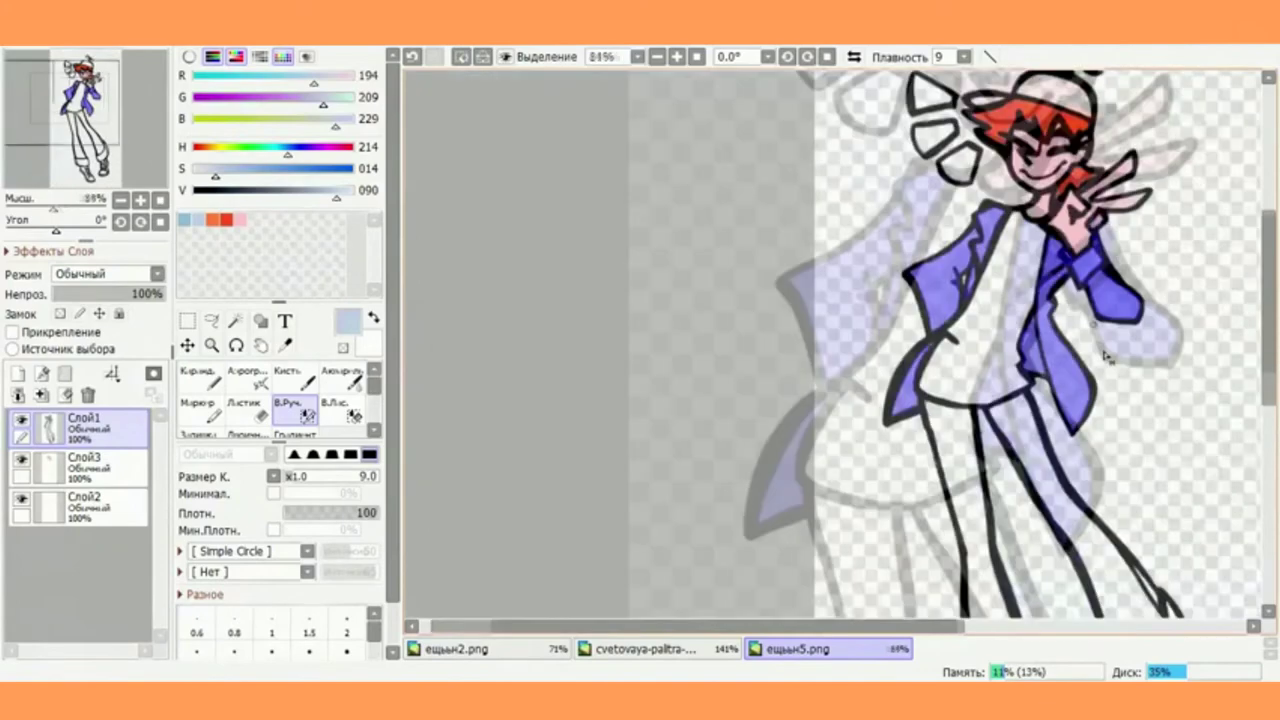
pyautogui.scroll(6, 790, 235)
pyautogui.scroll(1, 747, 262)
pyautogui.moveTo(667, 250)
pyautogui.mouseDown()
pyautogui.moveTo(573, 324)
pyautogui.moveTo(655, 262)
pyautogui.moveTo(650, 413)
pyautogui.mouseUp()
pyautogui.scroll(-5, 670, 250)
# Paint the selected jacket light blue (194, 209, 229) on the Слой3 layer with the brush at size 63
pyautogui.click(87, 458)
pyautogui.click(290, 378)
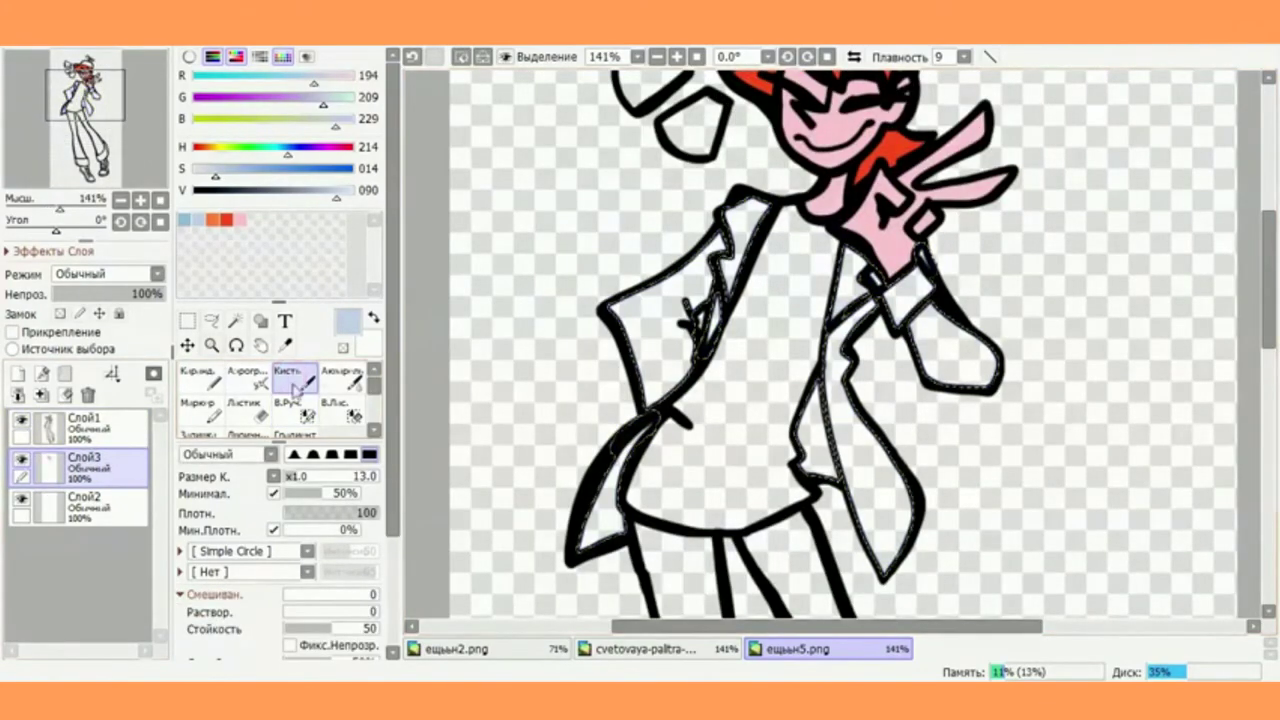
pyautogui.click(315, 479)
pyautogui.moveTo(578, 560)
pyautogui.mouseDown()
pyautogui.moveTo(655, 370)
pyautogui.moveTo(748, 220)
pyautogui.mouseUp()
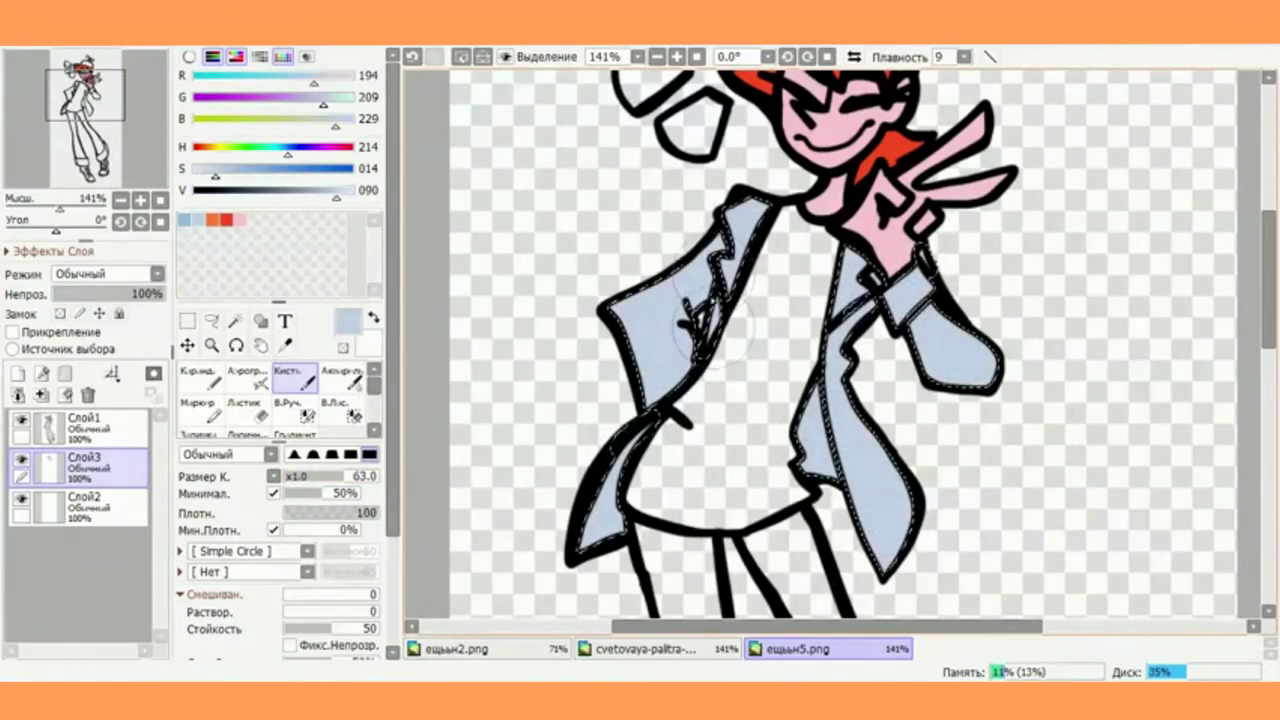
pyautogui.scroll(3, 890, 480)
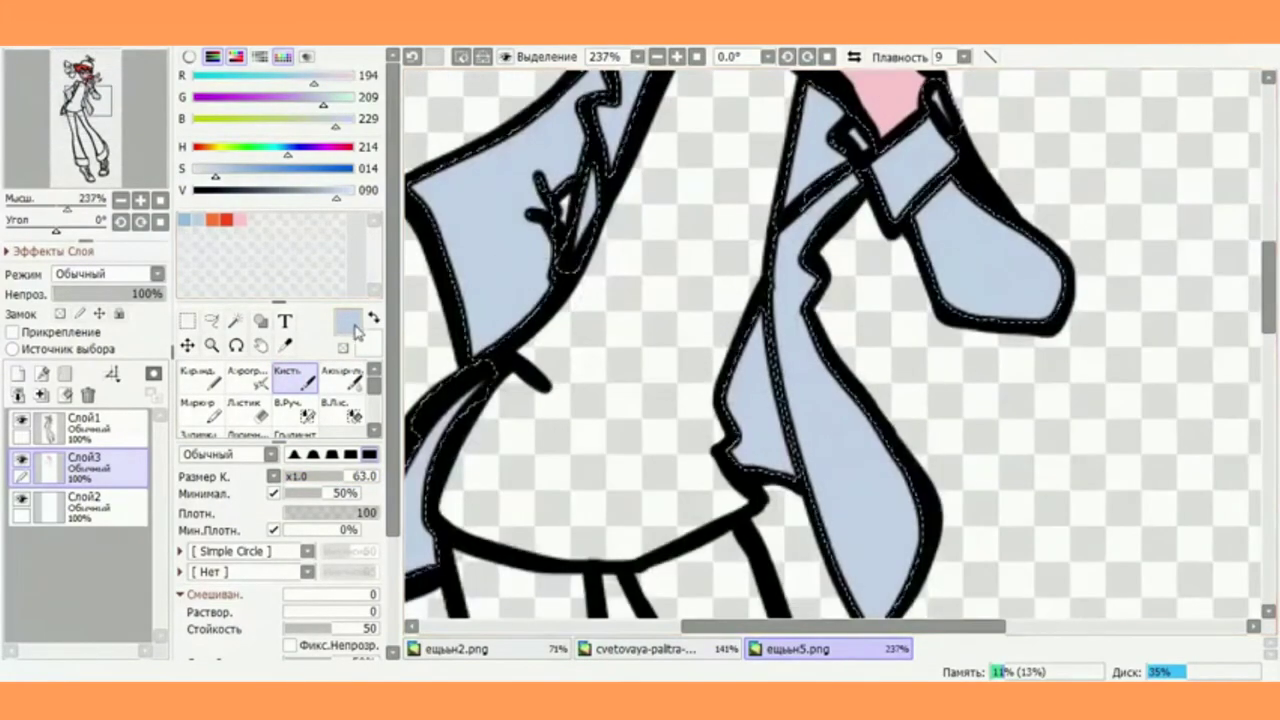
# Clear the jacket selection and select both trouser legs and their turn-ups on the Слой1 line art layer with the Magic Wand
pyautogui.scroll(-3, 798, 293)
pyautogui.scroll(-4, 657, 385)
pyautogui.scroll(1, 651, 523)
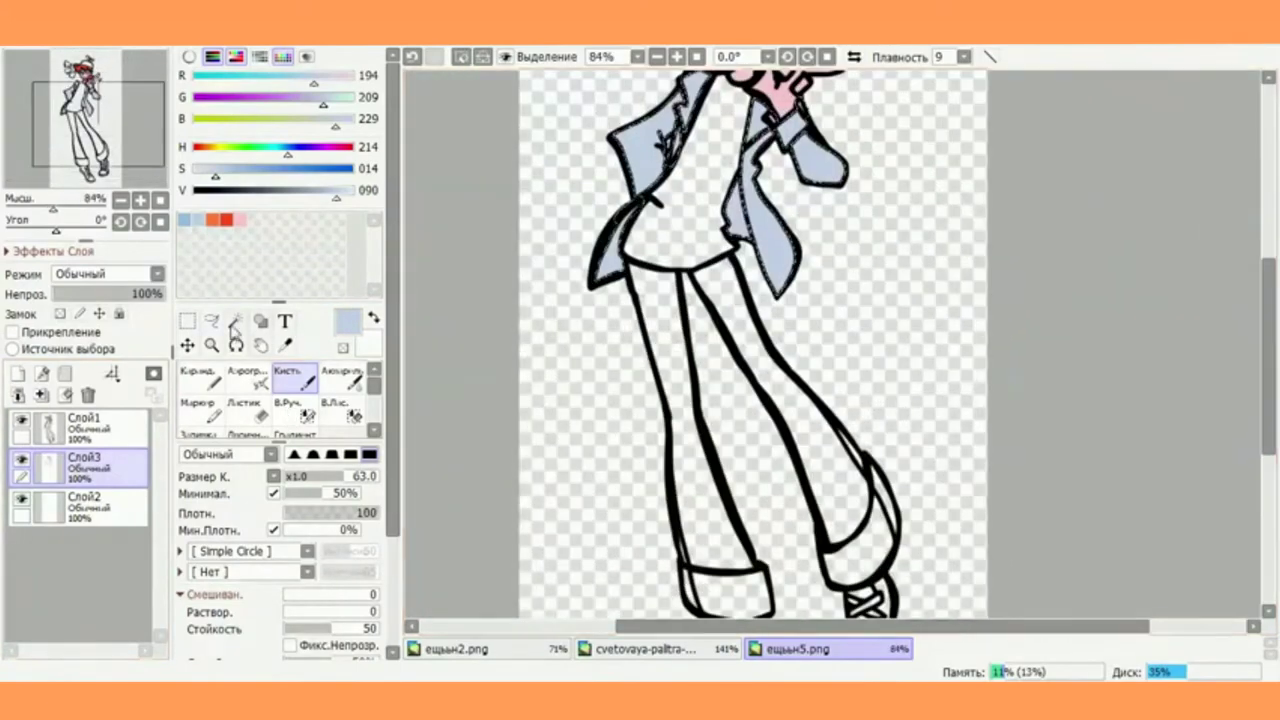
pyautogui.click(236, 321)
pyautogui.click(305, 39)
pyautogui.click(328, 57)
pyautogui.click(665, 345)
pyautogui.click(412, 57)
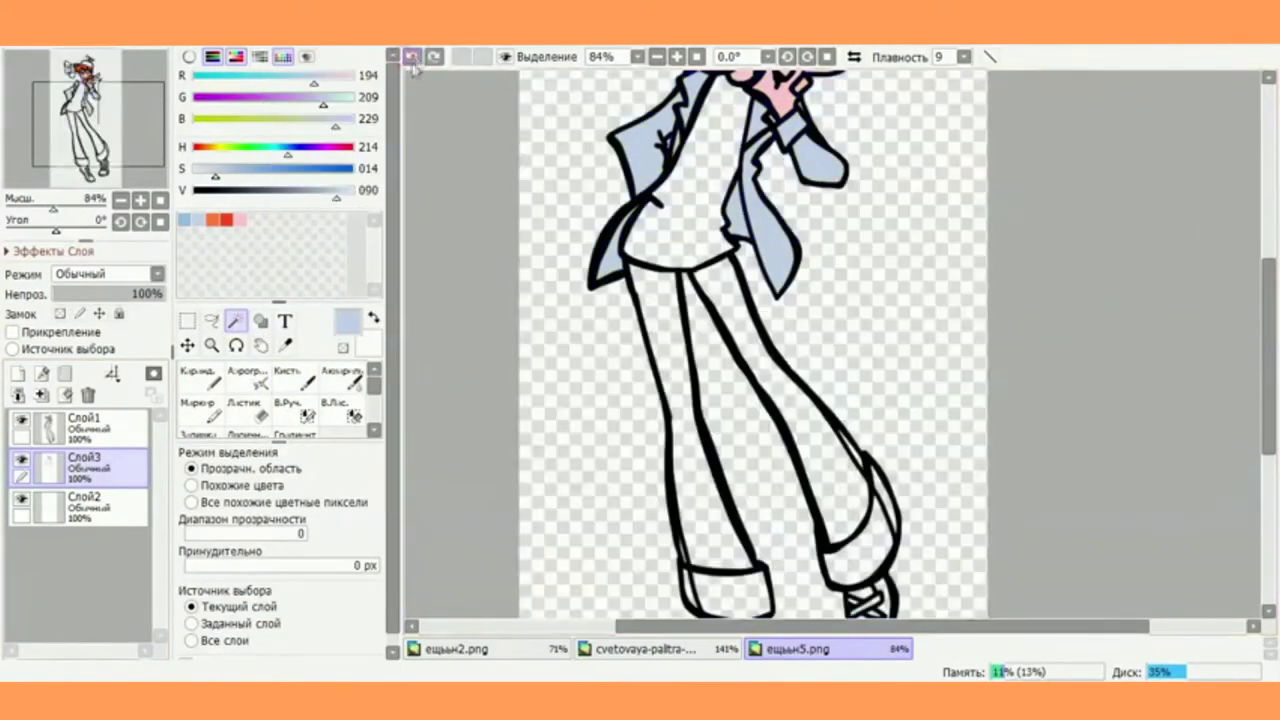
pyautogui.click(108, 428)
pyautogui.click(714, 510)
pyautogui.click(838, 465)
pyautogui.scroll(-4, 843, 461)
pyautogui.scroll(12, 846, 465)
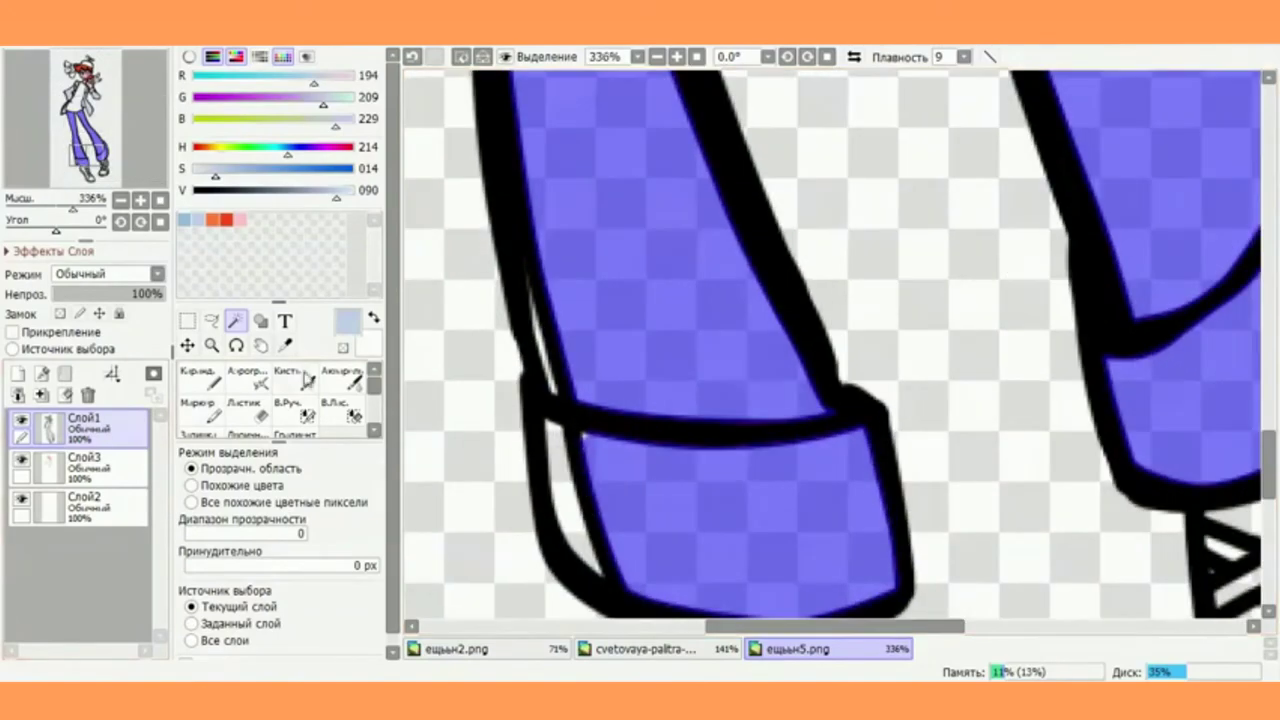
# Add the missed slivers along the trouser seams and turn-ups to the selection with the selection pen at size 9
pyautogui.click(307, 380)
pyautogui.click(305, 412)
pyautogui.scroll(-1, 556, 465)
pyautogui.scroll(2, 556, 463)
pyautogui.moveTo(590, 445)
pyautogui.mouseDown()
pyautogui.moveTo(563, 346)
pyautogui.moveTo(618, 605)
pyautogui.moveTo(585, 490)
pyautogui.moveTo(508, 366)
pyautogui.mouseUp()
pyautogui.scroll(-2, 588, 480)
pyautogui.scroll(2, 600, 500)
pyautogui.scroll(-3, 490, 500)
pyautogui.scroll(3, 783, 160)
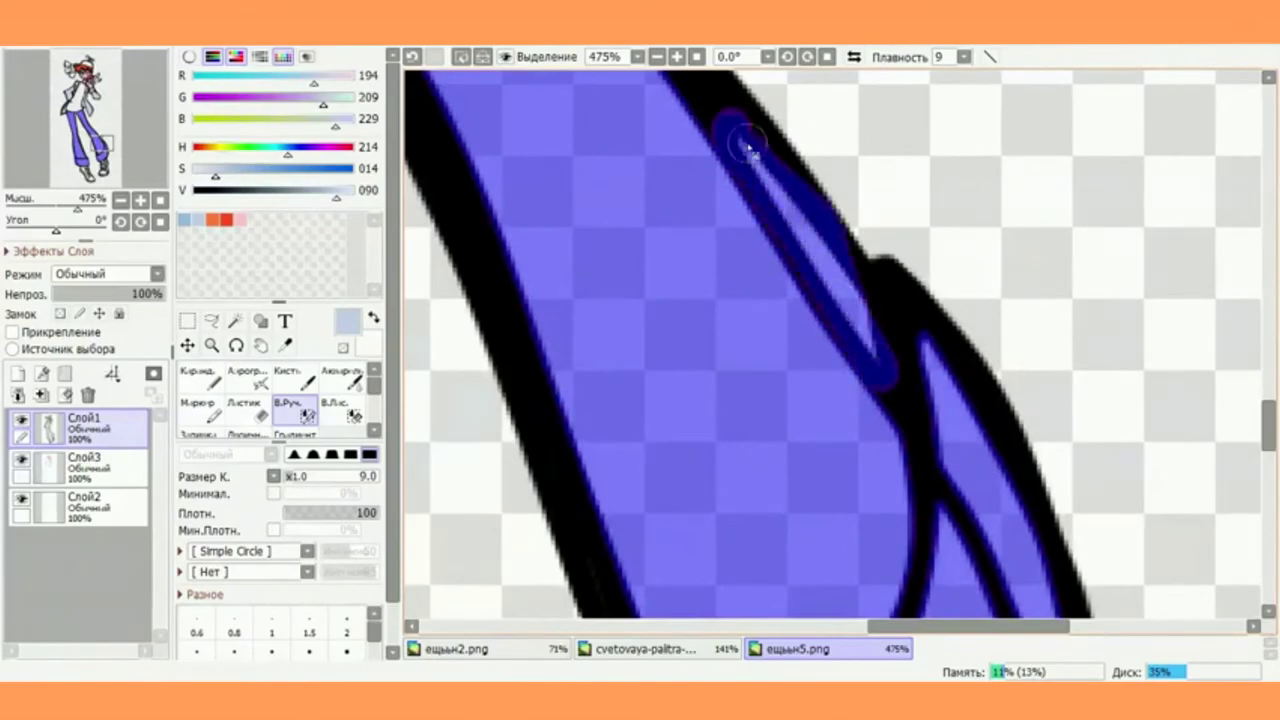
pyautogui.scroll(-4, 748, 148)
pyautogui.scroll(3, 662, 255)
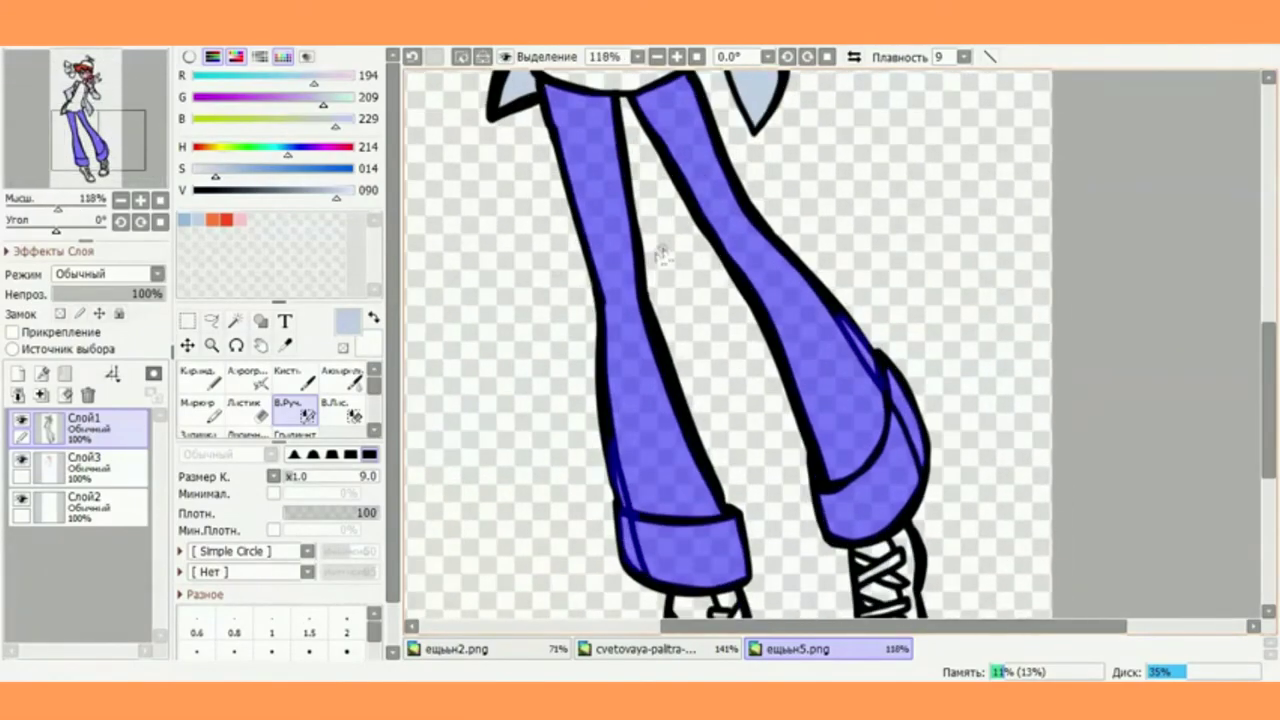
pyautogui.scroll(2, 662, 255)
pyautogui.scroll(-3, 652, 171)
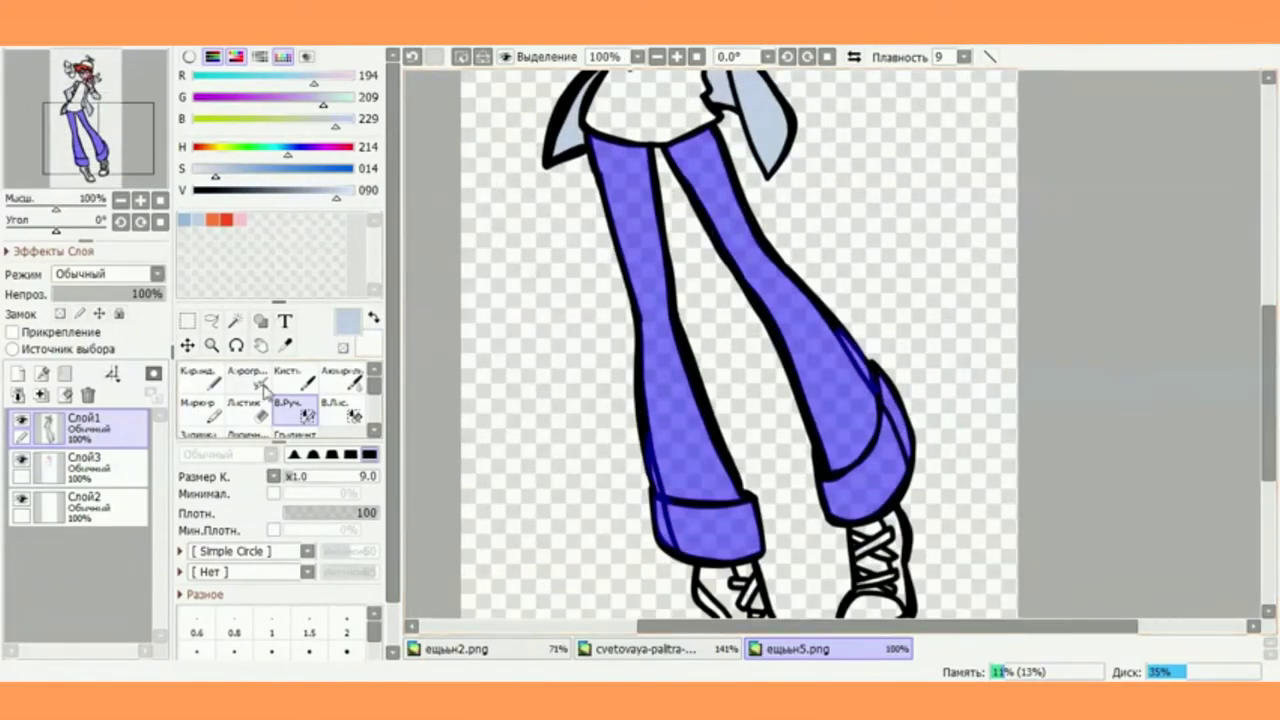
# Paint the selected trousers blue (149, 189, 220) on the Слой3 layer with the brush at size 63
pyautogui.click(90, 458)
pyautogui.click(296, 380)
pyautogui.click(186, 219)
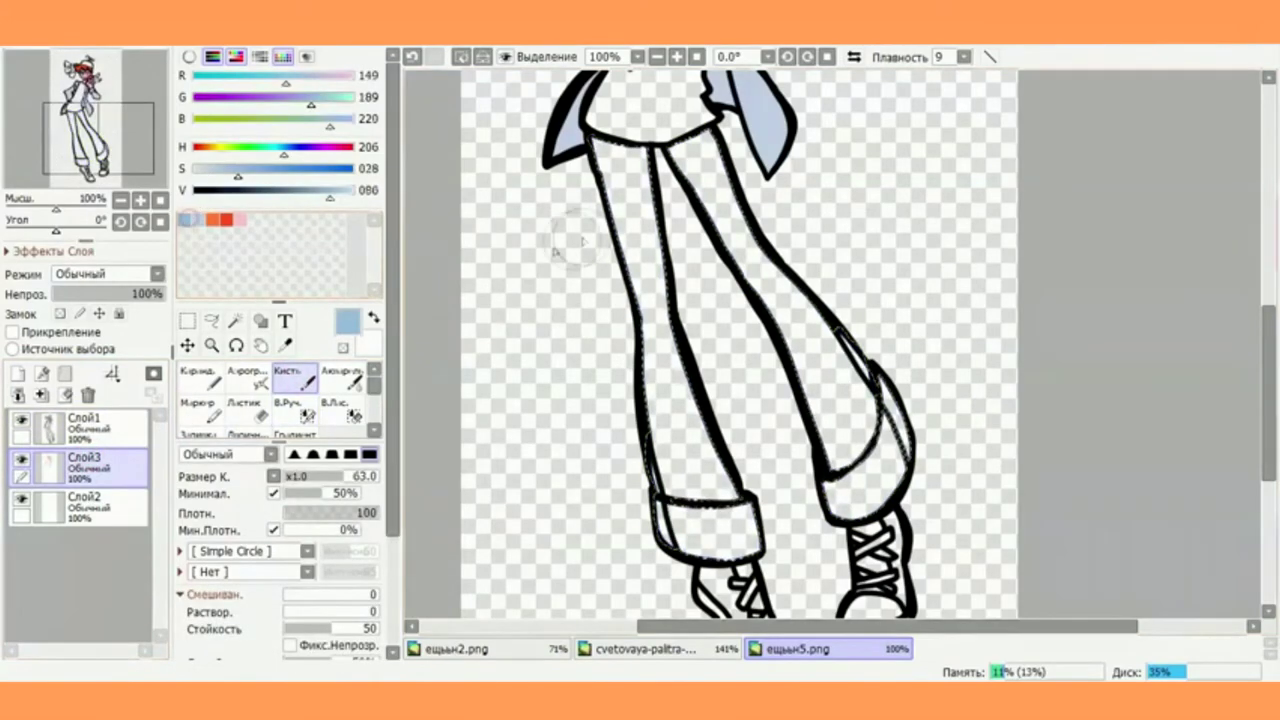
pyautogui.moveTo(624, 150); pyautogui.dragTo(615, 187)
pyautogui.moveTo(615, 187); pyautogui.dragTo(562, 196)
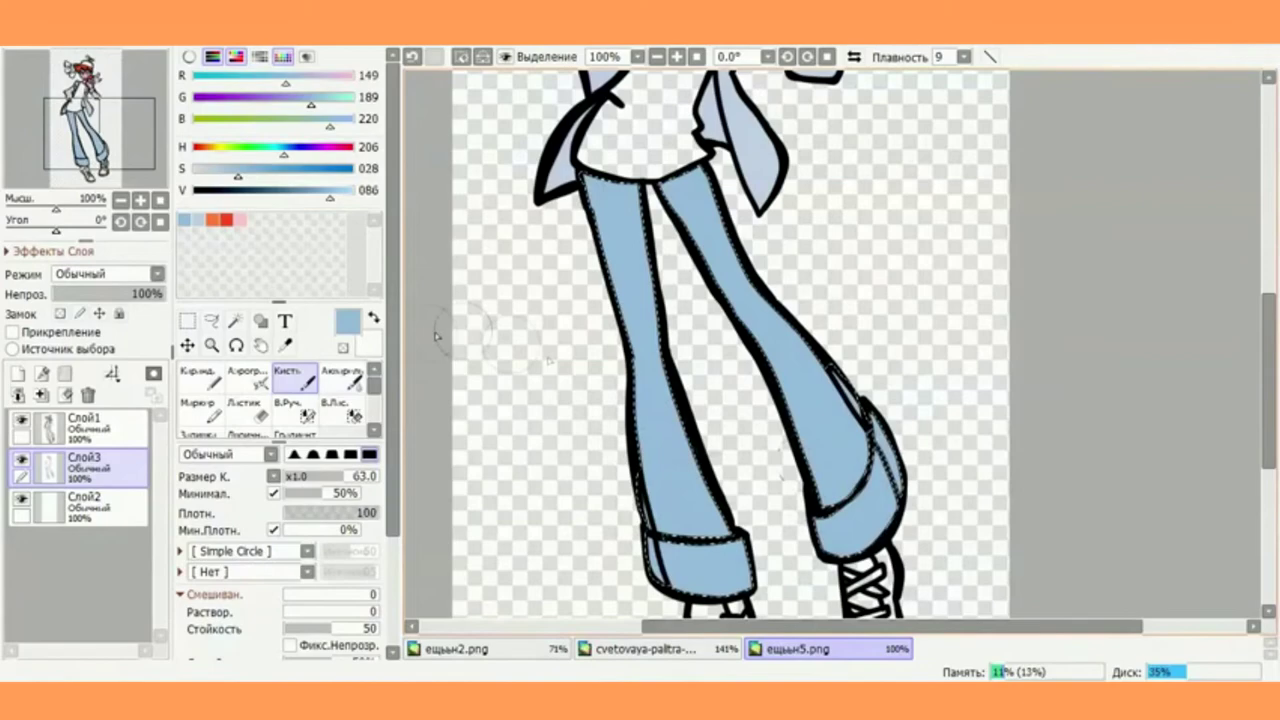
# Paint both trouser turn-ups light blue (194, 209, 229) with the brush at size 36
pyautogui.click(199, 220)
pyautogui.moveTo(727, 570); pyautogui.dragTo(757, 396)
pyautogui.scroll(4, 757, 396)
pyautogui.moveTo(336, 477); pyautogui.dragTo(324, 479)
pyautogui.click(322, 478)
pyautogui.moveTo(455, 330); pyautogui.dragTo(888, 335)
pyautogui.scroll(-4, 746, 457)
pyautogui.scroll(4, 737, 114)
pyautogui.moveTo(737, 114)
pyautogui.mouseDown()
pyautogui.moveTo(857, 94)
pyautogui.moveTo(913, 345)
pyautogui.moveTo(962, 203)
pyautogui.mouseUp()
pyautogui.moveTo(890, 215)
pyautogui.mouseDown()
pyautogui.moveTo(914, 391)
pyautogui.moveTo(660, 428)
pyautogui.moveTo(846, 309)
pyautogui.moveTo(911, 135)
pyautogui.mouseUp()
pyautogui.scroll(-6, 734, 323)
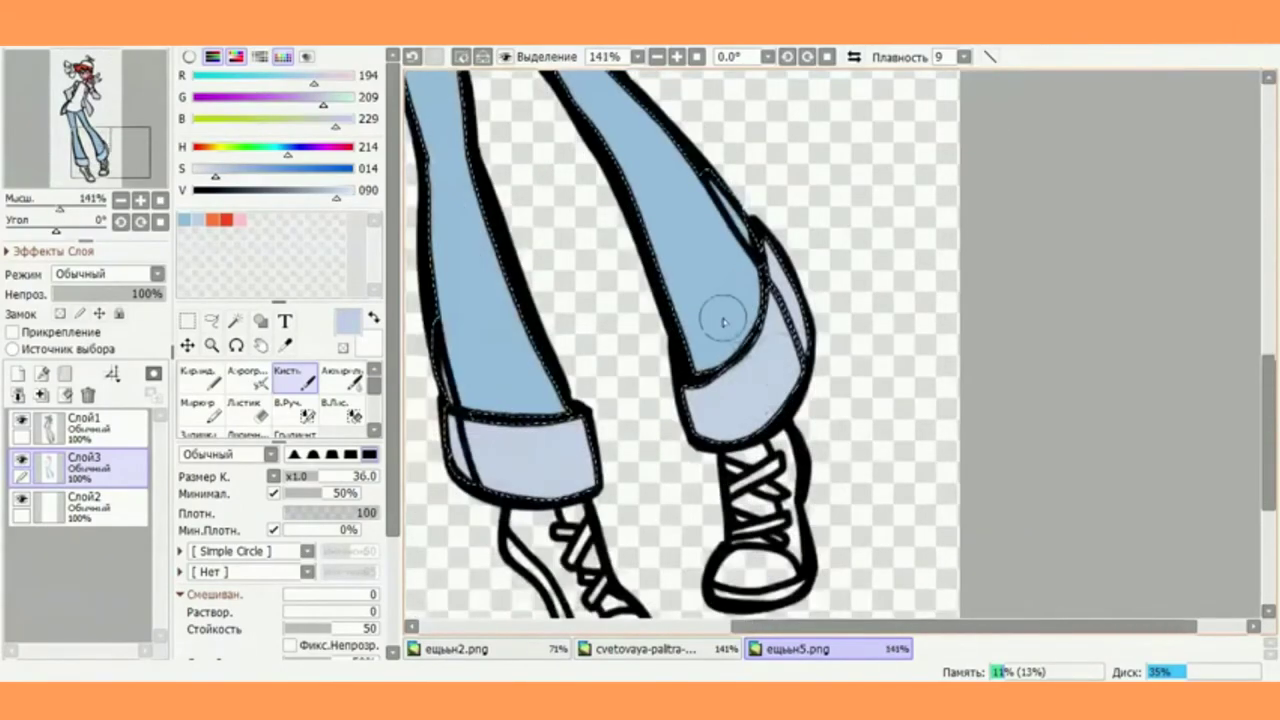
# Choose orange (254, 121, 61), activate the Слой1 line art layer and clear the trouser selection
pyautogui.scroll(2, 680, 111)
pyautogui.scroll(-1, 680, 111)
pyautogui.moveTo(1274, 385); pyautogui.dragTo(1272, 359)
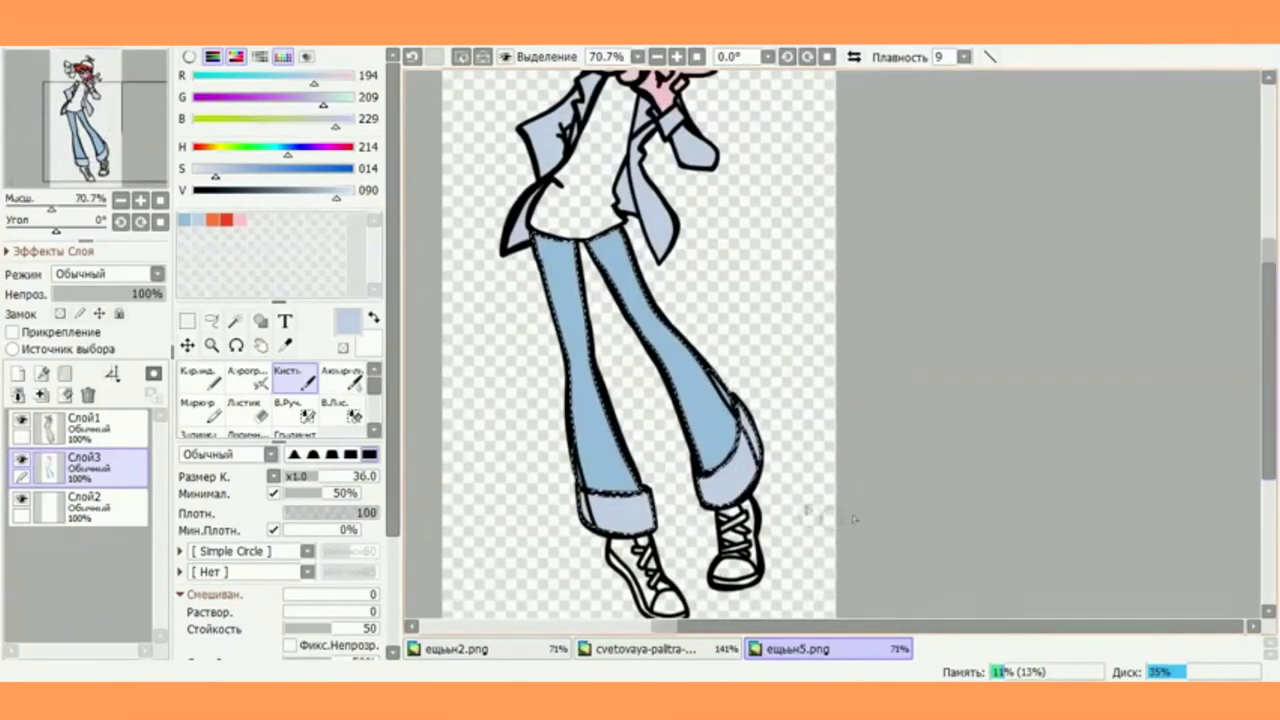
pyautogui.scroll(-2, 940, 470)
pyautogui.scroll(3, 804, 300)
pyautogui.moveTo(1270, 307); pyautogui.dragTo(1270, 294)
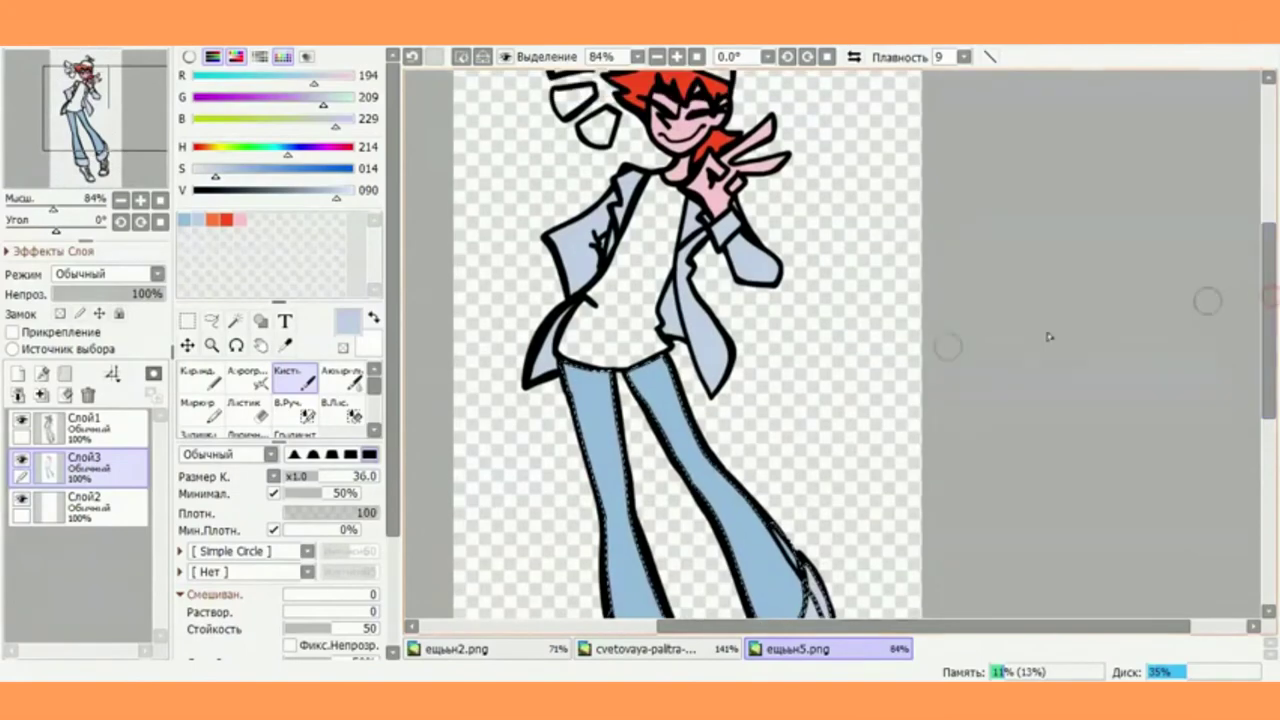
pyautogui.click(216, 222)
pyautogui.click(92, 429)
pyautogui.click(300, 38)
pyautogui.click(349, 58)
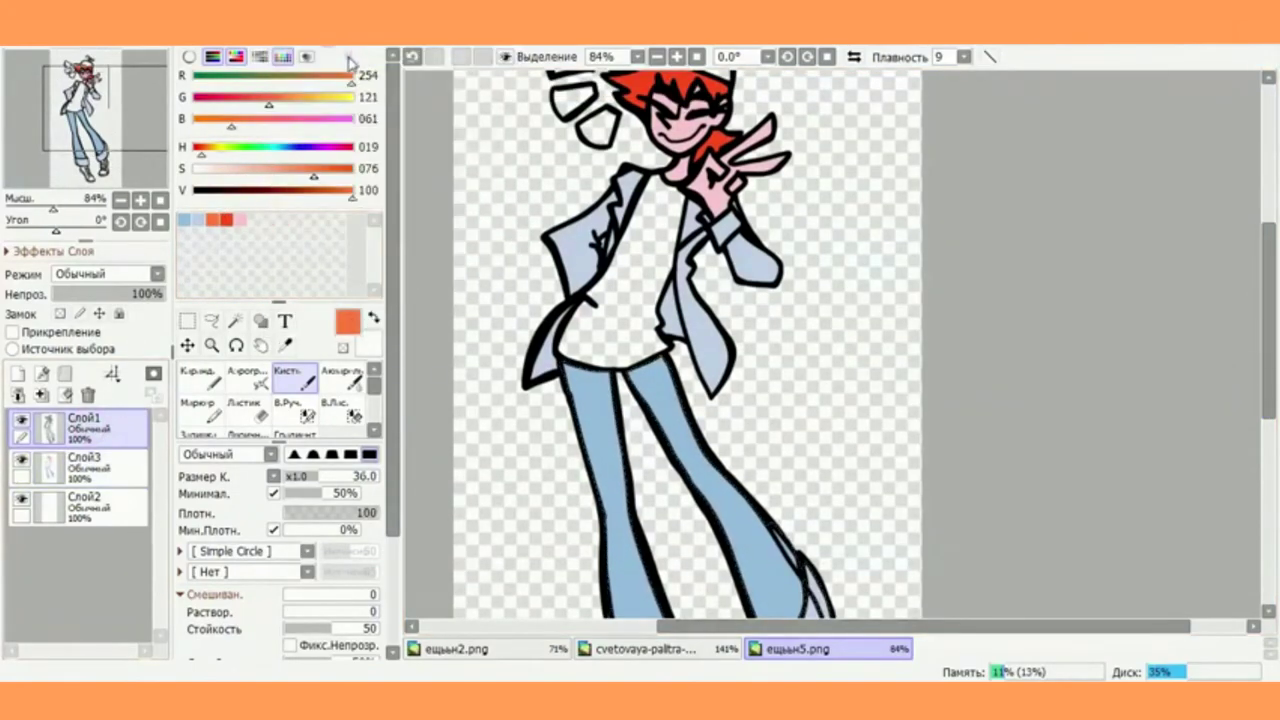
# Select the shirt area with the Magic Wand and check its edges with the selection pen
pyautogui.click(235, 321)
pyautogui.click(622, 255)
pyautogui.scroll(-1, 622, 255)
pyautogui.click(297, 405)
pyautogui.scroll(3, 608, 325)
pyautogui.scroll(-4, 617, 337)
pyautogui.scroll(7, 617, 337)
# Paint the selected shirt orange (254, 121, 61) on the Слой3 layer with the brush at size 36
pyautogui.click(82, 465)
pyautogui.click(305, 385)
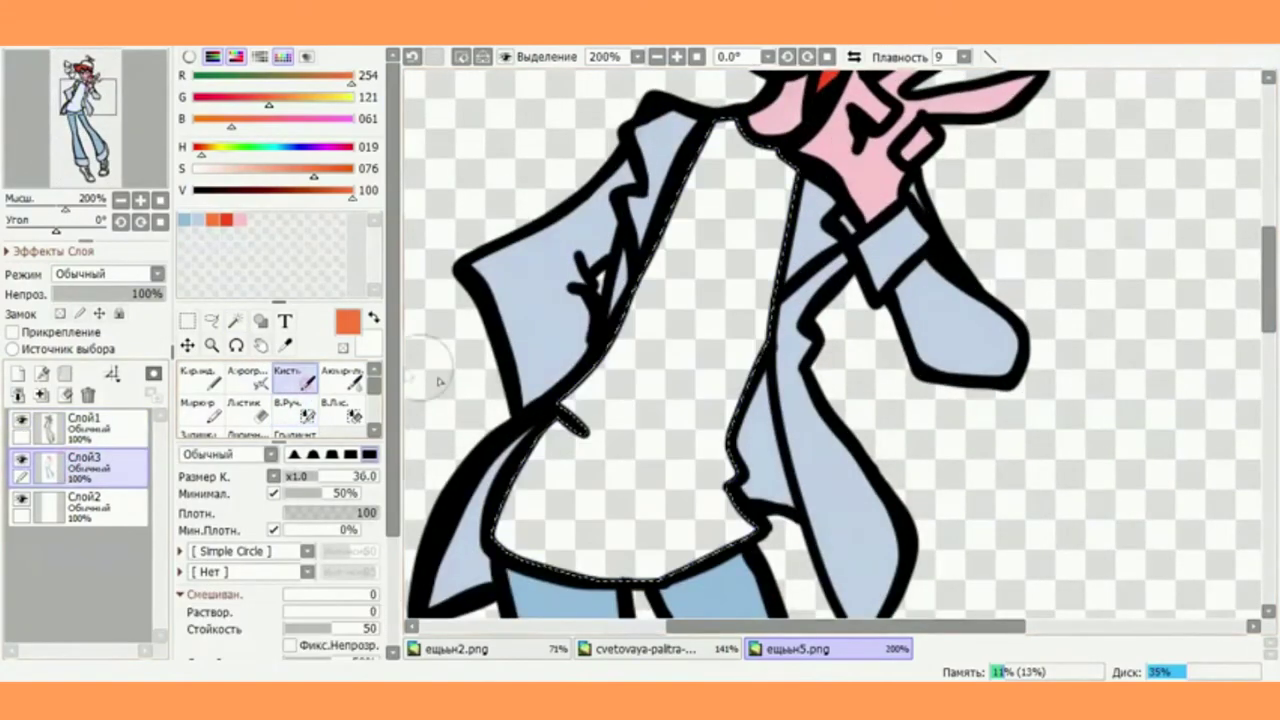
pyautogui.moveTo(510, 540)
pyautogui.mouseDown()
pyautogui.moveTo(720, 540)
pyautogui.moveTo(620, 400)
pyautogui.moveTo(788, 245)
pyautogui.moveTo(716, 162)
pyautogui.mouseUp()
pyautogui.scroll(-5, 703, 415)
pyautogui.scroll(8, 703, 370)
# Set up the pencil with red (251, 76, 31), smoothing 12 and size 2.5, undoing the test strokes on the shirt
pyautogui.click(197, 384)
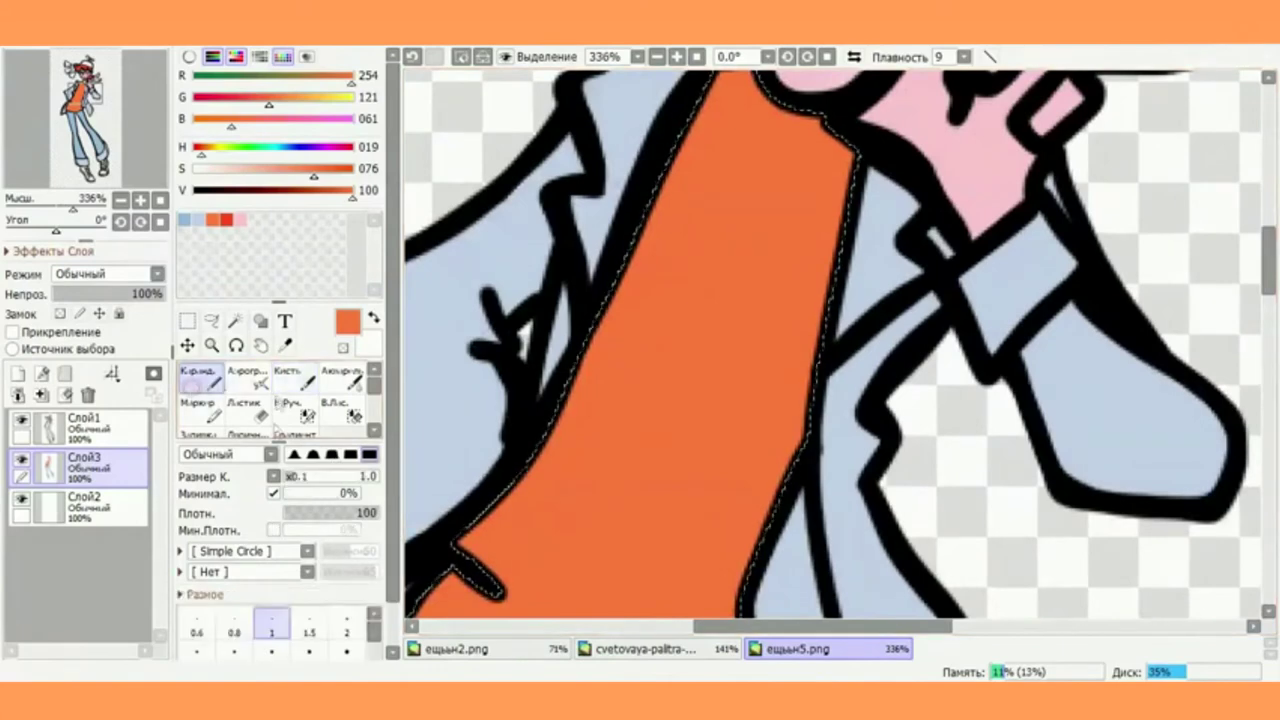
pyautogui.click(703, 338)
pyautogui.click(227, 220)
pyautogui.moveTo(735, 350)
pyautogui.mouseDown()
pyautogui.moveTo(697, 310)
pyautogui.moveTo(732, 345)
pyautogui.mouseUp()
pyautogui.hotkey('ctrl', 'z')
pyautogui.click(964, 57)
pyautogui.click(948, 298)
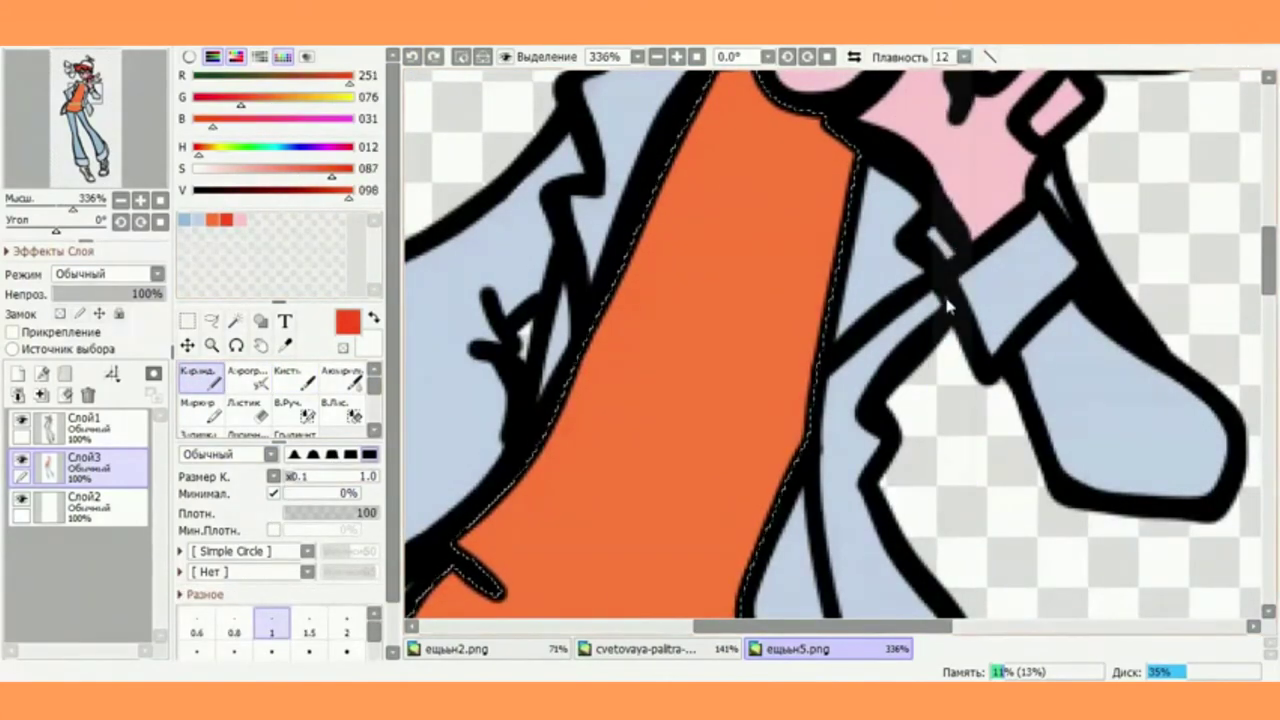
pyautogui.moveTo(290, 476); pyautogui.dragTo(308, 477)
pyautogui.moveTo(685, 300); pyautogui.dragTo(757, 373)
pyautogui.hotkey('ctrl', 'z')
# Try to draw a jagged red burst outline on the shirt's chest, and undo its strokes
pyautogui.scroll(3, 712, 271)
pyautogui.moveTo(690, 183); pyautogui.dragTo(691, 238)
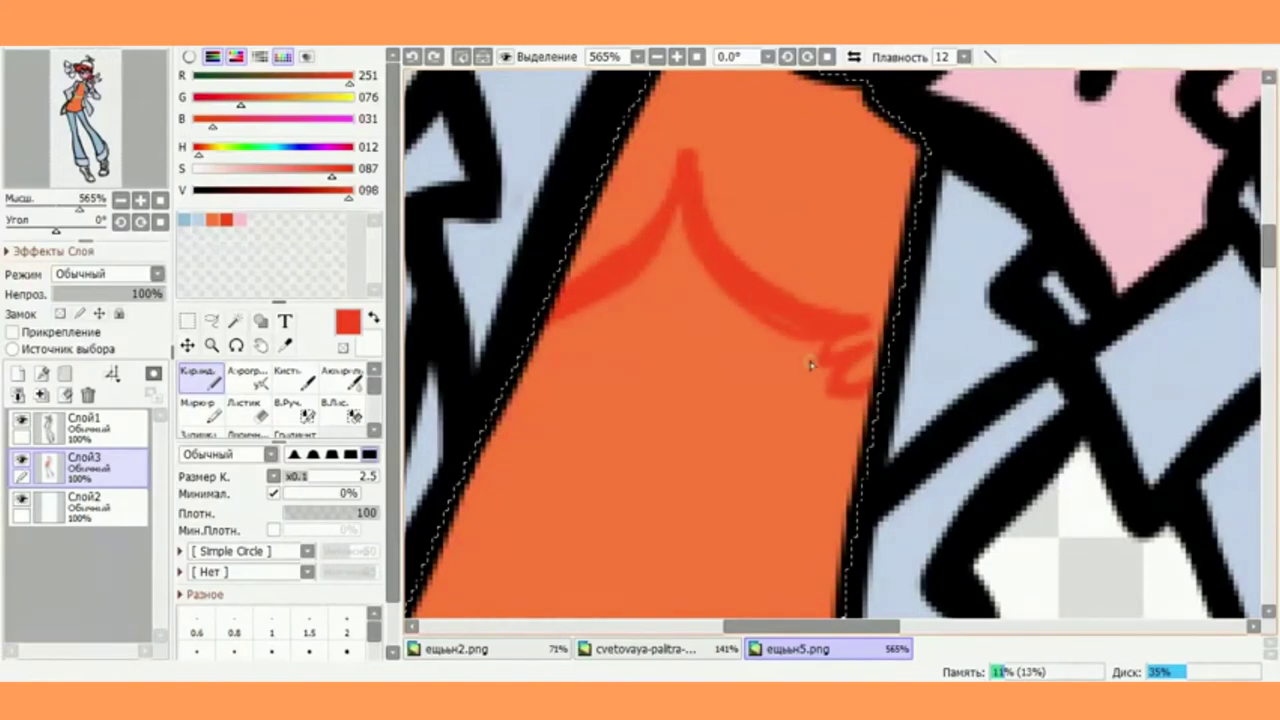
pyautogui.scroll(-3, 560, 300)
pyautogui.scroll(3, 455, 375)
pyautogui.moveTo(438, 374); pyautogui.dragTo(450, 397)
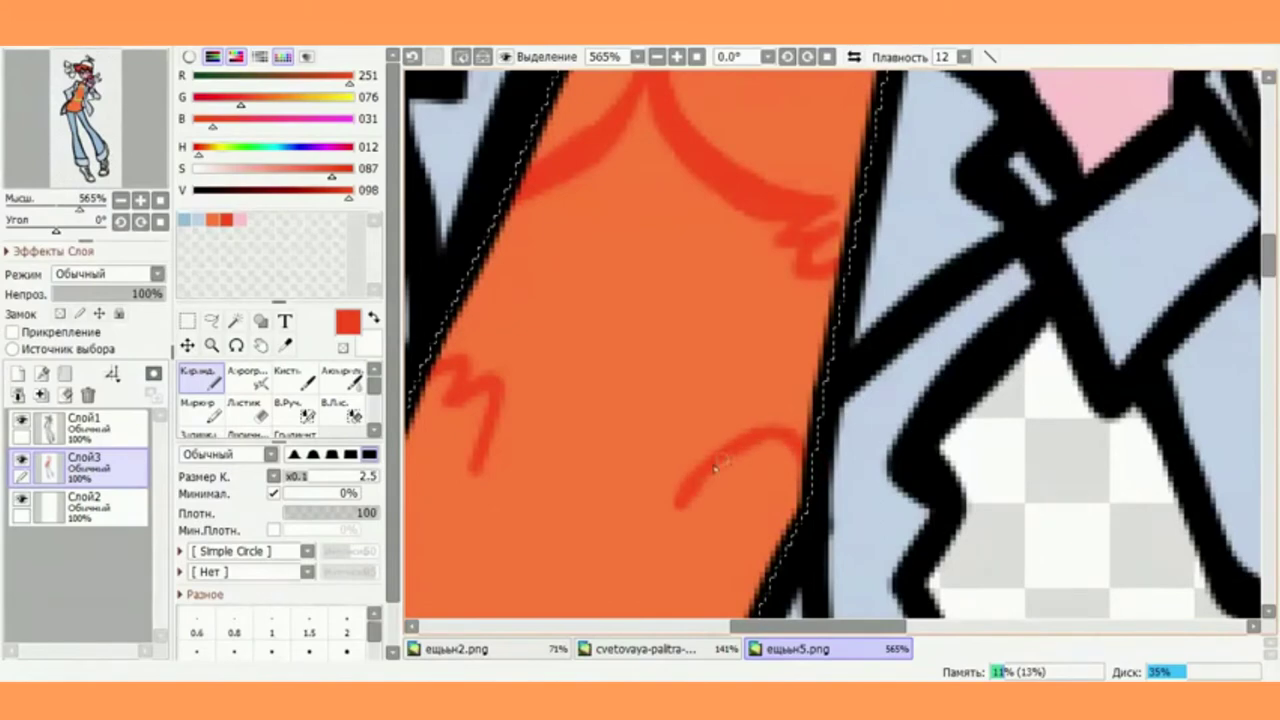
pyautogui.moveTo(548, 483); pyautogui.dragTo(500, 540)
pyautogui.scroll(-4, 638, 305)
pyautogui.scroll(3, 634, 290)
pyautogui.click(411, 57)
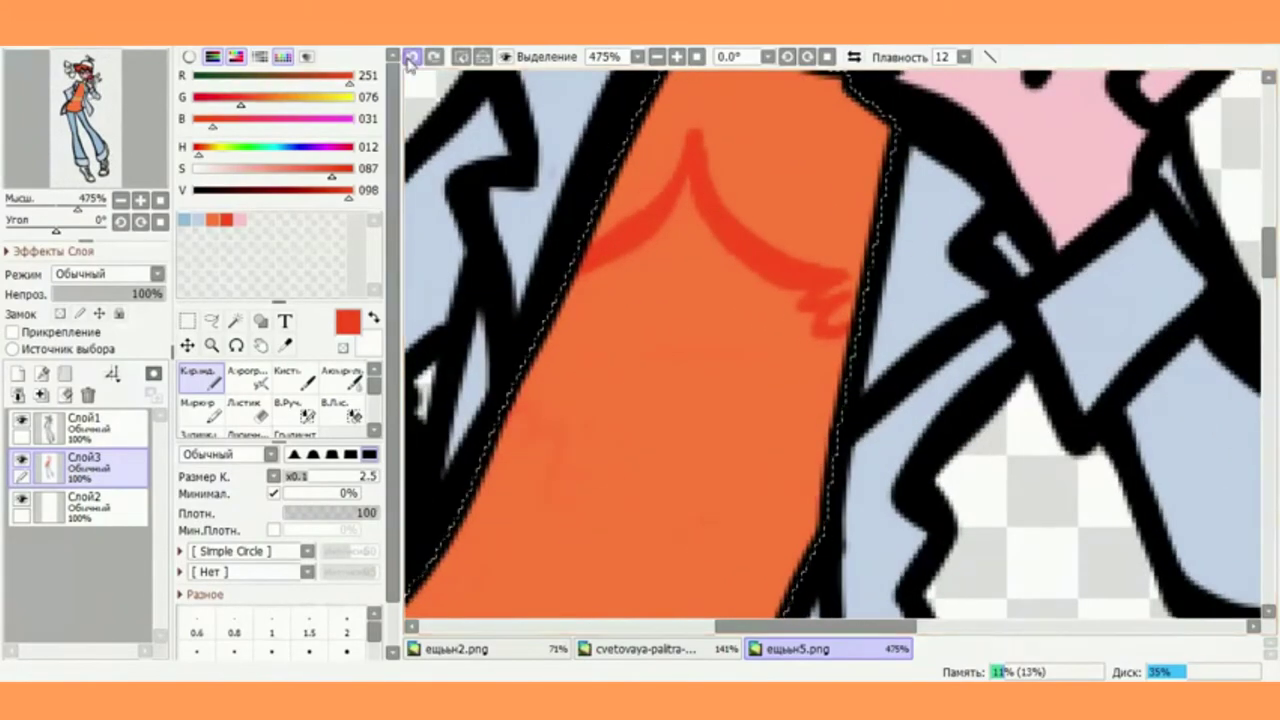
pyautogui.click(411, 57)
pyautogui.click(411, 57)
# Draw a jagged red burst outline across the shirt with the pencil, undoing and redrawing the strokes of its lower edge
pyautogui.moveTo(684, 180); pyautogui.dragTo(590, 243)
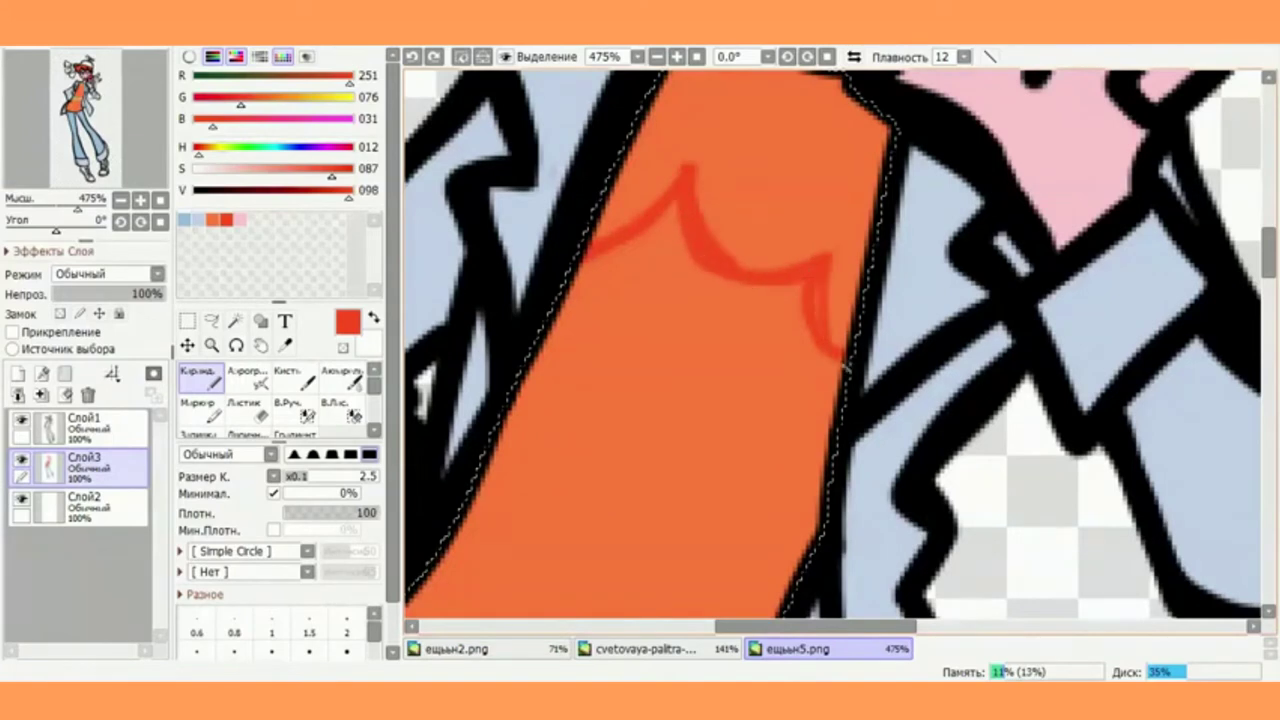
pyautogui.moveTo(490, 474)
pyautogui.mouseDown()
pyautogui.moveTo(595, 413)
pyautogui.moveTo(547, 480)
pyautogui.mouseUp()
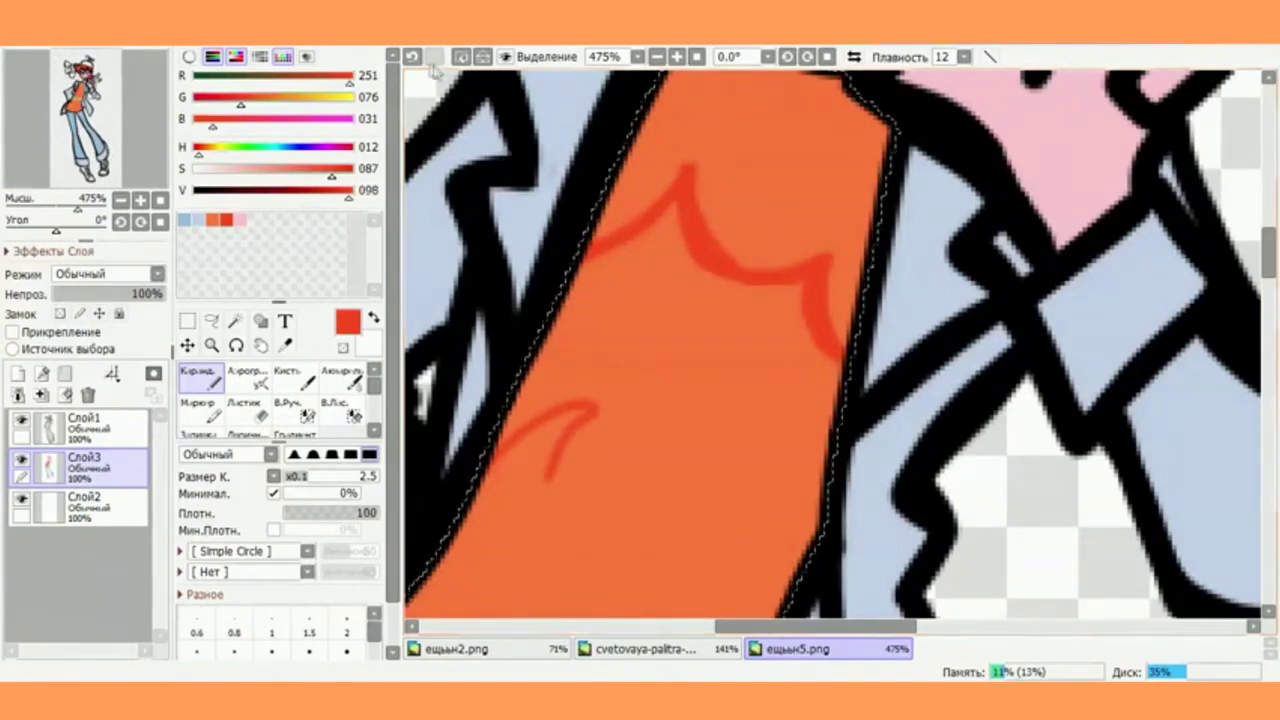
pyautogui.click(411, 57)
pyautogui.moveTo(832, 477)
pyautogui.mouseDown()
pyautogui.moveTo(800, 479)
pyautogui.moveTo(773, 524)
pyautogui.moveTo(752, 512)
pyautogui.moveTo(720, 539)
pyautogui.moveTo(749, 538)
pyautogui.moveTo(714, 548)
pyautogui.mouseUp()
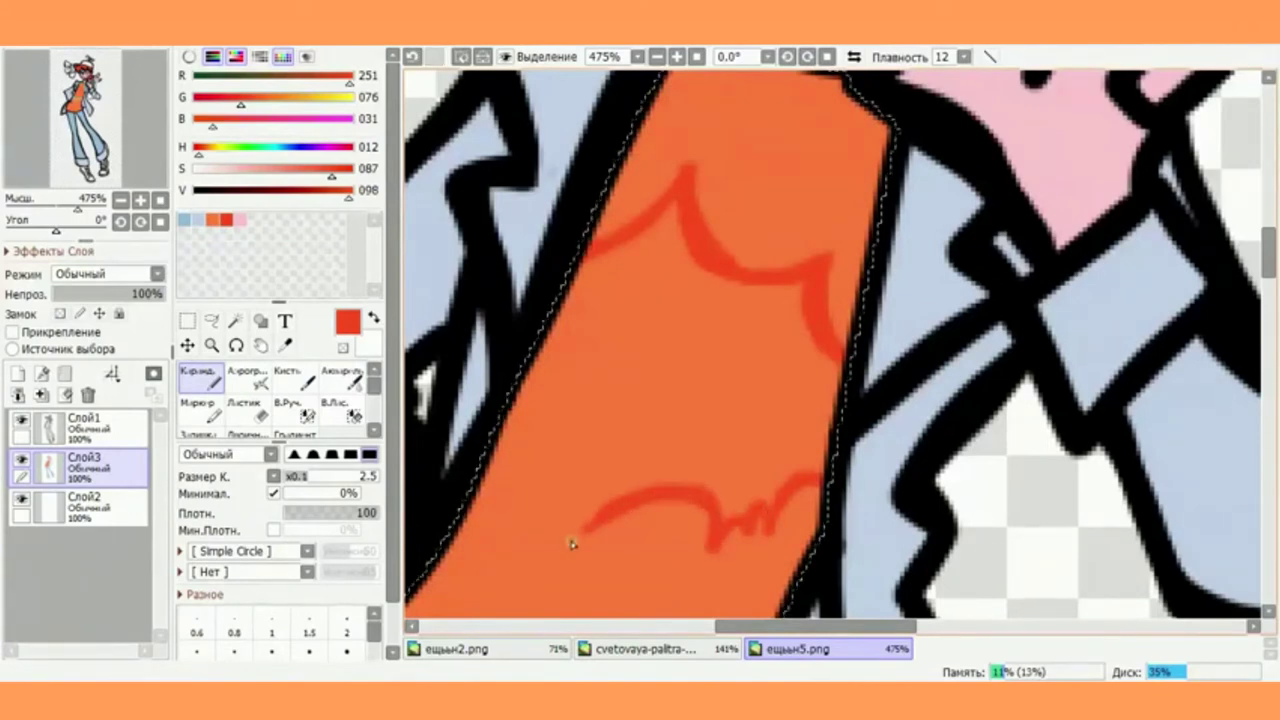
pyautogui.hotkey('ctrl', 'z')
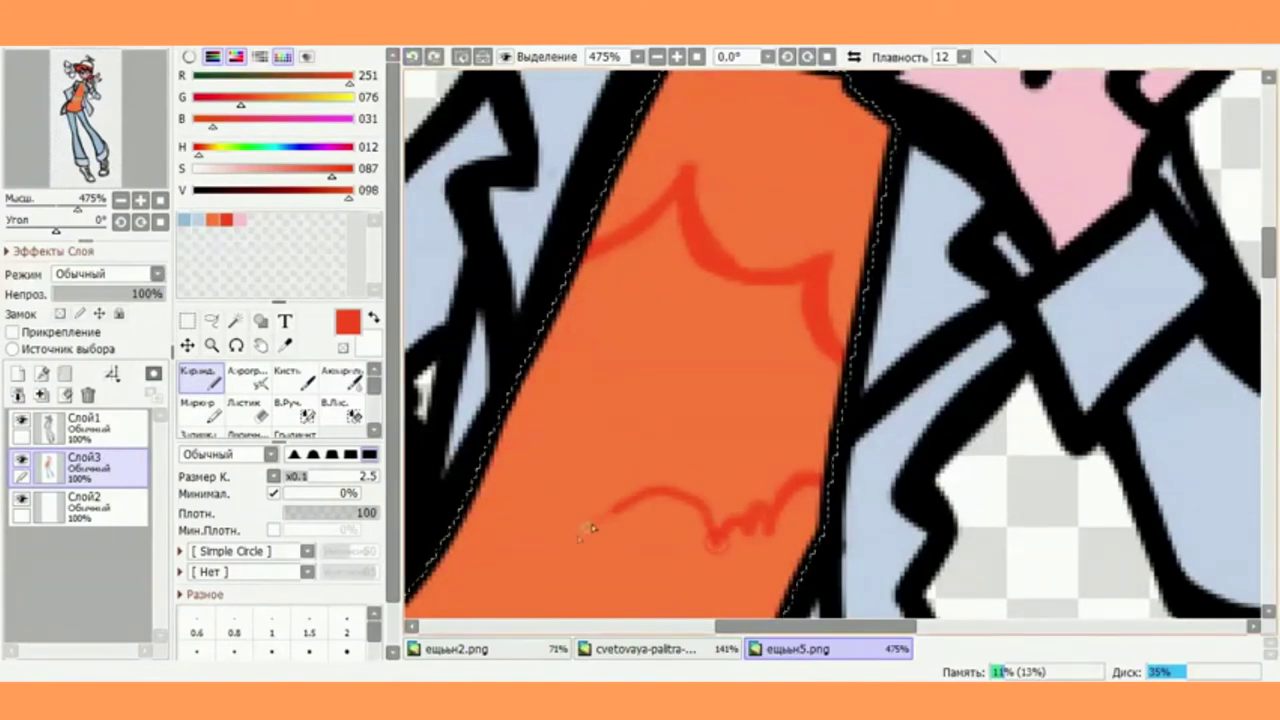
pyautogui.moveTo(604, 514); pyautogui.dragTo(575, 539)
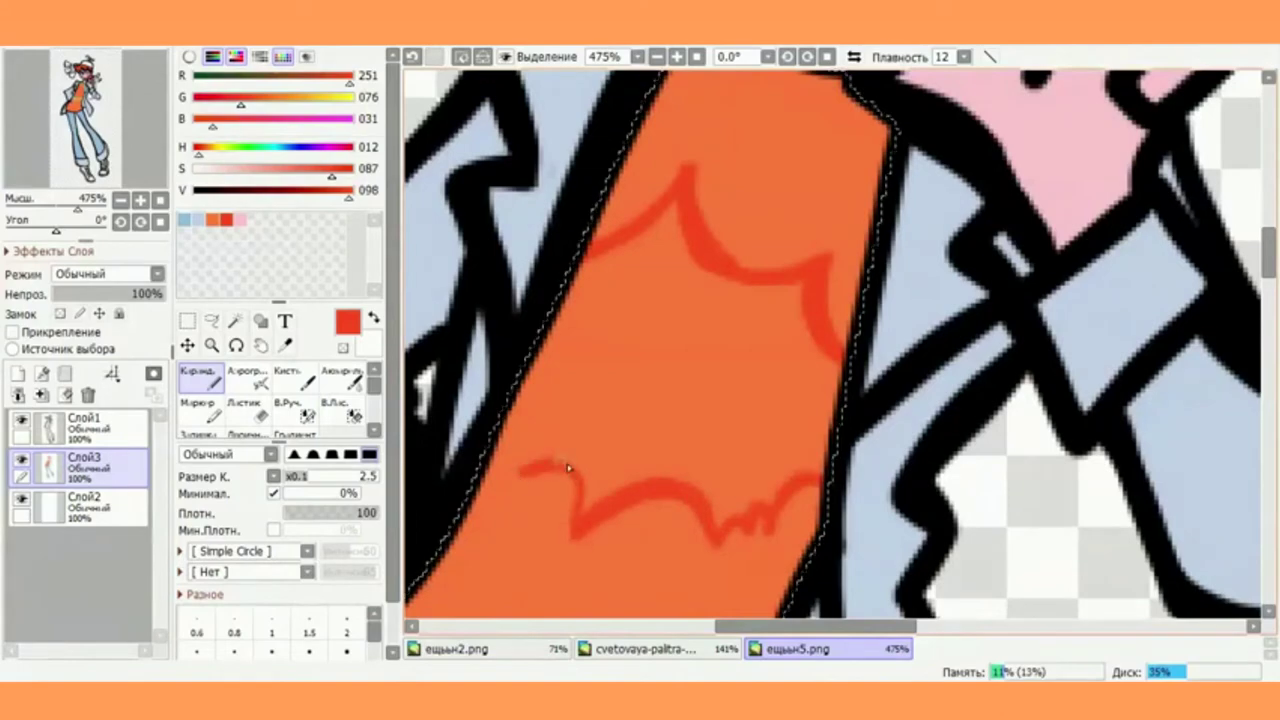
pyautogui.moveTo(545, 475); pyautogui.dragTo(510, 395)
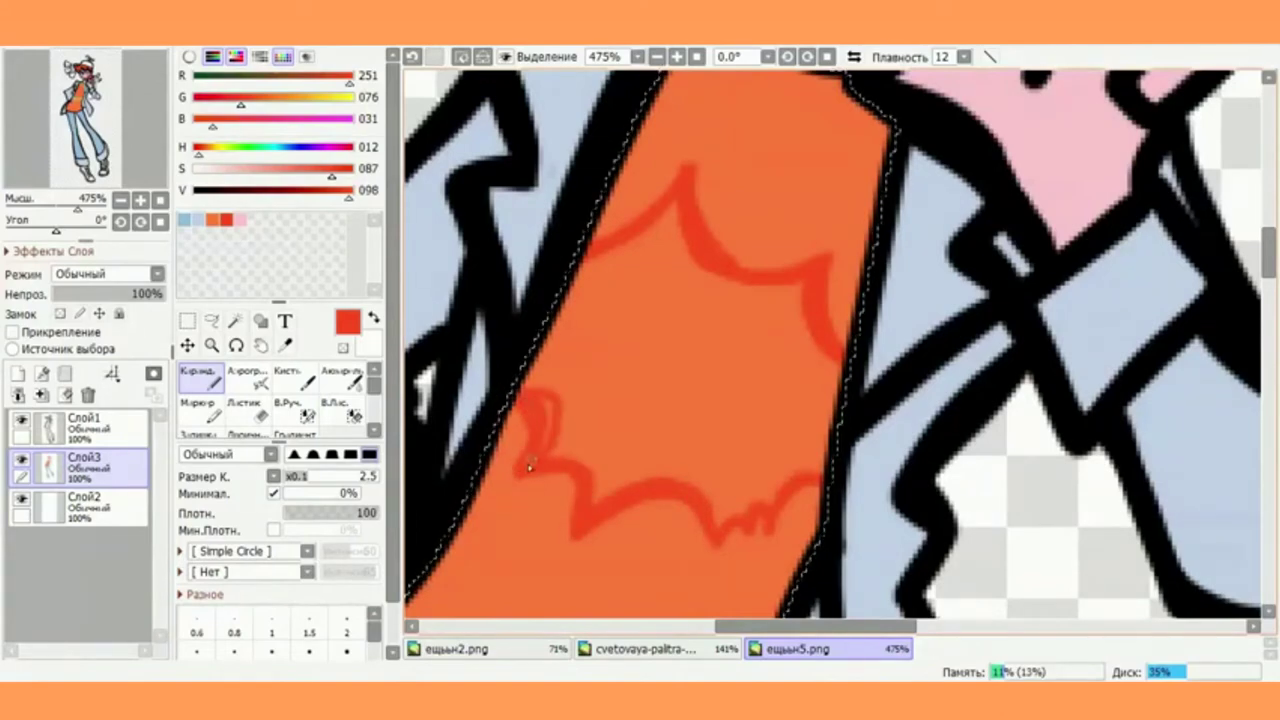
# Hand-letter the word SODA in red capitals inside the burst outline on the shirt
pyautogui.scroll(2, 522, 397)
pyautogui.moveTo(655, 330)
pyautogui.mouseDown()
pyautogui.moveTo(545, 396)
pyautogui.moveTo(545, 500)
pyautogui.mouseUp()
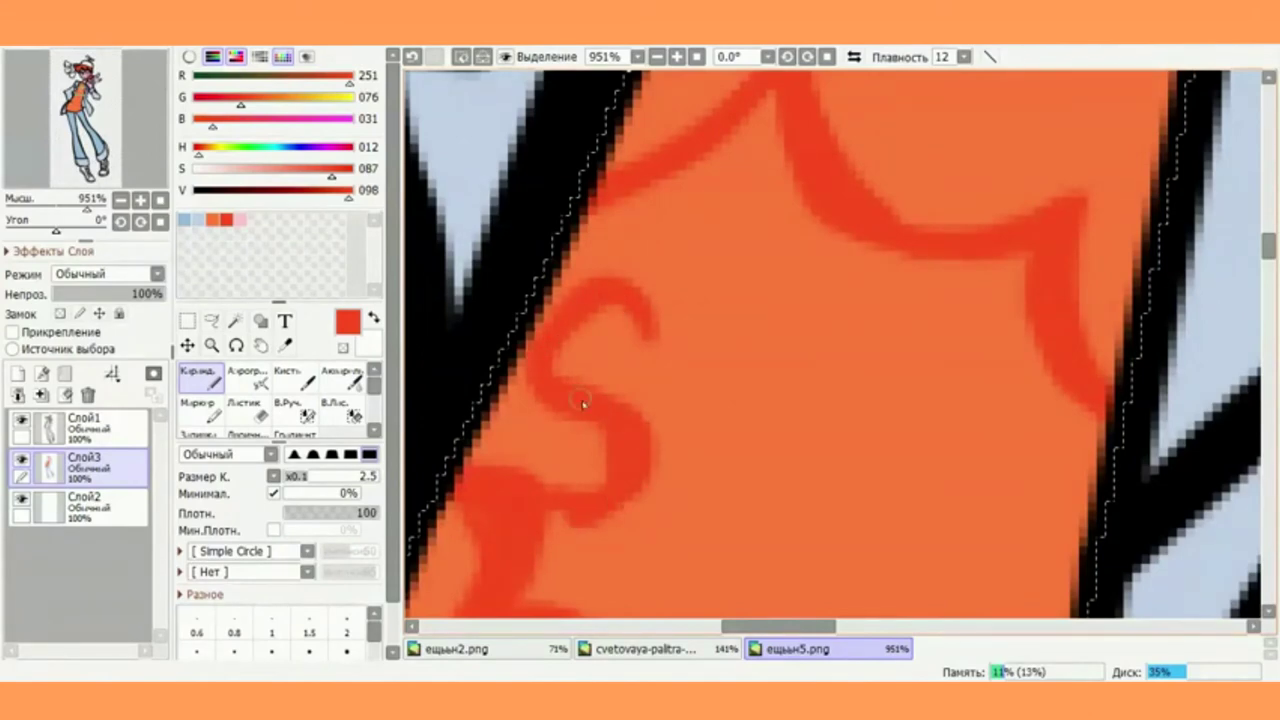
pyautogui.moveTo(724, 407)
pyautogui.mouseDown()
pyautogui.moveTo(554, 340)
pyautogui.moveTo(615, 322)
pyautogui.moveTo(592, 400)
pyautogui.mouseUp()
pyautogui.moveTo(645, 432); pyautogui.dragTo(678, 280)
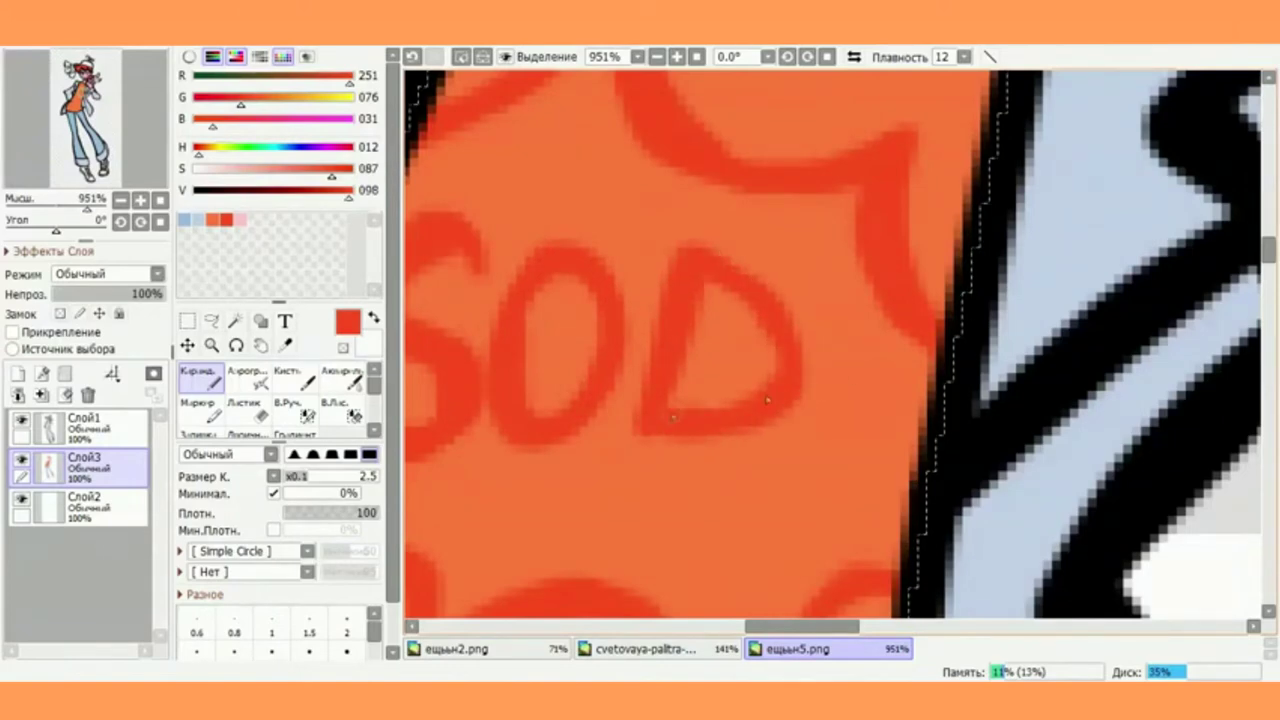
pyautogui.moveTo(862, 350); pyautogui.dragTo(781, 474)
pyautogui.moveTo(906, 508); pyautogui.dragTo(896, 331)
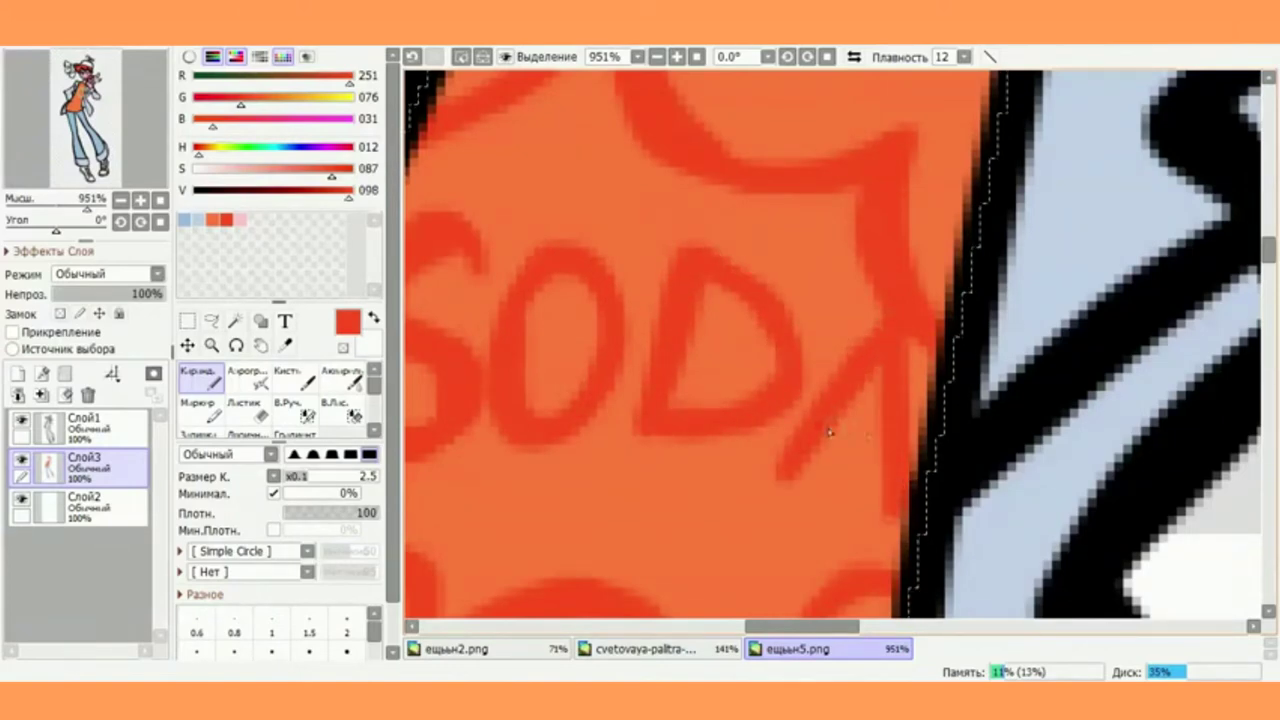
pyautogui.moveTo(872, 425); pyautogui.dragTo(962, 277)
# Draw small red bubbles around the SODA lettering inside the burst outline
pyautogui.moveTo(795, 482); pyautogui.dragTo(802, 480)
pyautogui.moveTo(868, 456)
pyautogui.mouseDown()
pyautogui.moveTo(883, 484)
pyautogui.moveTo(874, 454)
pyautogui.mouseUp()
pyautogui.moveTo(524, 428); pyautogui.dragTo(539, 450)
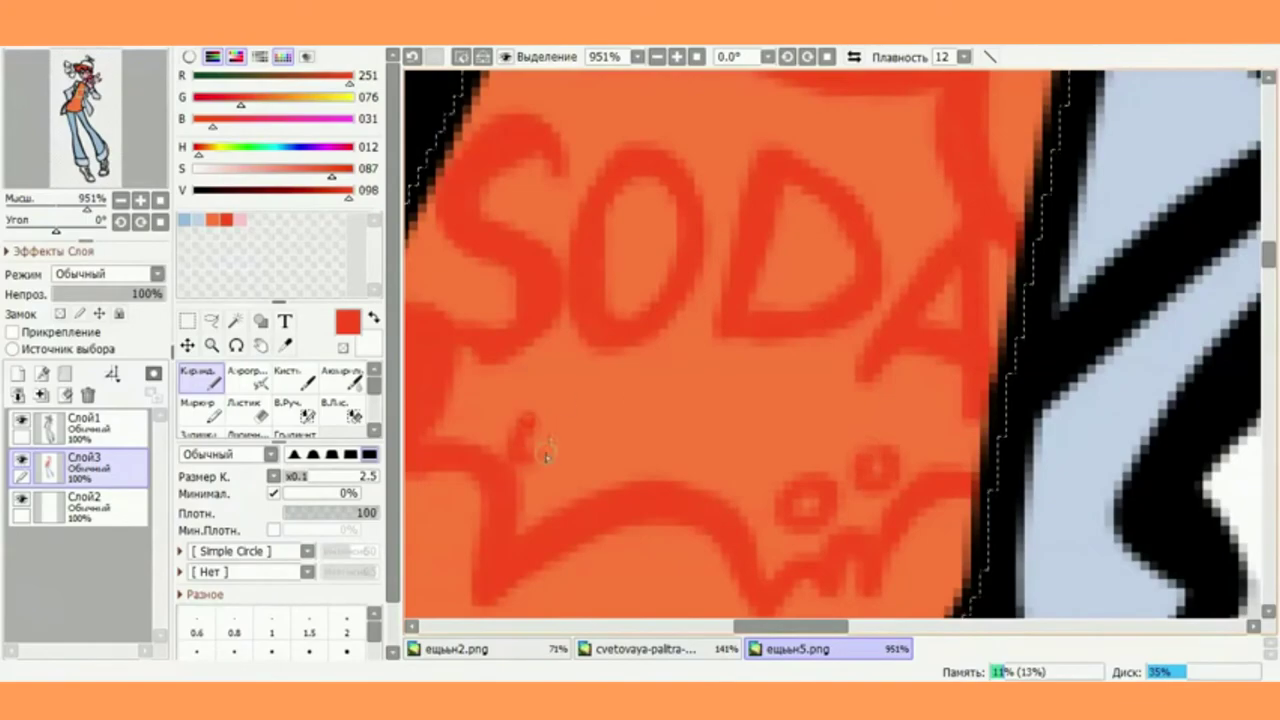
pyautogui.moveTo(690, 165); pyautogui.dragTo(562, 458)
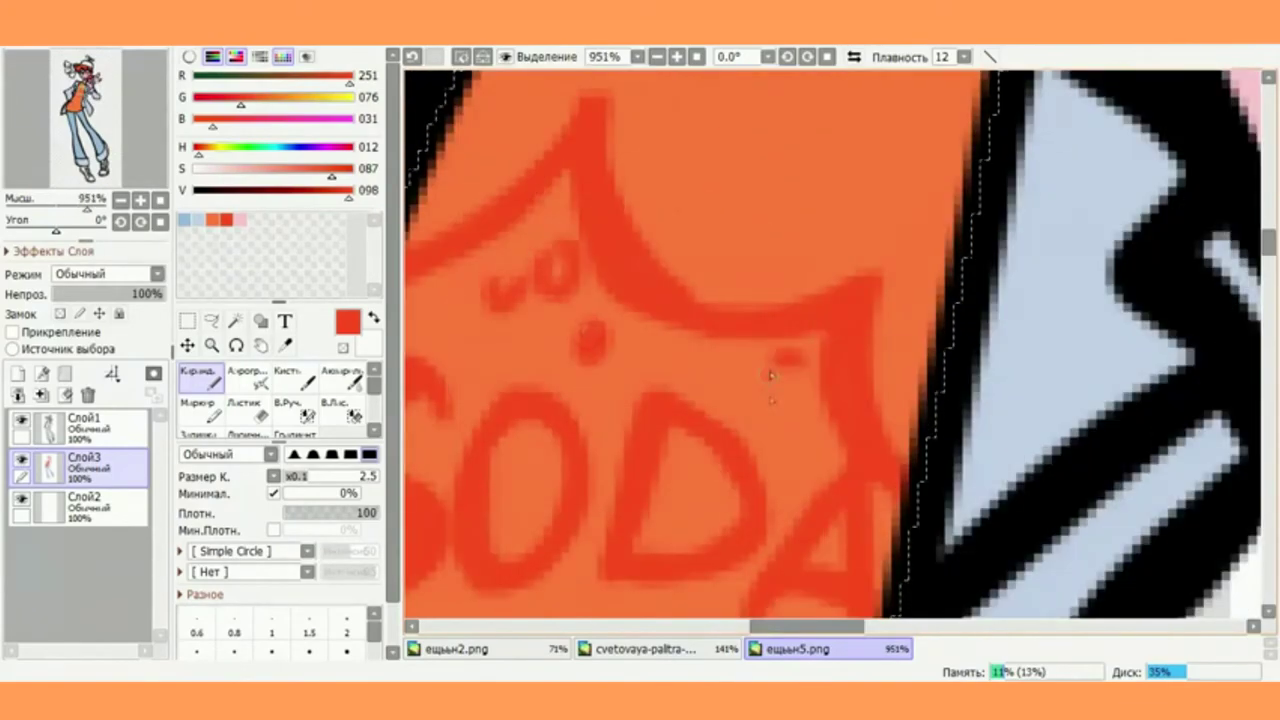
pyautogui.scroll(-10, 780, 365)
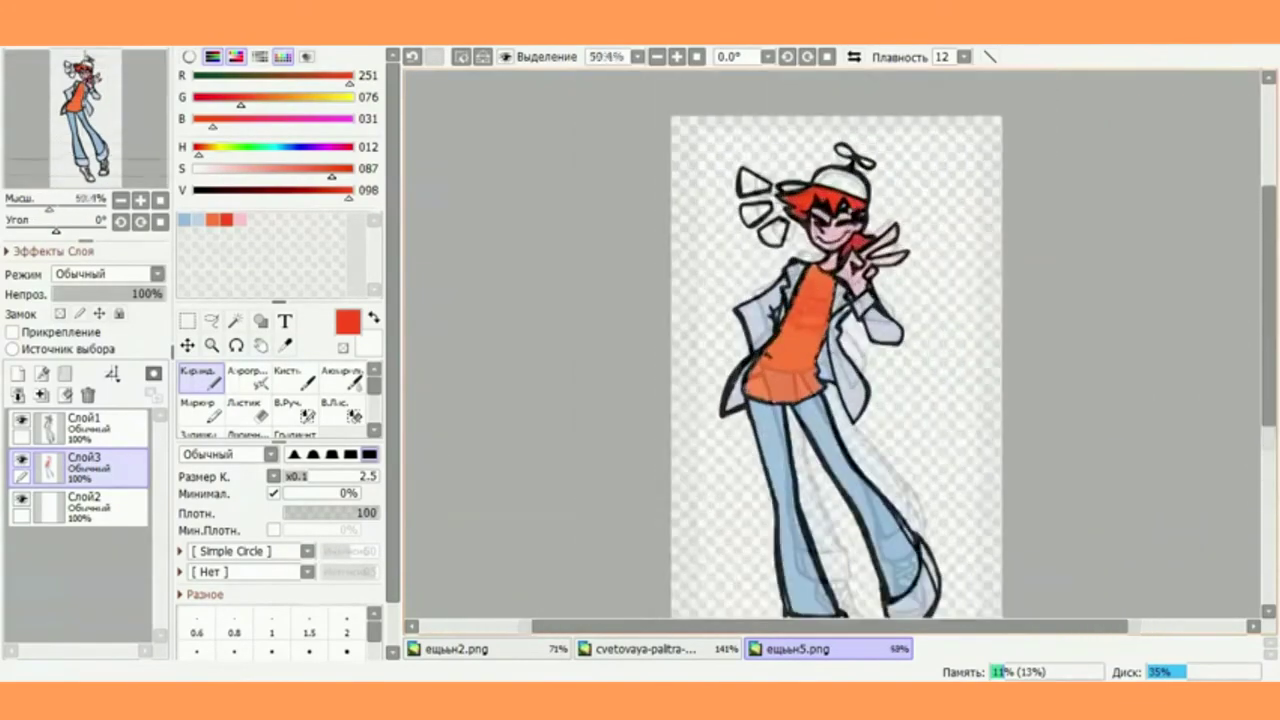
# Select the cap's crown, brim and propeller blades on line layer Слой1, completing the blade areas with the selection brush
pyautogui.scroll(4, 830, 170)
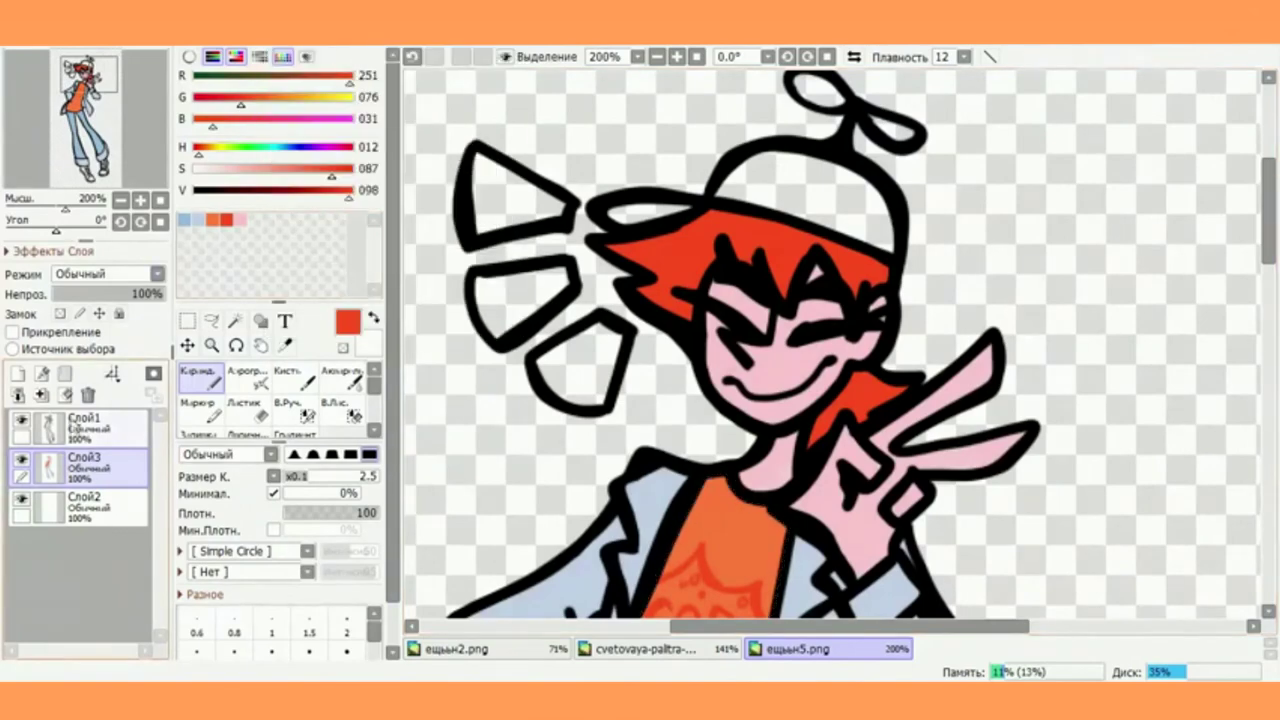
pyautogui.click(291, 347)
pyautogui.click(234, 321)
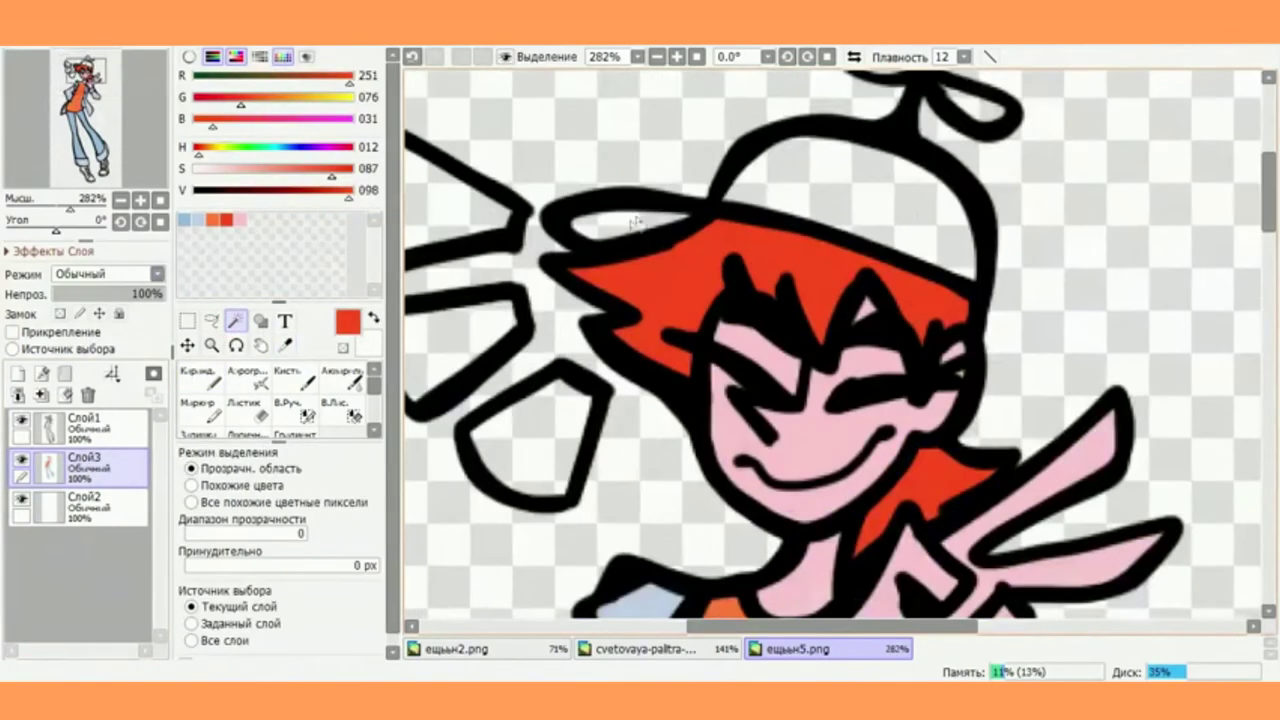
pyautogui.click(85, 427)
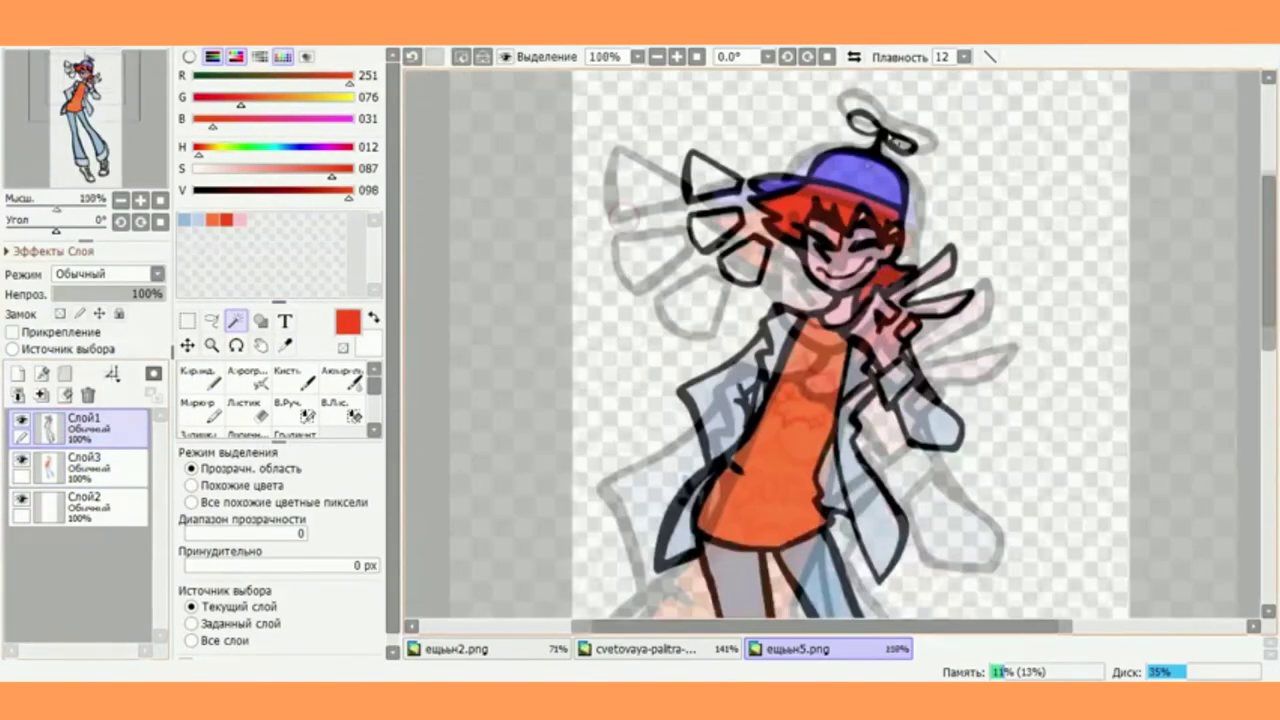
pyautogui.scroll(5, 880, 125)
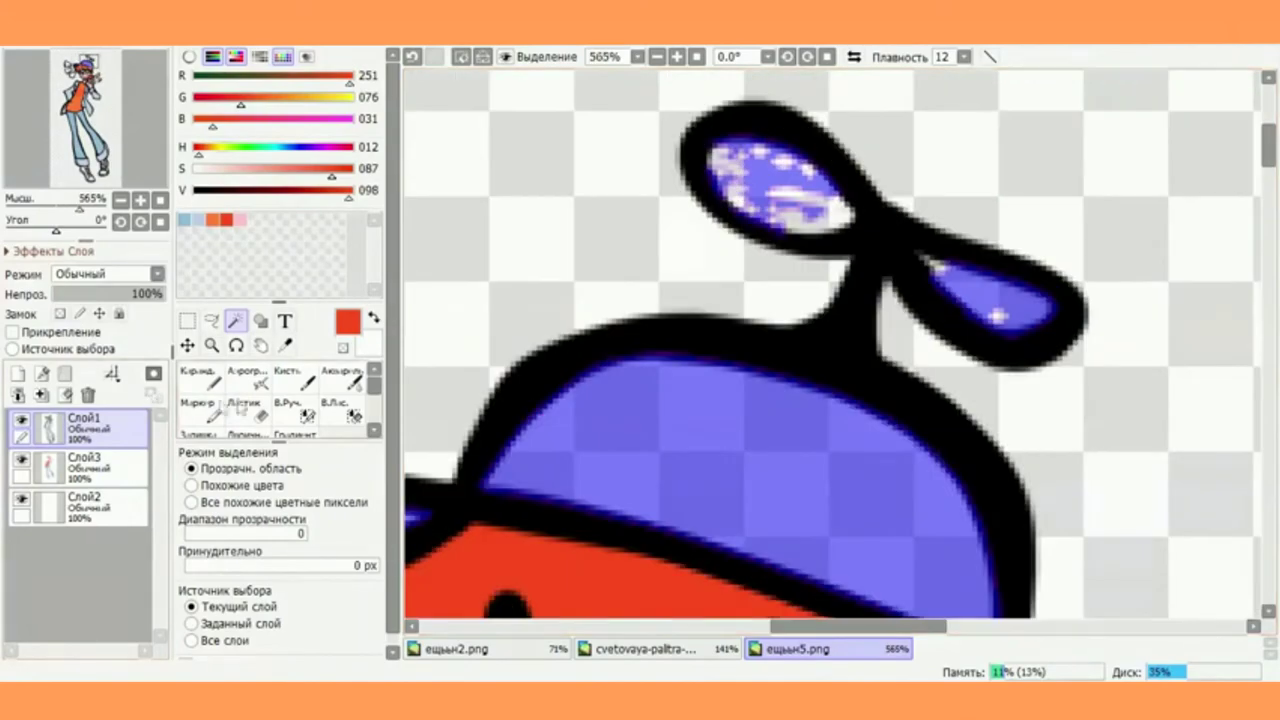
pyautogui.click(305, 413)
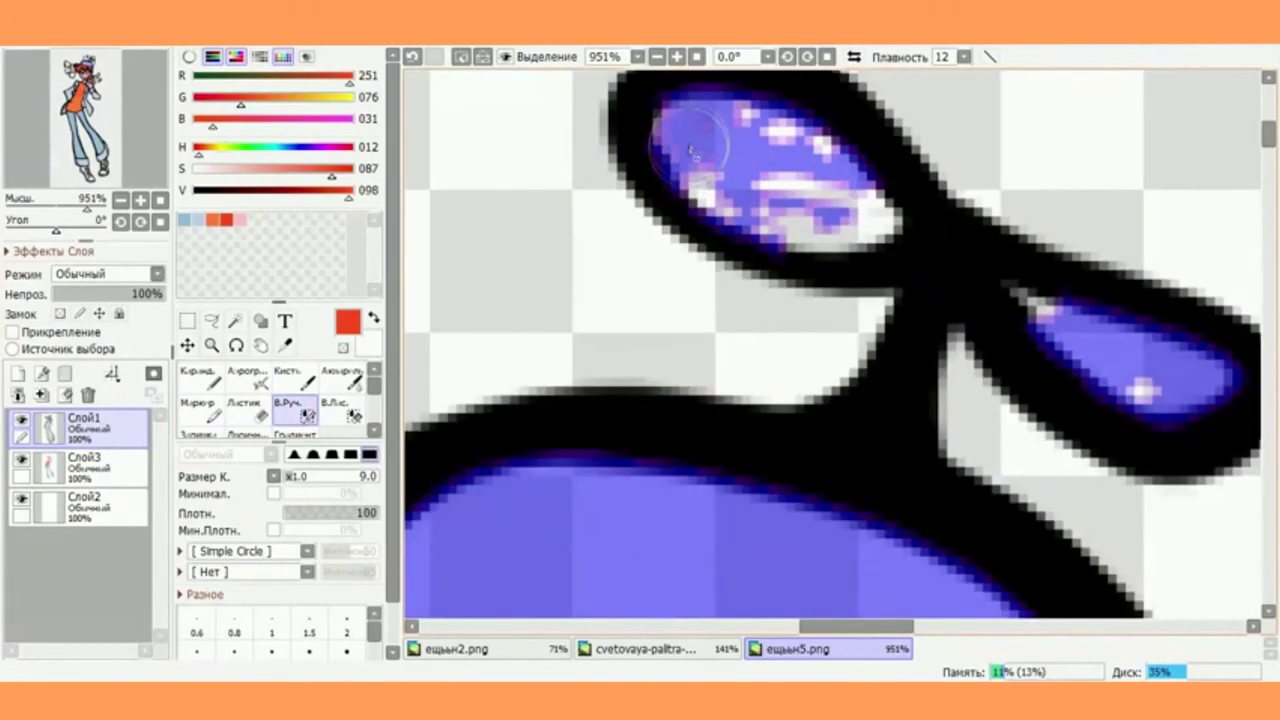
pyautogui.moveTo(720, 160)
pyautogui.mouseDown()
pyautogui.moveTo(754, 207)
pyautogui.moveTo(837, 182)
pyautogui.moveTo(682, 125)
pyautogui.moveTo(829, 214)
pyautogui.mouseUp()
pyautogui.scroll(-2, 1110, 325)
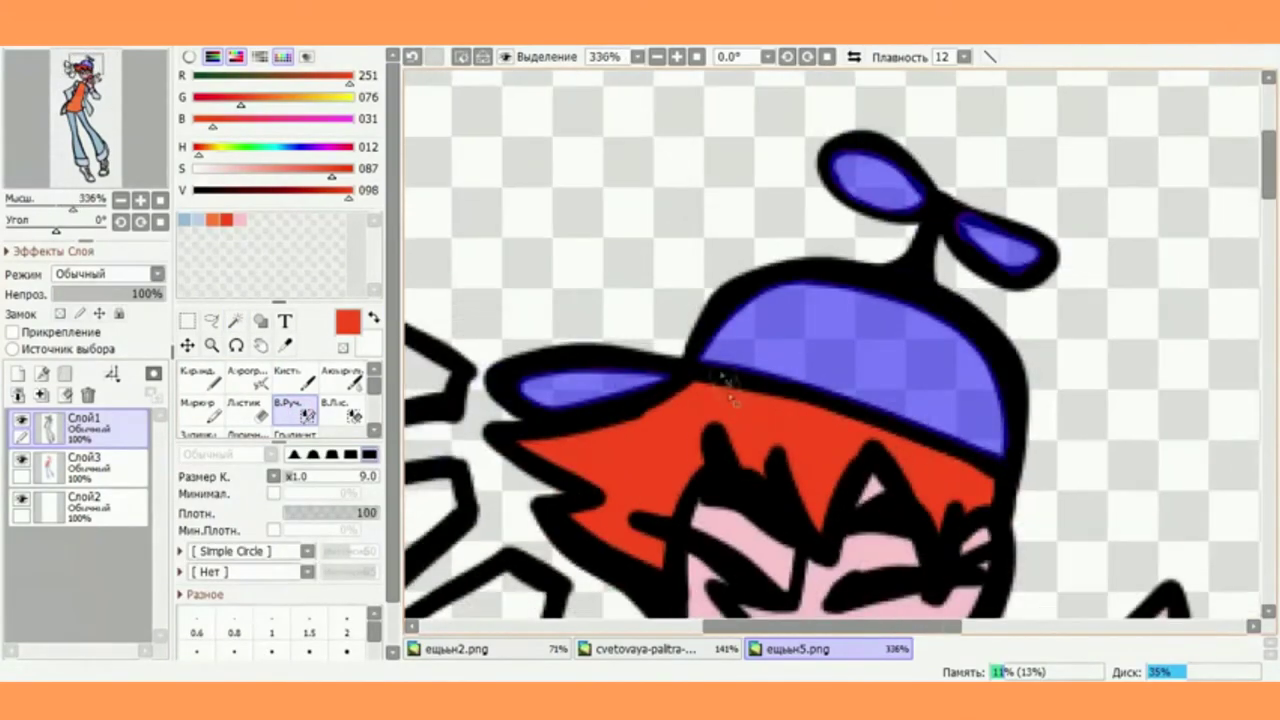
# Paint the selected cap crown, brim and propeller blades red with the brush on colour layer Слой3
pyautogui.click(300, 380)
pyautogui.click(103, 470)
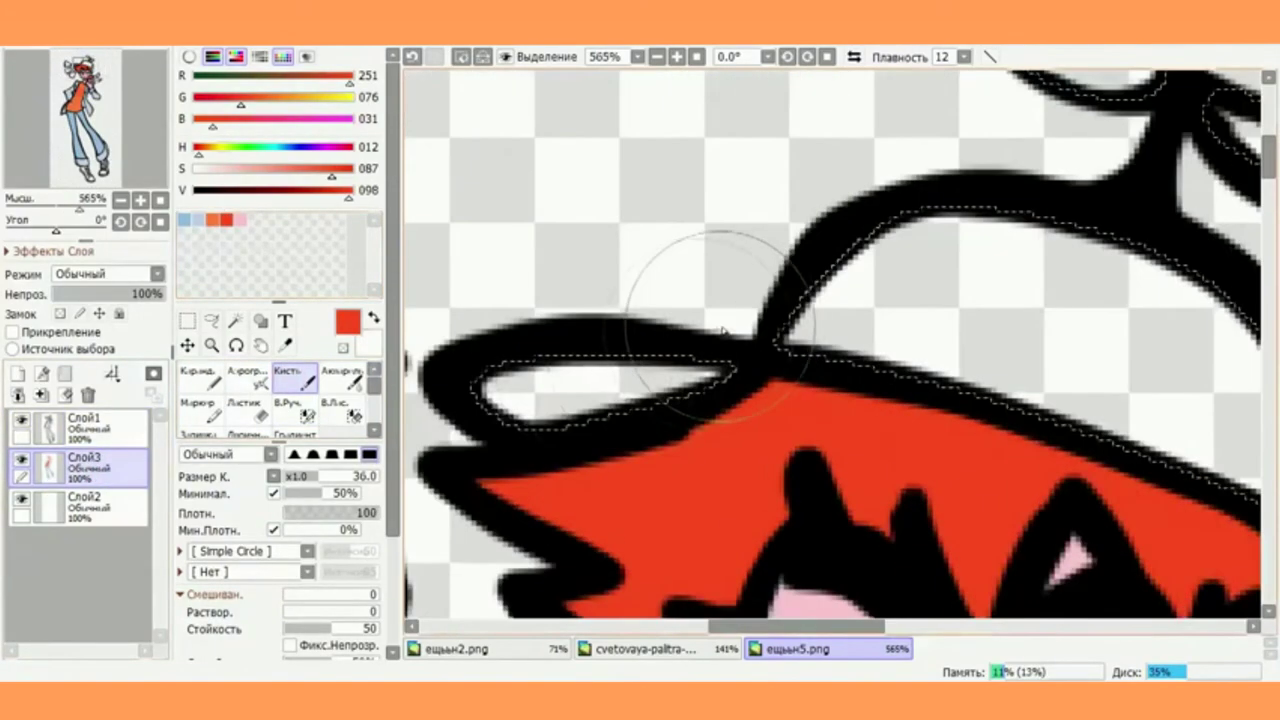
pyautogui.moveTo(671, 271); pyautogui.dragTo(700, 300)
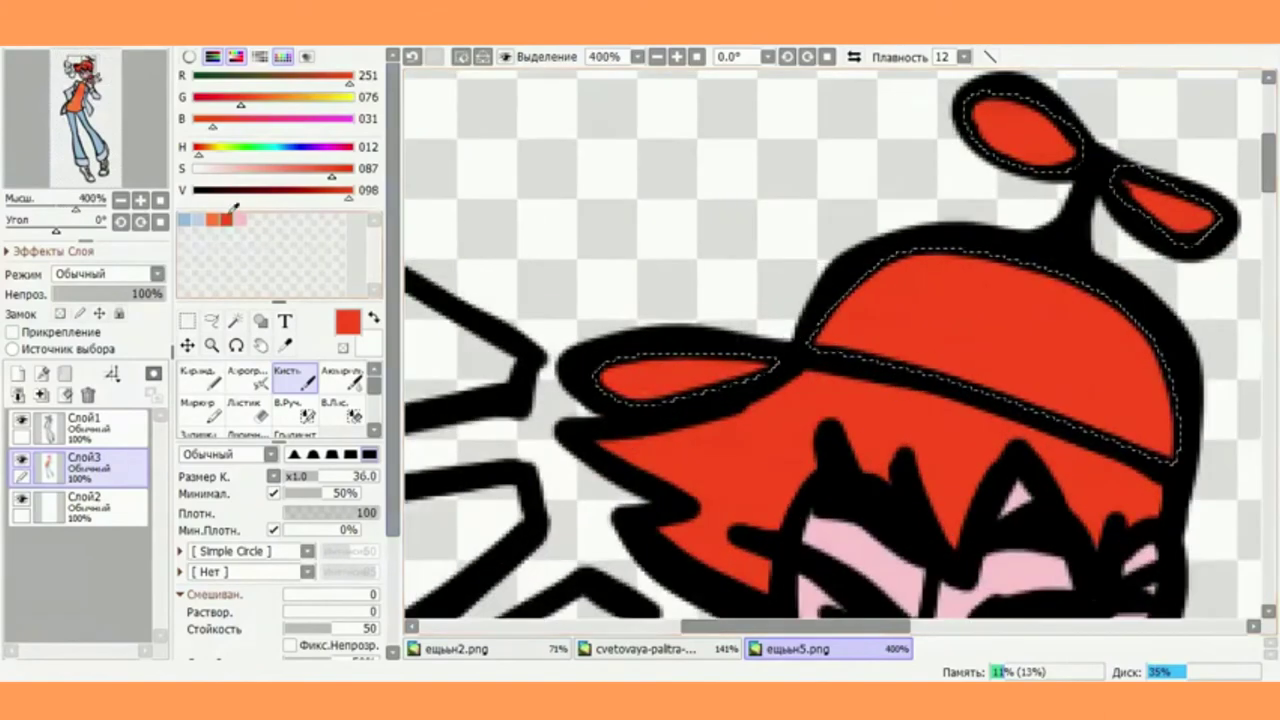
# Paint light blue panels on both sides of the red cap crown with a size 5 brush
pyautogui.click(197, 218)
pyautogui.click(188, 218)
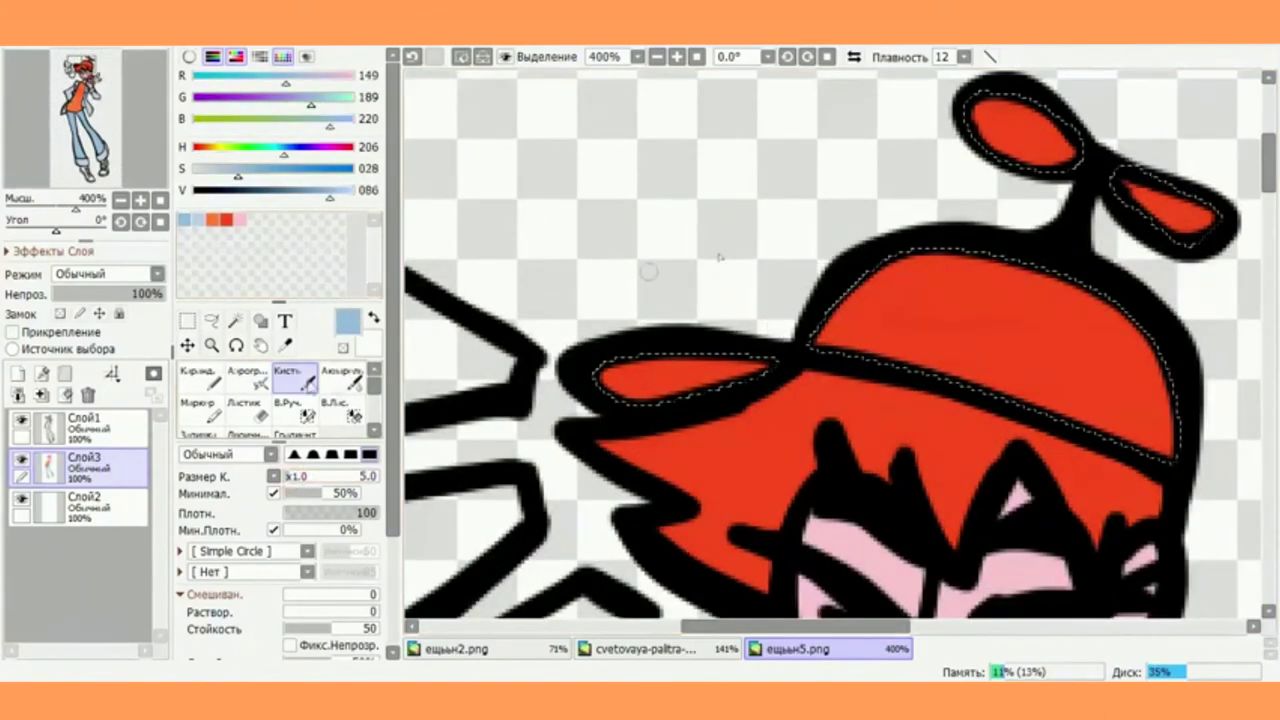
pyautogui.scroll(3, 1154, 317)
pyautogui.moveTo(1092, 300)
pyautogui.mouseDown()
pyautogui.moveTo(1106, 518)
pyautogui.moveTo(1146, 577)
pyautogui.mouseUp()
pyautogui.moveTo(1061, 236); pyautogui.dragTo(906, 211)
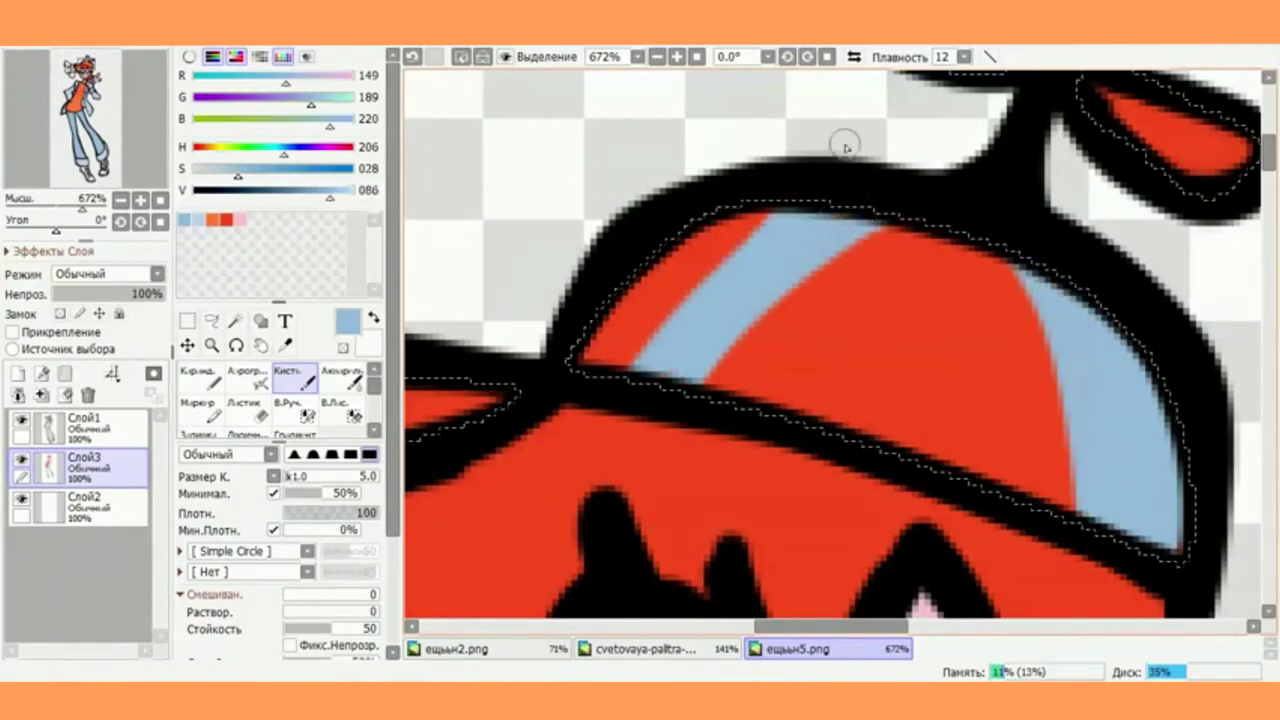
pyautogui.moveTo(643, 353); pyautogui.dragTo(680, 303)
# Recolour both propeller blades pale grey-blue with a size 23 brush
pyautogui.scroll(-5, 752, 184)
pyautogui.scroll(6, 910, 80)
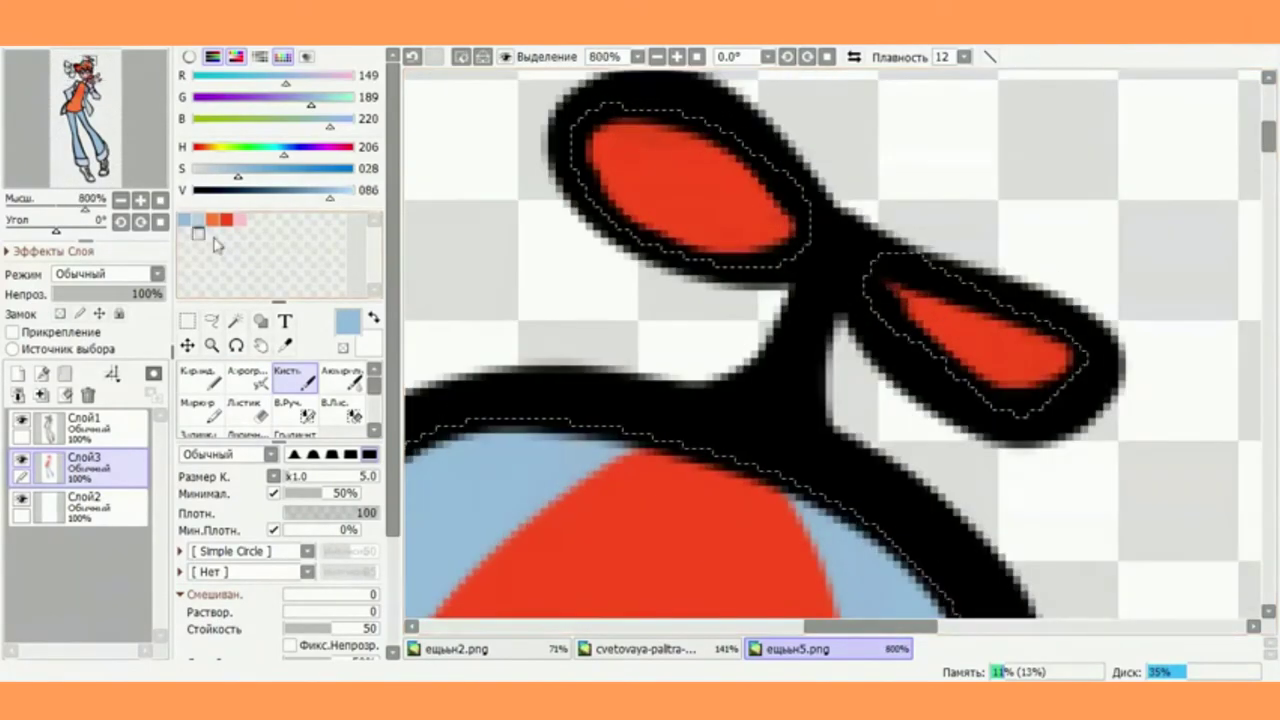
pyautogui.click(198, 219)
pyautogui.click(302, 477)
pyautogui.moveTo(721, 232); pyautogui.dragTo(621, 168)
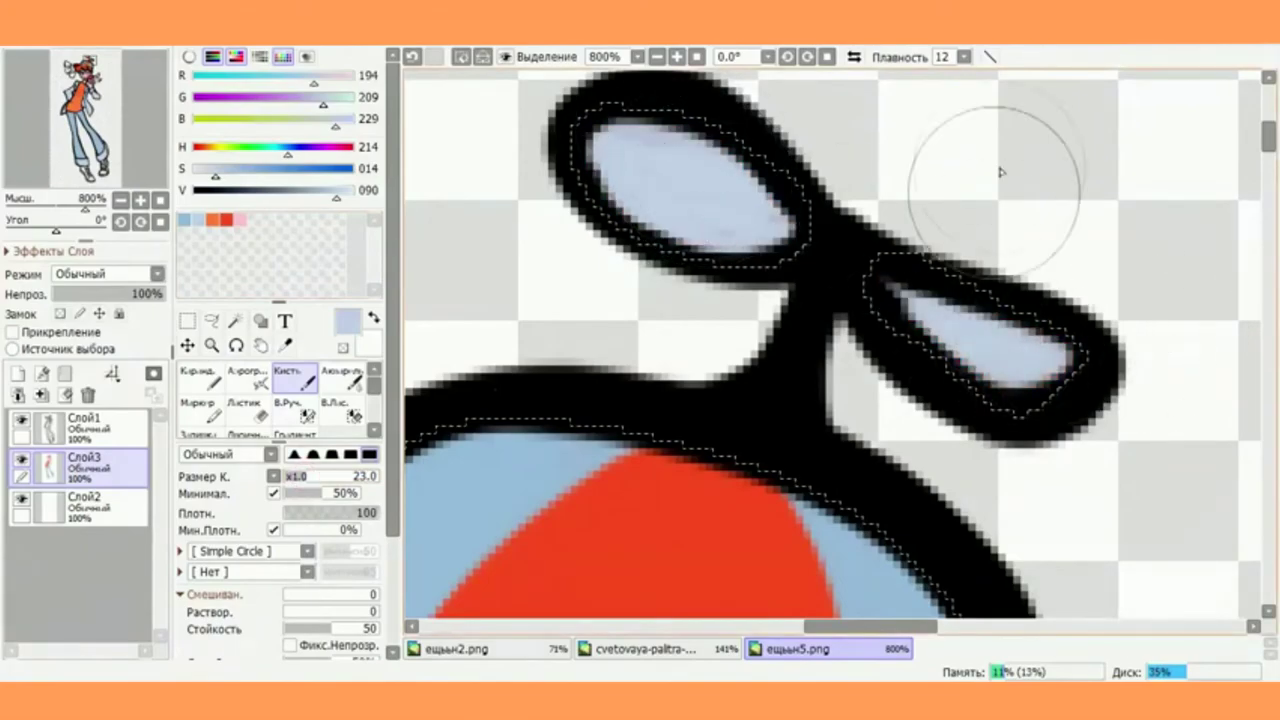
# Select the fabric areas of both sneakers with the Magic Wand on line layer Слой1
pyautogui.scroll(-10, 1001, 172)
pyautogui.scroll(5, 1255, 240)
pyautogui.moveTo(1268, 290); pyautogui.dragTo(1268, 475)
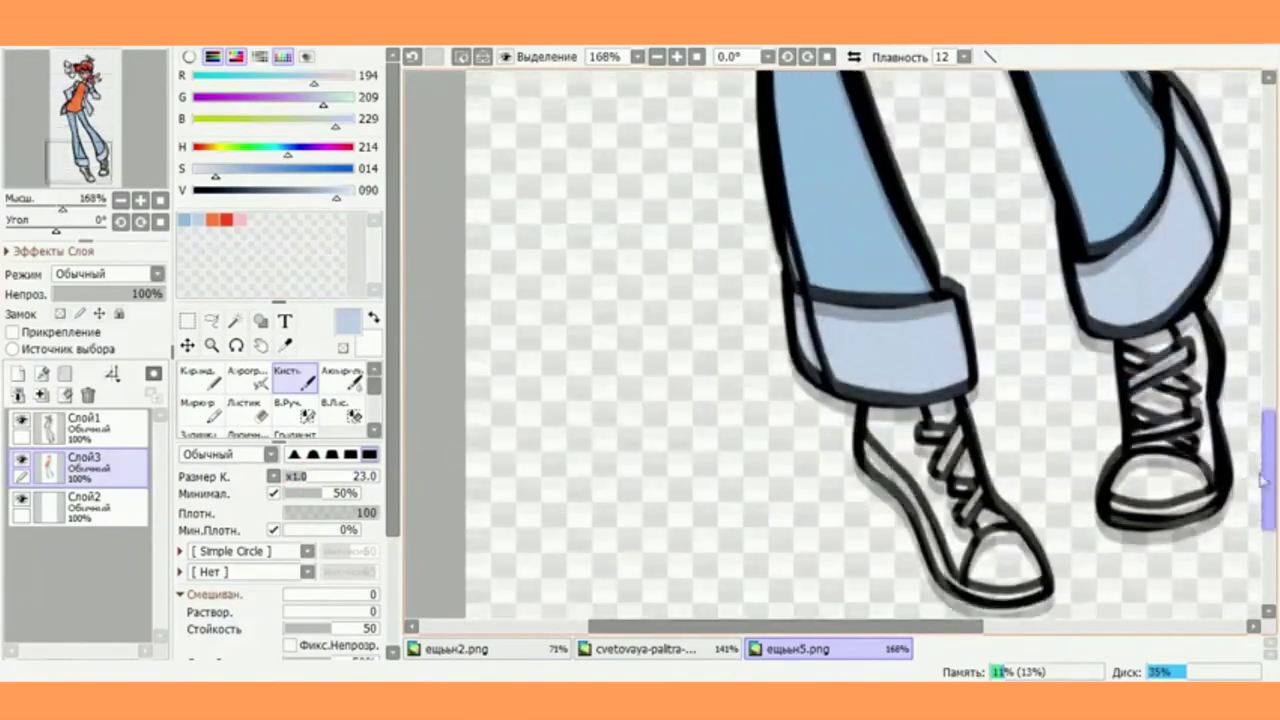
pyautogui.click(85, 425)
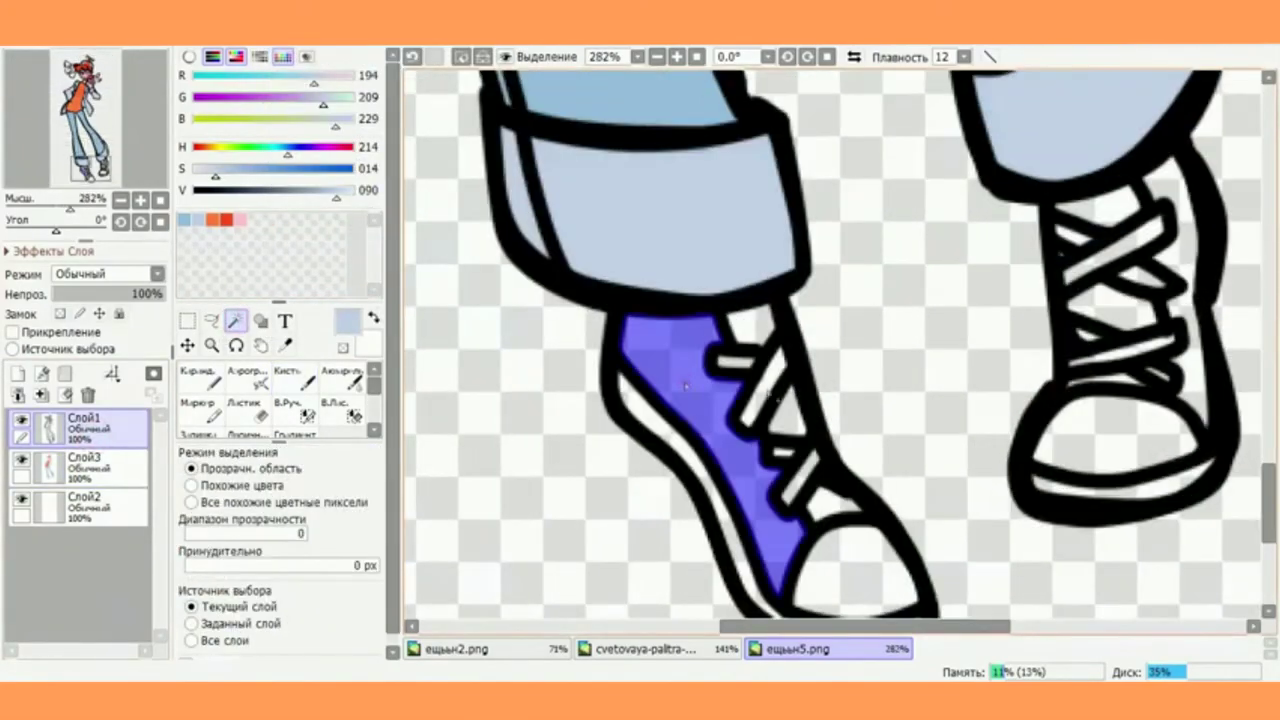
pyautogui.click(1171, 214)
pyautogui.click(1168, 186)
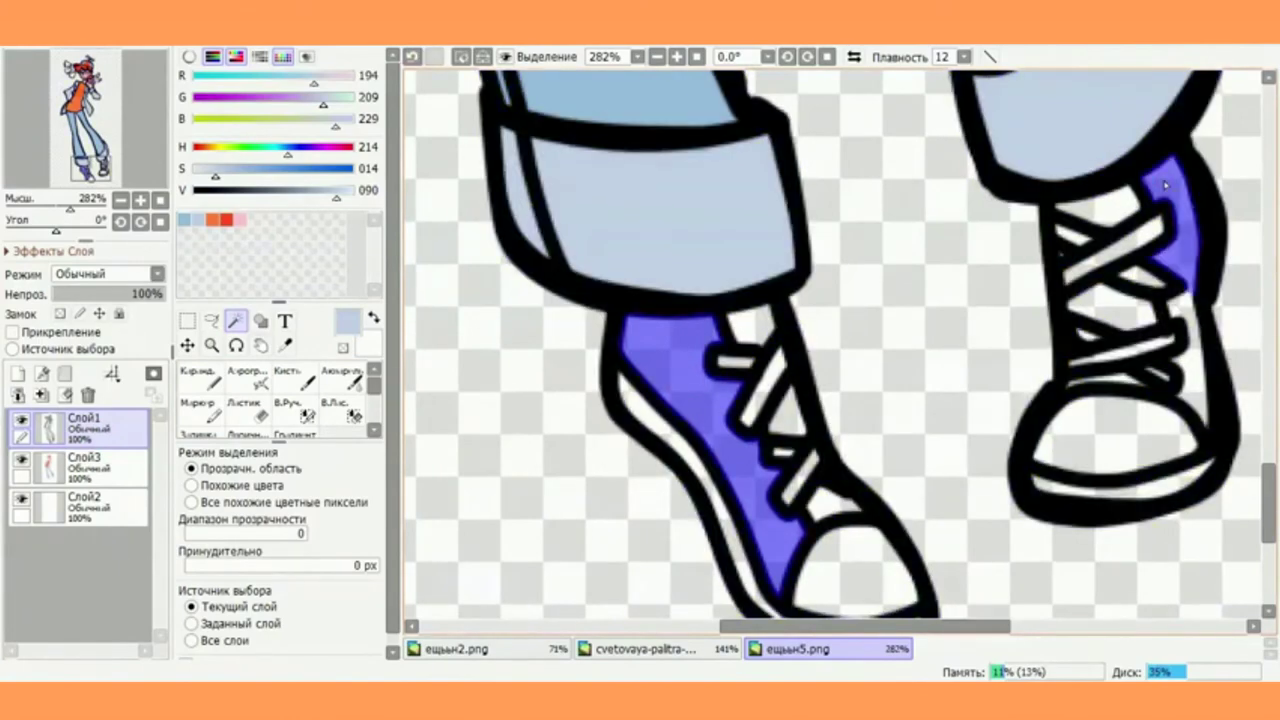
pyautogui.scroll(2, 1203, 375)
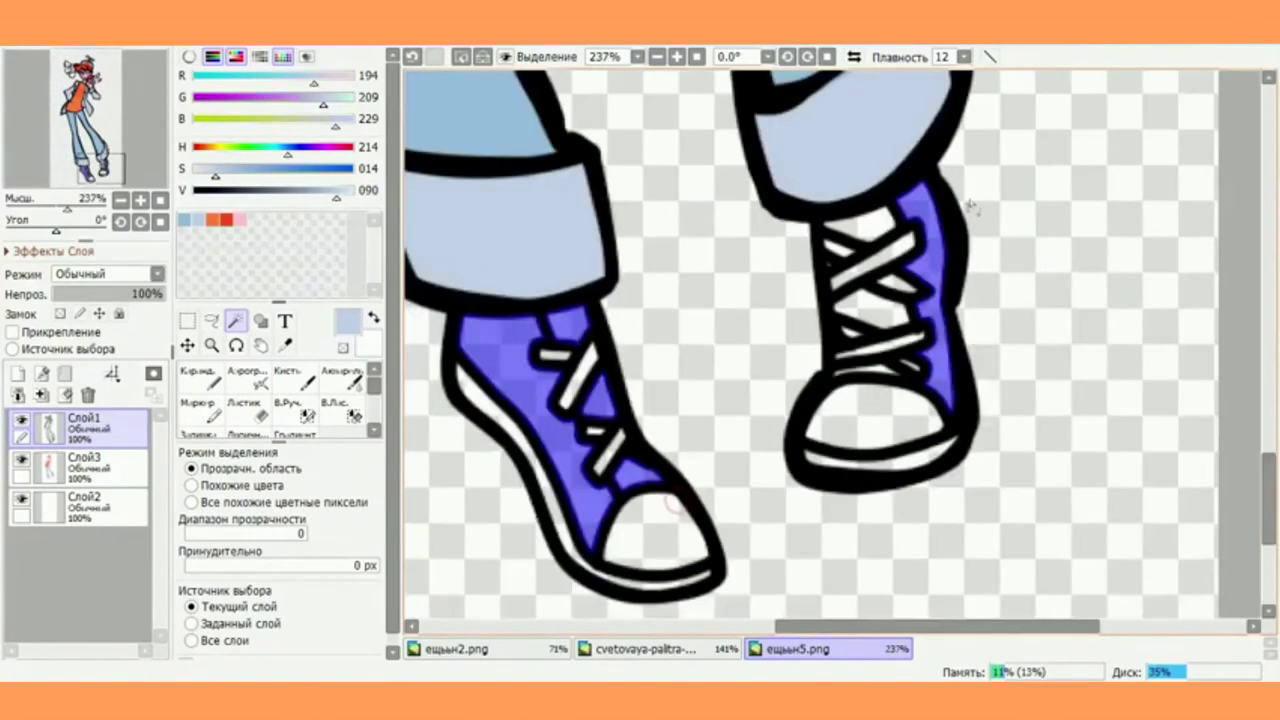
# Add the small gaps around the right sneaker's laces to the selection with the selection brush
pyautogui.scroll(4, 785, 385)
pyautogui.click(297, 408)
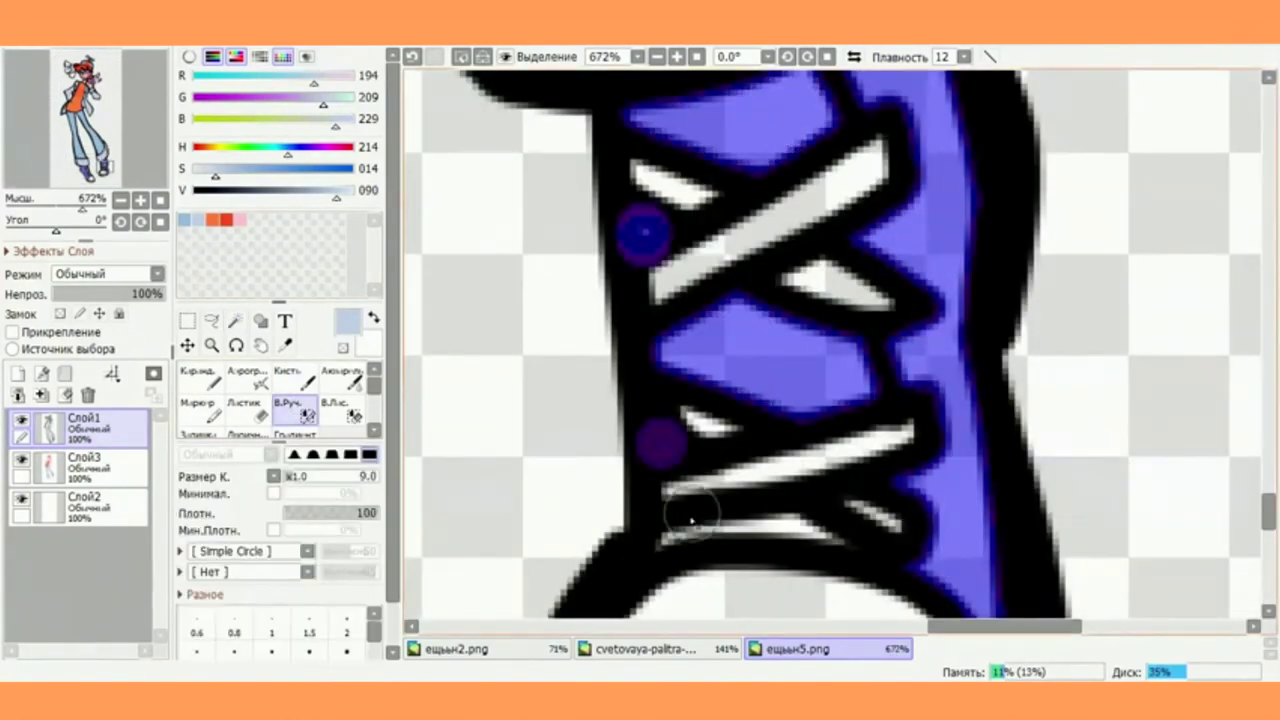
pyautogui.moveTo(672, 530); pyautogui.dragTo(795, 522)
pyautogui.scroll(-5, 840, 548)
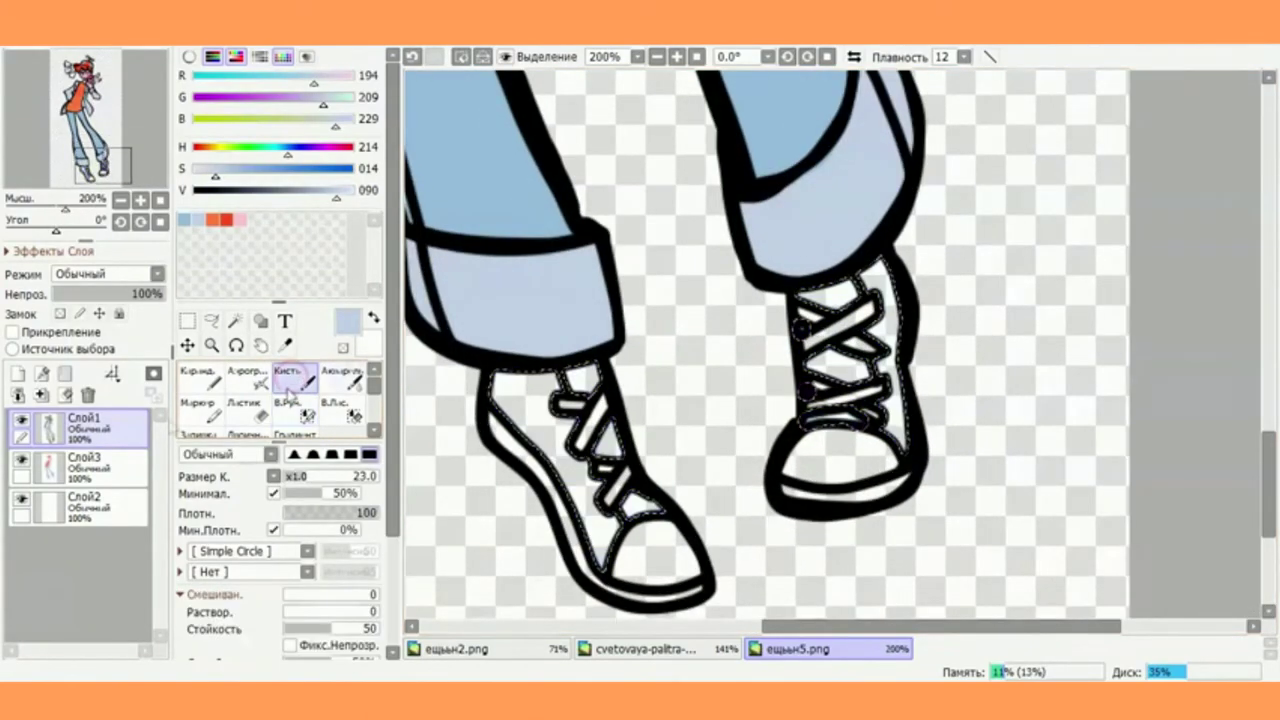
# Paint the selected fabric of both sneakers red on layer Слой3 and clear the selection
pyautogui.click(80, 465)
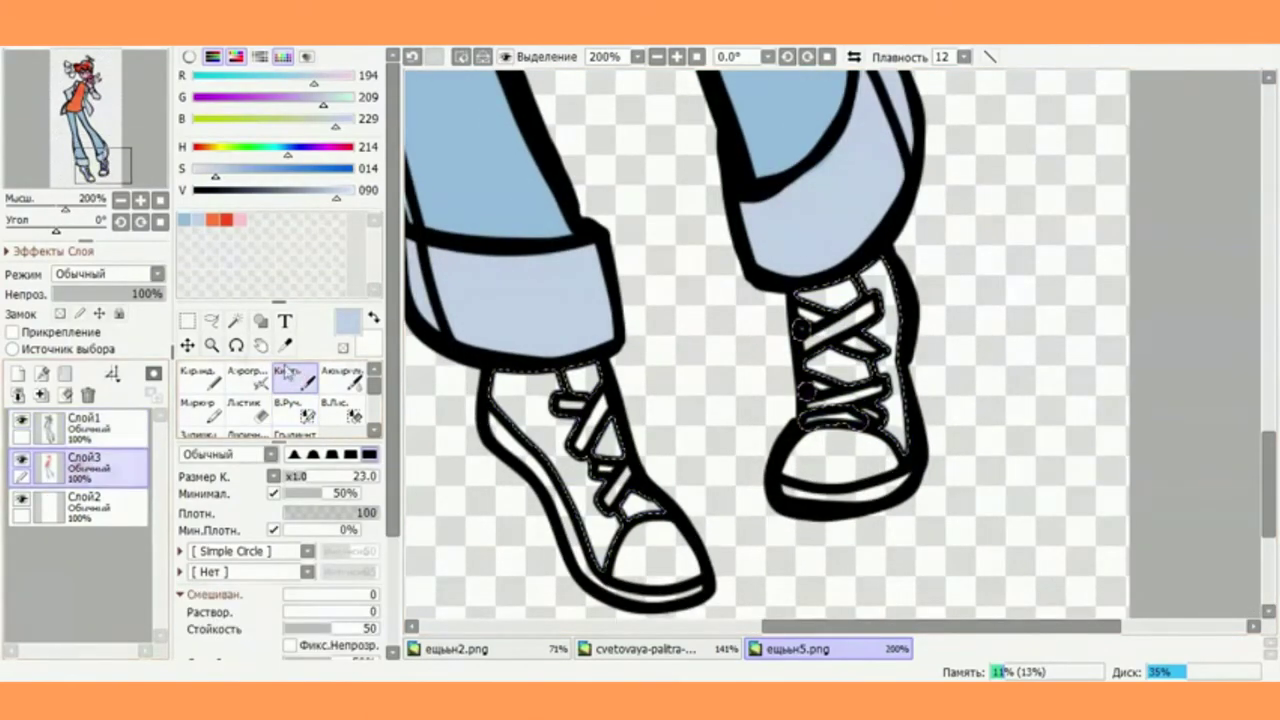
pyautogui.click(227, 218)
pyautogui.moveTo(500, 385); pyautogui.dragTo(585, 385)
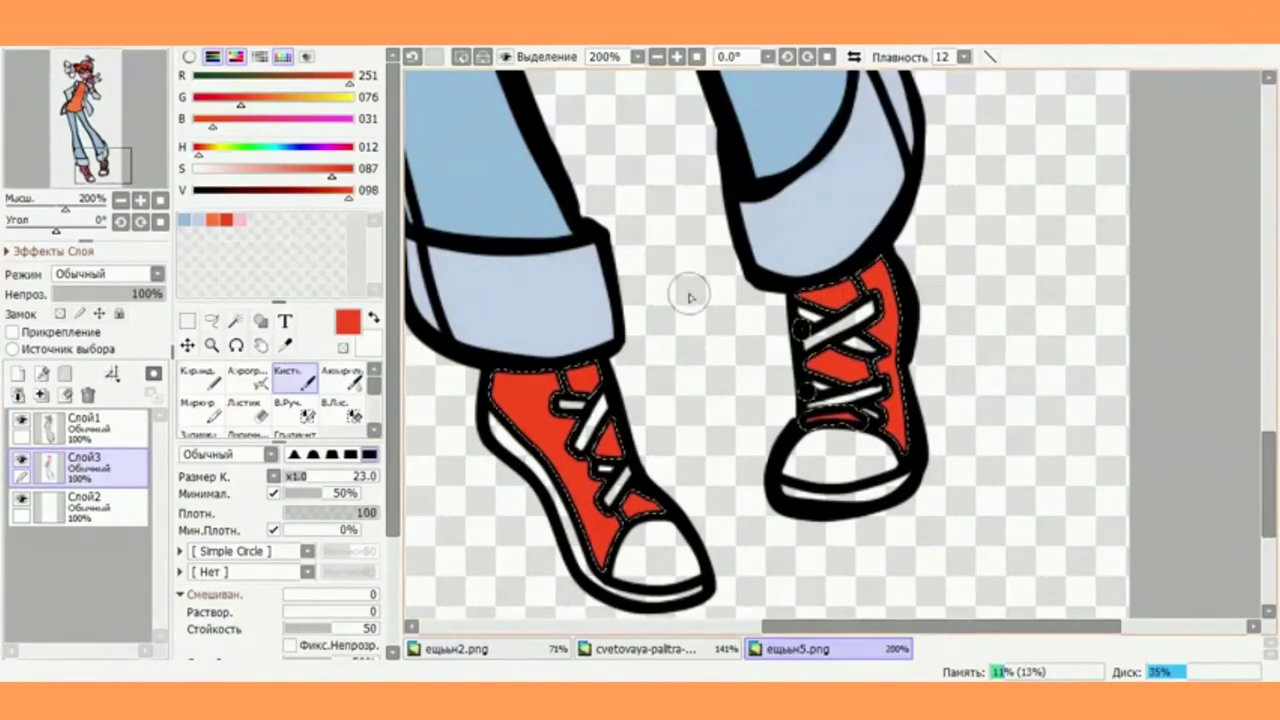
pyautogui.moveTo(688, 294); pyautogui.dragTo(700, 226)
pyautogui.scroll(1, 700, 226)
pyautogui.click(302, 40)
pyautogui.click(340, 56)
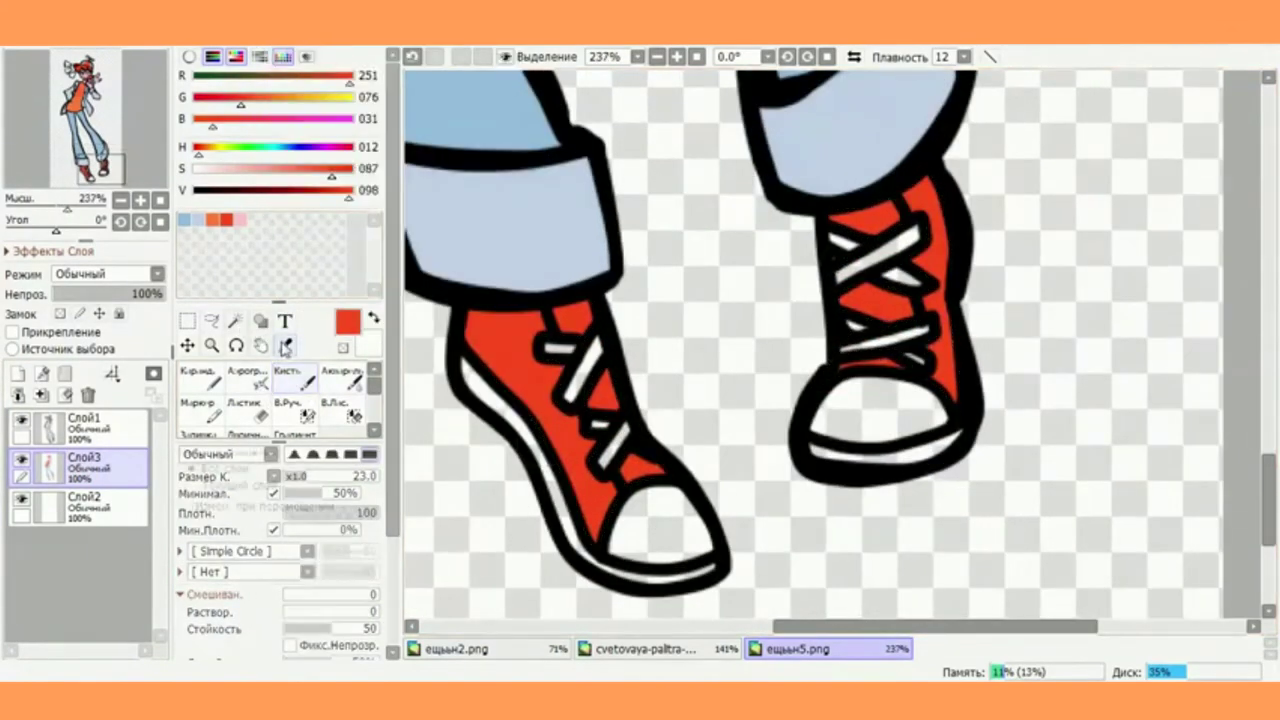
# Select both sneakers' toe caps and sole strips plus the left sneaker's laces with the Magic Wand on layer Слой1
pyautogui.click(260, 320)
pyautogui.click(235, 320)
pyautogui.click(62, 428)
pyautogui.click(660, 530)
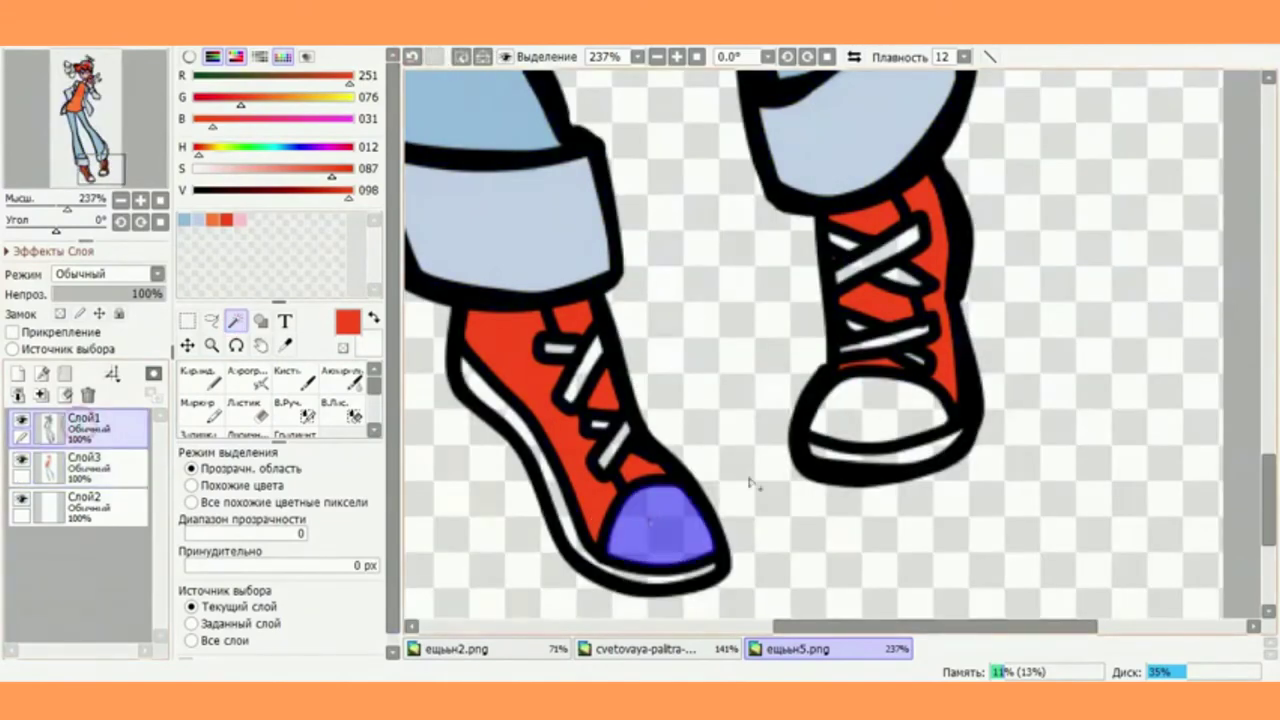
pyautogui.click(868, 405)
pyautogui.click(920, 452)
pyautogui.click(504, 418)
pyautogui.scroll(-3, 530, 462)
pyautogui.scroll(7, 557, 462)
pyautogui.click(575, 279)
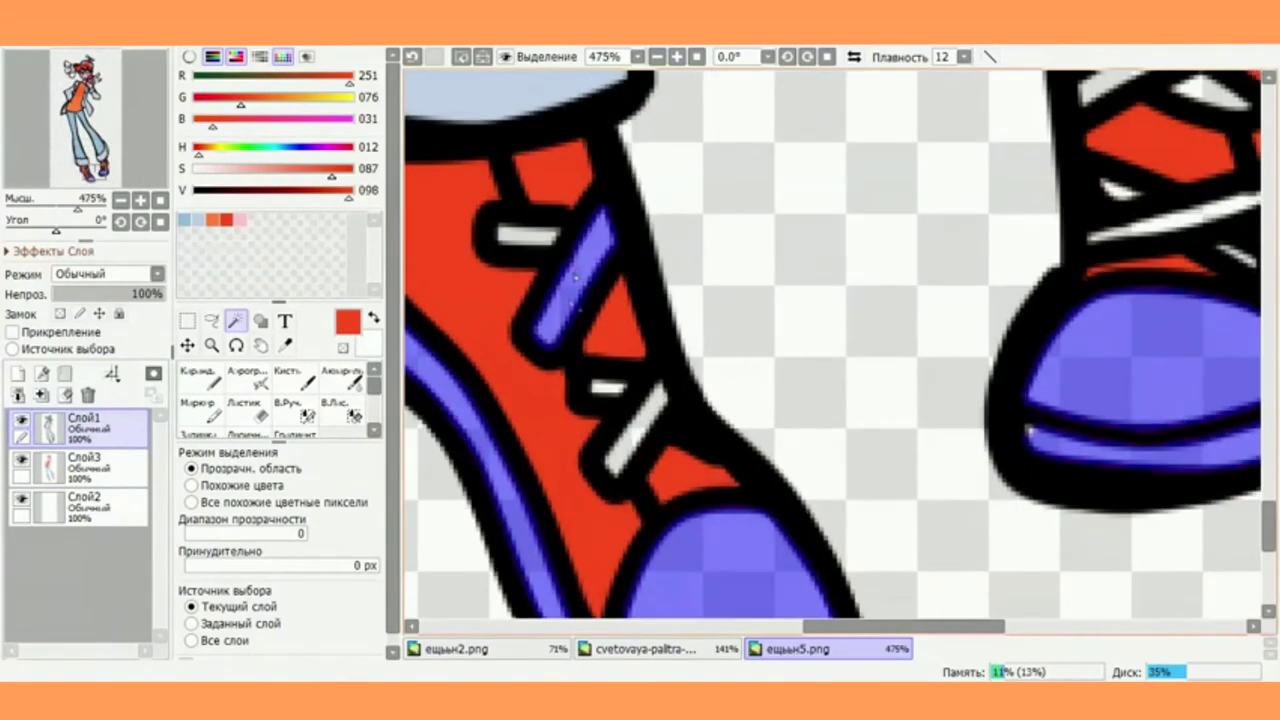
pyautogui.click(540, 238)
# Add the missing parts of the left sneaker's laces to the selection with the selection brush
pyautogui.scroll(-3, 540, 238)
pyautogui.click(290, 408)
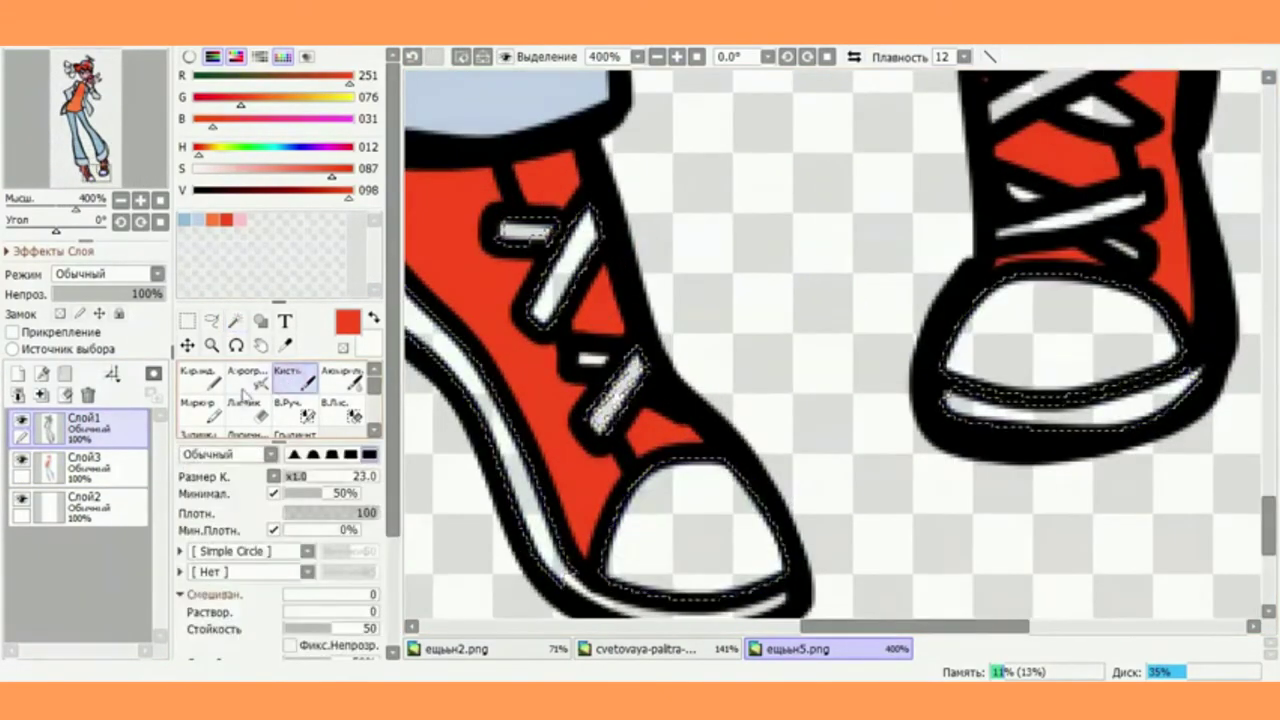
pyautogui.scroll(4, 645, 380)
pyautogui.scroll(2, 645, 380)
pyautogui.moveTo(609, 330); pyautogui.dragTo(648, 335)
pyautogui.scroll(-5, 655, 332)
pyautogui.scroll(6, 558, 190)
pyautogui.moveTo(635, 190)
pyautogui.mouseDown()
pyautogui.moveTo(526, 163)
pyautogui.moveTo(600, 190)
pyautogui.mouseUp()
# Brush the unselected parts of both sneakers' sole strips into the selection
pyautogui.scroll(-10, 645, 208)
pyautogui.scroll(4, 790, 370)
pyautogui.scroll(2, 477, 444)
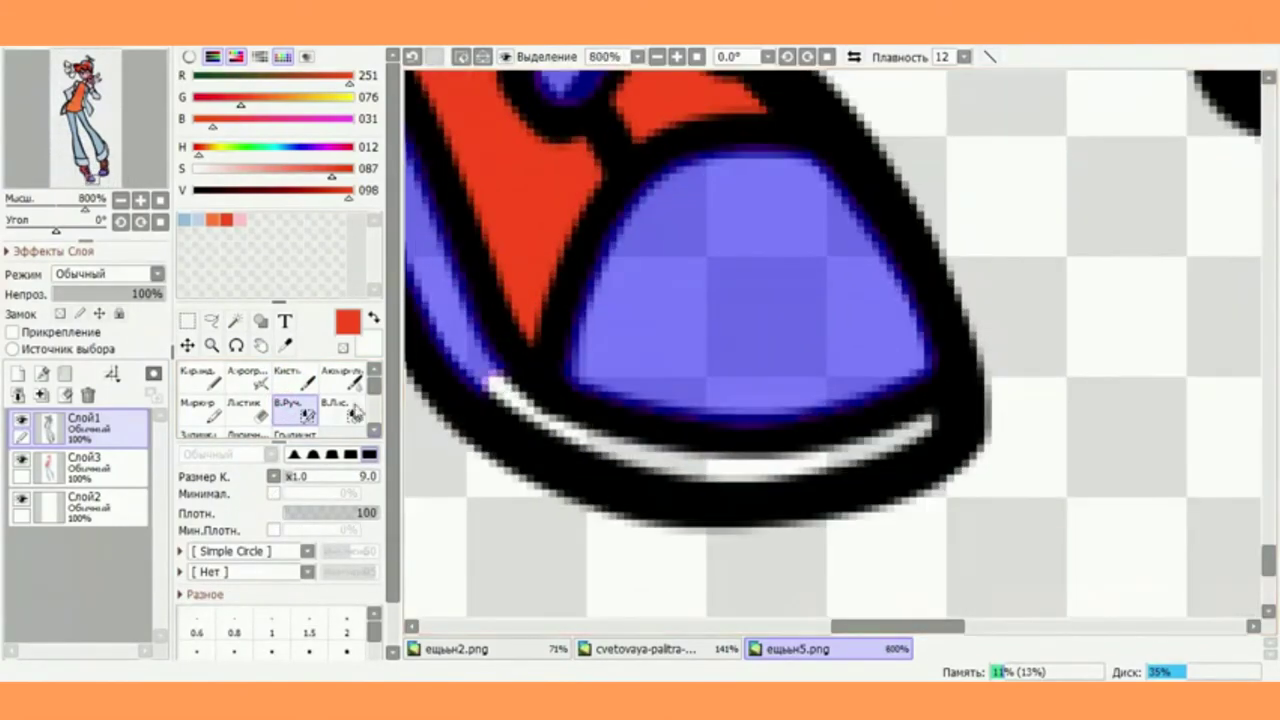
pyautogui.moveTo(485, 385)
pyautogui.mouseDown()
pyautogui.moveTo(640, 440)
pyautogui.moveTo(935, 415)
pyautogui.moveTo(610, 445)
pyautogui.moveTo(750, 492)
pyautogui.mouseUp()
pyautogui.scroll(-6, 830, 400)
pyautogui.scroll(7, 1029, 229)
pyautogui.moveTo(1115, 380); pyautogui.dragTo(660, 343)
pyautogui.moveTo(1240, 300)
pyautogui.mouseDown()
pyautogui.moveTo(840, 374)
pyautogui.moveTo(770, 430)
pyautogui.mouseUp()
# Add the right sneaker's laces to the selection with a size 4 selection brush and the Magic Wand
pyautogui.scroll(-6, 840, 335)
pyautogui.scroll(7, 756, 210)
pyautogui.moveTo(775, 343)
pyautogui.mouseDown()
pyautogui.moveTo(870, 410)
pyautogui.moveTo(495, 352)
pyautogui.moveTo(890, 218)
pyautogui.moveTo(835, 245)
pyautogui.mouseUp()
pyautogui.moveTo(588, 235); pyautogui.dragTo(482, 195)
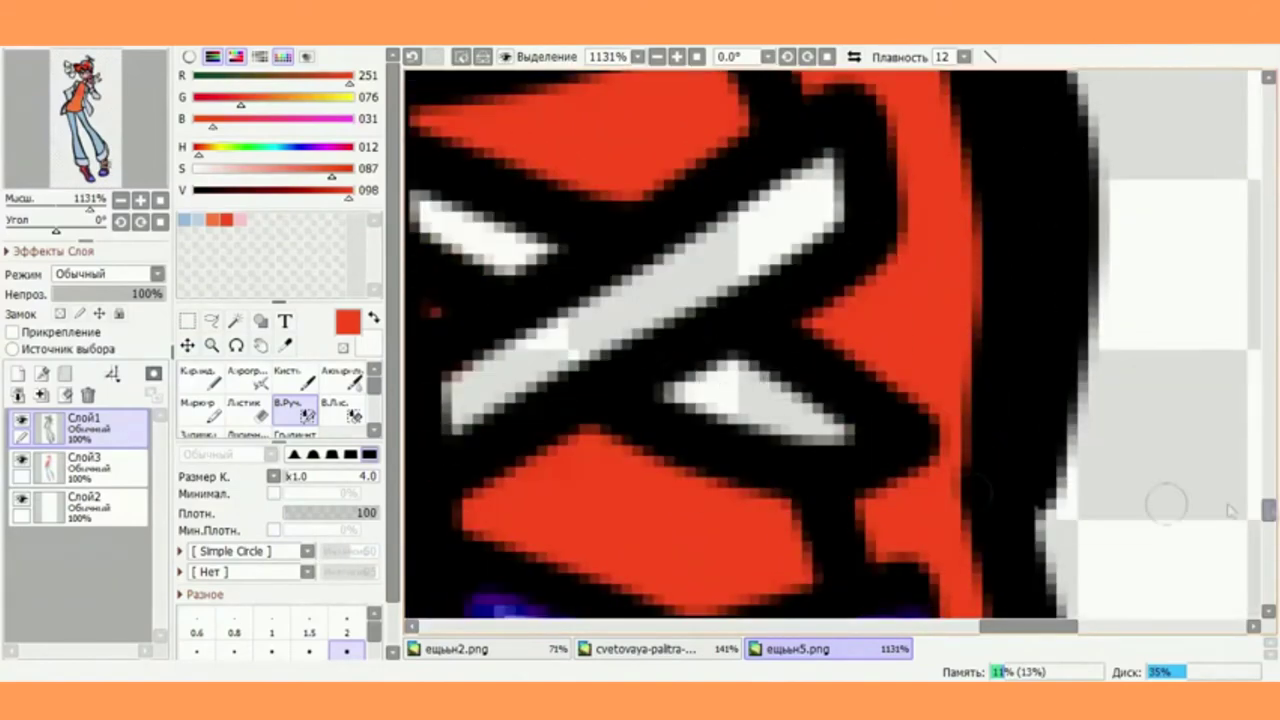
pyautogui.click(235, 320)
pyautogui.click(677, 278)
# Paint the selected laces, toe caps and soles of both sneakers pale pink on layer Слой3
pyautogui.scroll(-1, 677, 278)
pyautogui.scroll(-5, 677, 278)
pyautogui.scroll(2, 677, 278)
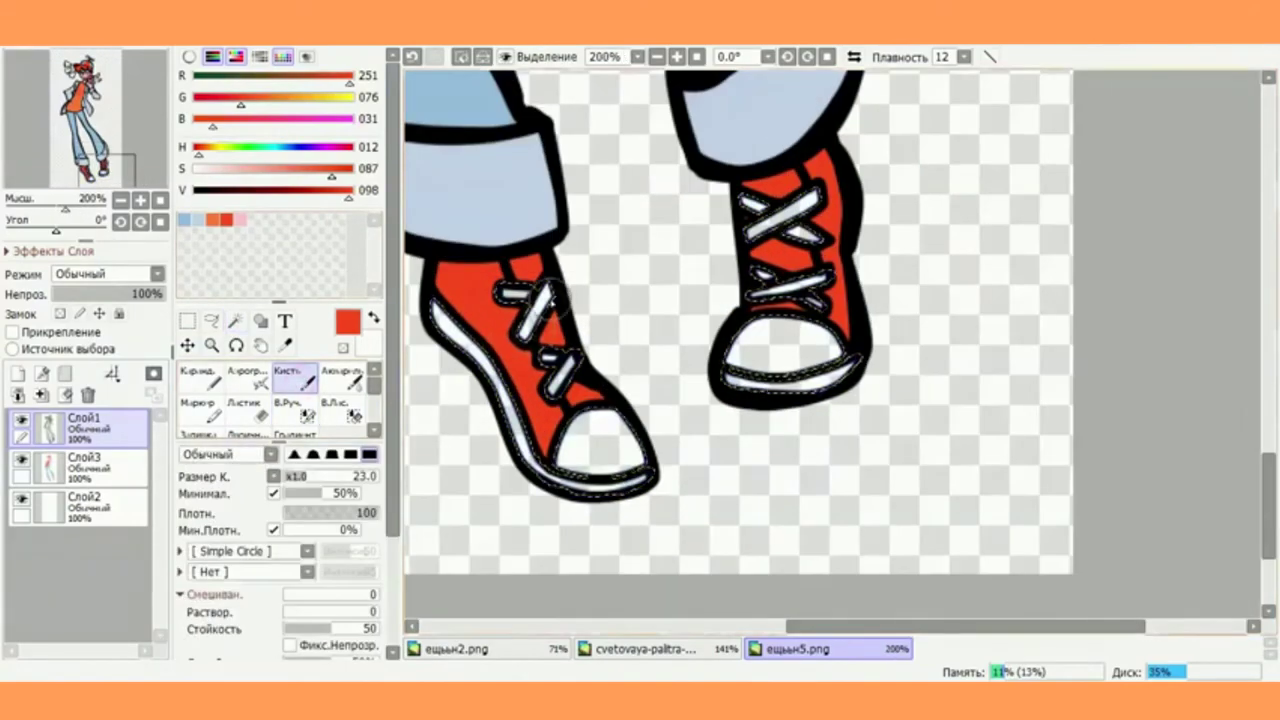
pyautogui.click(240, 219)
pyautogui.moveTo(530, 300); pyautogui.dragTo(450, 328)
pyautogui.click(412, 57)
pyautogui.click(92, 459)
pyautogui.moveTo(533, 292); pyautogui.dragTo(437, 328)
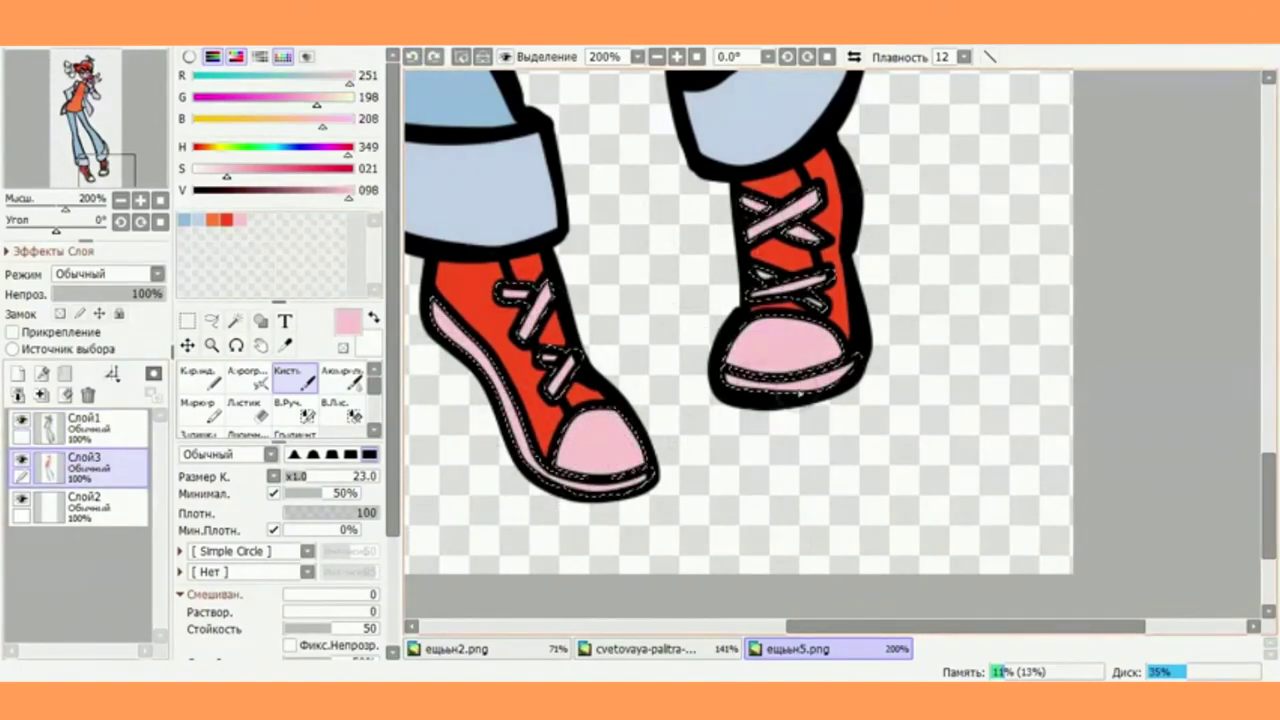
# Clear the selection around the sneaker parts
pyautogui.scroll(-3, 845, 362)
pyautogui.moveTo(1268, 480); pyautogui.dragTo(1268, 276)
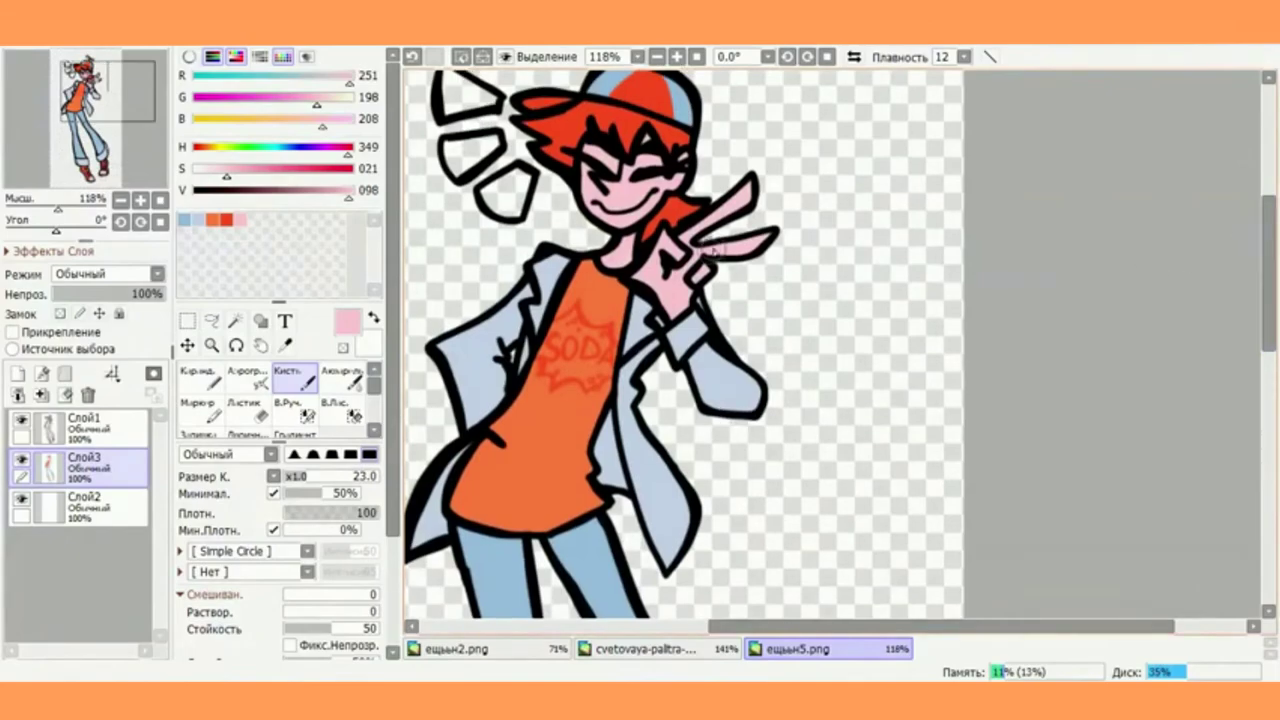
pyautogui.moveTo(712, 250); pyautogui.dragTo(648, 217)
pyautogui.moveTo(1268, 317); pyautogui.dragTo(1268, 294)
pyautogui.moveTo(969, 625); pyautogui.dragTo(843, 625)
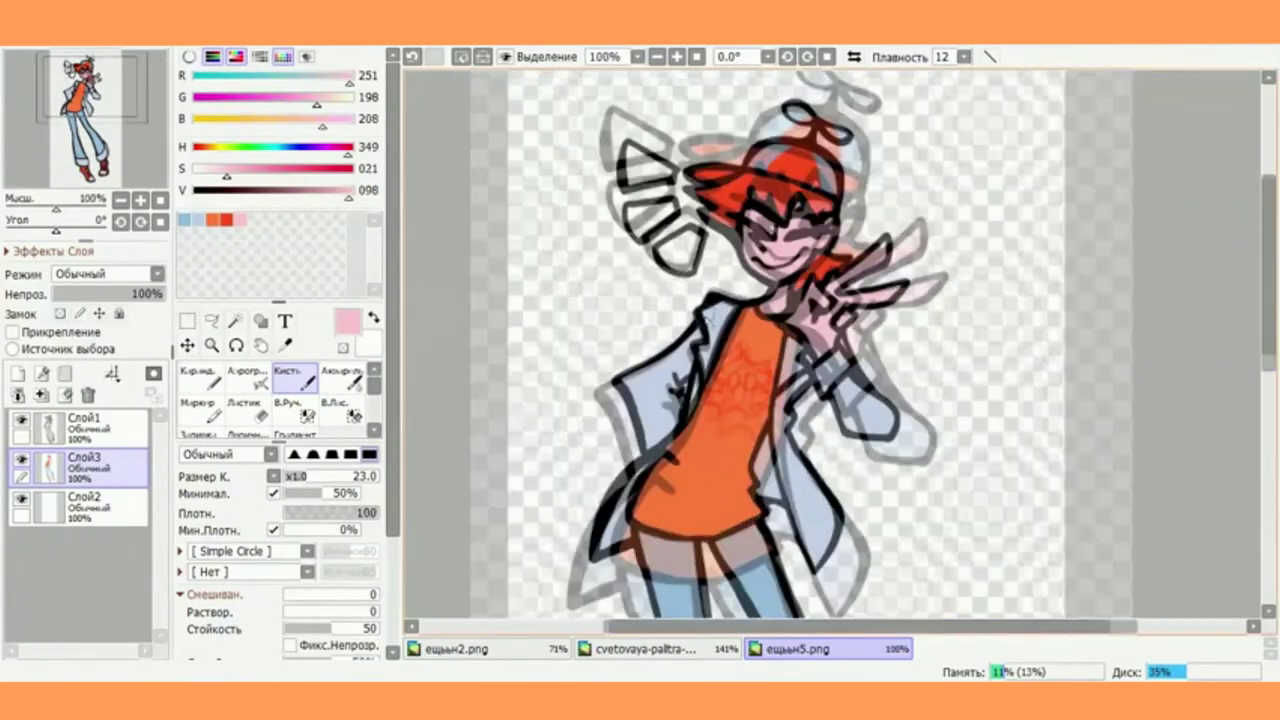
pyautogui.scroll(6, 674, 178)
pyautogui.click(296, 37)
pyautogui.click(366, 59)
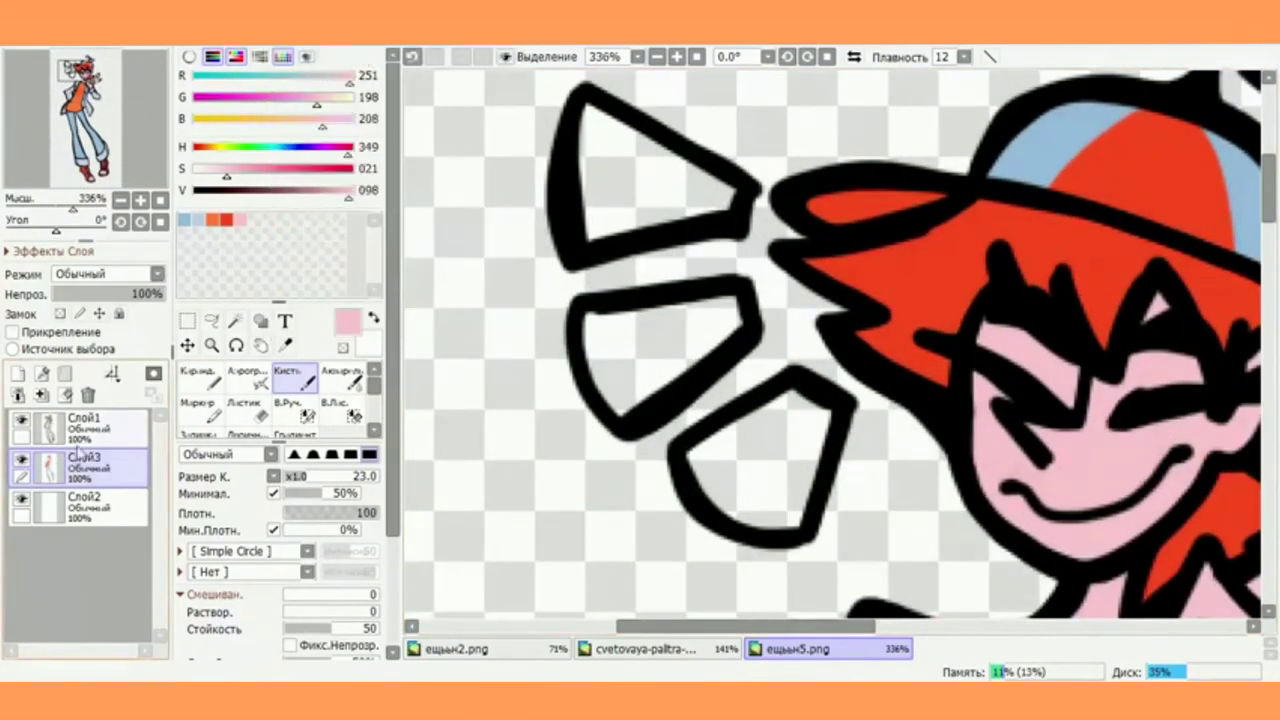
# Select the insides of the three wedge-shaped accents beside the cap with the Magic Wand on layer Слой1
pyautogui.doubleClick(82, 428)
pyautogui.click(754, 301)
pyautogui.click(238, 323)
pyautogui.click(672, 345)
pyautogui.click(760, 477)
pyautogui.click(652, 175)
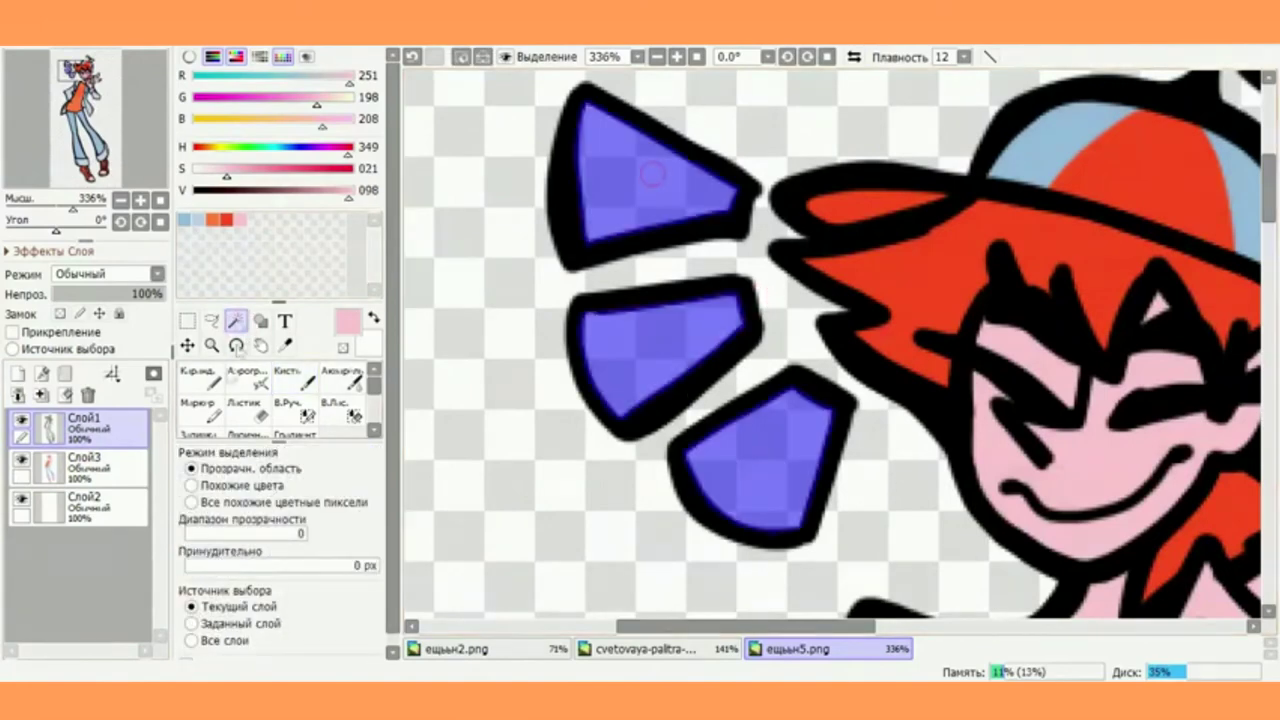
# Paint the three selected wedge accents orange with the brush on layer Слой3 and clear the selection
pyautogui.click(212, 219)
pyautogui.click(103, 464)
pyautogui.click(290, 378)
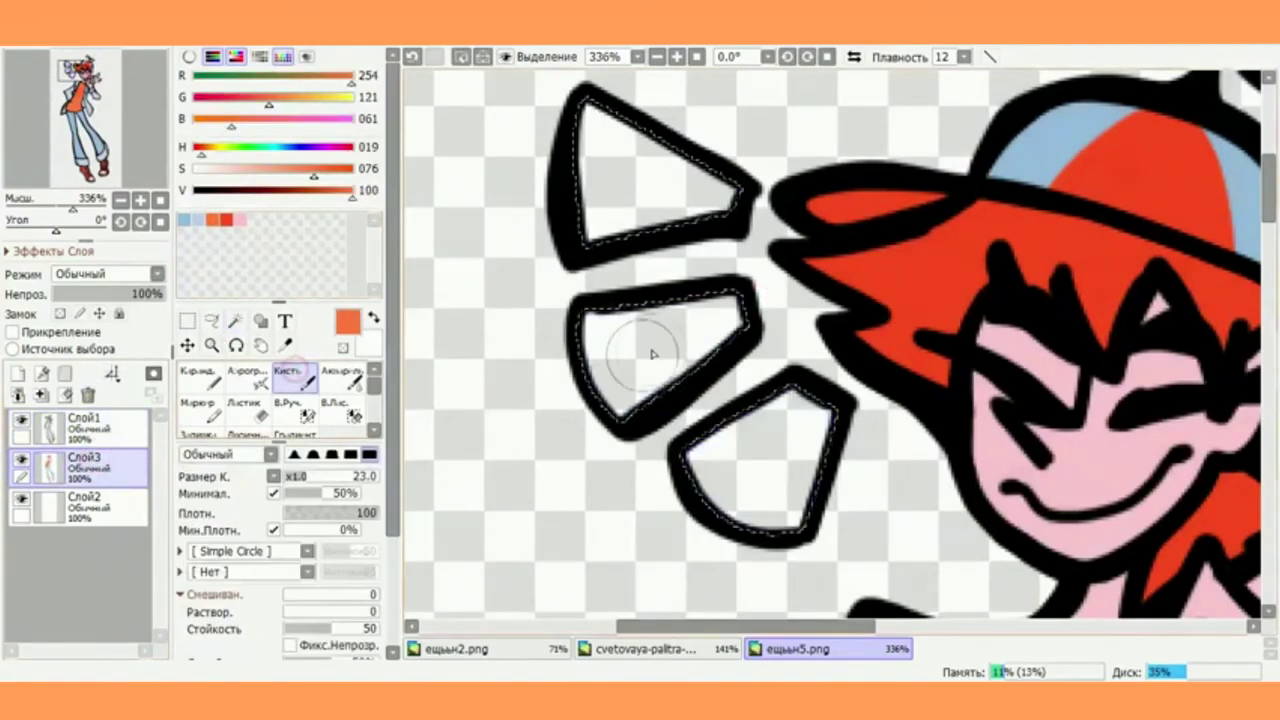
pyautogui.moveTo(790, 420)
pyautogui.mouseDown()
pyautogui.moveTo(753, 485)
pyautogui.moveTo(557, 157)
pyautogui.moveTo(600, 203)
pyautogui.mouseUp()
pyautogui.scroll(-6, 642, 241)
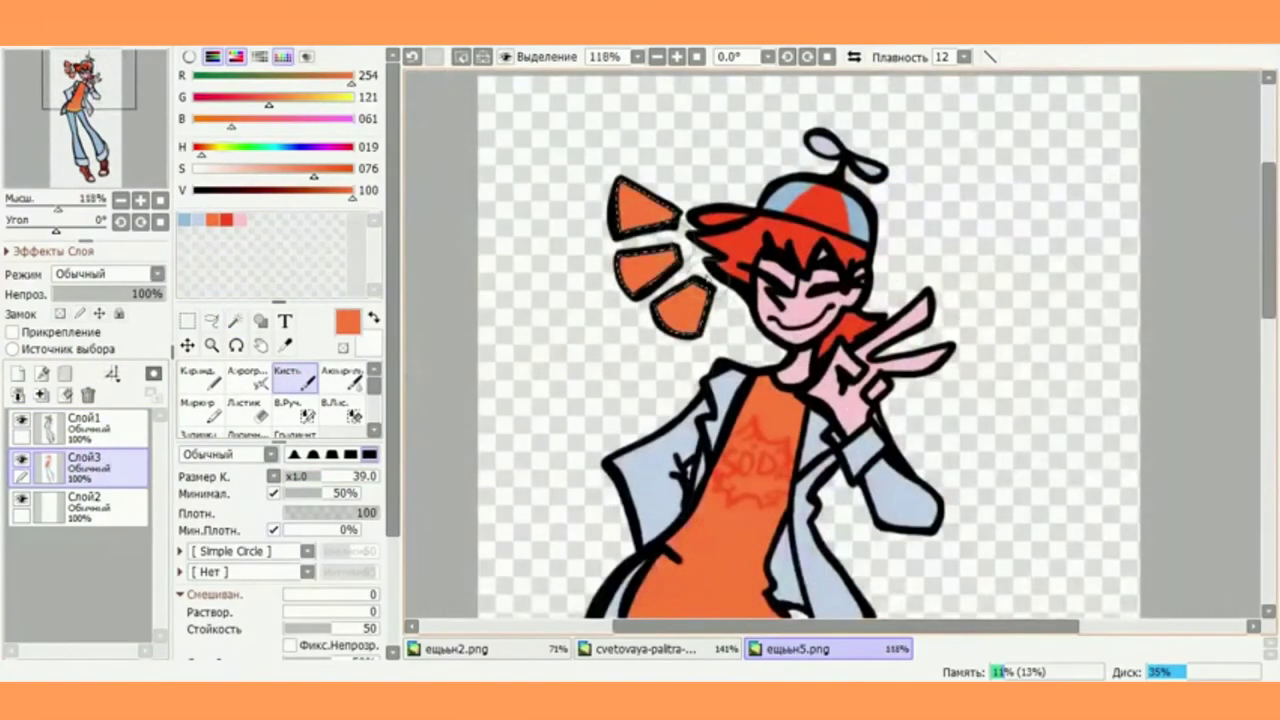
pyautogui.scroll(2, 672, 268)
pyautogui.scroll(-2, 570, 150)
pyautogui.scroll(3, 570, 147)
pyautogui.scroll(-1, 572, 147)
pyautogui.scroll(1, 572, 147)
pyautogui.click(300, 36)
pyautogui.click(364, 56)
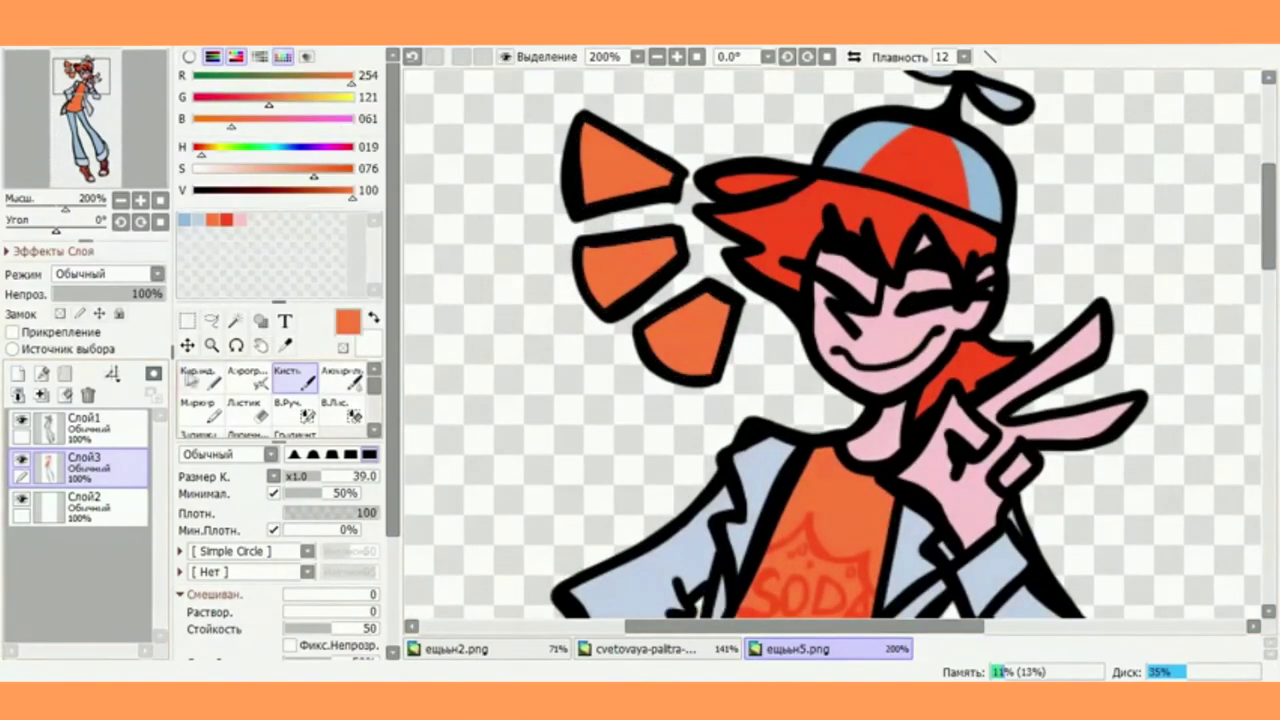
# Add a new layer above layer Слой3 and sample the red of the hair
pyautogui.scroll(-1, 480, 150)
pyautogui.scroll(1, 700, 160)
pyautogui.click(17, 374)
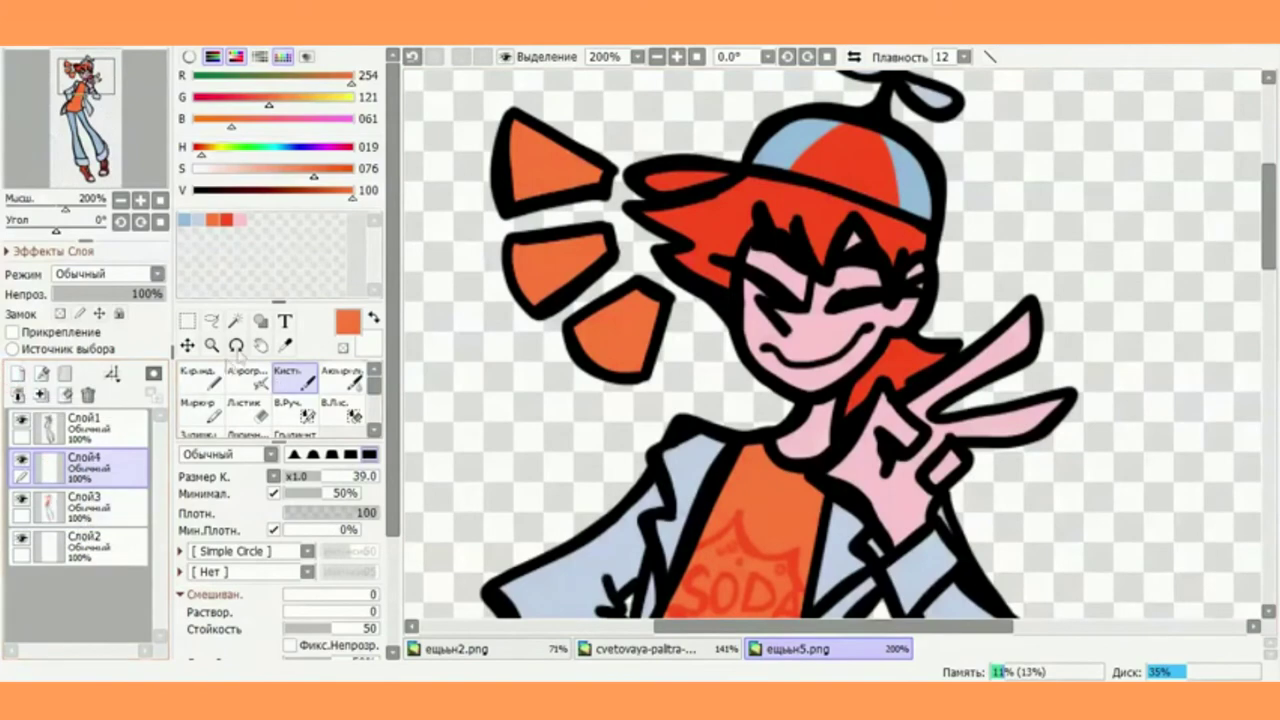
pyautogui.click(285, 345)
pyautogui.scroll(2, 840, 162)
pyautogui.click(719, 201)
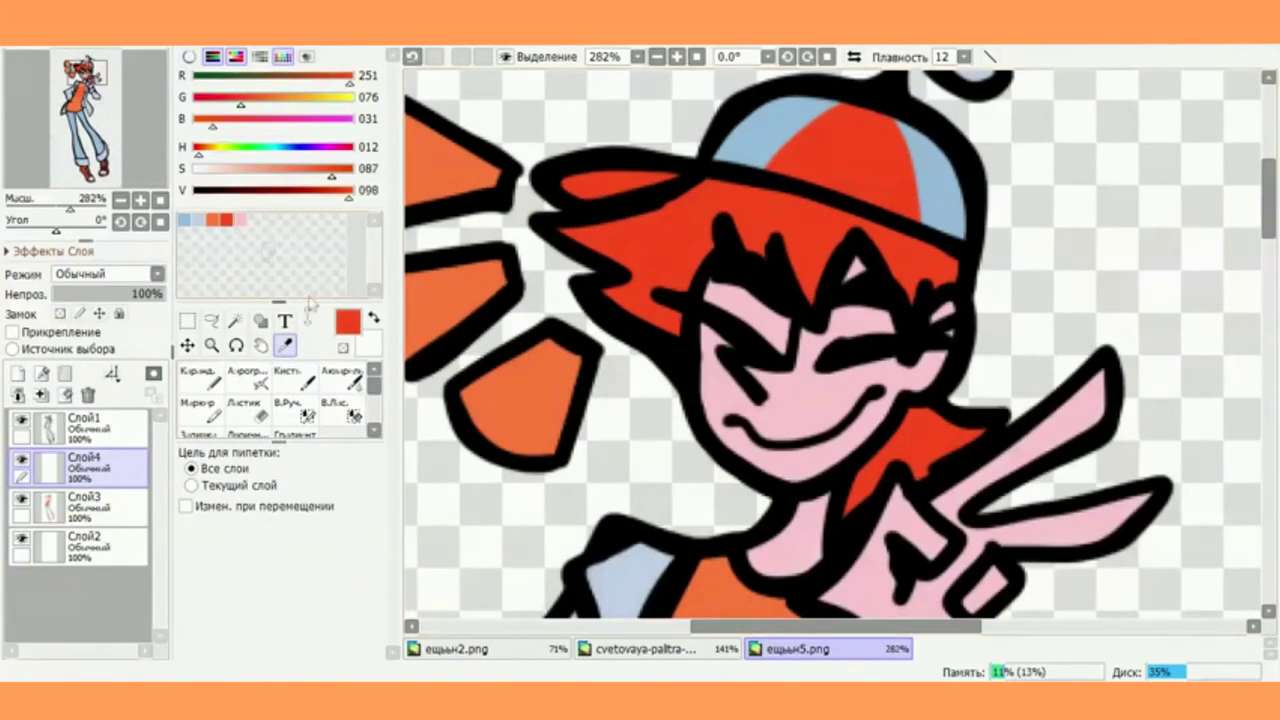
# Paint orange shading (RGB 251, 131, 31) with the size 7 brush on the hair beneath the cap brim
pyautogui.click(290, 377)
pyautogui.scroll(1, 617, 214)
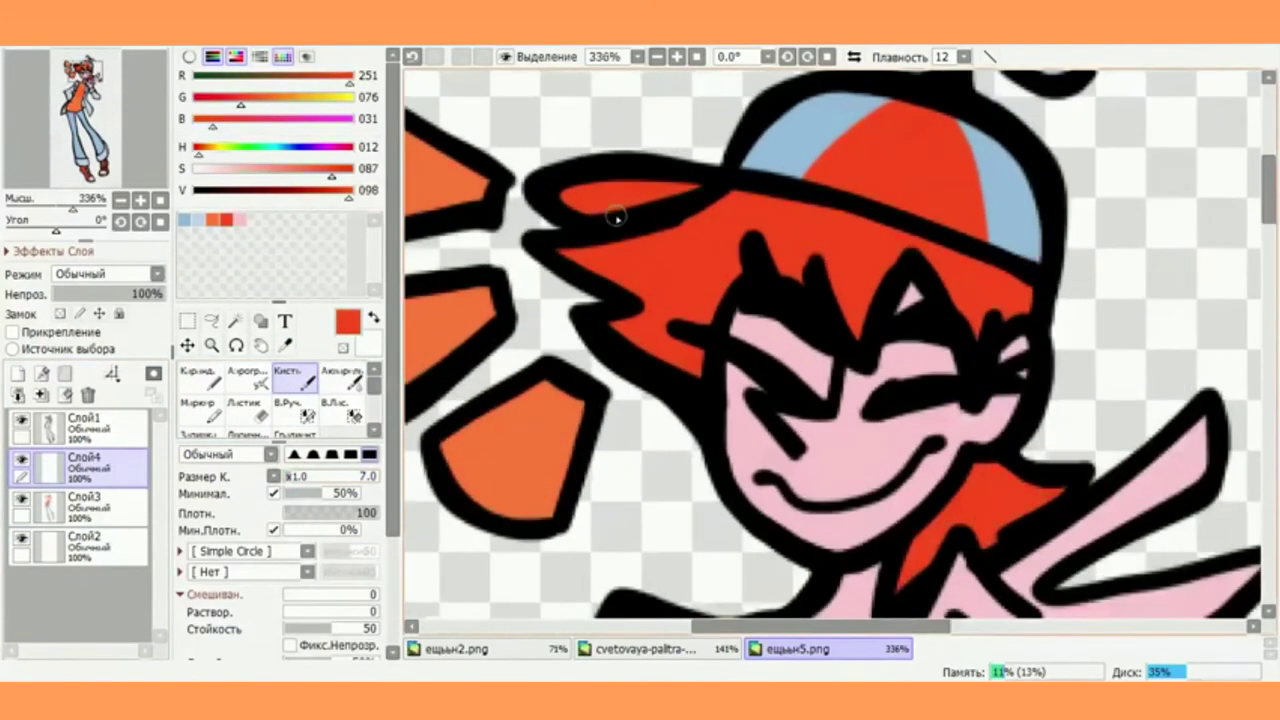
pyautogui.moveTo(240, 97); pyautogui.dragTo(276, 103)
pyautogui.scroll(2, 612, 240)
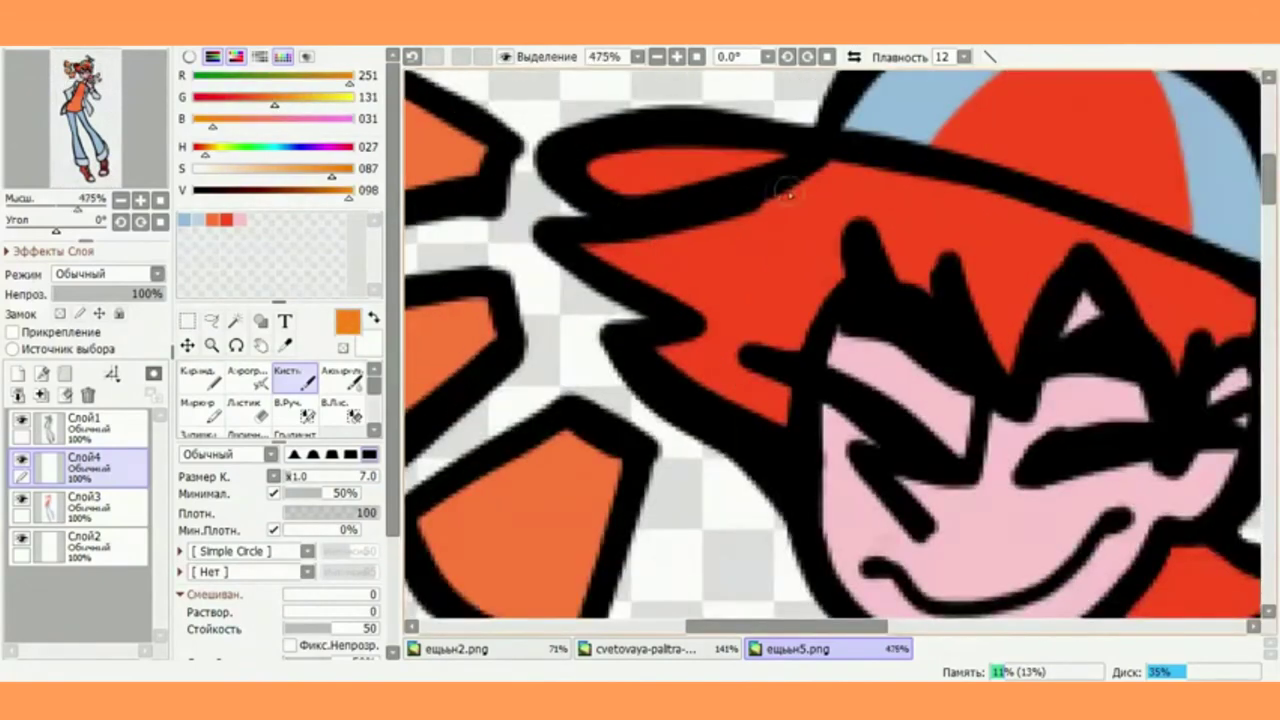
pyautogui.moveTo(515, 268); pyautogui.dragTo(848, 164)
pyautogui.moveTo(668, 286); pyautogui.dragTo(784, 238)
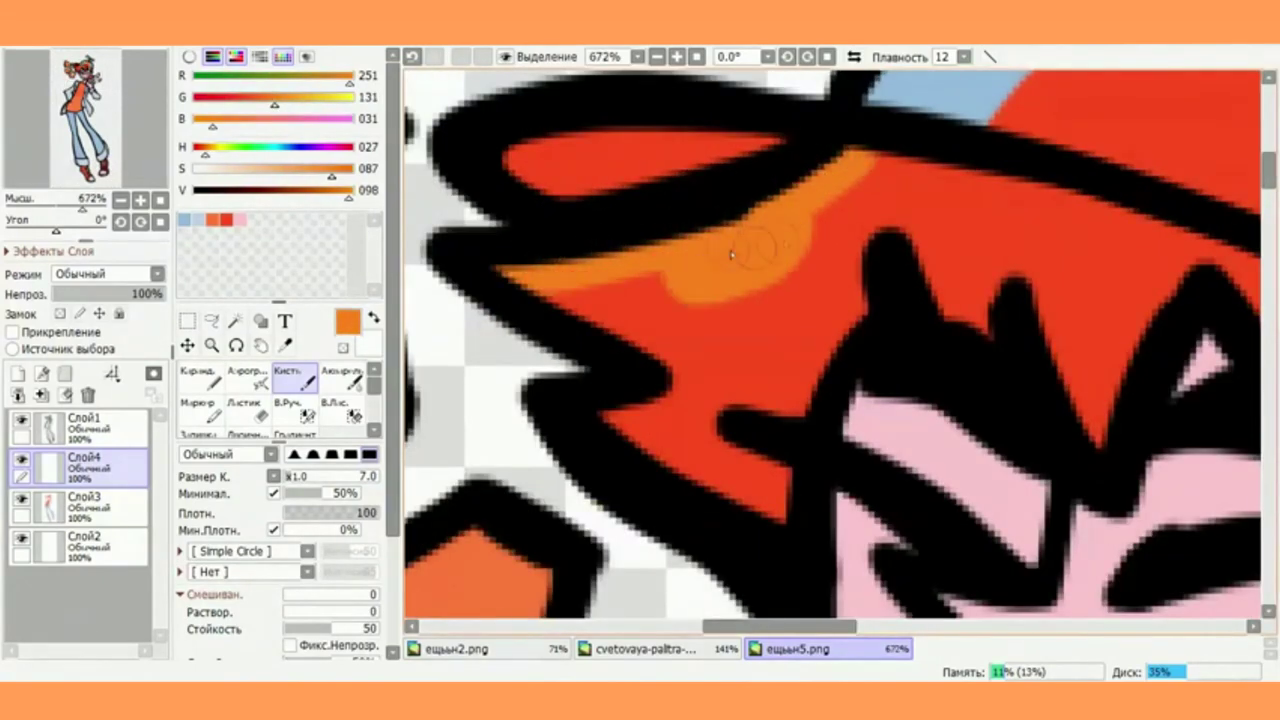
pyautogui.scroll(-6, 798, 328)
pyautogui.scroll(6, 715, 215)
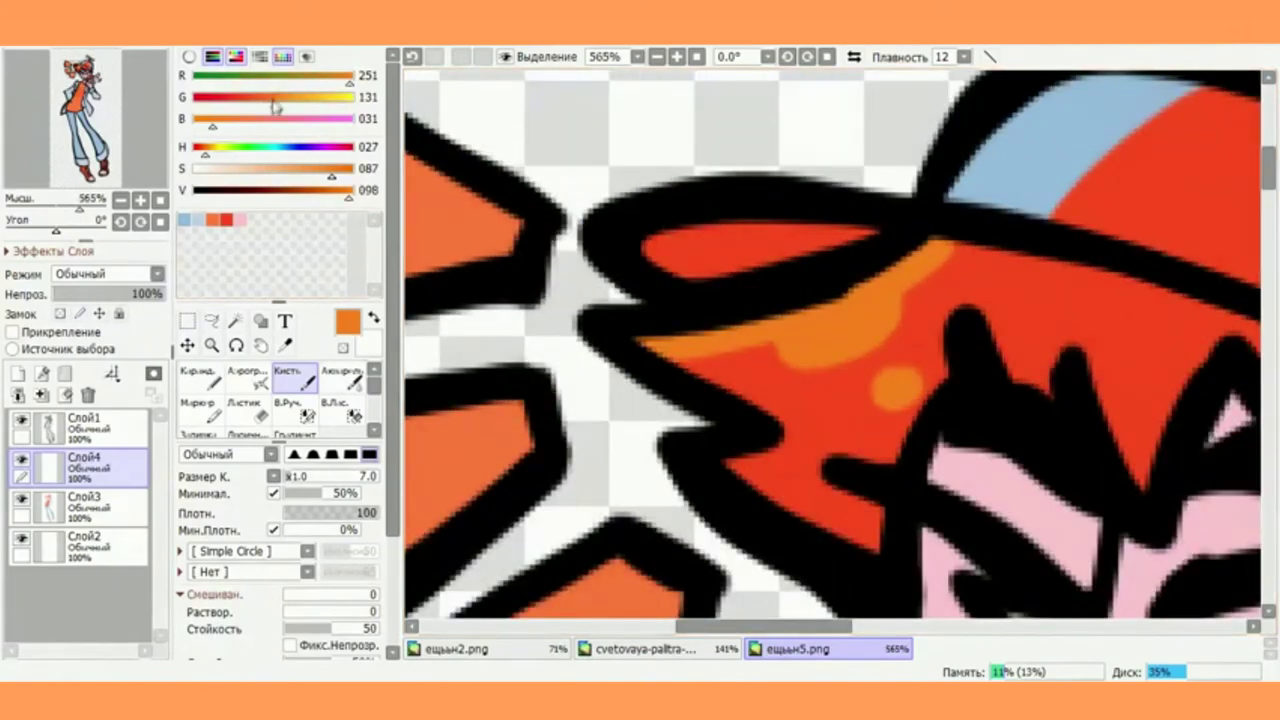
# Set the colour to RGB 251, 41, 31 and paint the underside of the cap brim bright red
pyautogui.moveTo(275, 106); pyautogui.dragTo(222, 113)
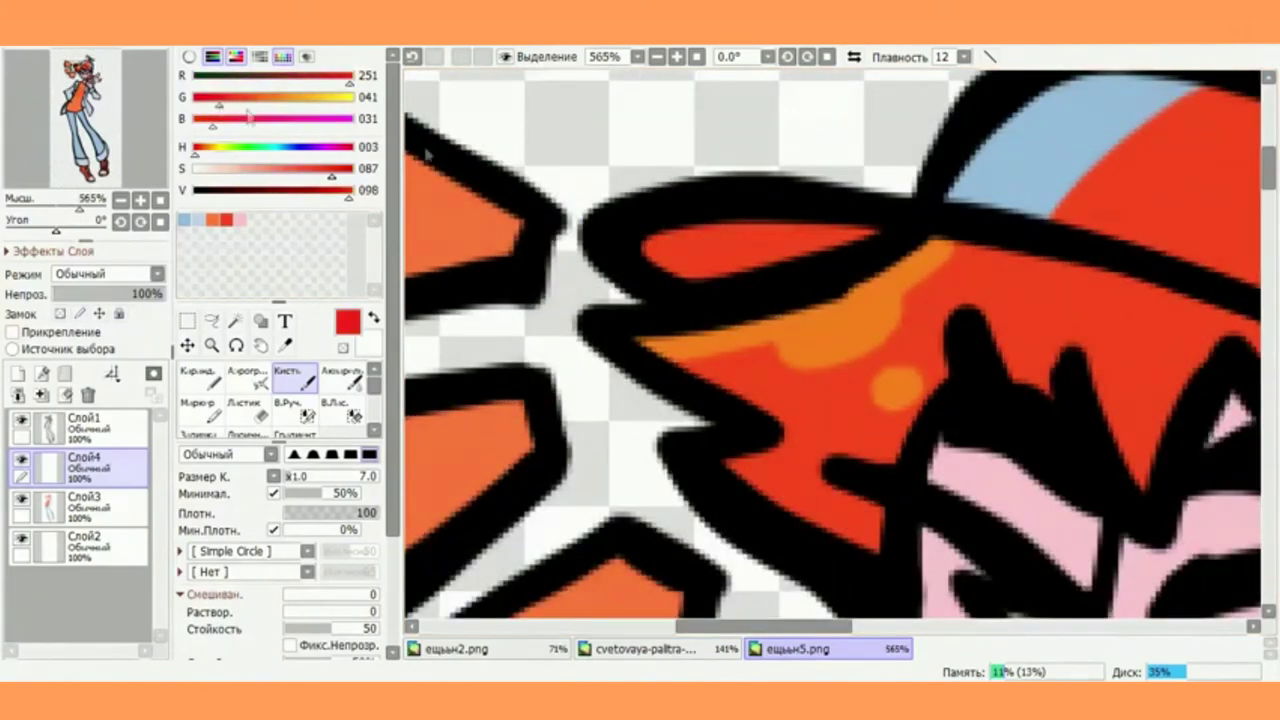
pyautogui.scroll(-4, 885, 231)
pyautogui.scroll(5, 490, 150)
# Sample the propeller's pale blue, change it to turquoise (RGB 121, 209, 229) and shade the inner parts of both blades
pyautogui.click(288, 345)
pyautogui.click(649, 142)
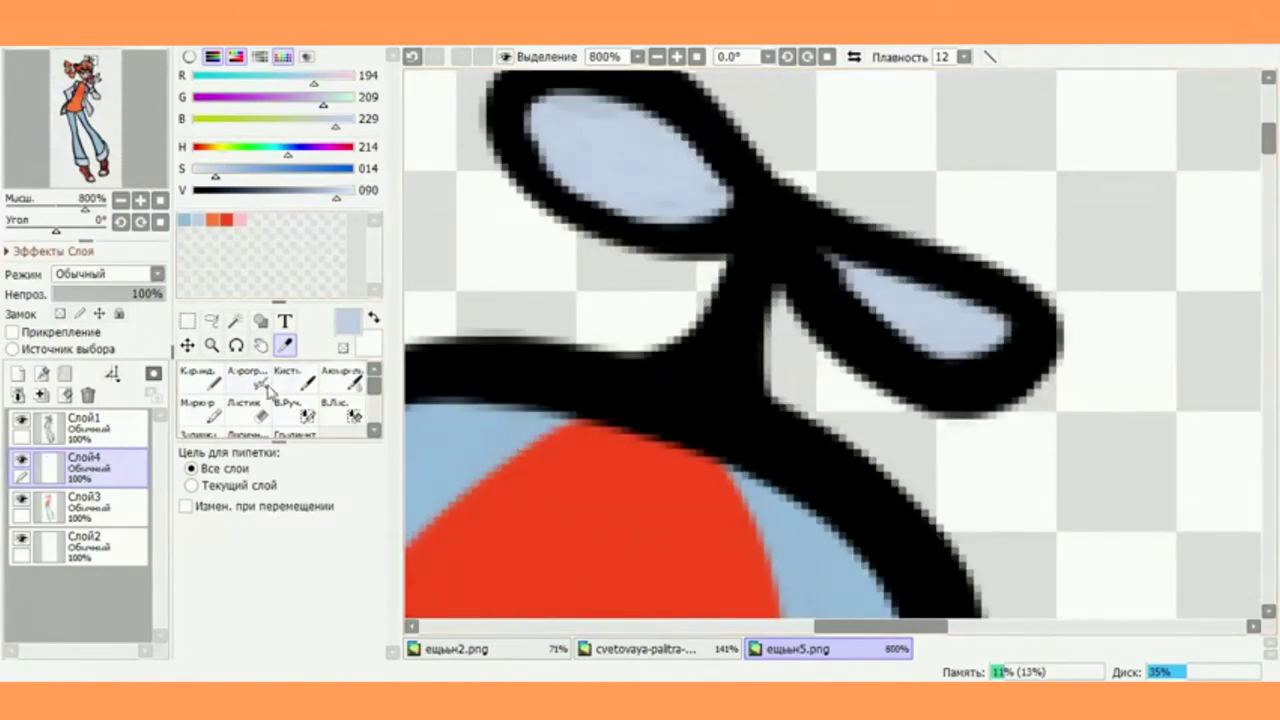
pyautogui.click(292, 380)
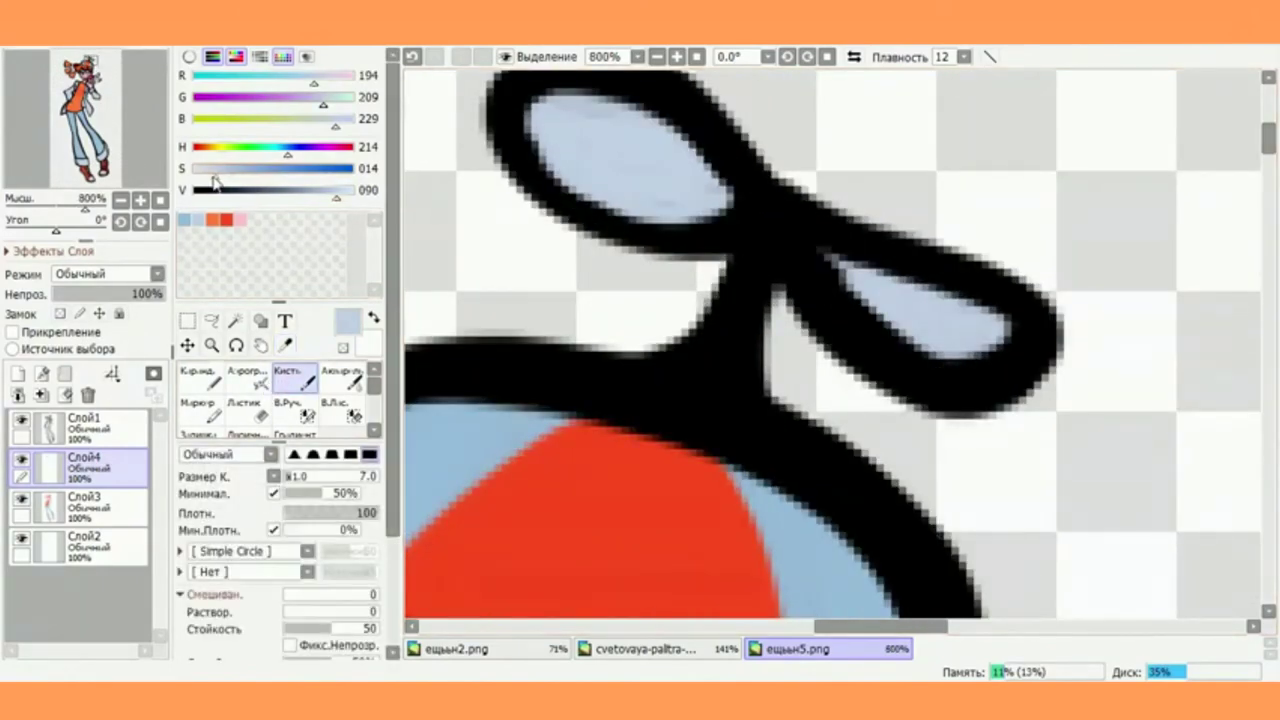
pyautogui.moveTo(836, 263); pyautogui.dragTo(862, 288)
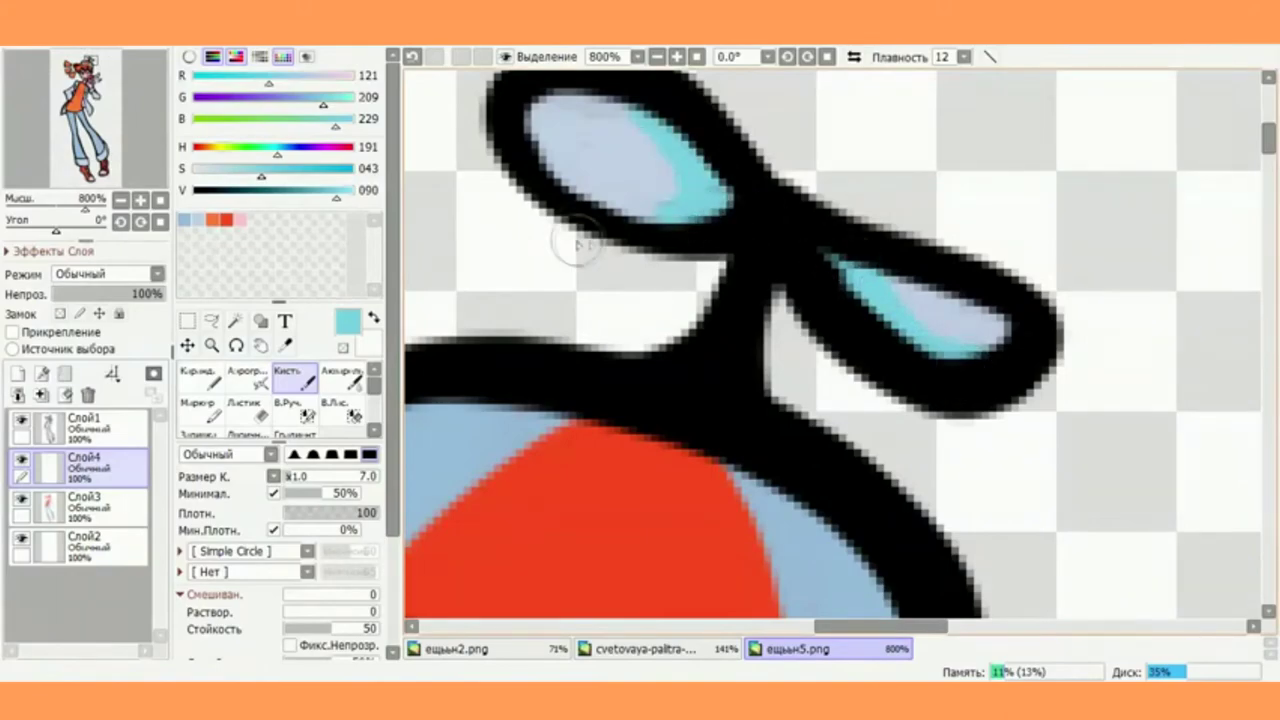
# Select the jacket lining area to the right of the shirt with the Magic Wand on layer Слой1
pyautogui.scroll(-12, 745, 215)
pyautogui.scroll(6, 720, 480)
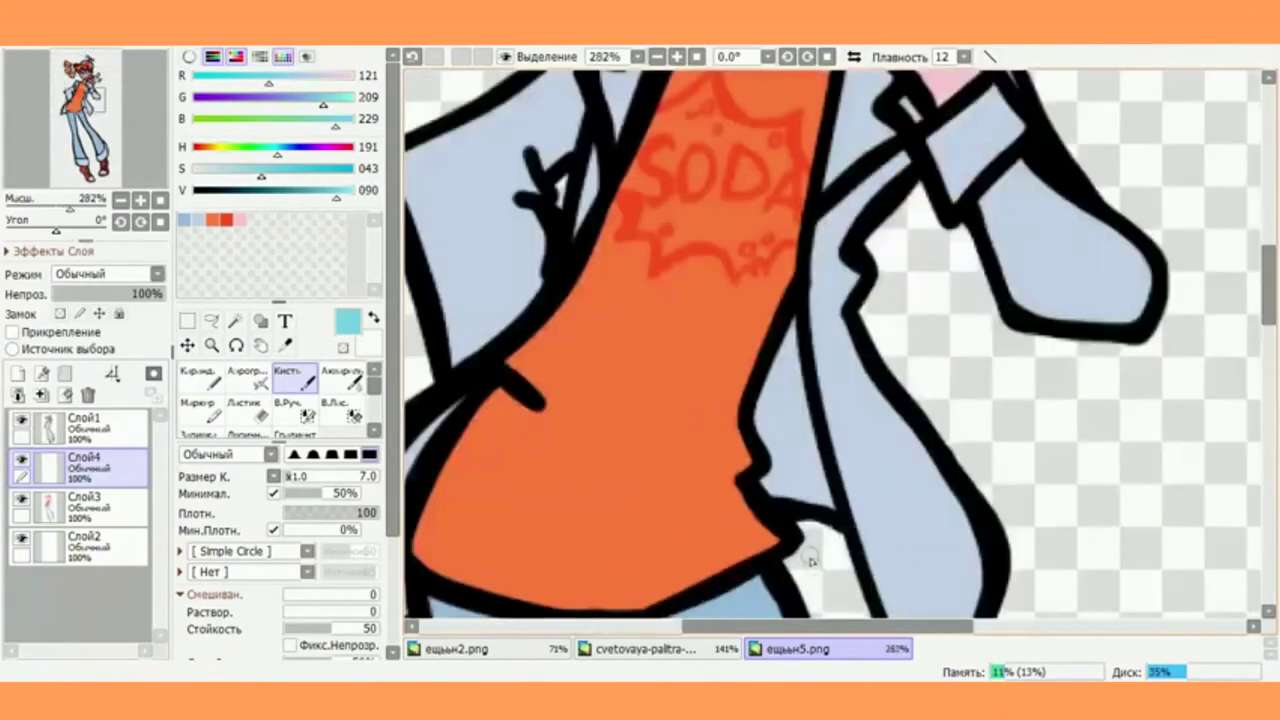
pyautogui.scroll(2, 810, 560)
pyautogui.scroll(-1, 275, 400)
pyautogui.click(200, 410)
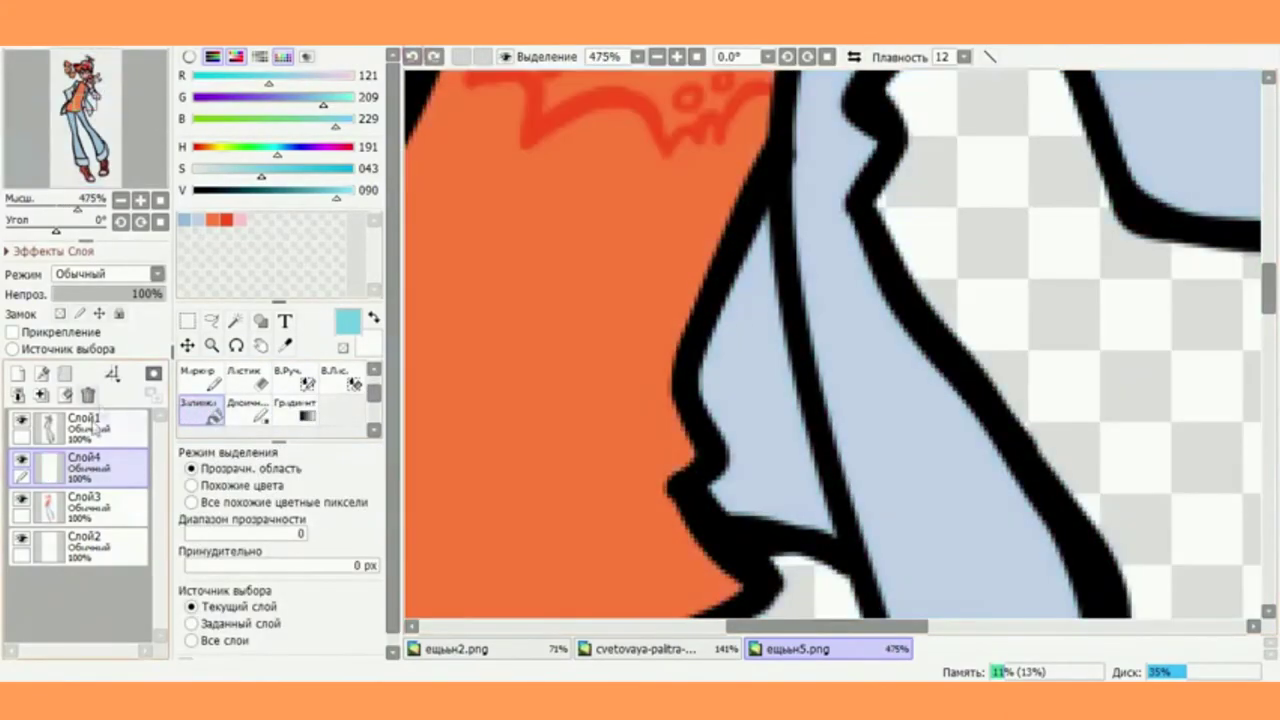
pyautogui.click(235, 320)
pyautogui.click(725, 460)
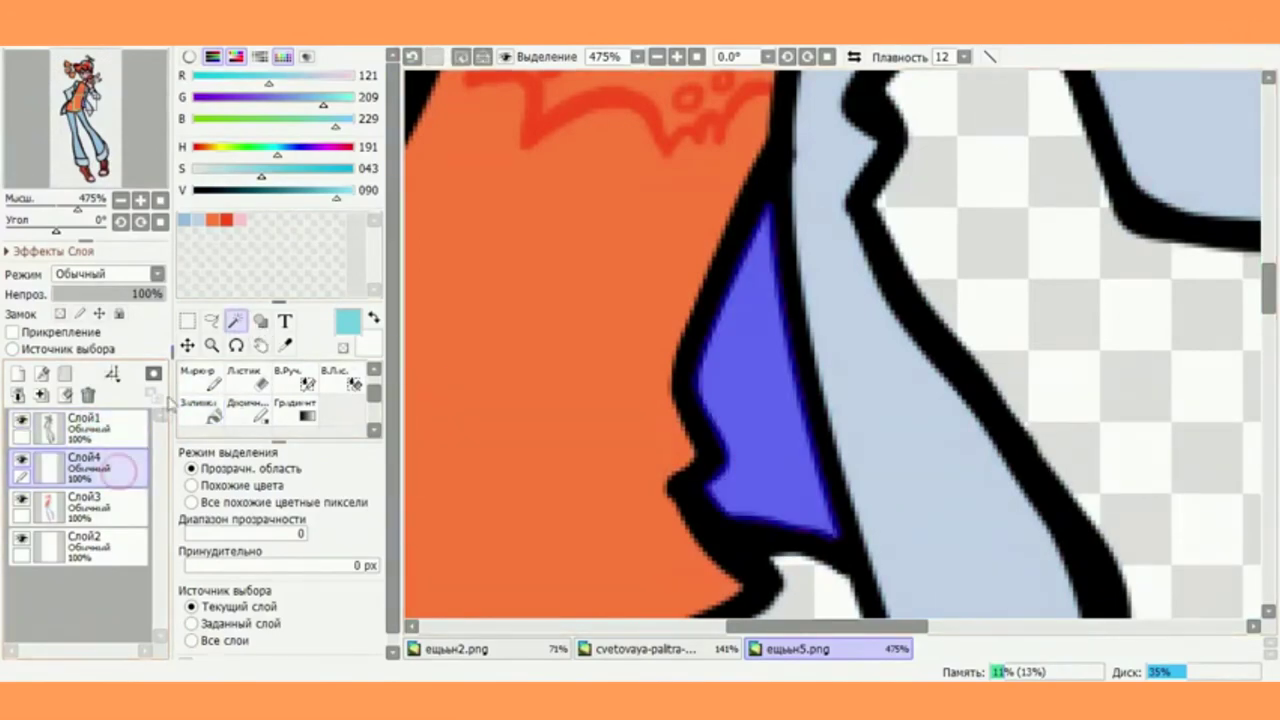
# Paint the selected jacket lining turquoise on layer Слой4 with the brush at size 50
pyautogui.scroll(1, 255, 390)
pyautogui.click(287, 377)
pyautogui.moveTo(315, 481); pyautogui.dragTo(330, 479)
pyautogui.moveTo(775, 255)
pyautogui.mouseDown()
pyautogui.moveTo(830, 285)
pyautogui.moveTo(780, 440)
pyautogui.mouseUp()
# Add the jacket lining area to the left of the shirt to the selection on layer Слой1 and choose the brush
pyautogui.scroll(-8, 766, 300)
pyautogui.scroll(5, 570, 374)
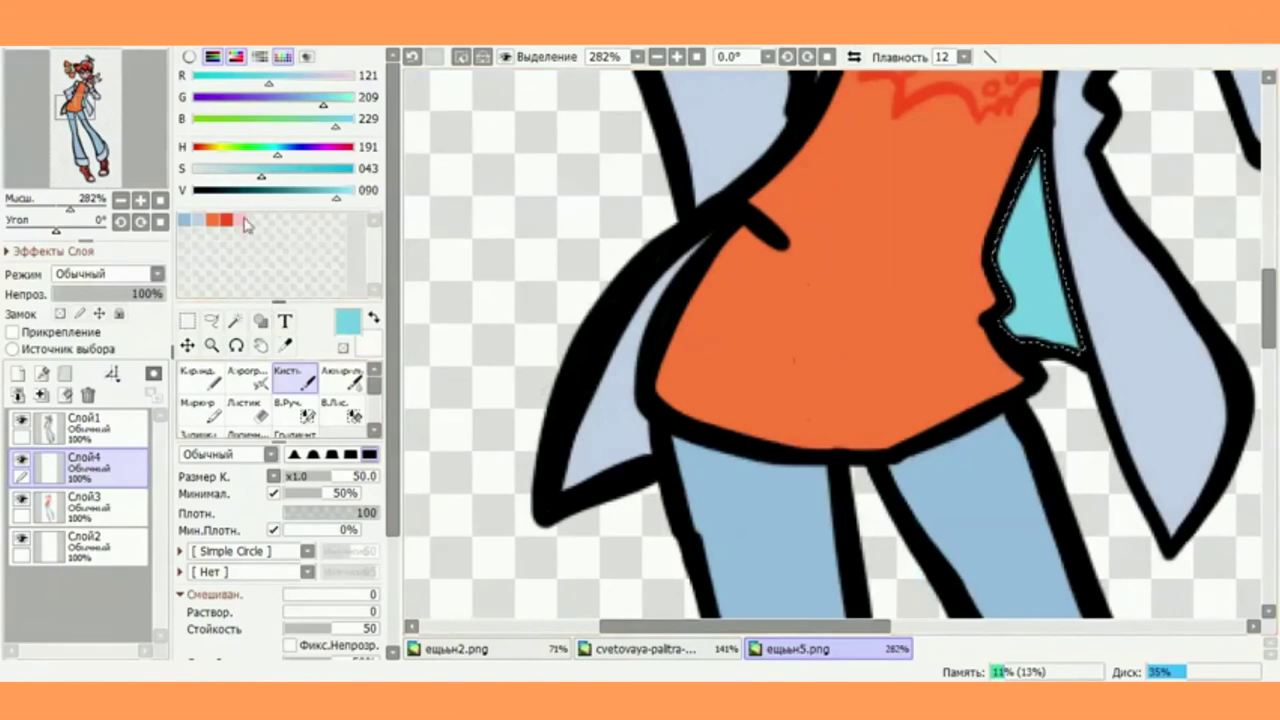
pyautogui.click(235, 320)
pyautogui.click(620, 420)
pyautogui.hotkey('ctrl', 'z')
pyautogui.click(80, 432)
pyautogui.click(625, 442)
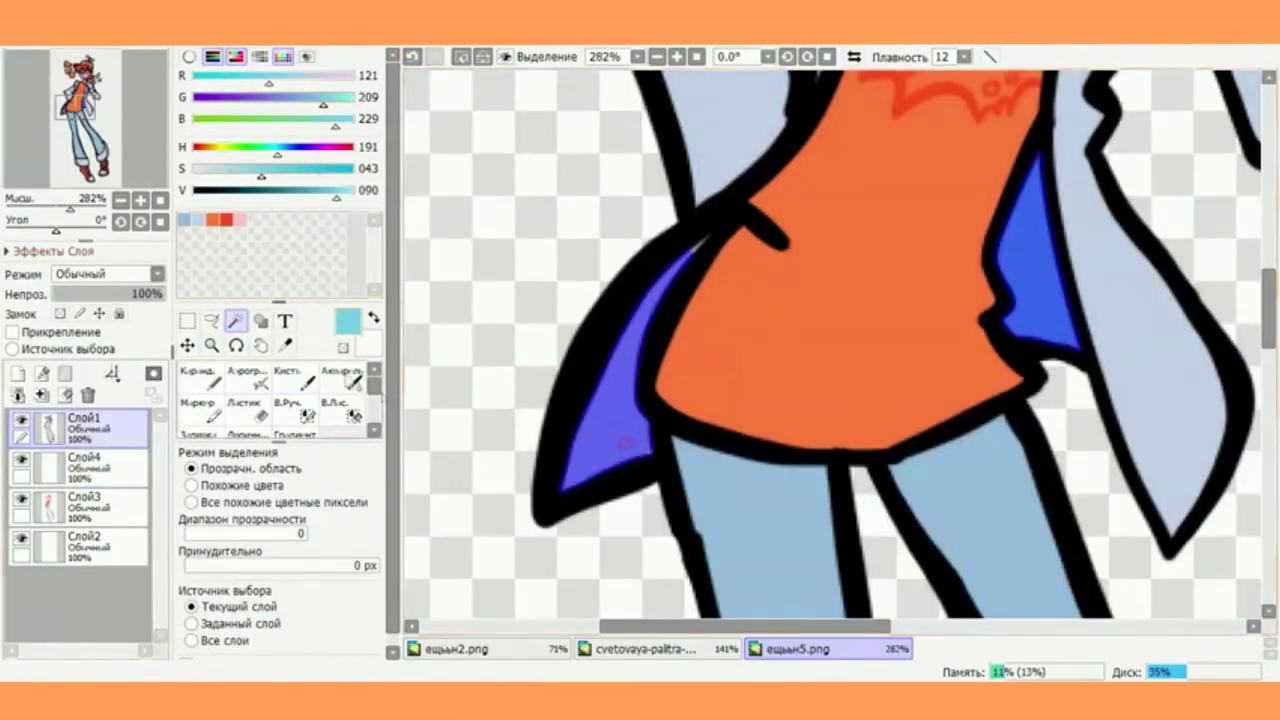
pyautogui.click(290, 408)
pyautogui.scroll(4, 735, 230)
pyautogui.scroll(-4, 740, 222)
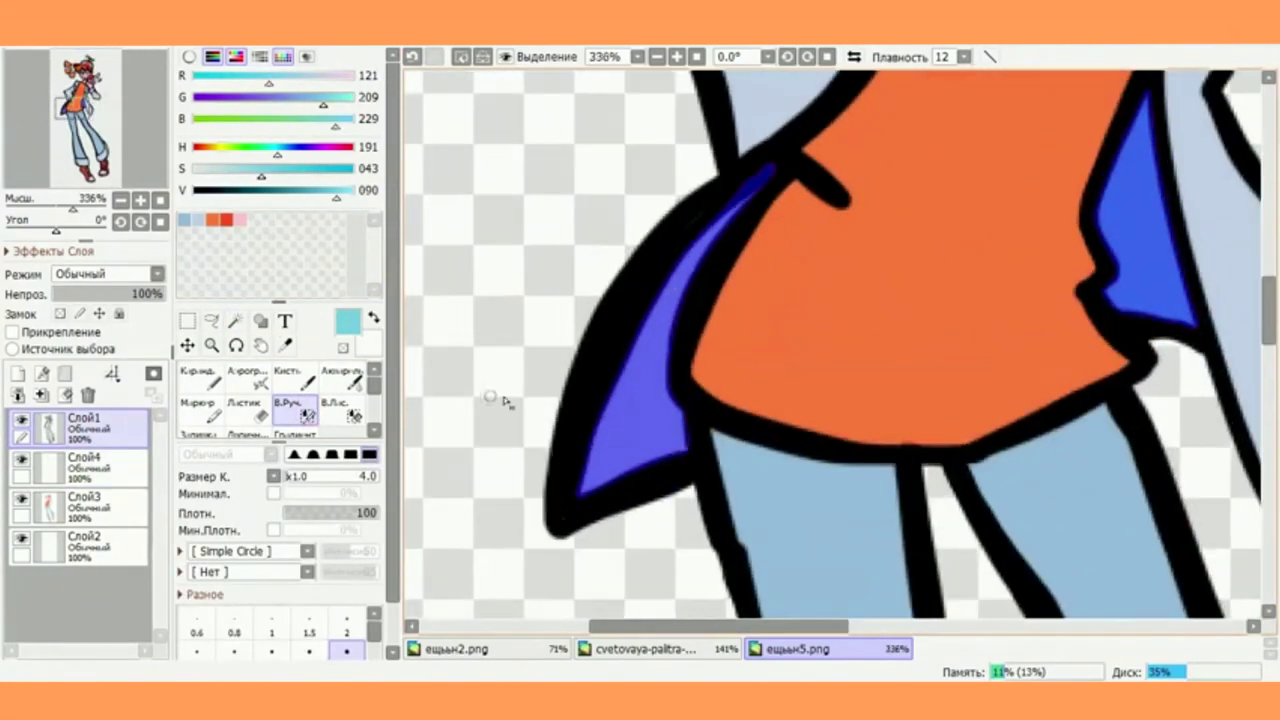
pyautogui.click(256, 382)
pyautogui.click(297, 382)
pyautogui.moveTo(765, 185)
pyautogui.mouseDown()
pyautogui.moveTo(605, 482)
pyautogui.moveTo(682, 345)
pyautogui.mouseUp()
pyautogui.hotkey('ctrl', 'z')
pyautogui.hotkey('ctrl', 'z')
# Paint the selected lining to the left of the shirt turquoise on layer Слой4 and clear the selection
pyautogui.click(84, 470)
pyautogui.moveTo(577, 432); pyautogui.dragTo(591, 543)
pyautogui.scroll(-6, 677, 433)
pyautogui.scroll(5, 600, 450)
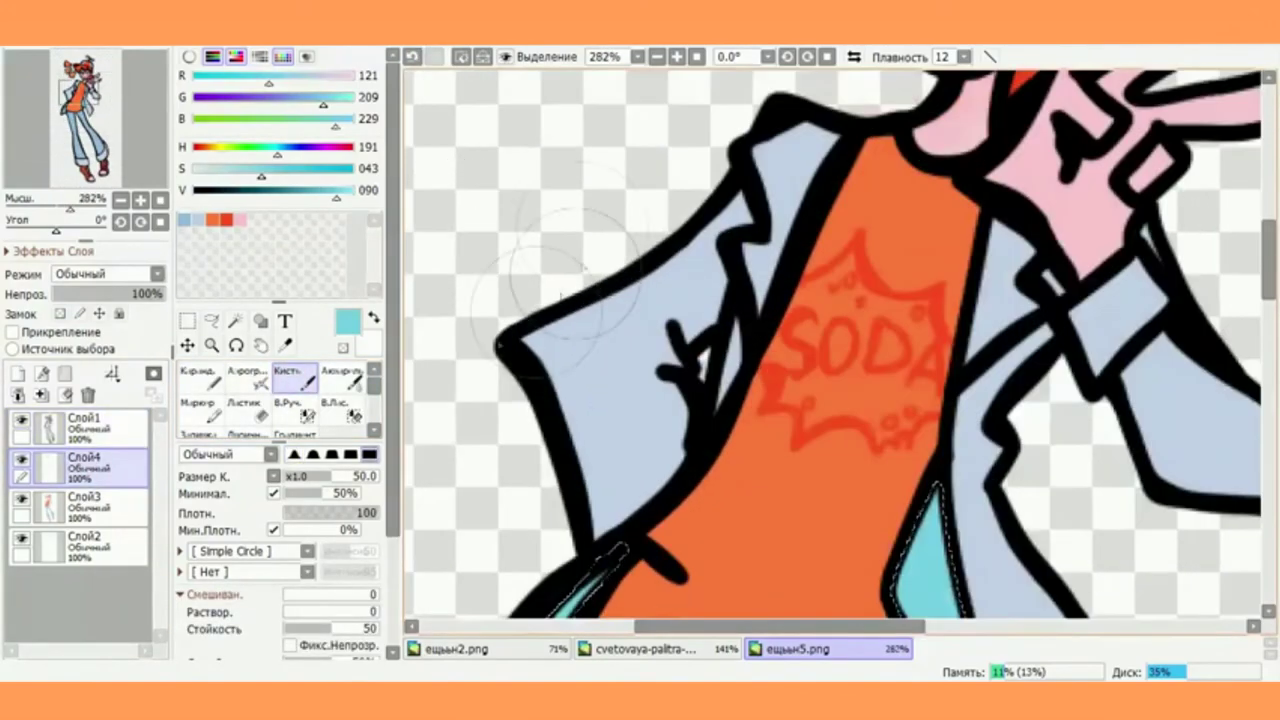
# Paint turquoise shading around the elbow folds of the bent sleeve with the brush at size 5
pyautogui.click(299, 477)
pyautogui.scroll(3, 651, 331)
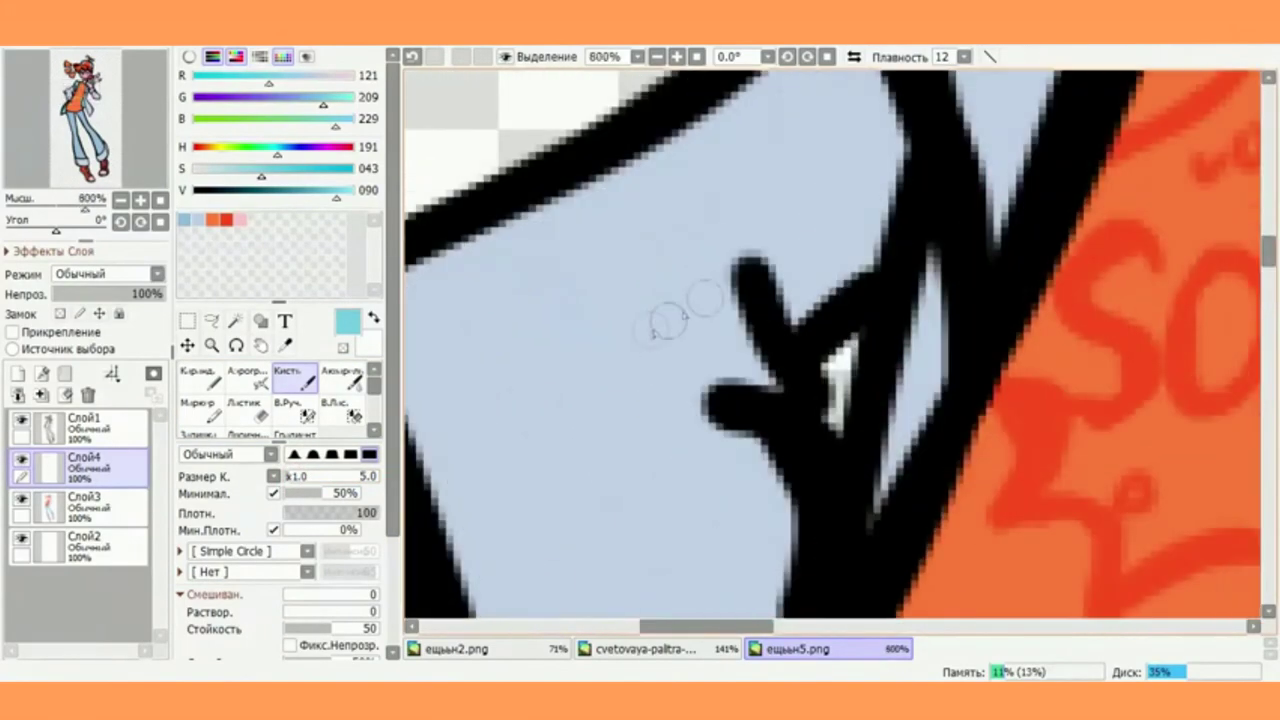
pyautogui.moveTo(890, 148); pyautogui.dragTo(845, 222)
pyautogui.scroll(-1, 872, 246)
pyautogui.scroll(2, 780, 400)
pyautogui.moveTo(728, 365); pyautogui.dragTo(800, 470)
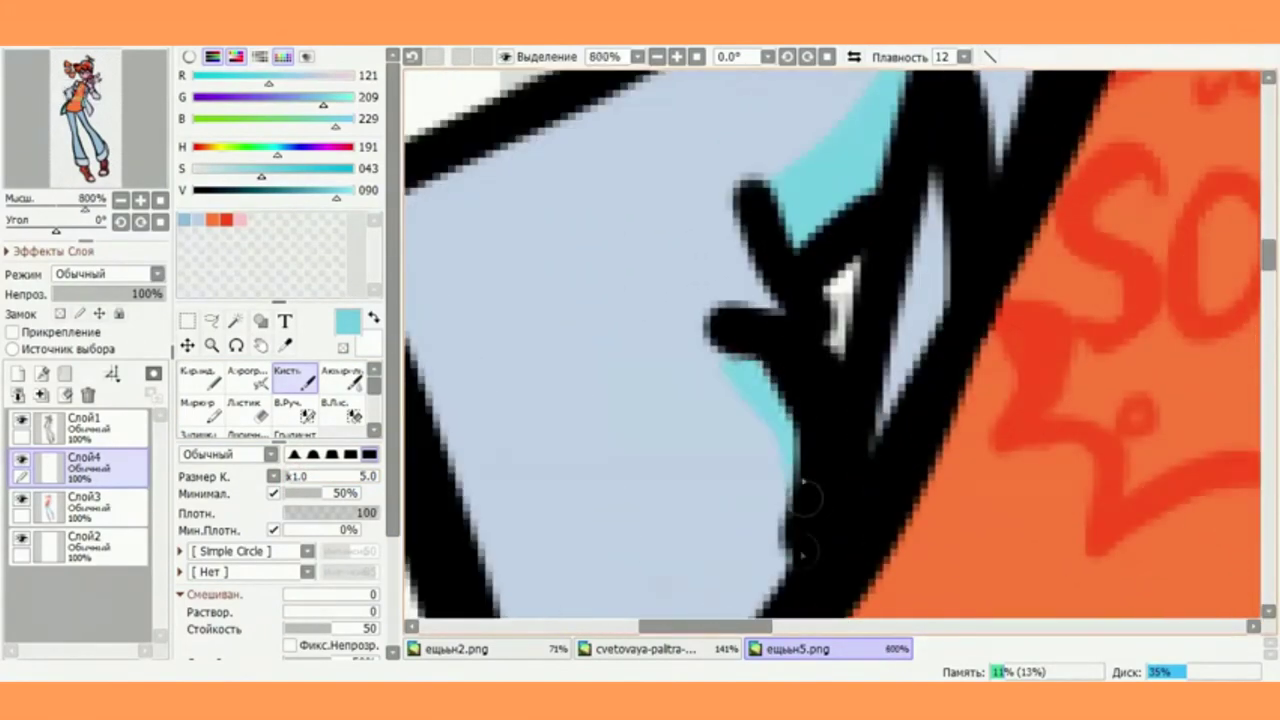
pyautogui.moveTo(762, 415); pyautogui.dragTo(752, 584)
# Extend the turquoise shading along the bent sleeve's inner edge and into the points beside the lapel and raised cuff
pyautogui.scroll(-2, 750, 480)
pyautogui.scroll(2, 760, 400)
pyautogui.moveTo(781, 222); pyautogui.dragTo(749, 568)
pyautogui.scroll(-2, 836, 262)
pyautogui.scroll(5, 832, 170)
pyautogui.moveTo(775, 148); pyautogui.dragTo(733, 325)
pyautogui.scroll(-4, 733, 325)
pyautogui.scroll(3, 755, 162)
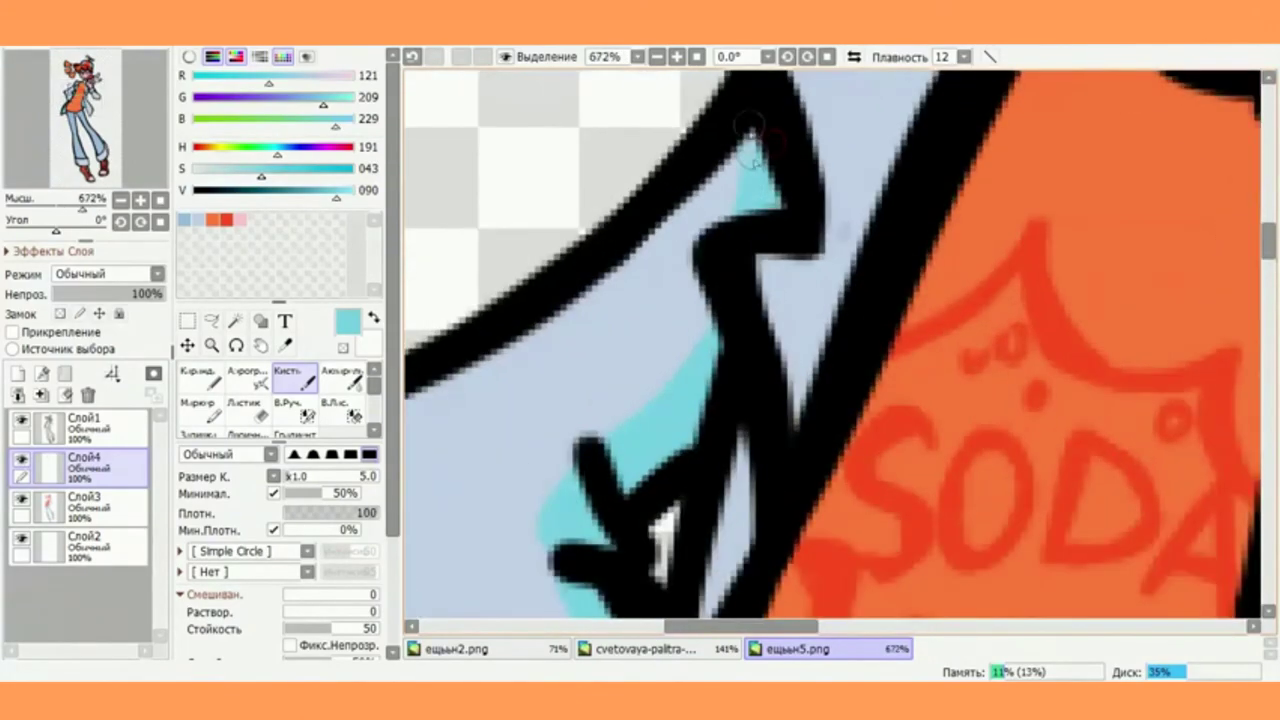
pyautogui.scroll(-6, 728, 232)
pyautogui.scroll(4, 1043, 289)
pyautogui.scroll(-3, 1043, 289)
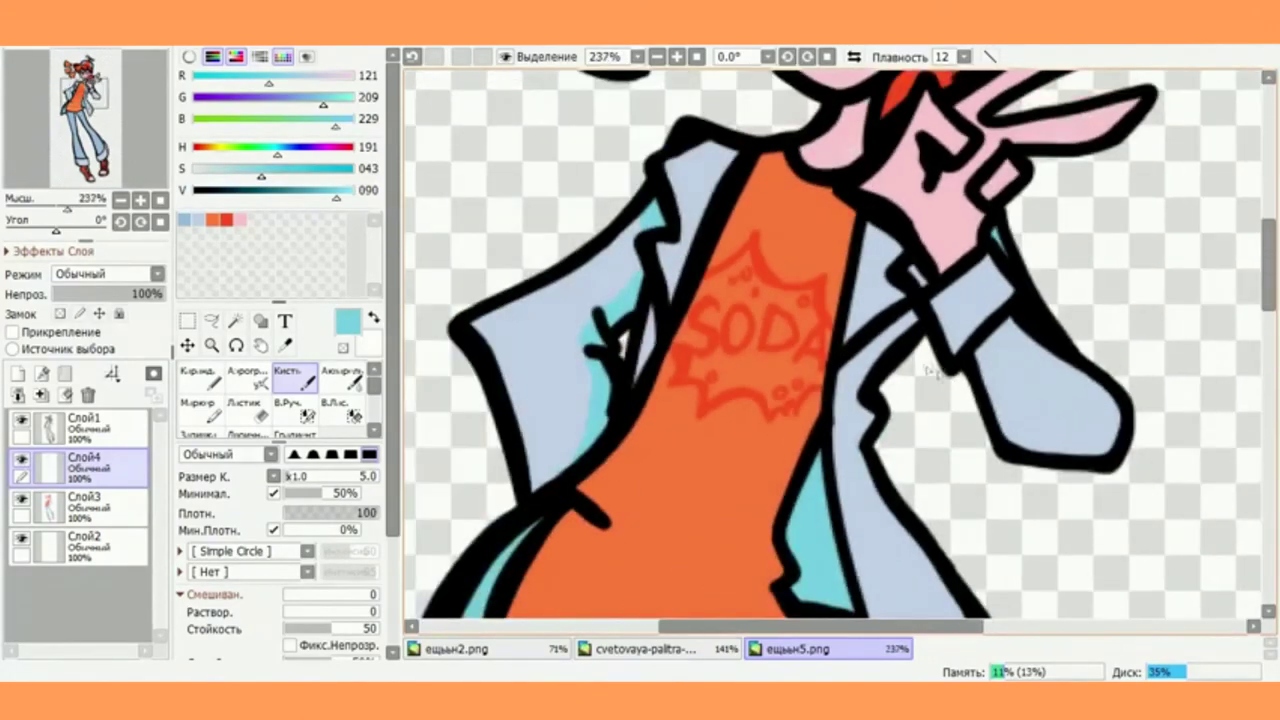
# Sample the bright red from the cap brim's underside and choose the Pencil tool
pyautogui.scroll(-1, 1025, 376)
pyautogui.scroll(-6, 1025, 376)
pyautogui.scroll(10, 1025, 376)
pyautogui.scroll(-4, 1025, 376)
pyautogui.scroll(3, 833, 340)
pyautogui.click(285, 345)
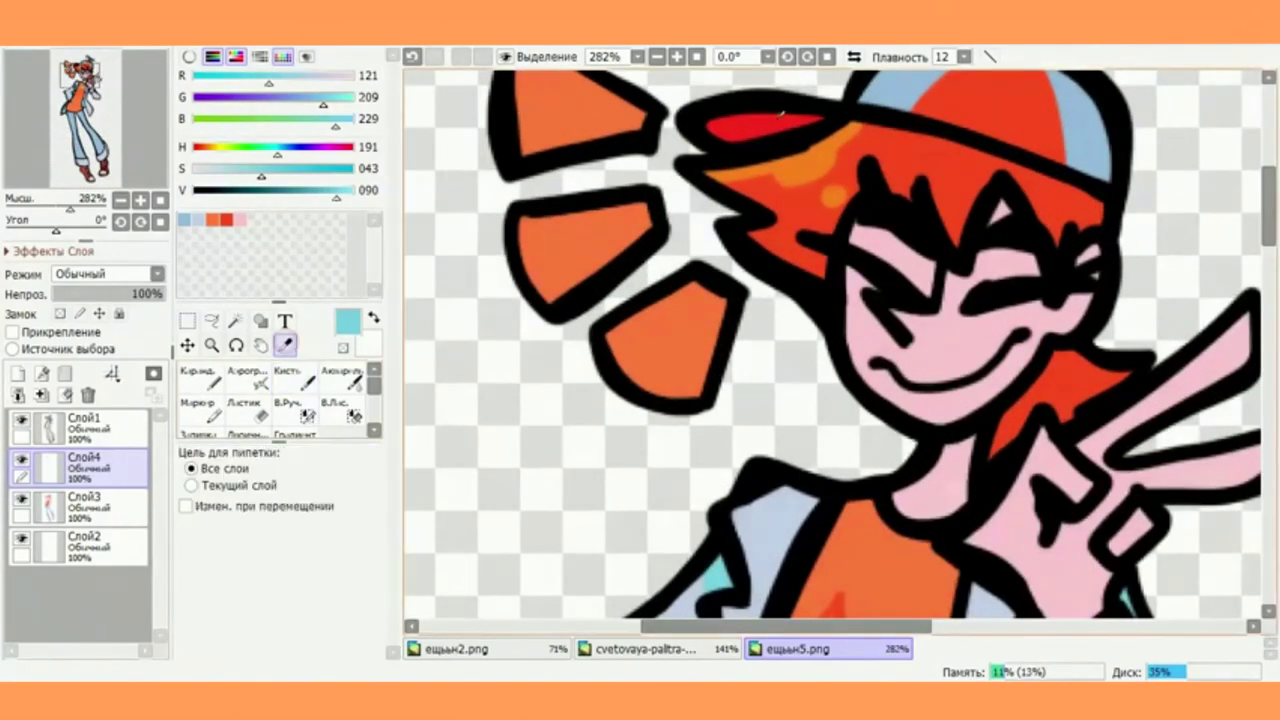
pyautogui.click(758, 128)
pyautogui.click(288, 382)
pyautogui.click(214, 386)
# Paint bright red shading on the lower edge of the hair lock beside the neck
pyautogui.scroll(-1, 235, 408)
pyautogui.scroll(1, 246, 416)
pyautogui.scroll(2, 847, 376)
pyautogui.scroll(4, 847, 375)
pyautogui.moveTo(797, 256); pyautogui.dragTo(937, 343)
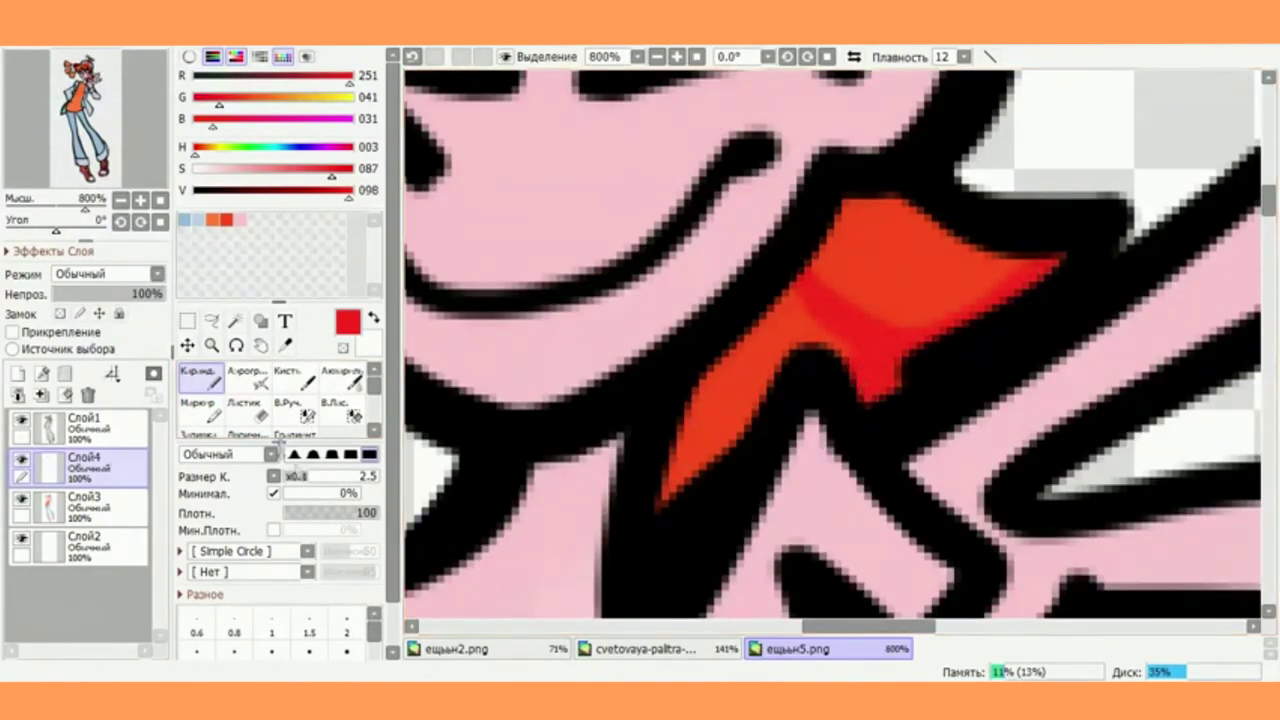
pyautogui.moveTo(862, 368); pyautogui.dragTo(804, 338)
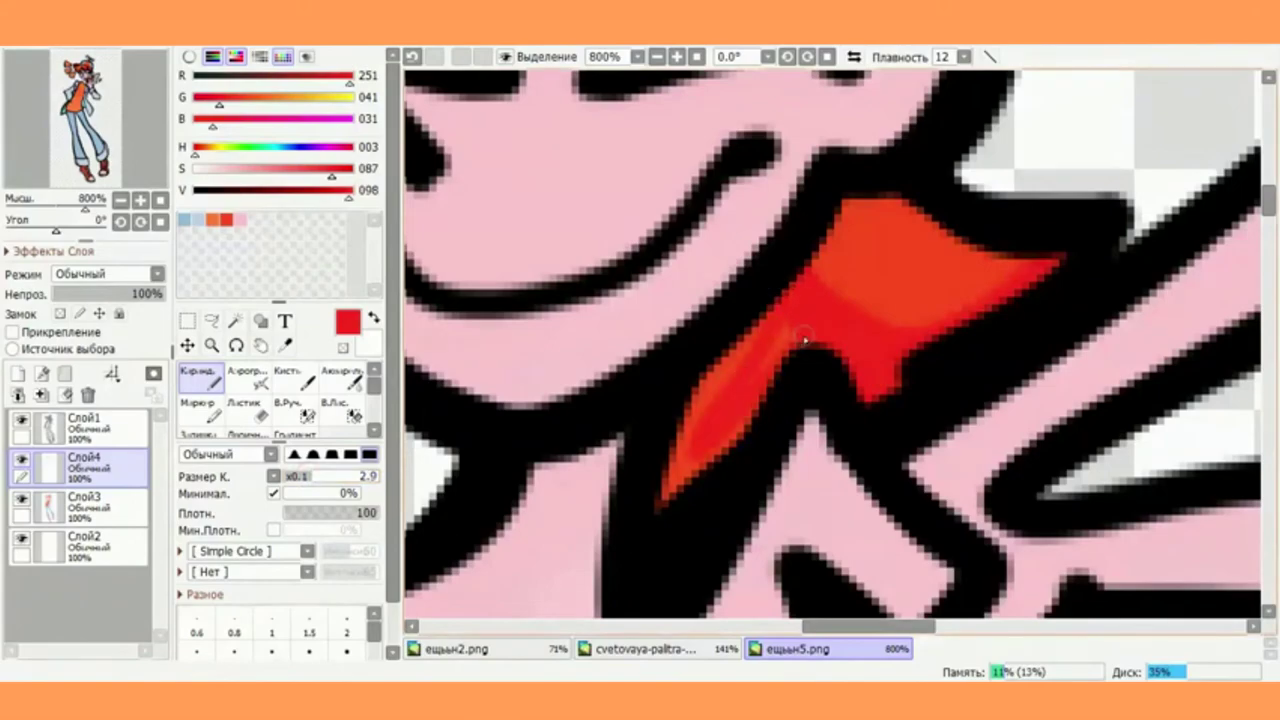
# Paint bright red shadows along the tops of both sneakers beneath the trouser cuffs with the size 2.9 pencil
pyautogui.scroll(-16, 836, 278)
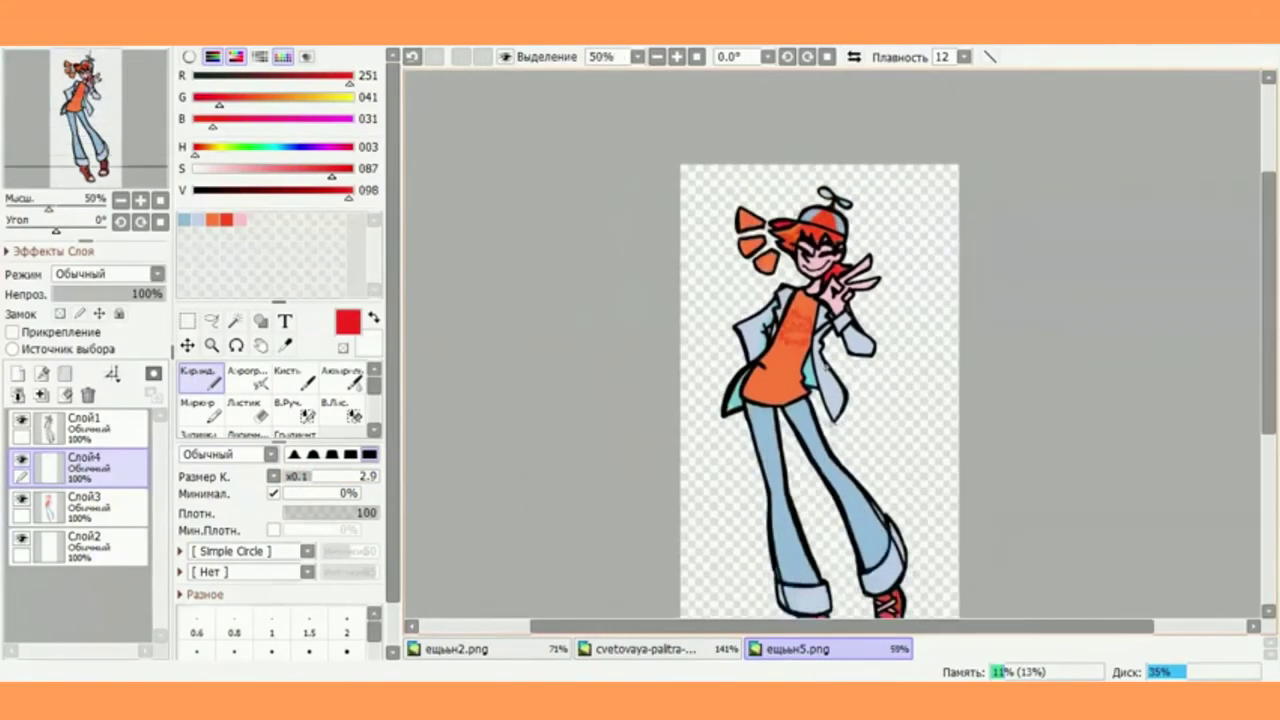
pyautogui.scroll(5, 872, 592)
pyautogui.scroll(-2, 612, 240)
pyautogui.scroll(6, 737, 537)
pyautogui.moveTo(492, 418); pyautogui.dragTo(903, 370)
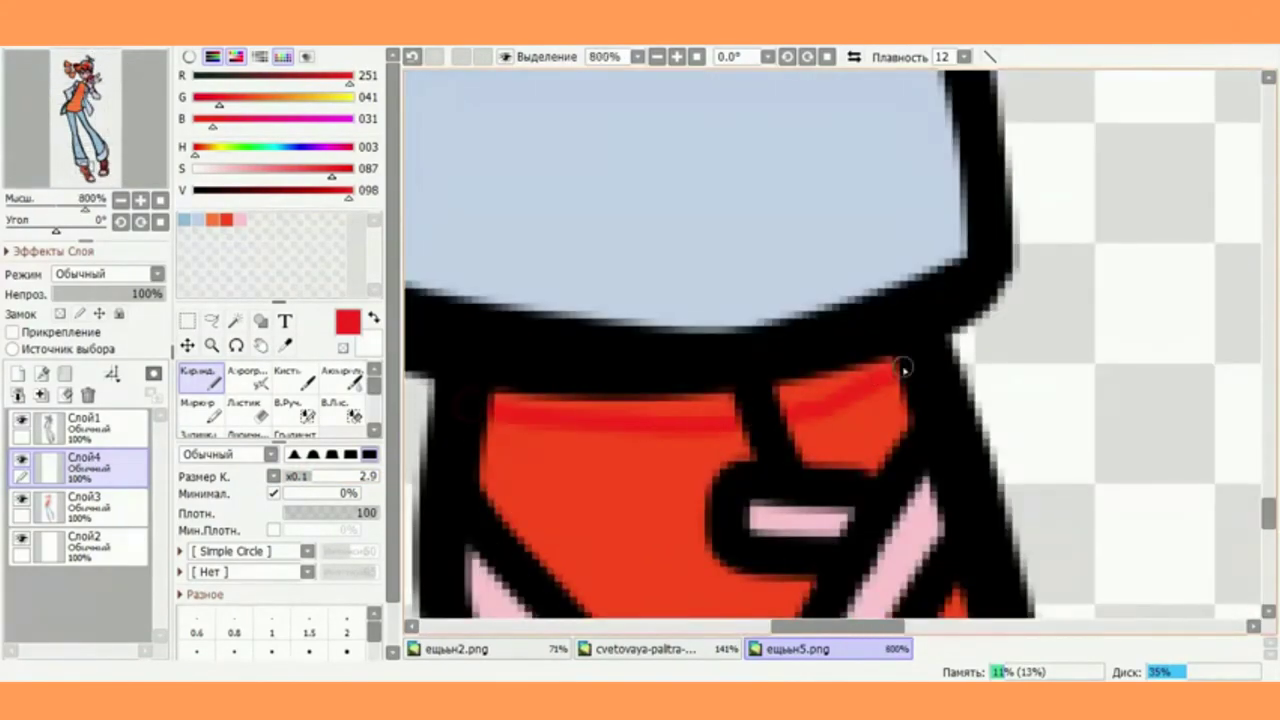
pyautogui.scroll(-4, 578, 422)
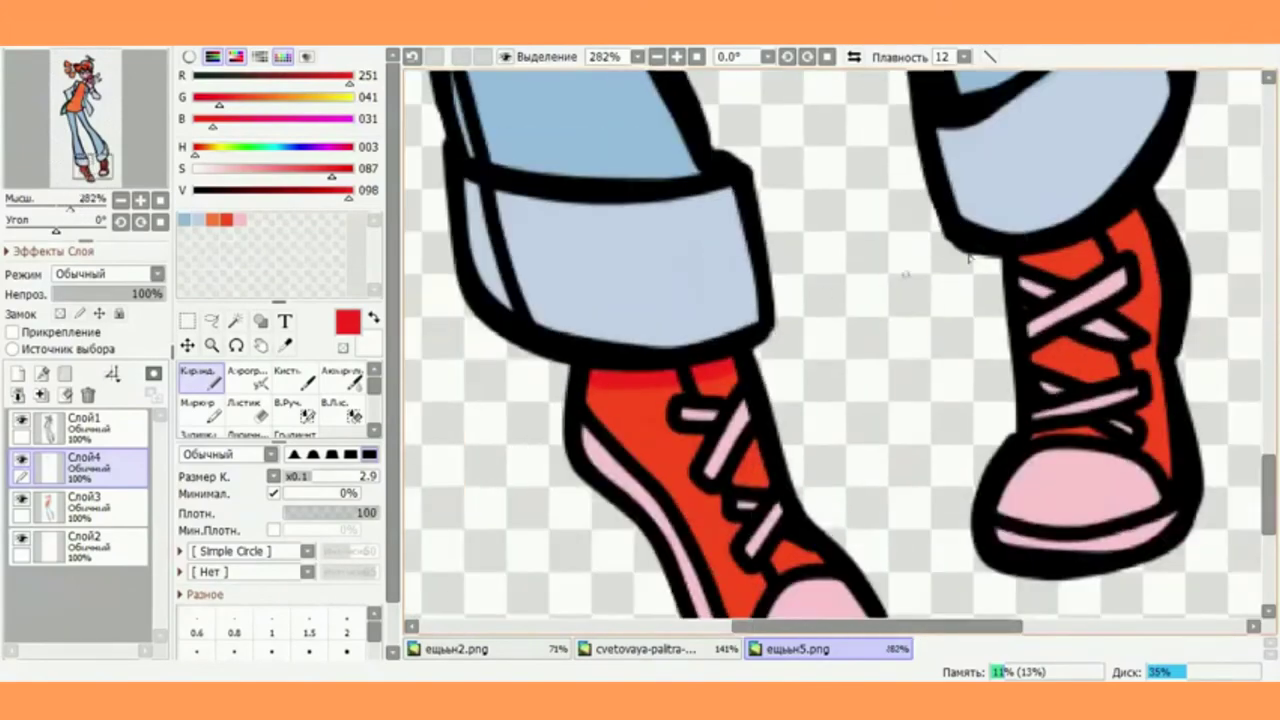
pyautogui.scroll(3, 940, 337)
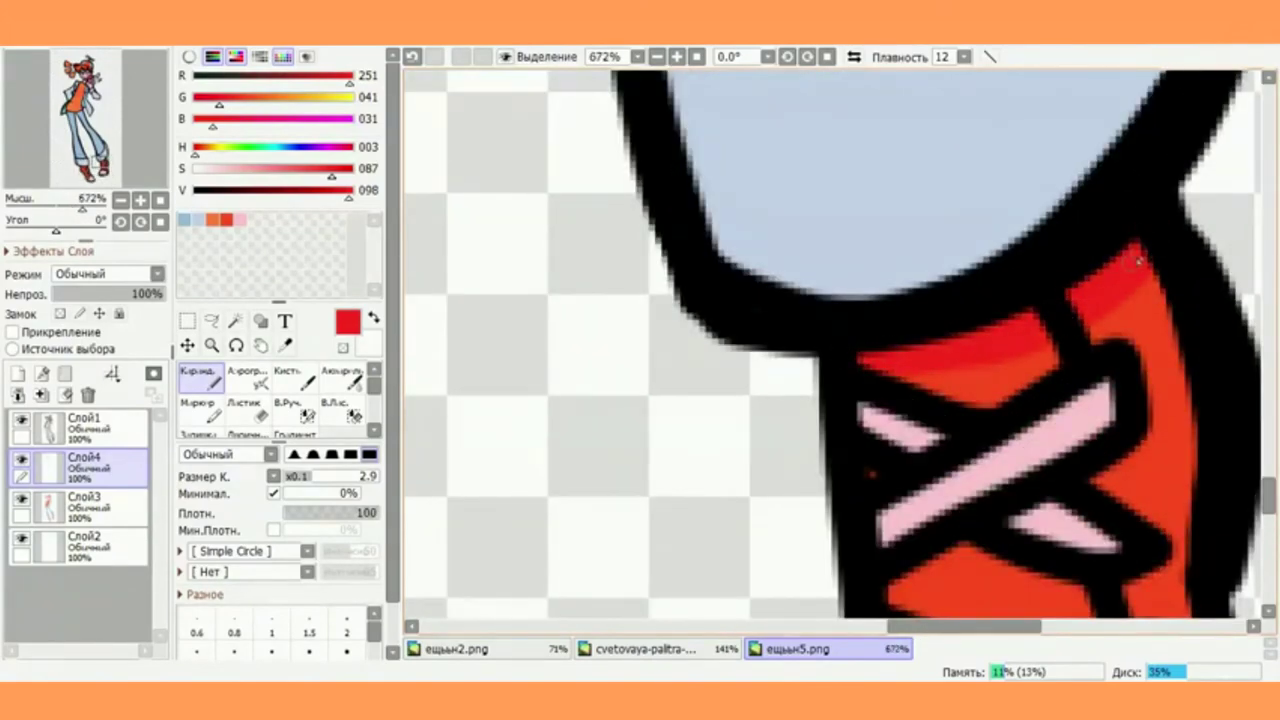
pyautogui.scroll(-6, 932, 367)
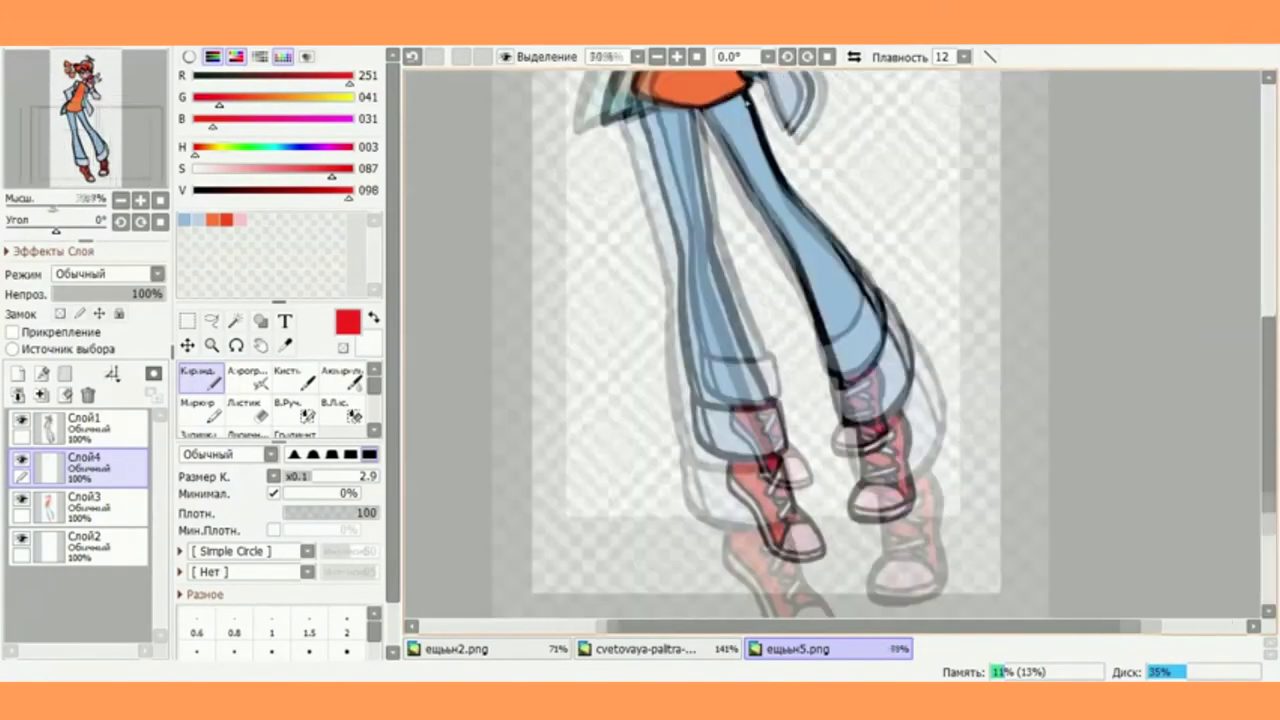
# Sample the trousers' blue, change it to RGB 92, 164, 220 and set the brush size to 9
pyautogui.scroll(6, 678, 112)
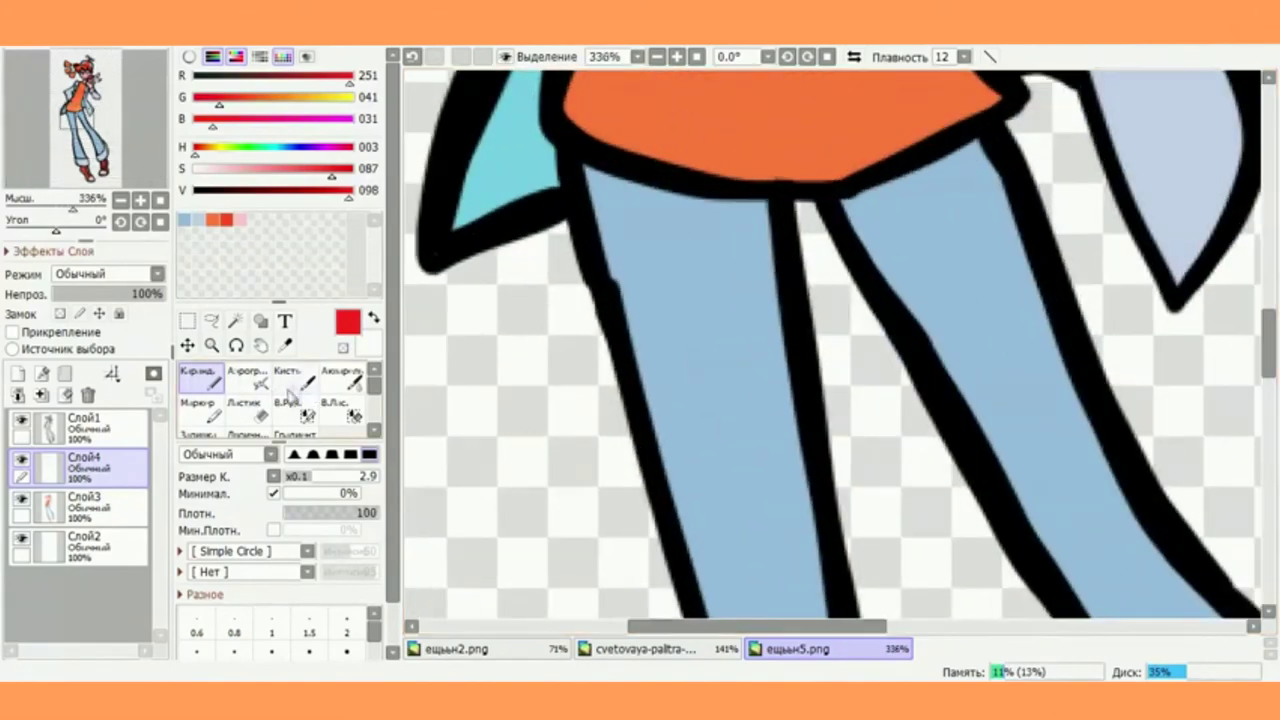
pyautogui.click(293, 345)
pyautogui.click(711, 334)
pyautogui.click(295, 378)
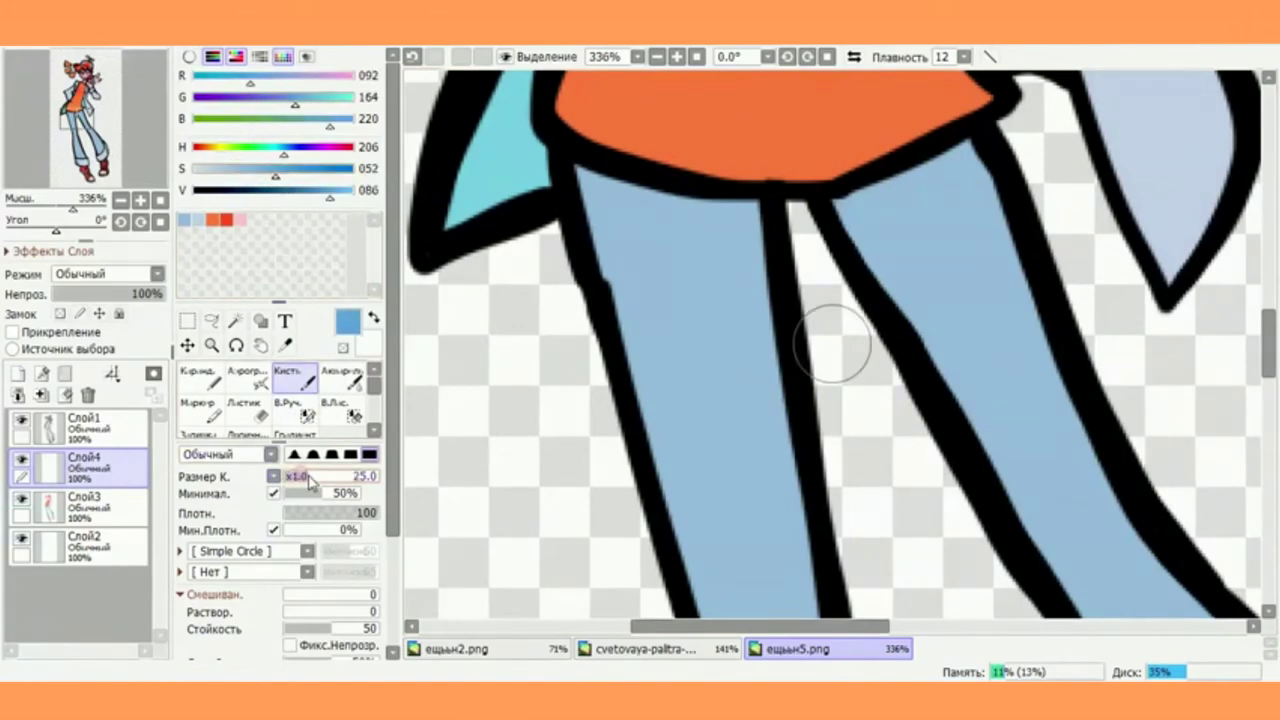
pyautogui.scroll(2, 322, 484)
pyautogui.moveTo(296, 481); pyautogui.dragTo(293, 481)
pyautogui.scroll(1, 832, 344)
# Paint a tapering darker blue shadow from the shirt hem down the inner edge of the left trouser leg
pyautogui.moveTo(900, 200); pyautogui.dragTo(786, 350)
pyautogui.moveTo(652, 106)
pyautogui.mouseDown()
pyautogui.moveTo(809, 466)
pyautogui.moveTo(686, 209)
pyautogui.moveTo(852, 546)
pyautogui.moveTo(863, 438)
pyautogui.moveTo(680, 145)
pyautogui.moveTo(791, 316)
pyautogui.moveTo(748, 242)
pyautogui.mouseUp()
pyautogui.scroll(-3, 830, 288)
pyautogui.scroll(1, 830, 288)
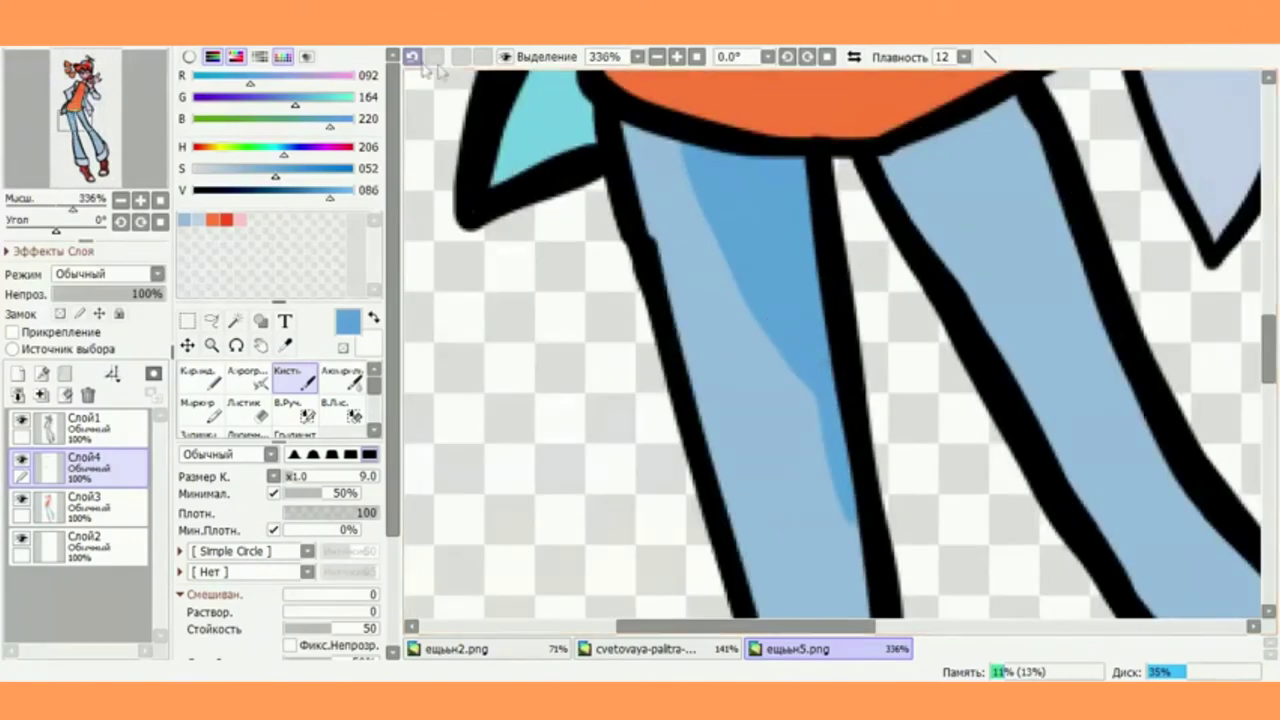
pyautogui.scroll(1, 790, 274)
pyautogui.scroll(-1, 789, 304)
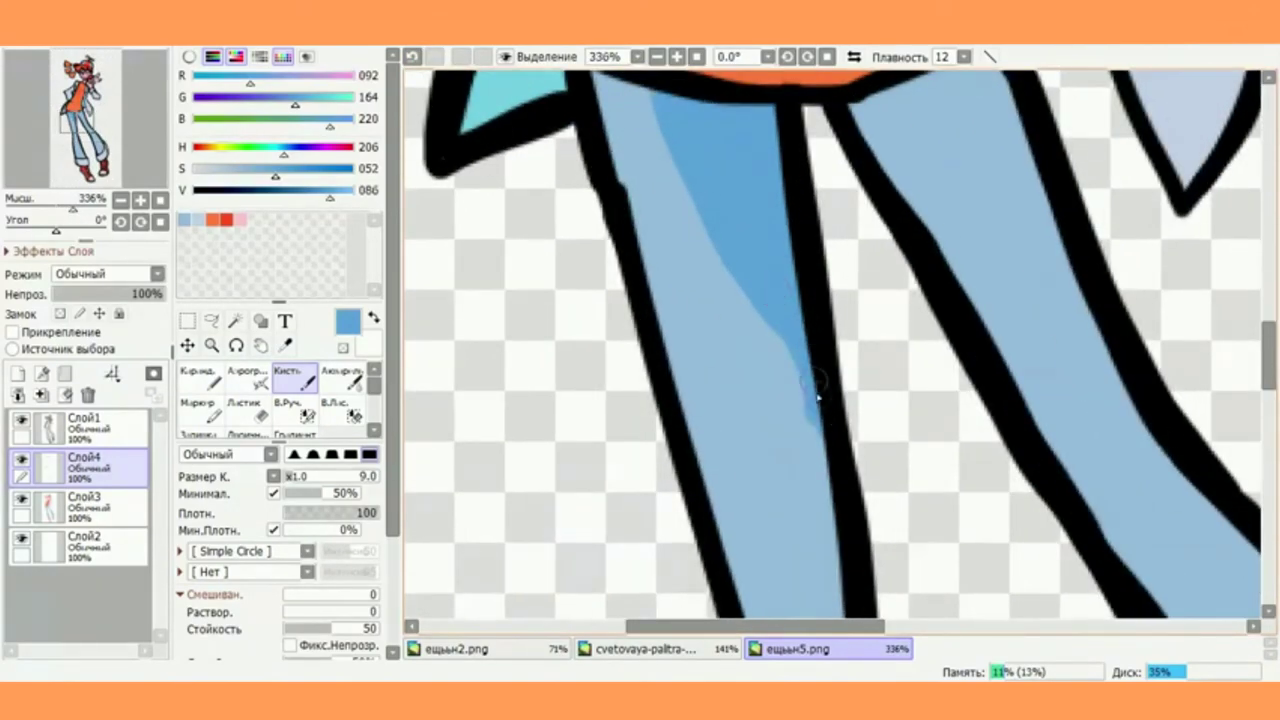
# Paint a curved darker blue shadow across the top of the right trouser leg beneath the shirt hem
pyautogui.scroll(-1, 694, 257)
pyautogui.scroll(-2, 700, 250)
pyautogui.scroll(1, 713, 235)
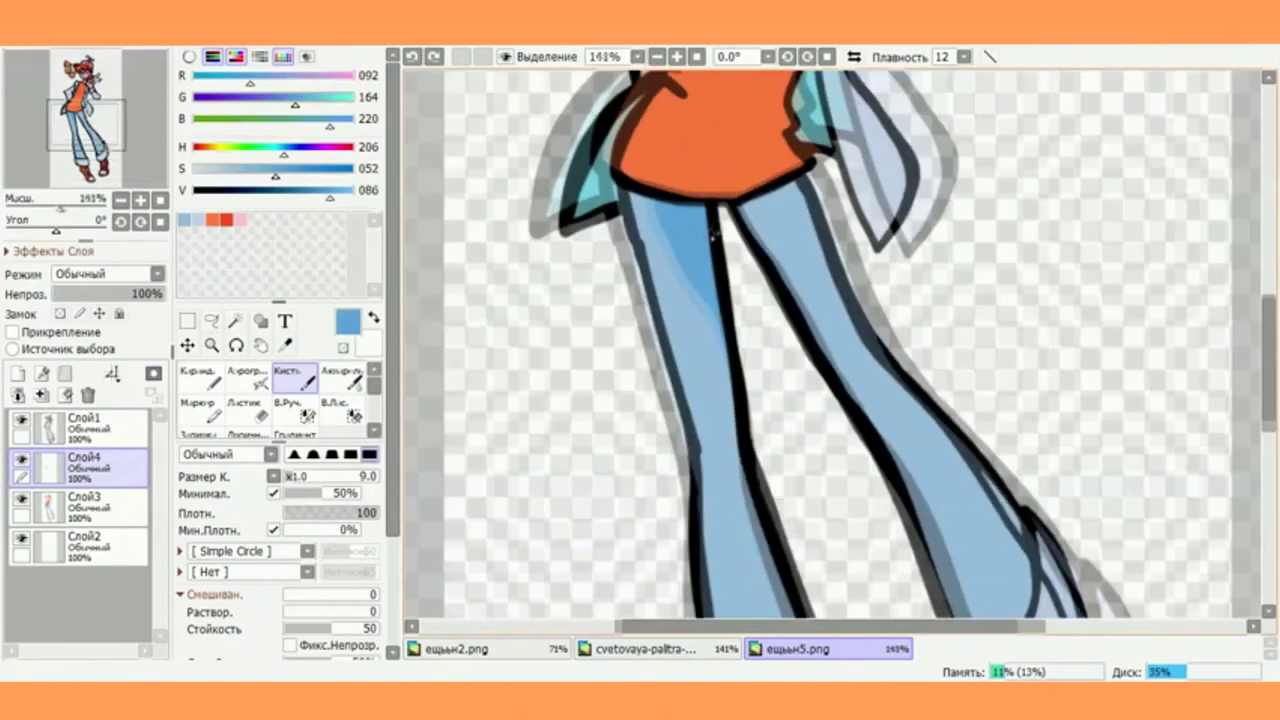
pyautogui.scroll(9, 700, 228)
pyautogui.moveTo(625, 250); pyautogui.dragTo(926, 142)
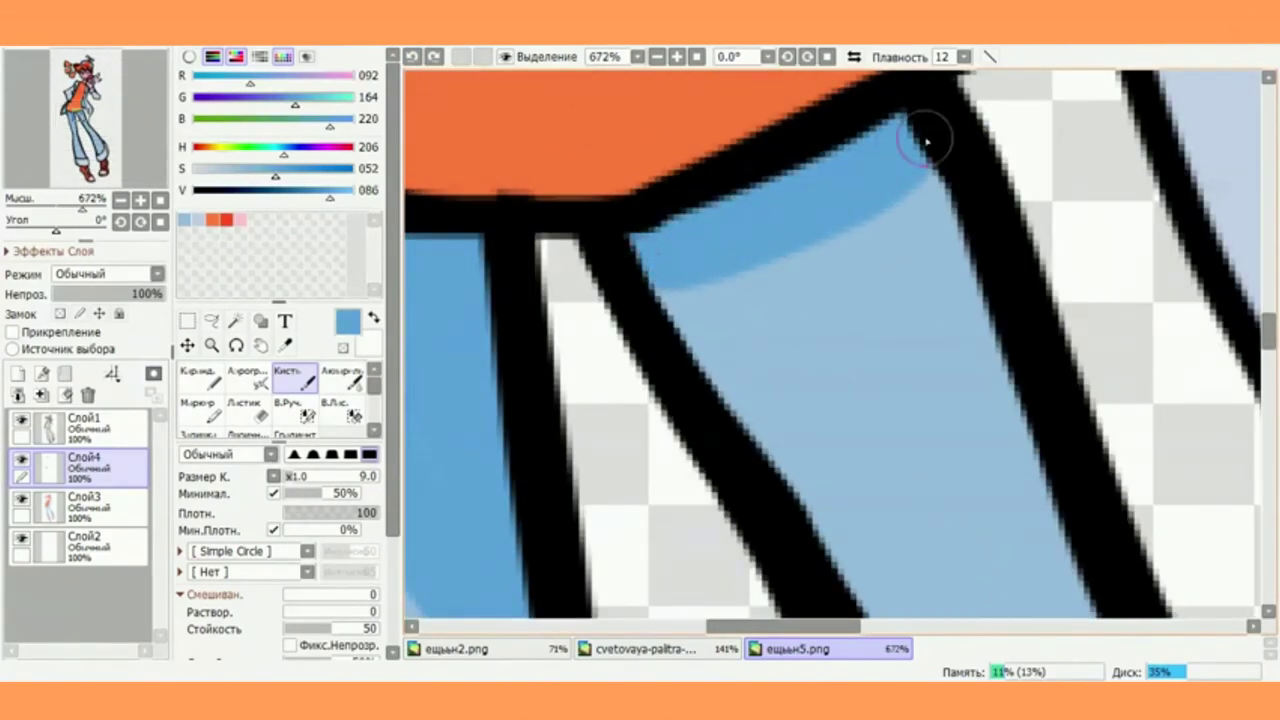
# Extend the darker blue shadow across the top of the left trouser leg beneath the shirt hem with the size 9 brush
pyautogui.scroll(-3, 926, 142)
pyautogui.scroll(3, 592, 215)
pyautogui.moveTo(482, 160); pyautogui.dragTo(592, 215)
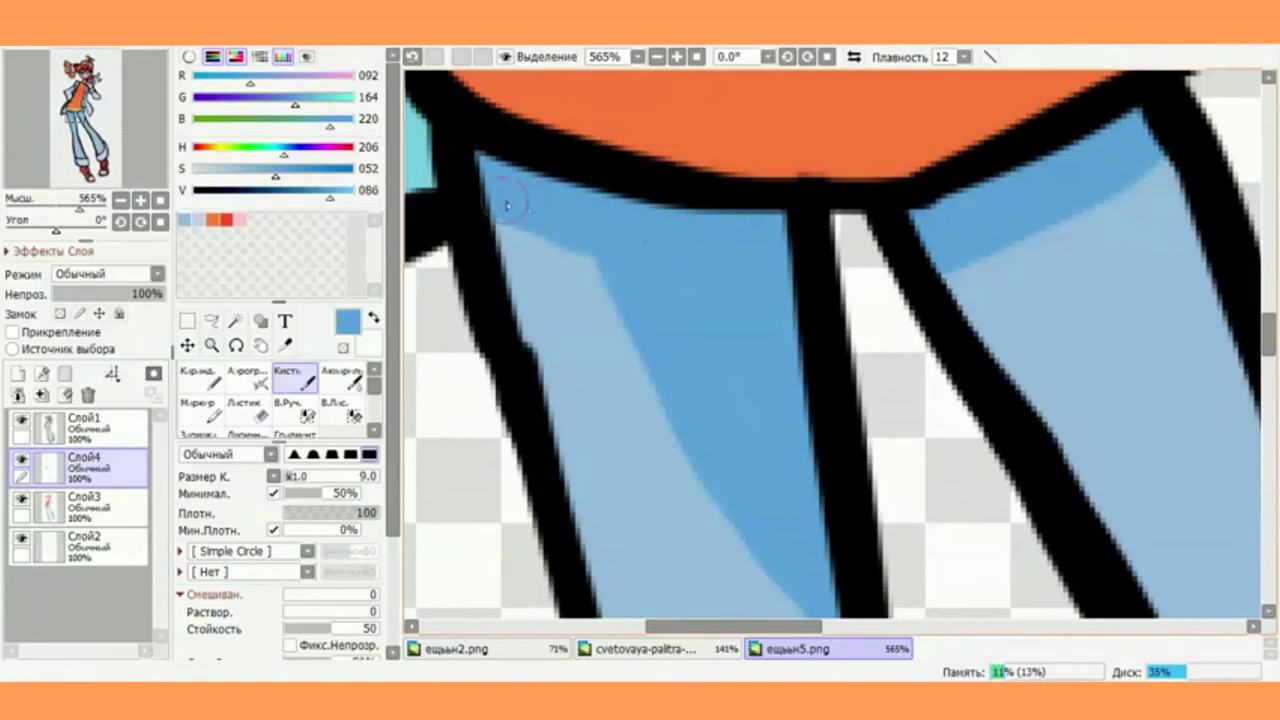
pyautogui.moveTo(506, 205); pyautogui.dragTo(590, 270)
pyautogui.scroll(-11, 652, 251)
pyautogui.scroll(9, 703, 218)
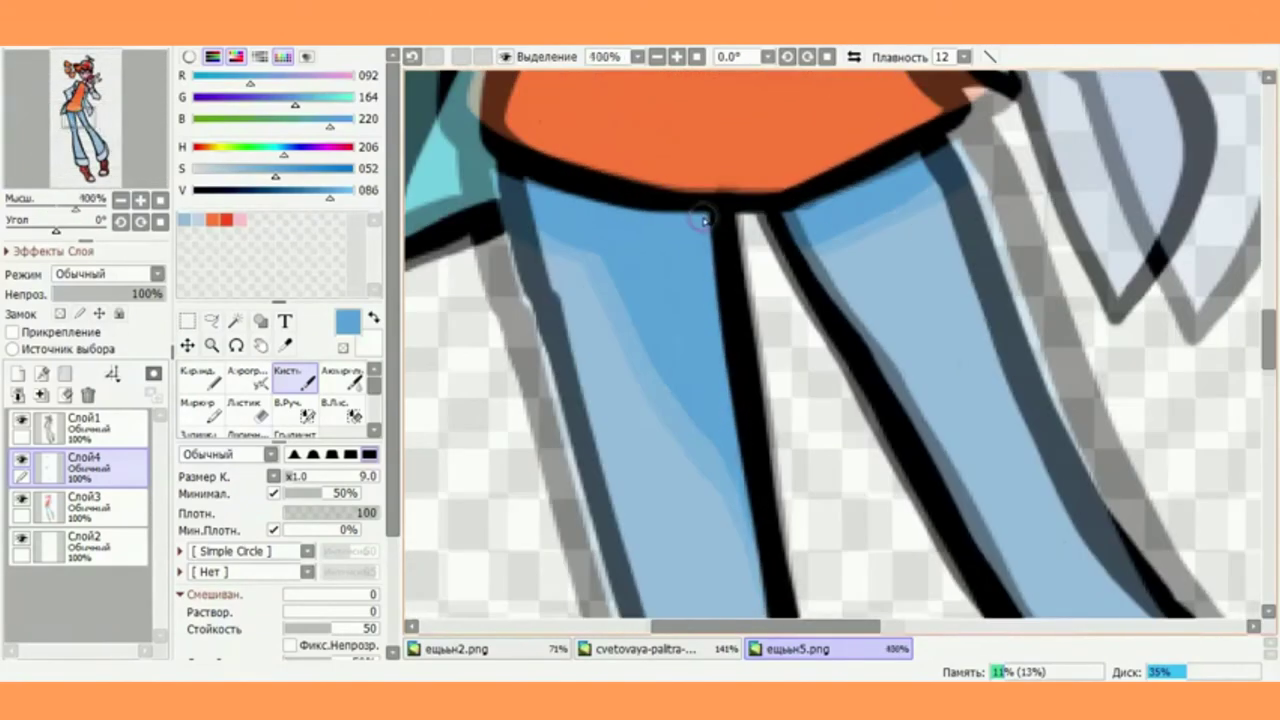
# Erase the shadow down the left trouser leg's inner edge with the size 11 eraser, leaving a curved band under the shirt hem
pyautogui.click(250, 410)
pyautogui.moveTo(571, 286)
pyautogui.mouseDown()
pyautogui.moveTo(471, 257)
pyautogui.moveTo(757, 486)
pyautogui.moveTo(778, 368)
pyautogui.mouseUp()
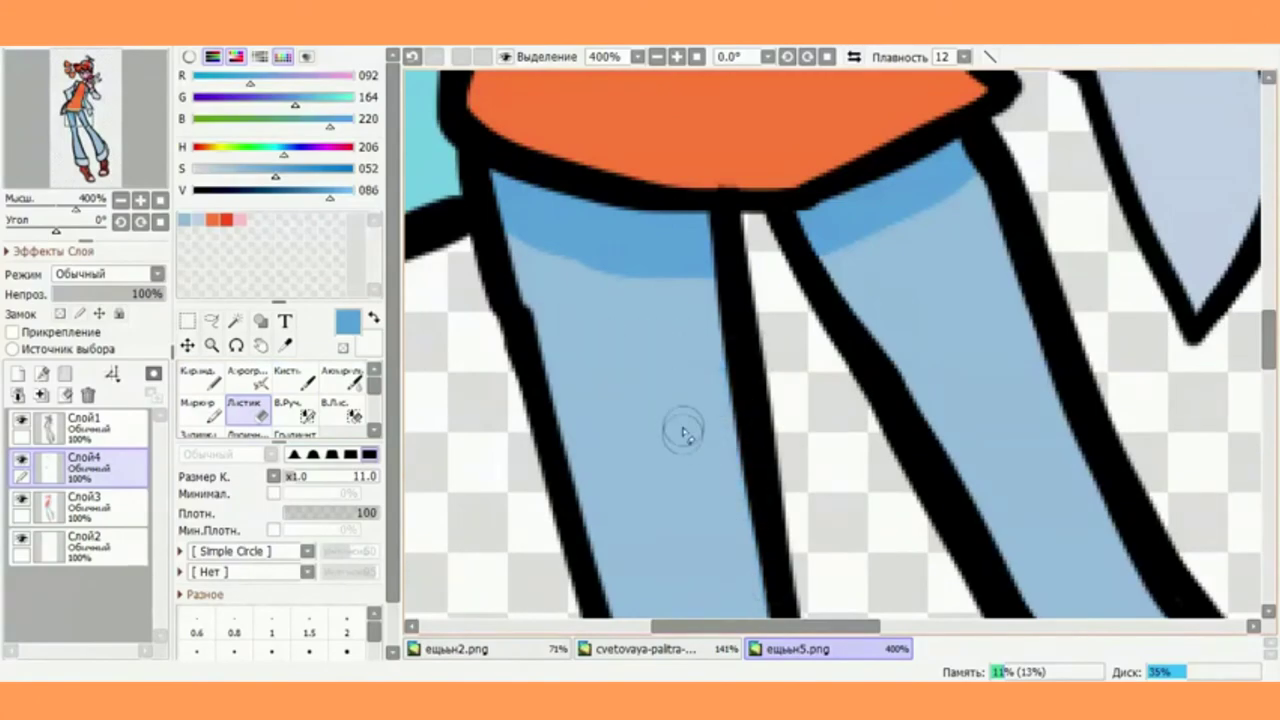
pyautogui.scroll(-8, 651, 371)
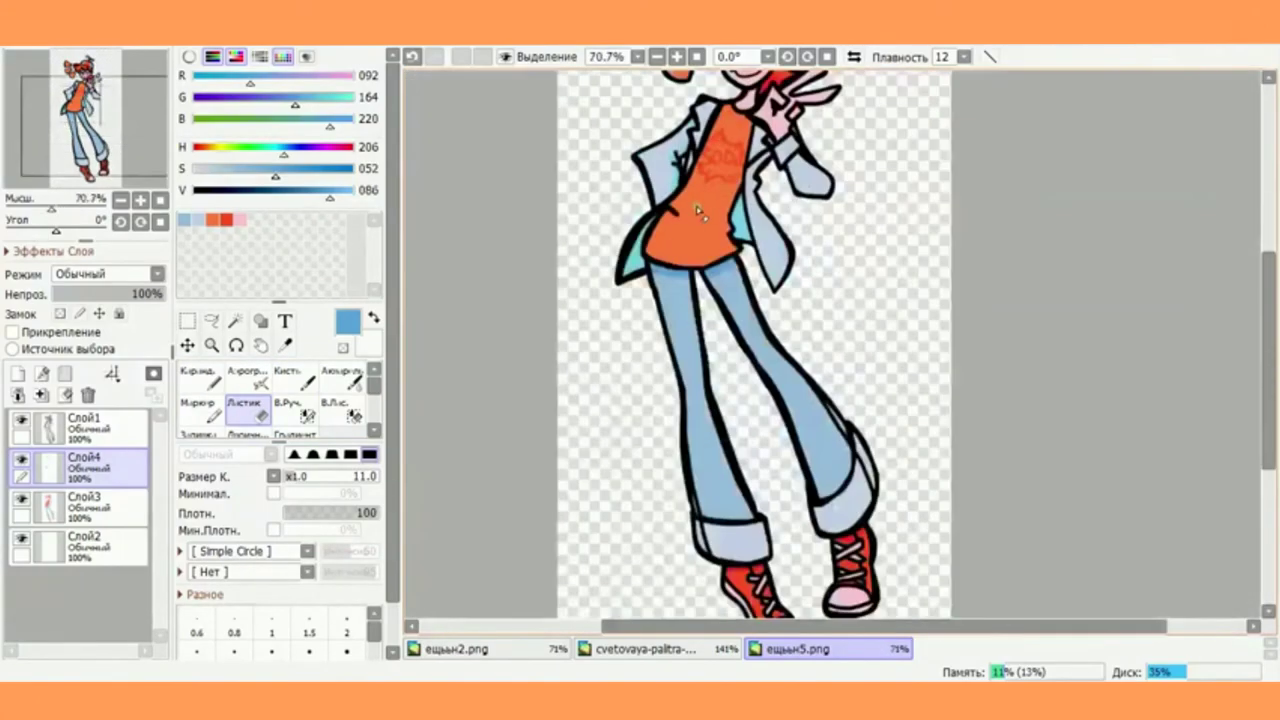
# Sample the face's pink, deepen it to RGB 251, 152, 171 and switch back to the brush
pyautogui.scroll(5, 694, 209)
pyautogui.moveTo(1267, 257); pyautogui.dragTo(1270, 244)
pyautogui.scroll(8, 848, 195)
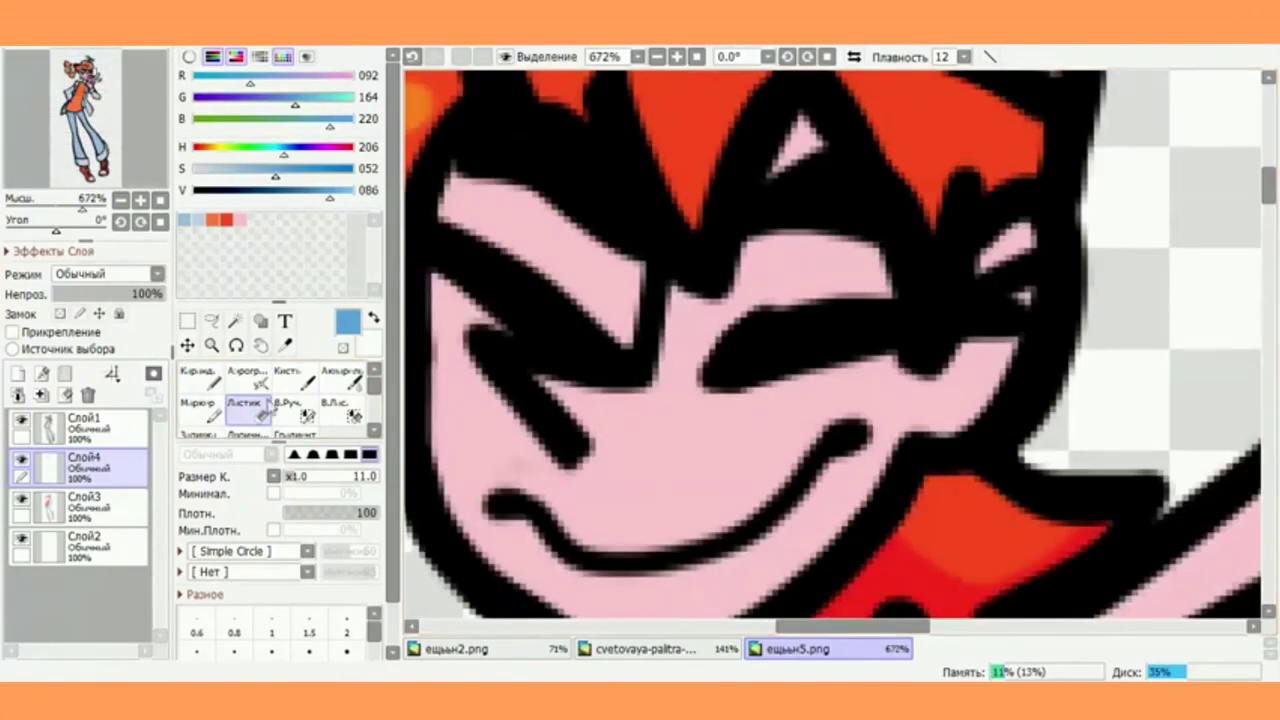
pyautogui.click(285, 346)
pyautogui.click(738, 428)
pyautogui.moveTo(240, 172); pyautogui.dragTo(256, 170)
pyautogui.click(292, 378)
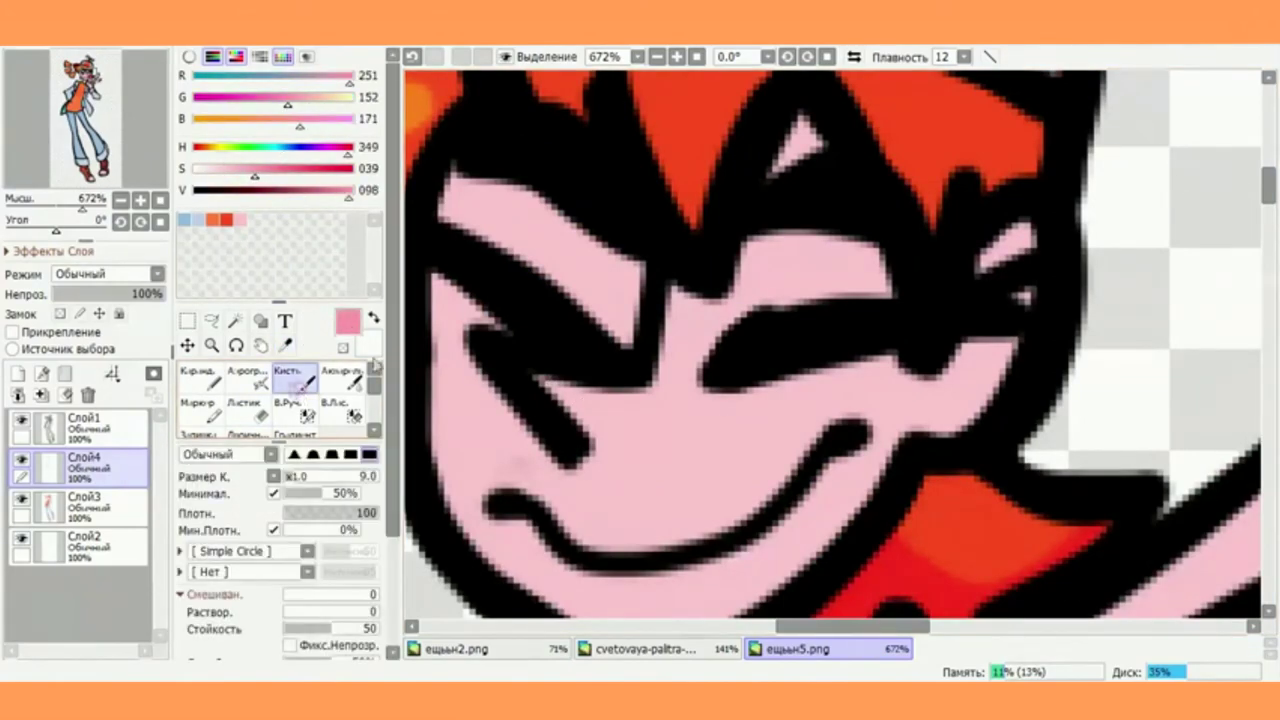
# Paint rounded orange blush patches on both cheeks beneath the closed eyes
pyautogui.scroll(1, 857, 337)
pyautogui.moveTo(857, 340); pyautogui.dragTo(880, 364)
pyautogui.scroll(-2, 640, 372)
pyautogui.scroll(1, 523, 371)
pyautogui.moveTo(522, 280); pyautogui.dragTo(528, 290)
pyautogui.hotkey('ctrl', 'z')
pyautogui.hotkey('ctrl', 'z')
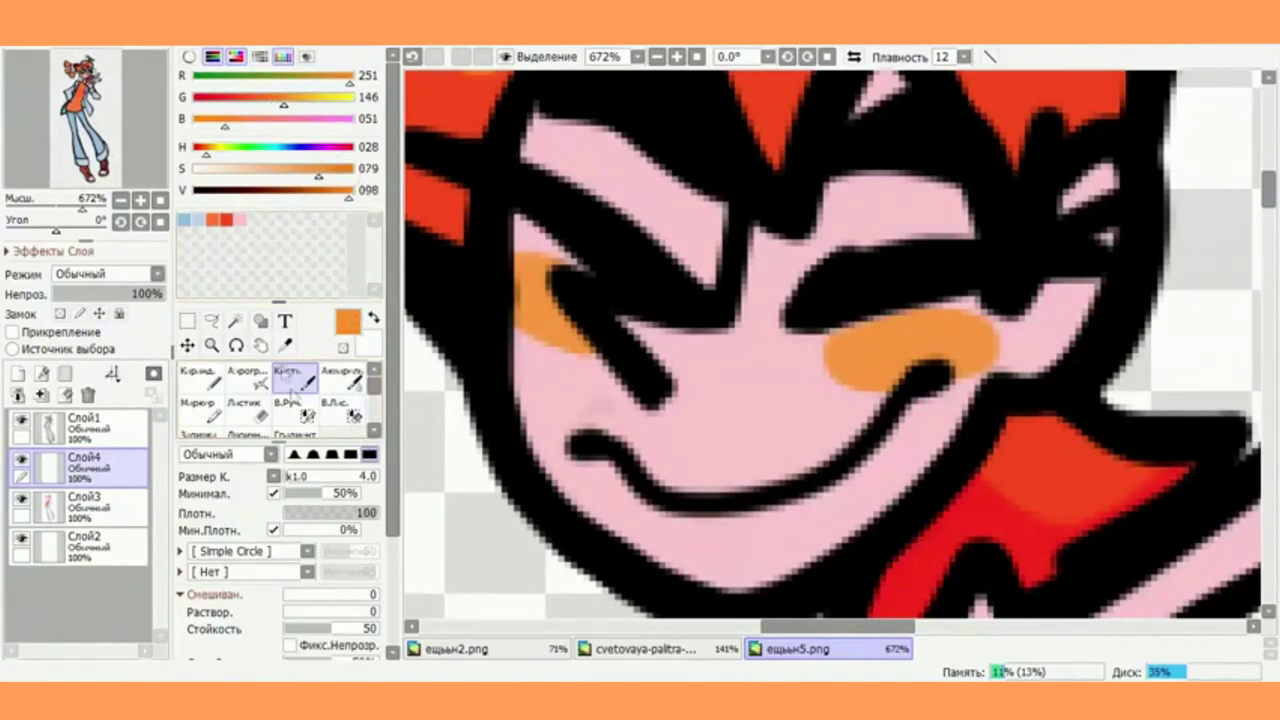
# Dot darker orange freckles in RGB 251, 118, 0 over both blush patches and around the nose bridge with the size 3 brush
pyautogui.scroll(4, 942, 265)
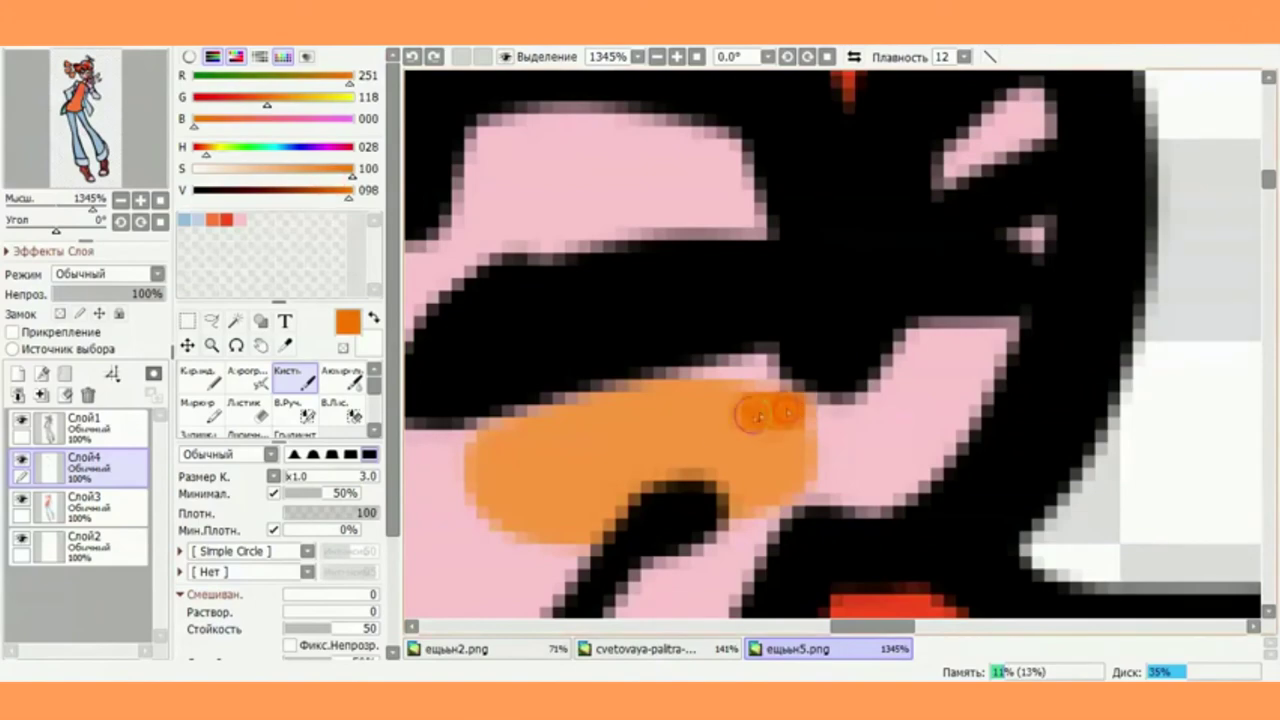
pyautogui.scroll(-1, 591, 432)
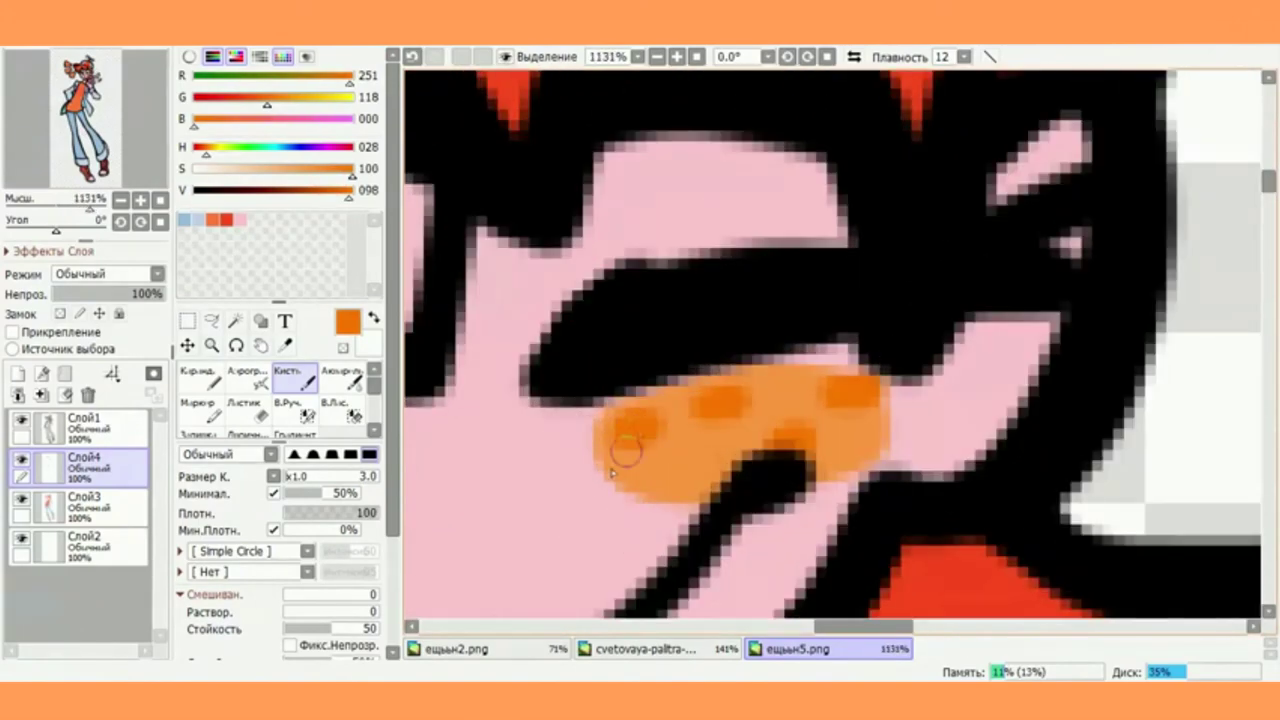
pyautogui.click(598, 487)
pyautogui.scroll(-4, 735, 388)
pyautogui.scroll(3, 582, 404)
pyautogui.click(653, 315)
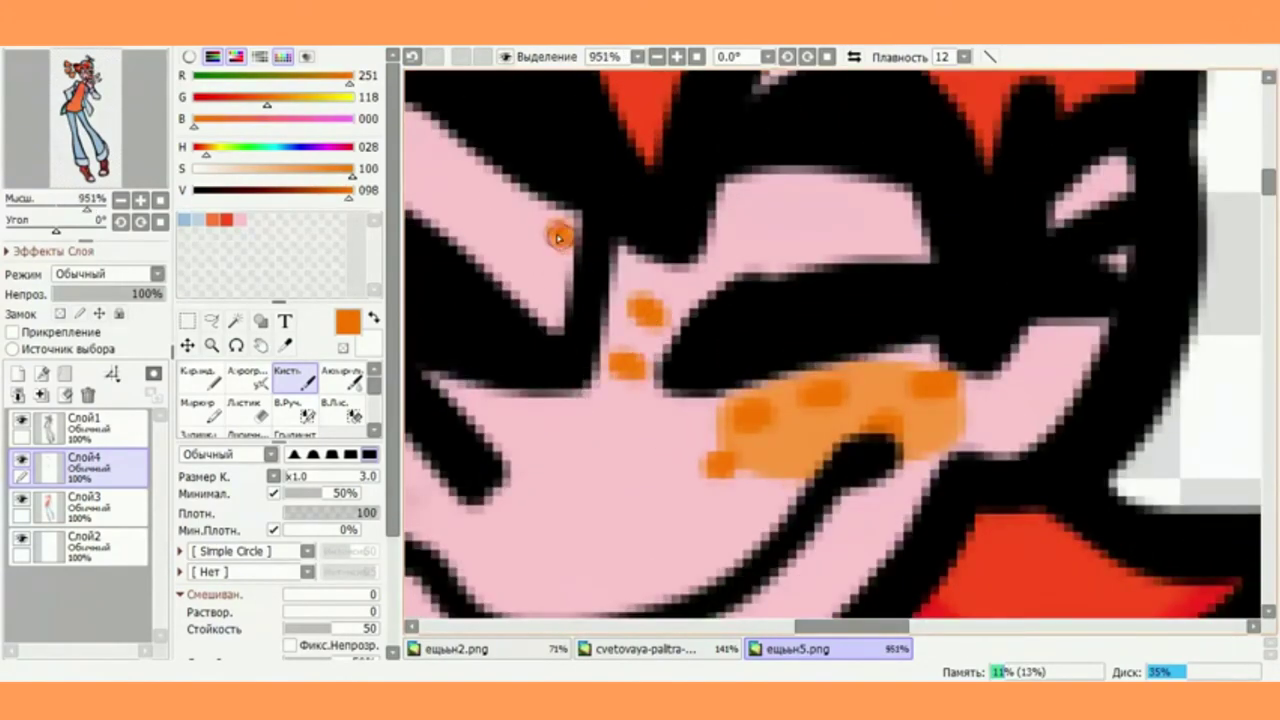
pyautogui.scroll(-5, 555, 308)
pyautogui.scroll(5, 490, 322)
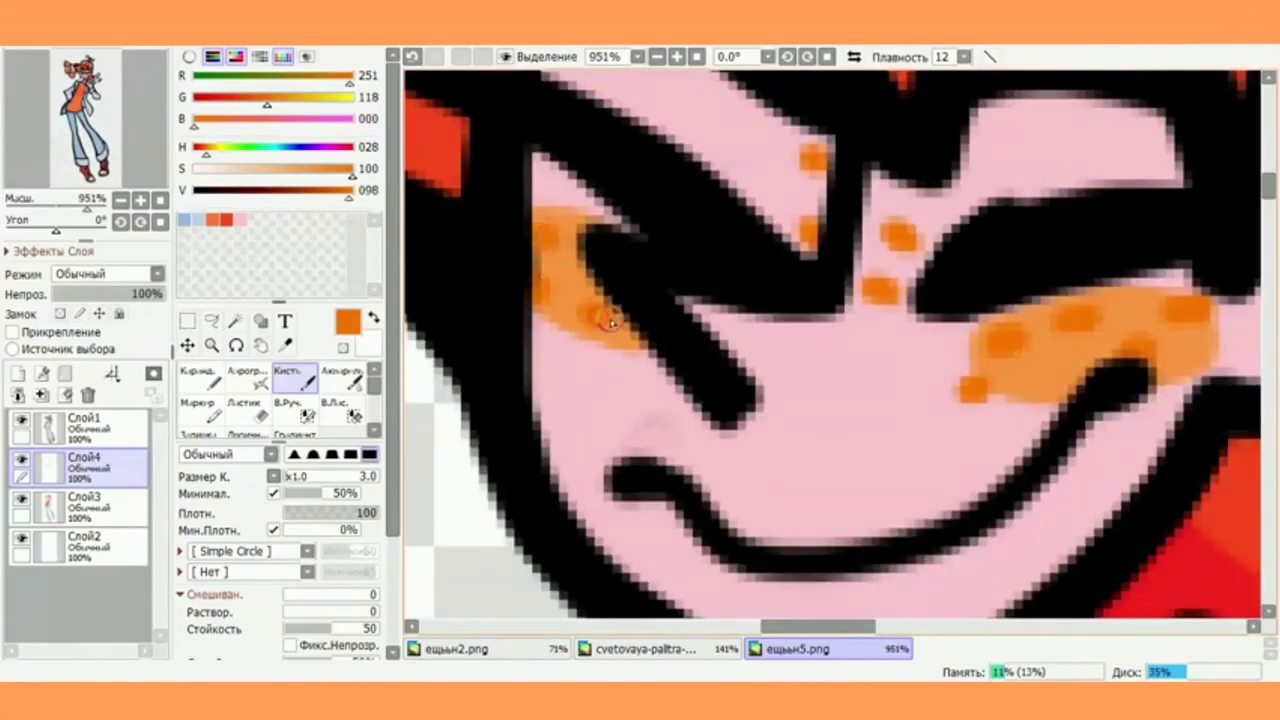
pyautogui.scroll(-14, 696, 296)
pyautogui.moveTo(708, 400); pyautogui.dragTo(702, 360)
pyautogui.click(158, 36)
pyautogui.click(398, 143)
pyautogui.scroll(-1, 505, 395)
pyautogui.click(180, 44)
pyautogui.click(20, 477)
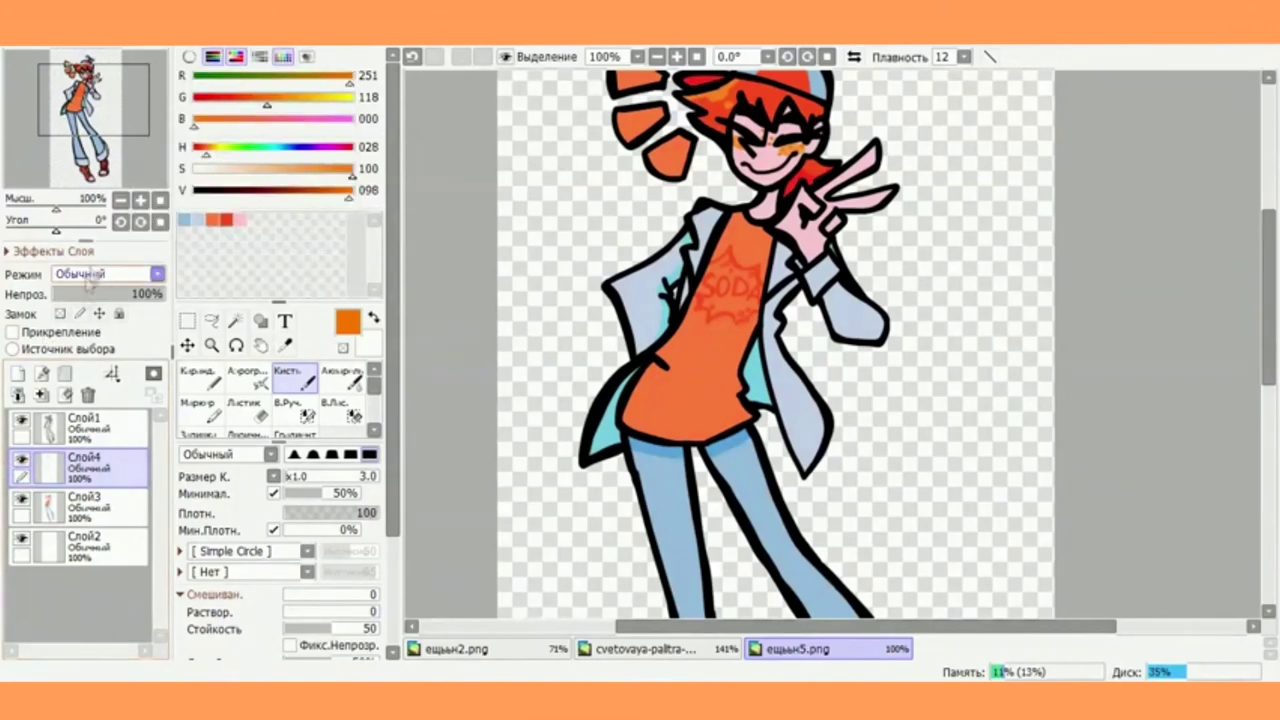
# Try several blending modes on the shading layer Слой4 and return it to the normal mode, Обычный
pyautogui.click(156, 276)
pyautogui.click(103, 318)
pyautogui.scroll(-1, 735, 245)
pyautogui.scroll(1, 795, 120)
pyautogui.click(156, 276)
pyautogui.click(99, 338)
pyautogui.click(73, 334)
pyautogui.click(156, 273)
pyautogui.click(74, 352)
pyautogui.click(156, 273)
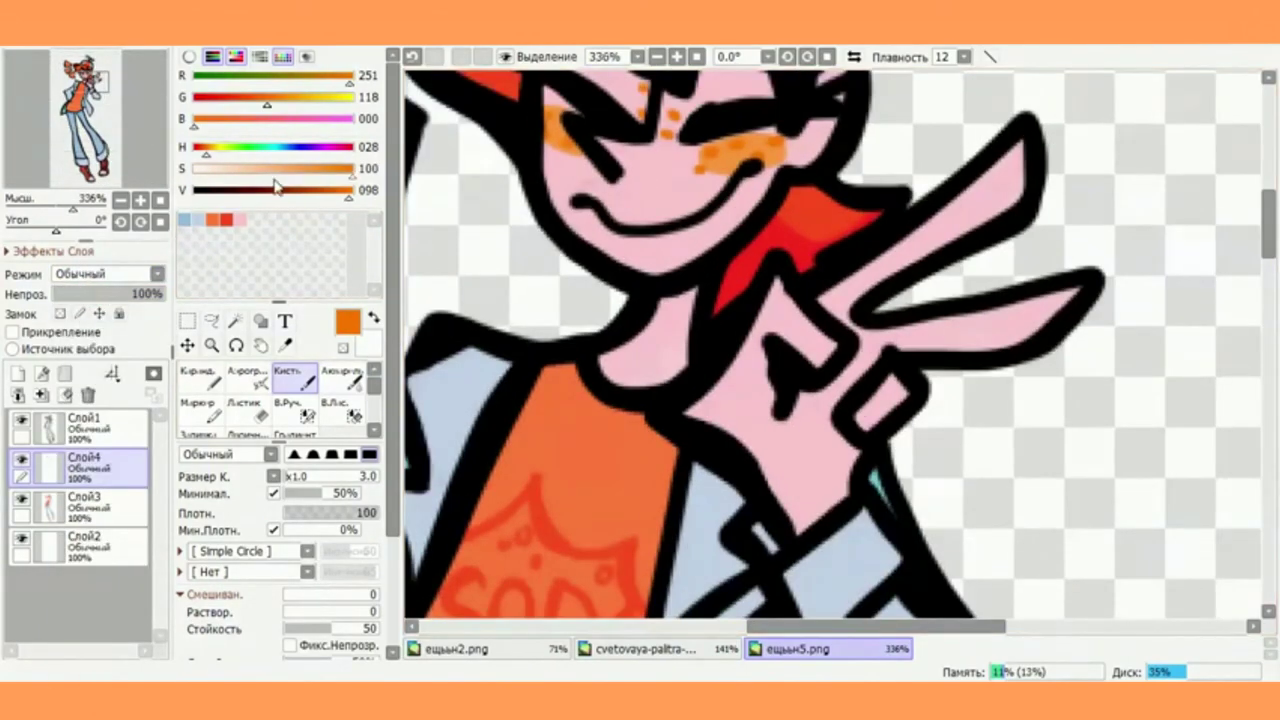
# Paint a pink shadow in RGB 251, 165, 181 on the neck beneath the chin and deepen the brush colour to RGB 251, 139, 160
pyautogui.click(240, 219)
pyautogui.moveTo(236, 172); pyautogui.dragTo(252, 172)
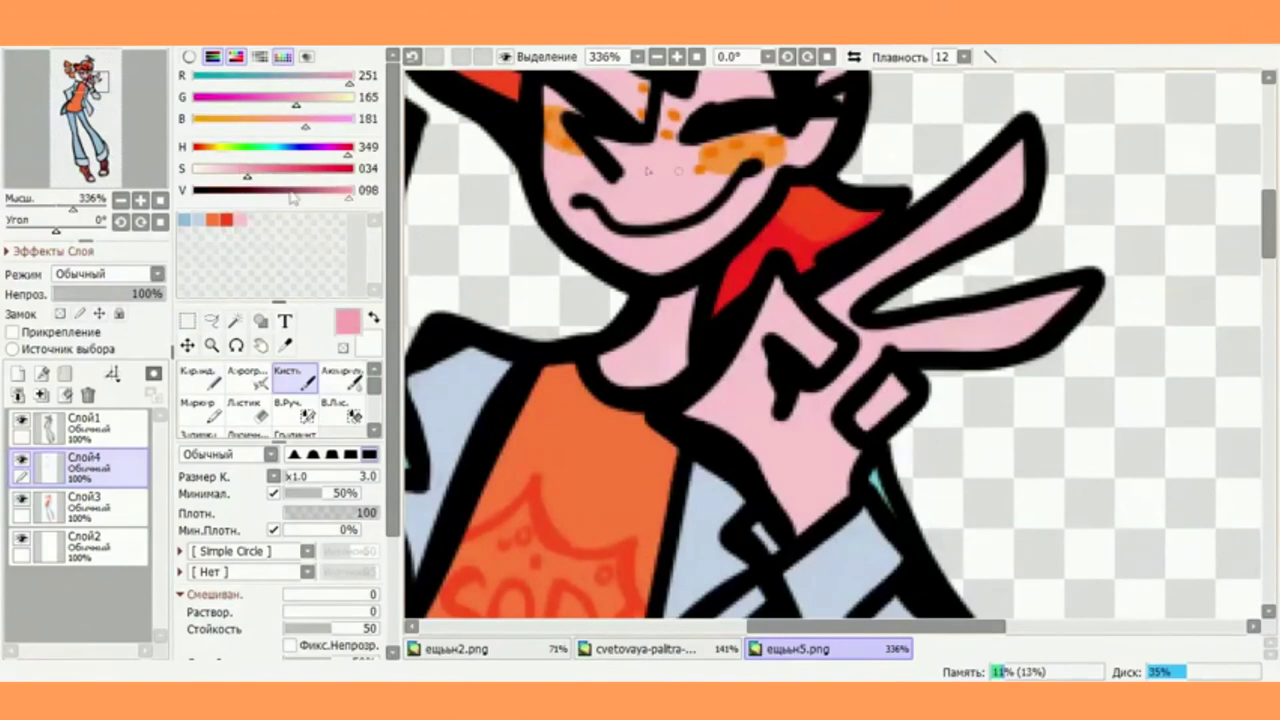
pyautogui.moveTo(680, 306); pyautogui.dragTo(636, 332)
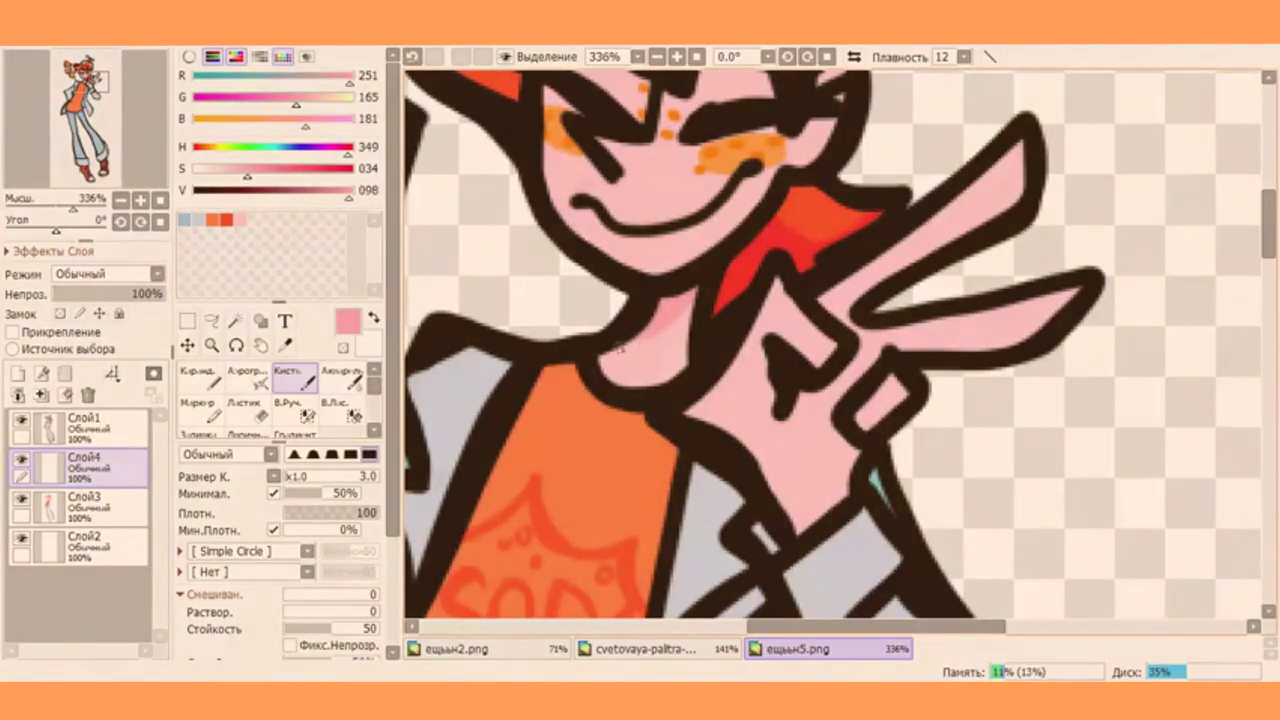
pyautogui.moveTo(248, 172); pyautogui.dragTo(263, 172)
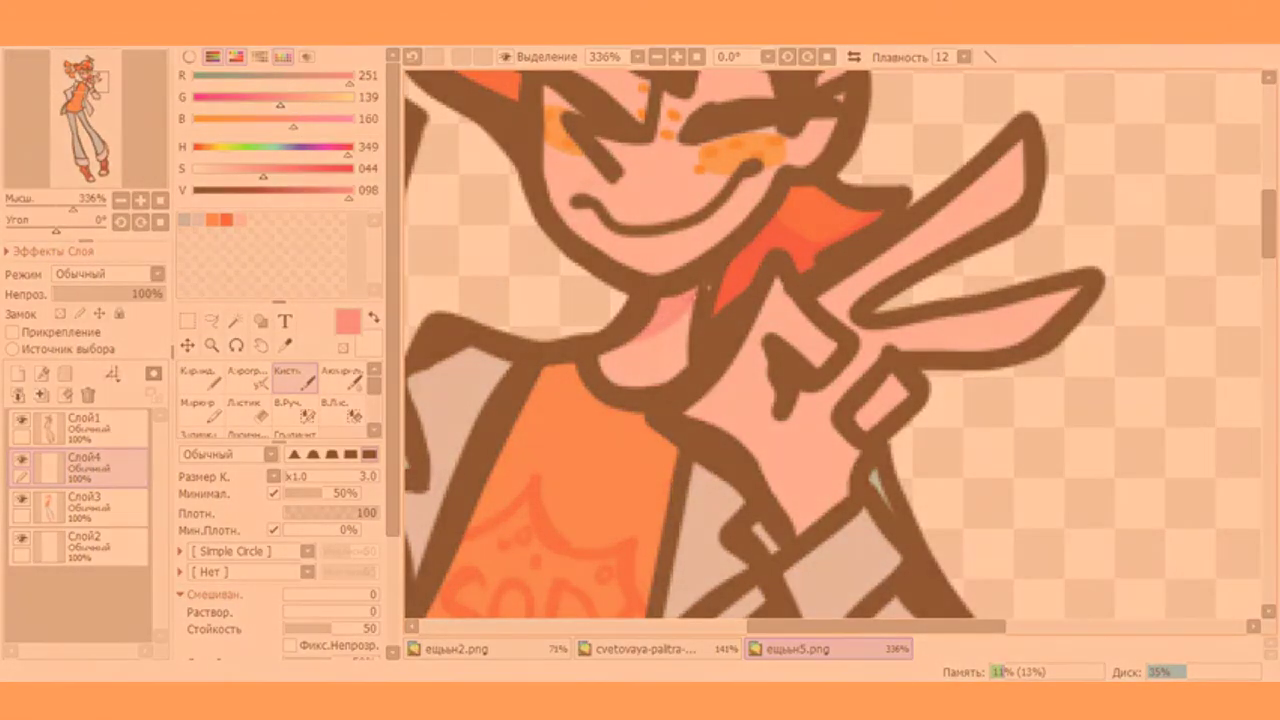
pyautogui.scroll(-12, 706, 284)
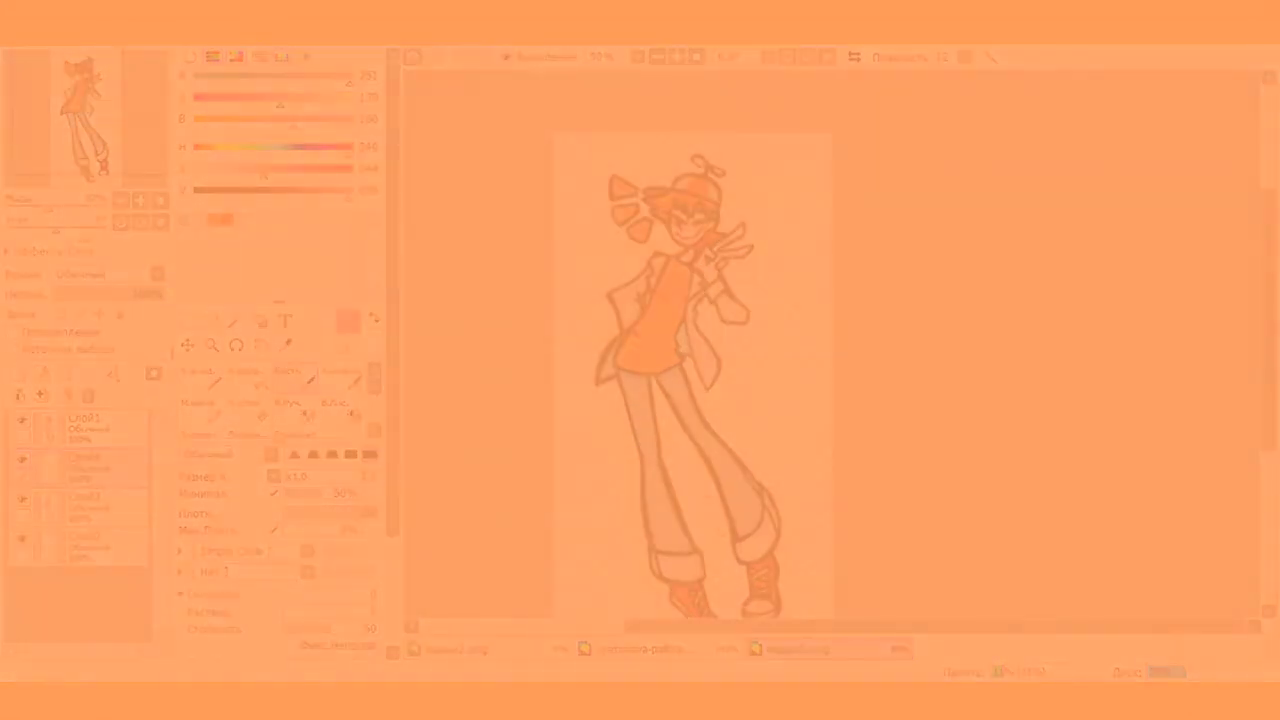